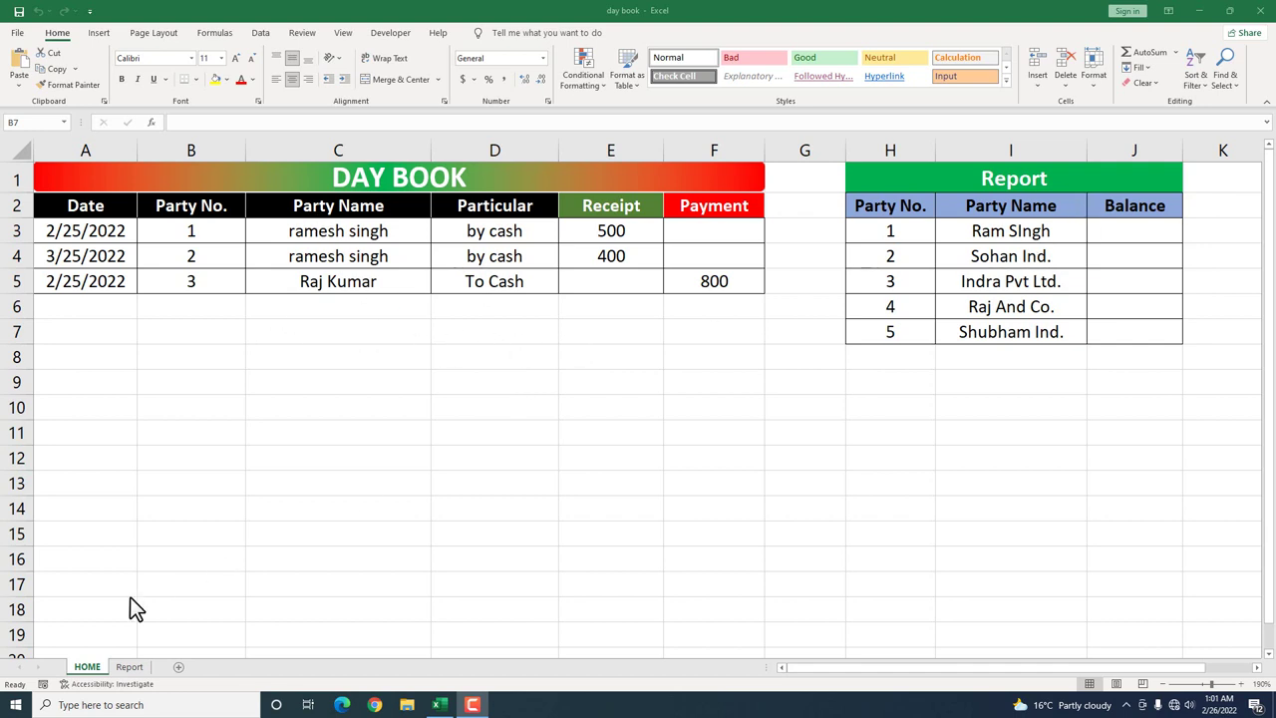
{"action": "left_click", "coordinate": [130, 666]}
{"action": "left_click", "coordinate": [669, 482]}
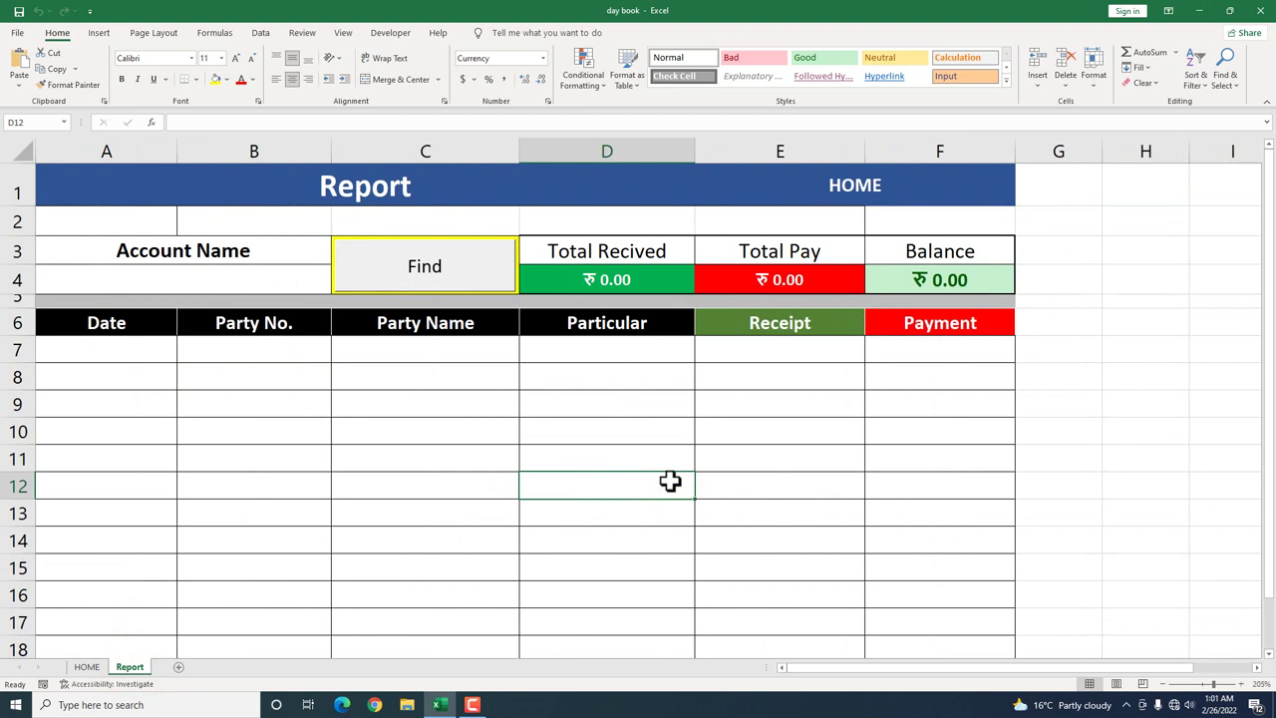
{"action": "left_click", "coordinate": [78, 667]}
{"action": "left_click", "coordinate": [327, 495]}
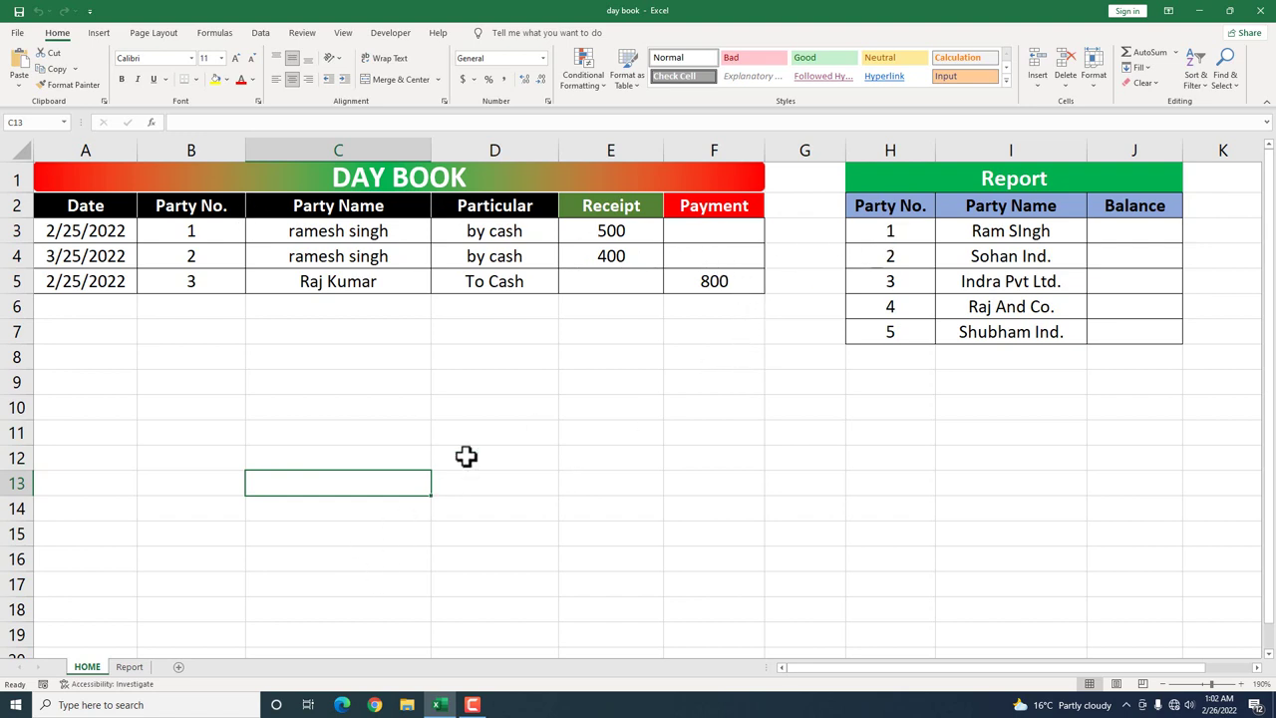
{"action": "left_click", "coordinate": [232, 239]}
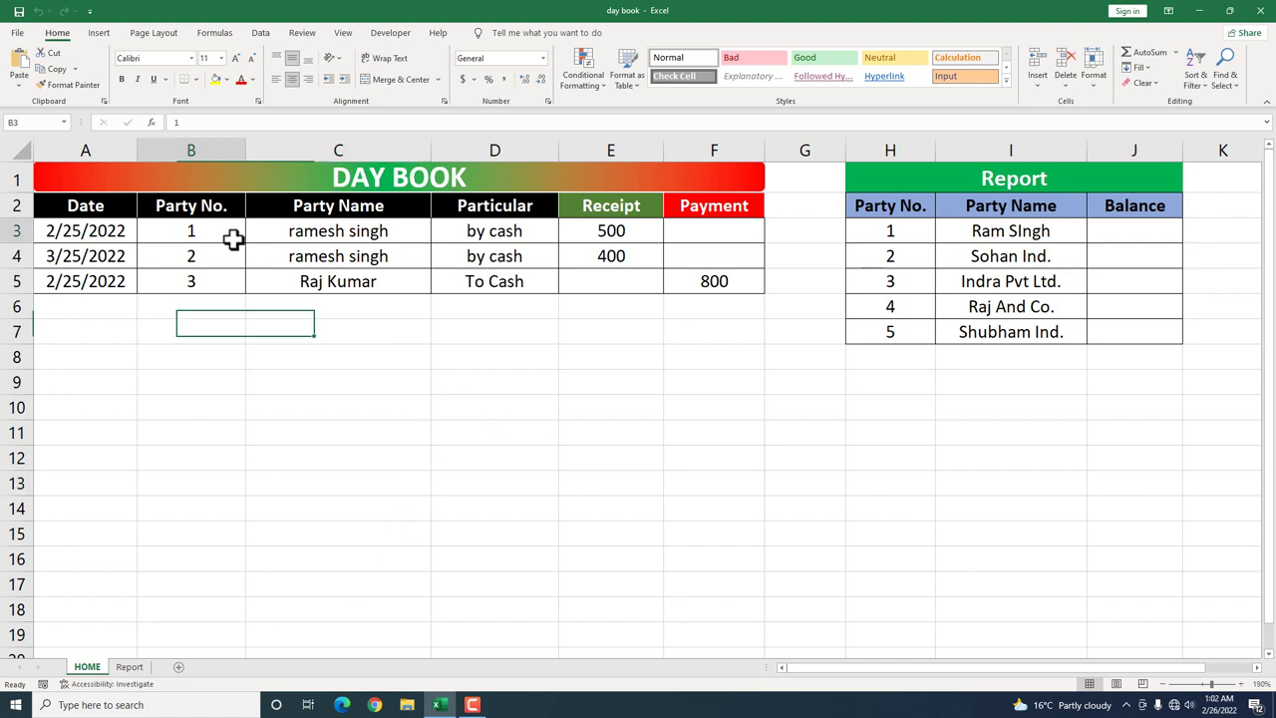
{"action": "left_click", "coordinate": [1046, 237]}
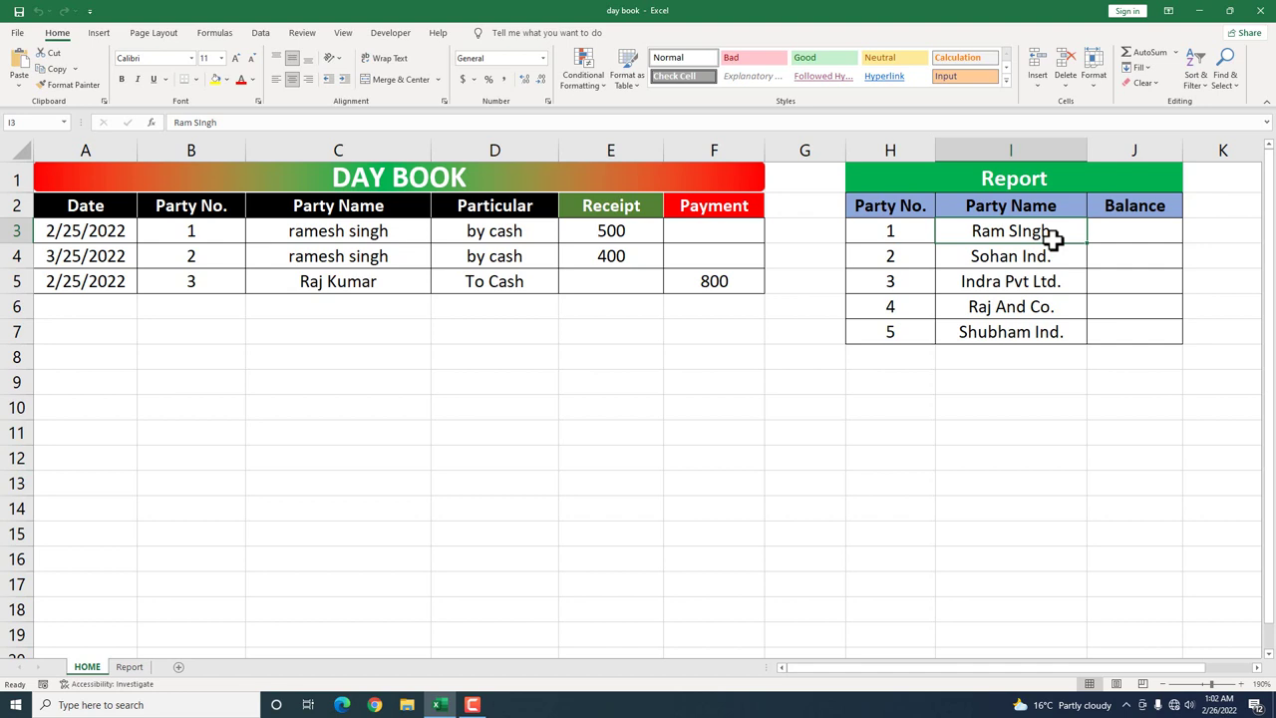
Inspect the Report's Total Pay (E4) and Total Recived (D4) formulas, leaving both unchanged.
{"action": "left_click", "coordinate": [130, 667]}
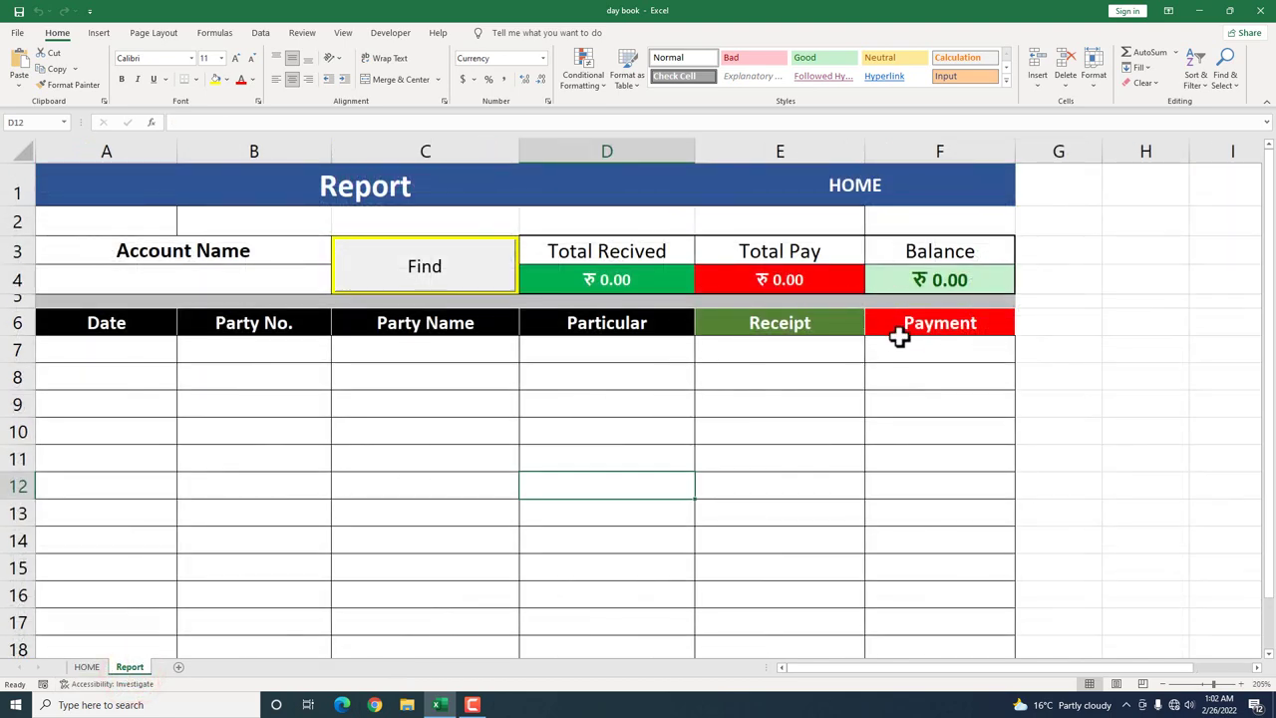
{"action": "left_click", "coordinate": [810, 359]}
{"action": "left_click", "coordinate": [761, 281]}
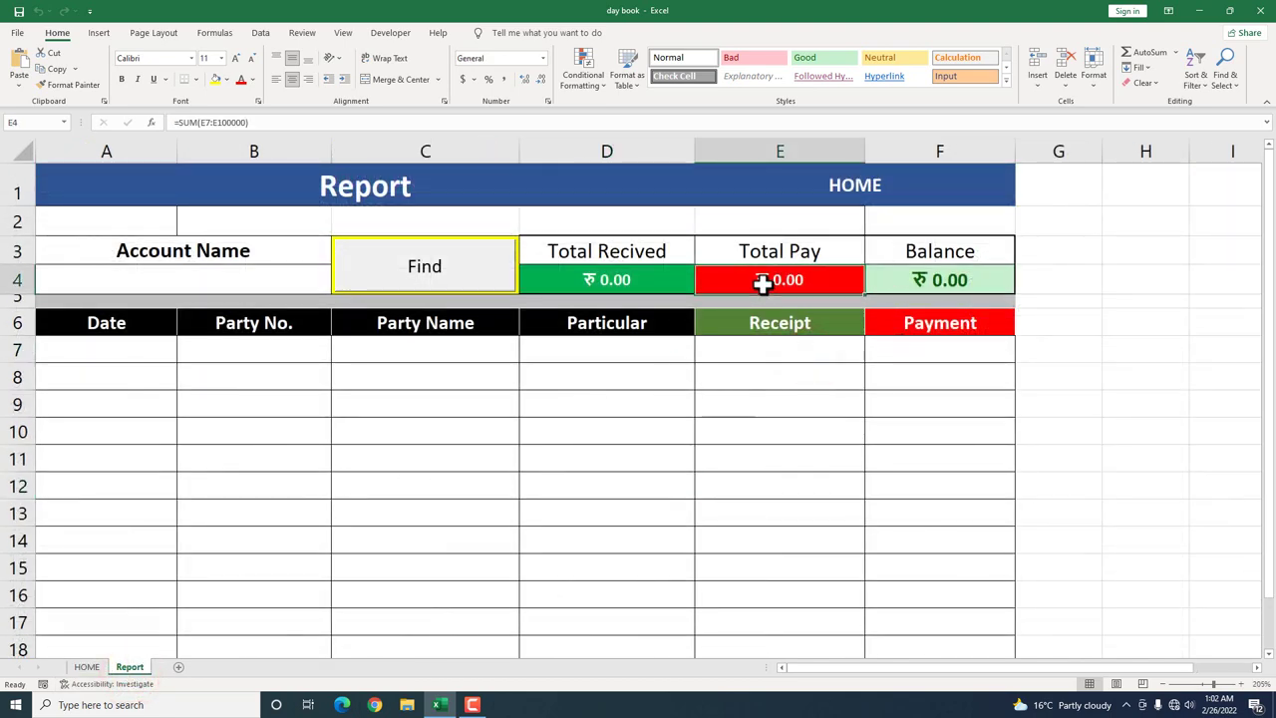
{"action": "left_click", "coordinate": [315, 121]}
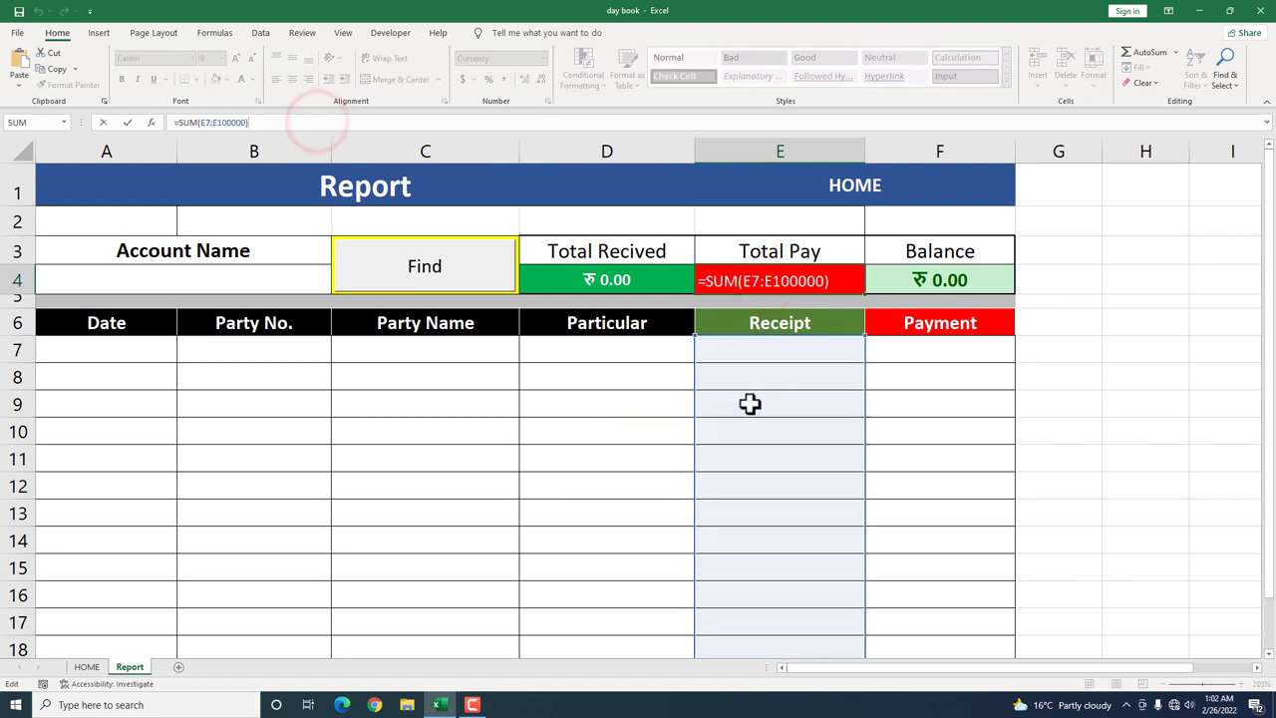
{"action": "left_click", "coordinate": [603, 356]}
{"action": "left_click", "coordinate": [603, 281]}
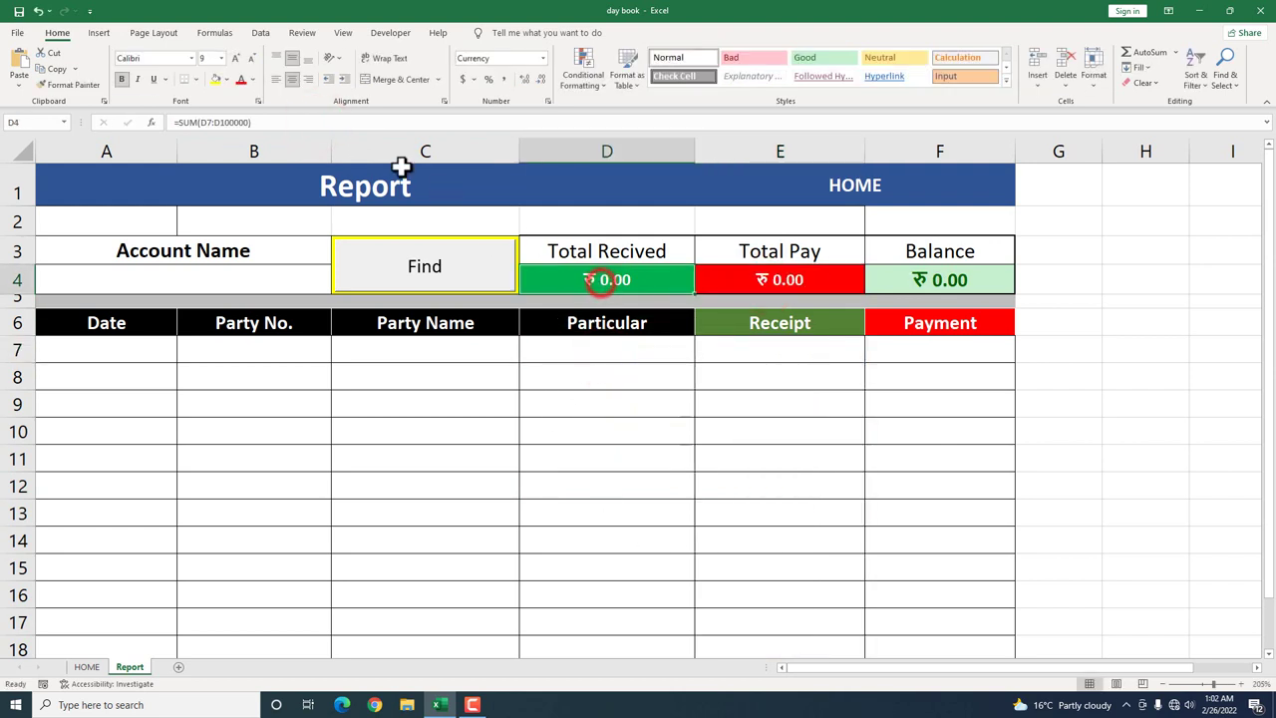
{"action": "left_click", "coordinate": [349, 122]}
{"action": "left_click", "coordinate": [638, 402]}
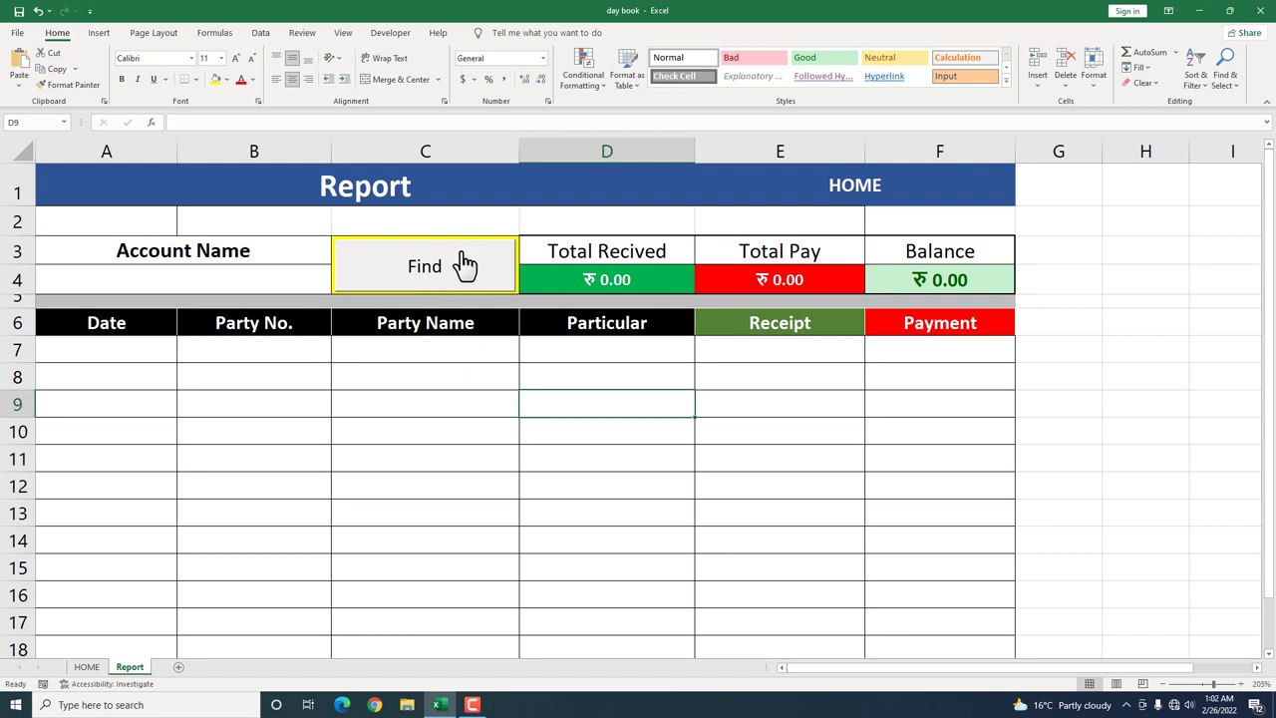
Browse the form controls list and the shapes gallery without inserting anything.
{"action": "left_click", "coordinate": [396, 33]}
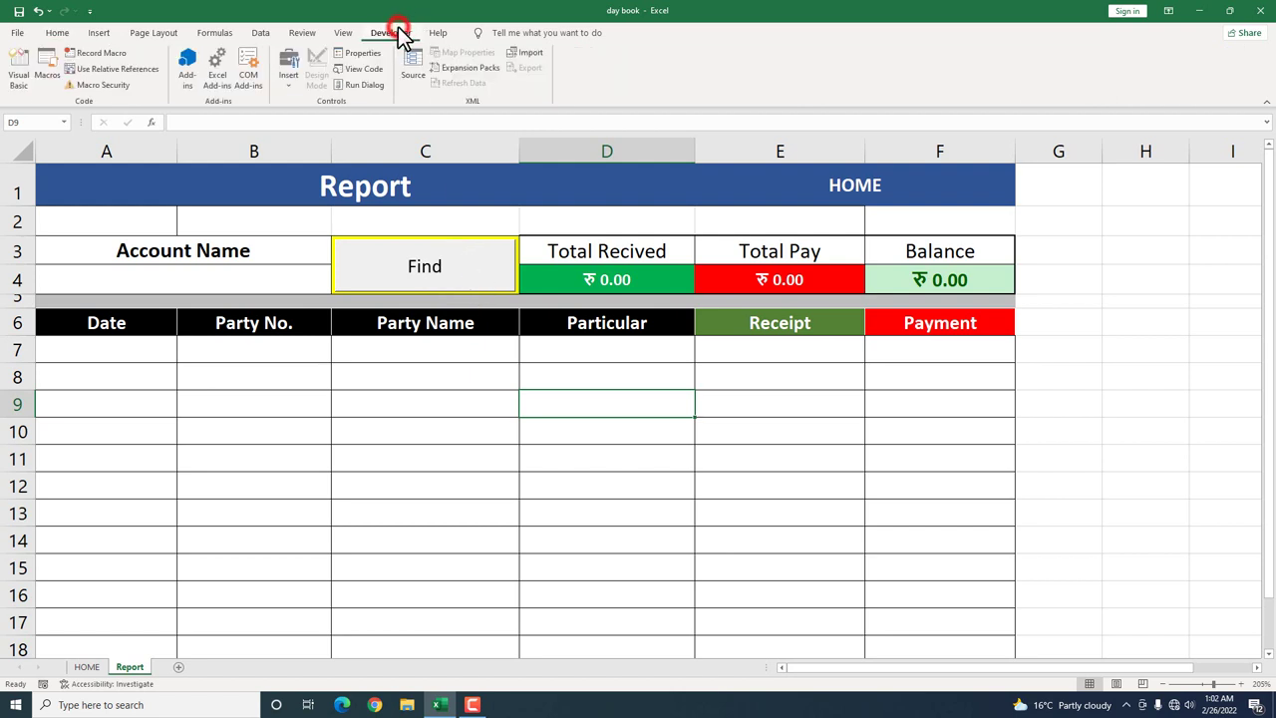
{"action": "left_click", "coordinate": [288, 78]}
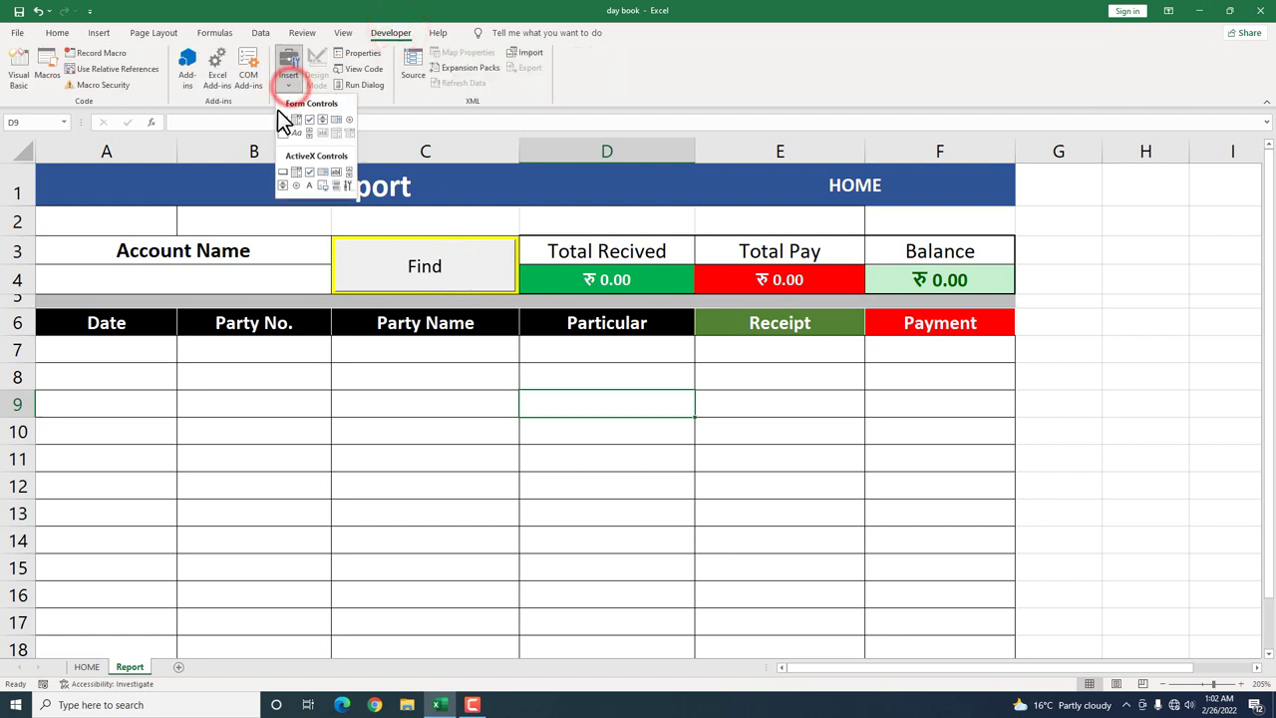
{"action": "left_click", "coordinate": [424, 355]}
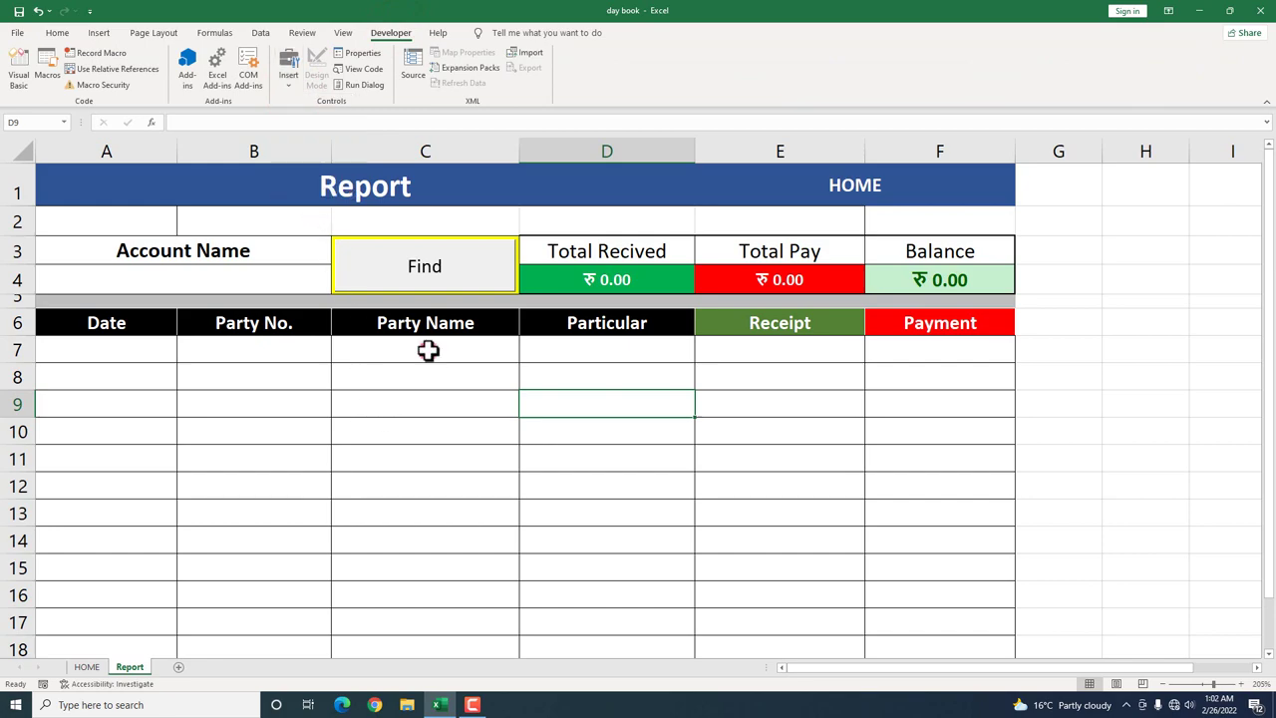
{"action": "left_click", "coordinate": [428, 350]}
{"action": "left_click", "coordinate": [103, 32]}
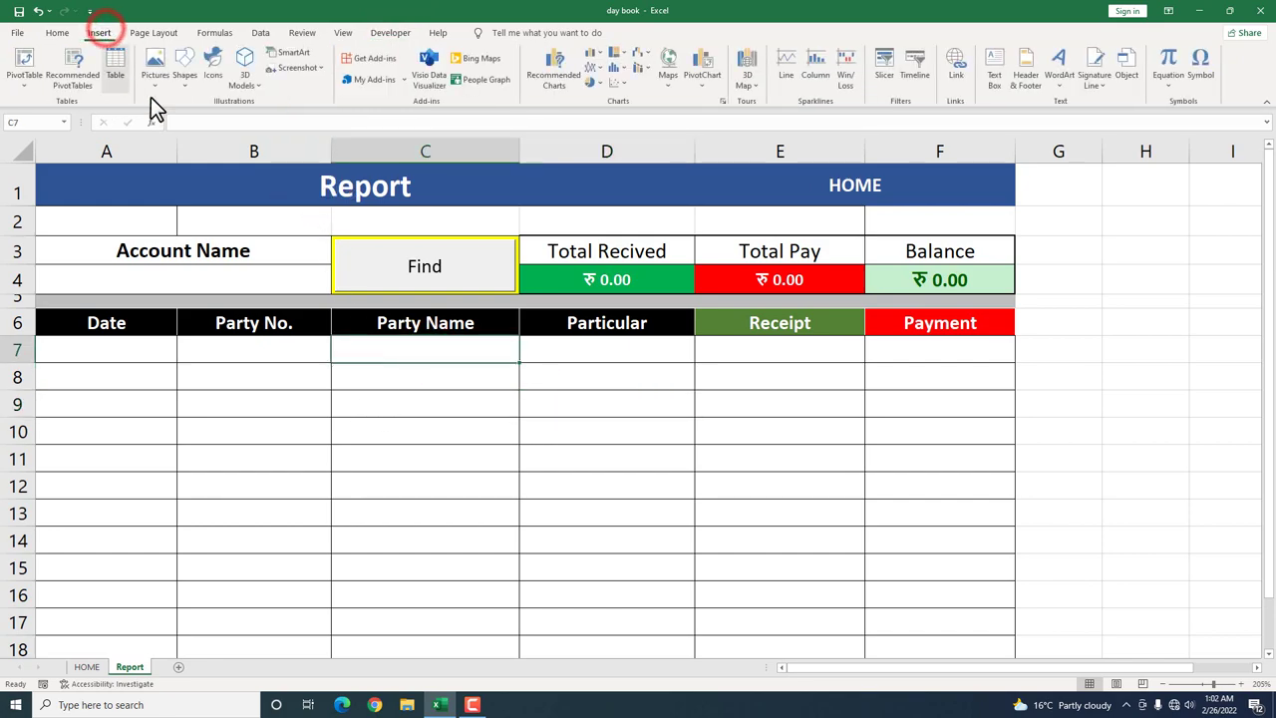
{"action": "left_click", "coordinate": [185, 82]}
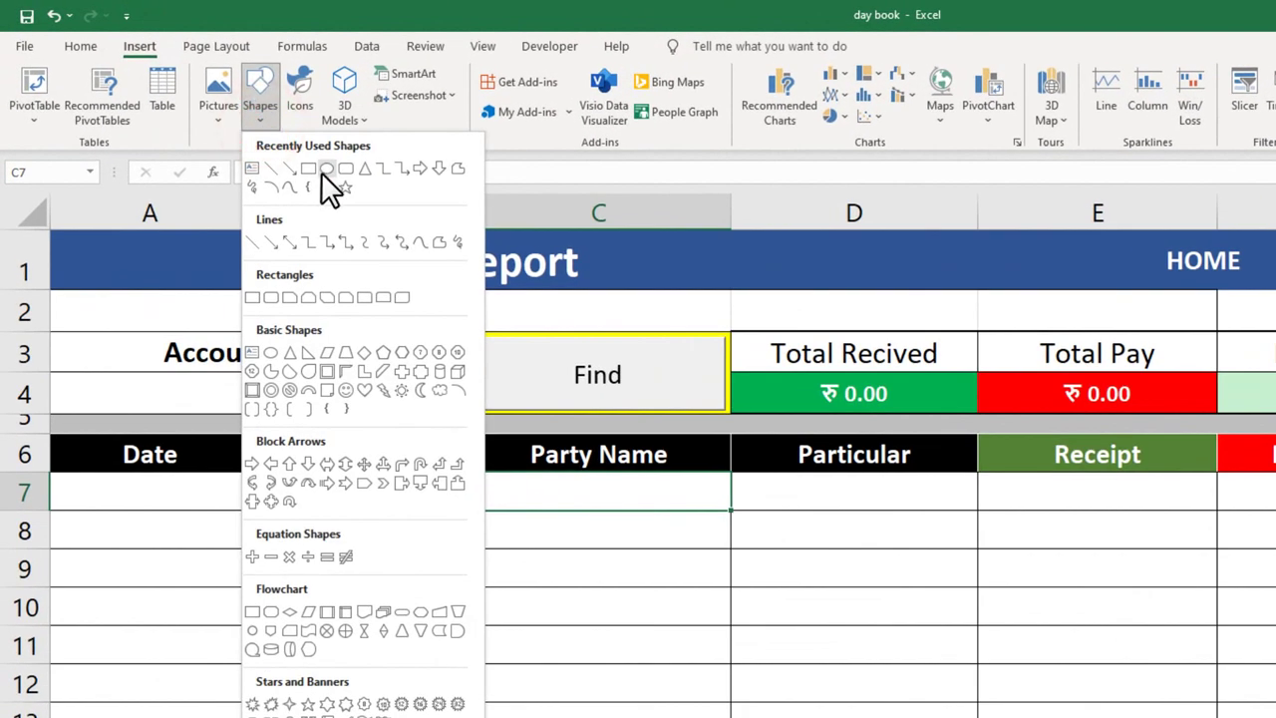
{"action": "left_click", "coordinate": [584, 518]}
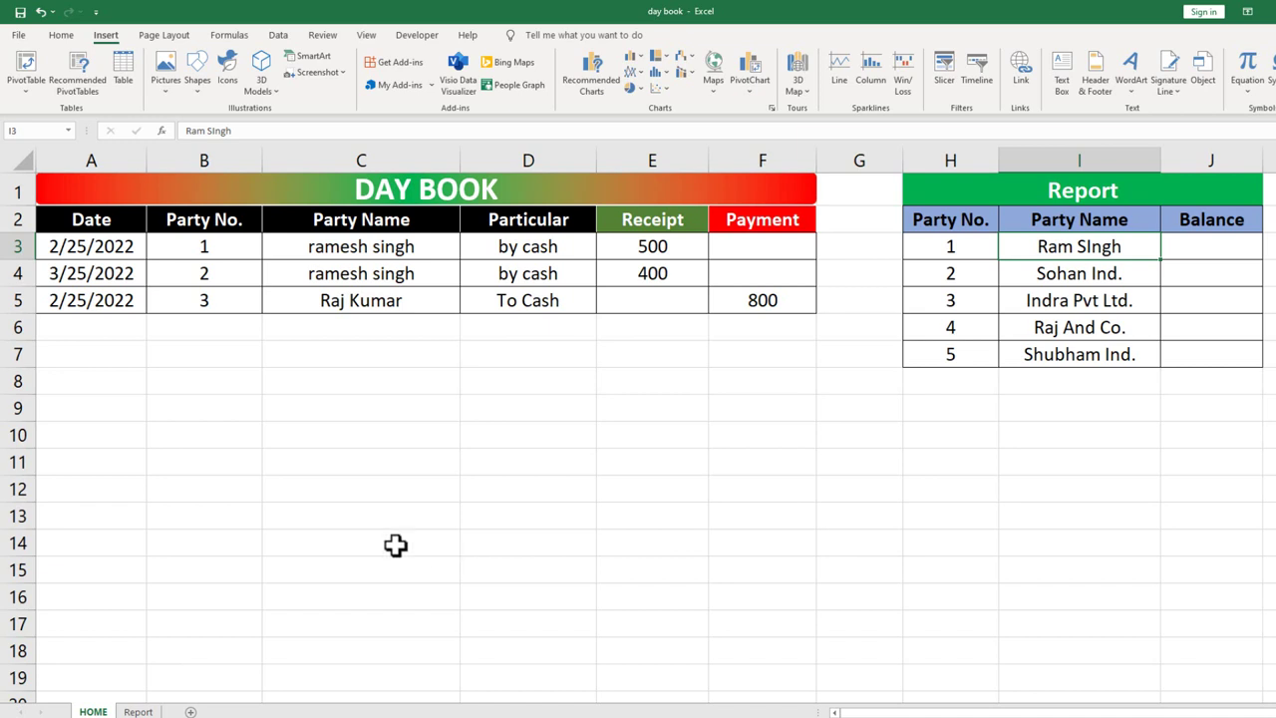
{"action": "left_click", "coordinate": [67, 453]}
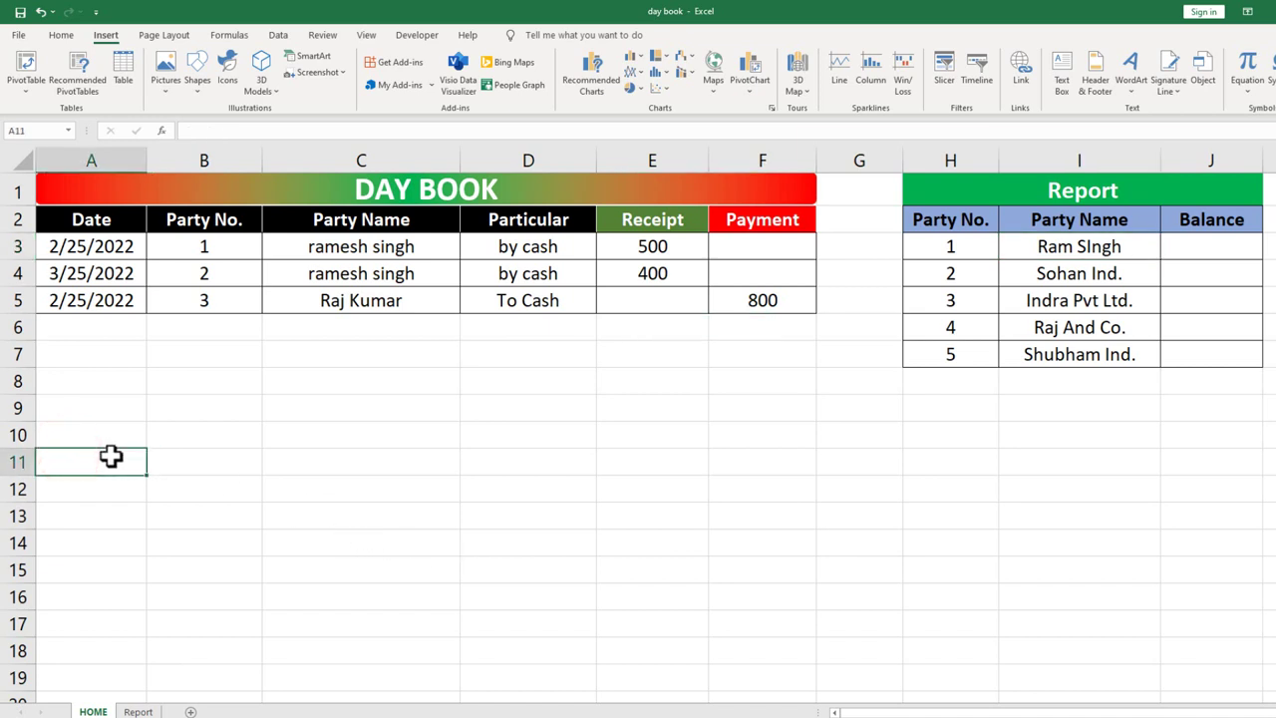
{"action": "key", "text": "ctrl+Down"}
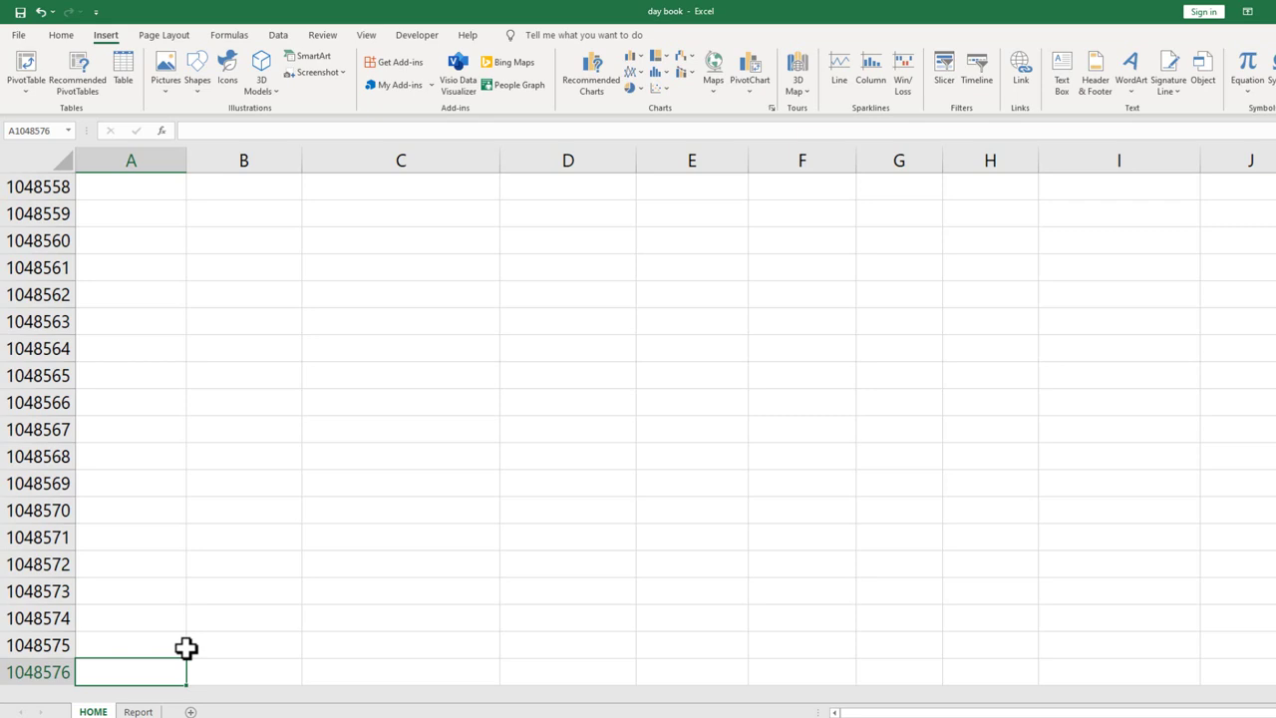
{"action": "key", "text": "ctrl+Up"}
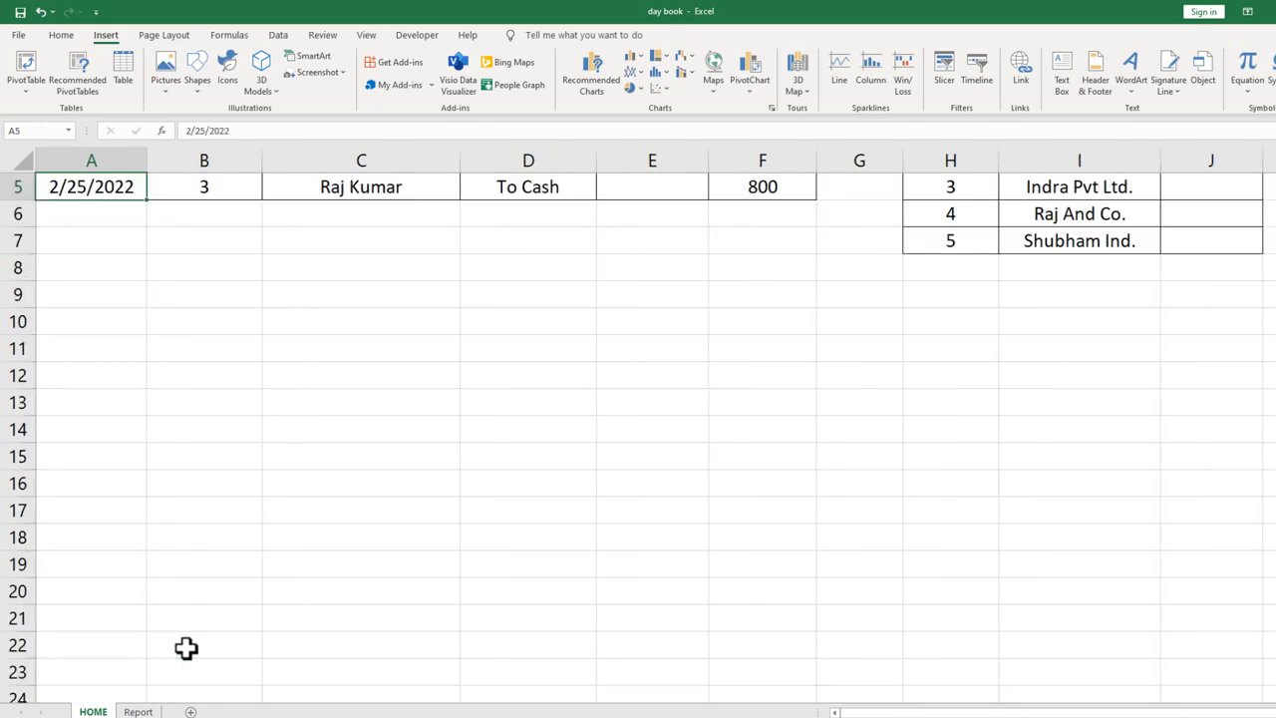
{"action": "key", "text": "Up"}
{"action": "key", "text": "Up"}
{"action": "key", "text": "Up"}
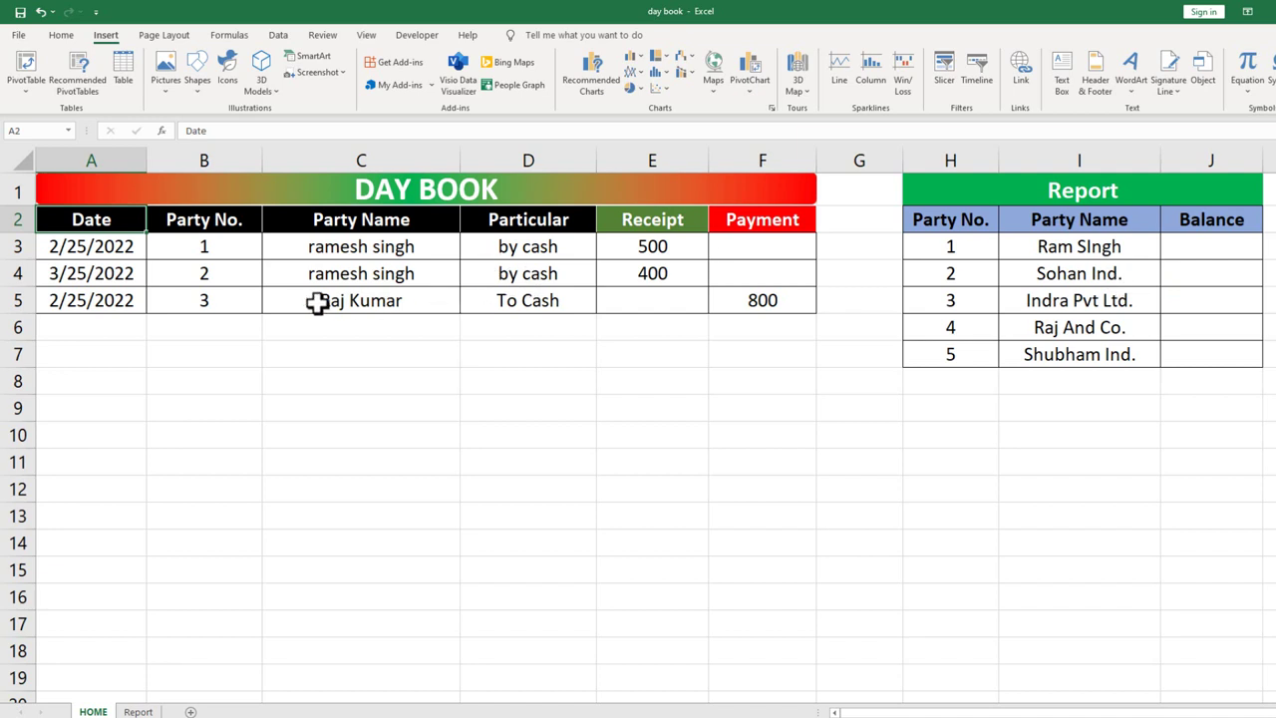
{"action": "left_click_drag", "start_coordinate": [116, 274], "coordinate": [791, 320]}
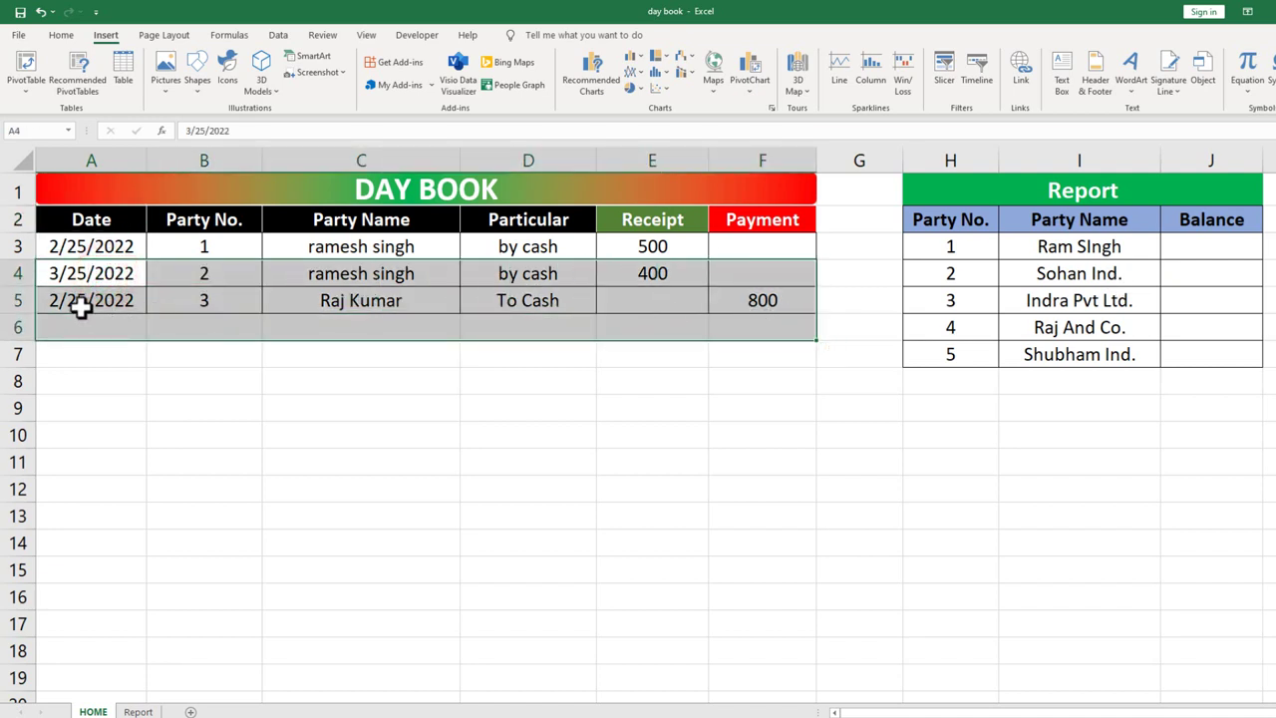
{"action": "mouse_move", "coordinate": [79, 305]}
{"action": "left_mouse_down"}
{"action": "mouse_move", "coordinate": [372, 307]}
{"action": "mouse_move", "coordinate": [783, 348]}
{"action": "left_mouse_up"}
{"action": "key", "text": "Delete"}
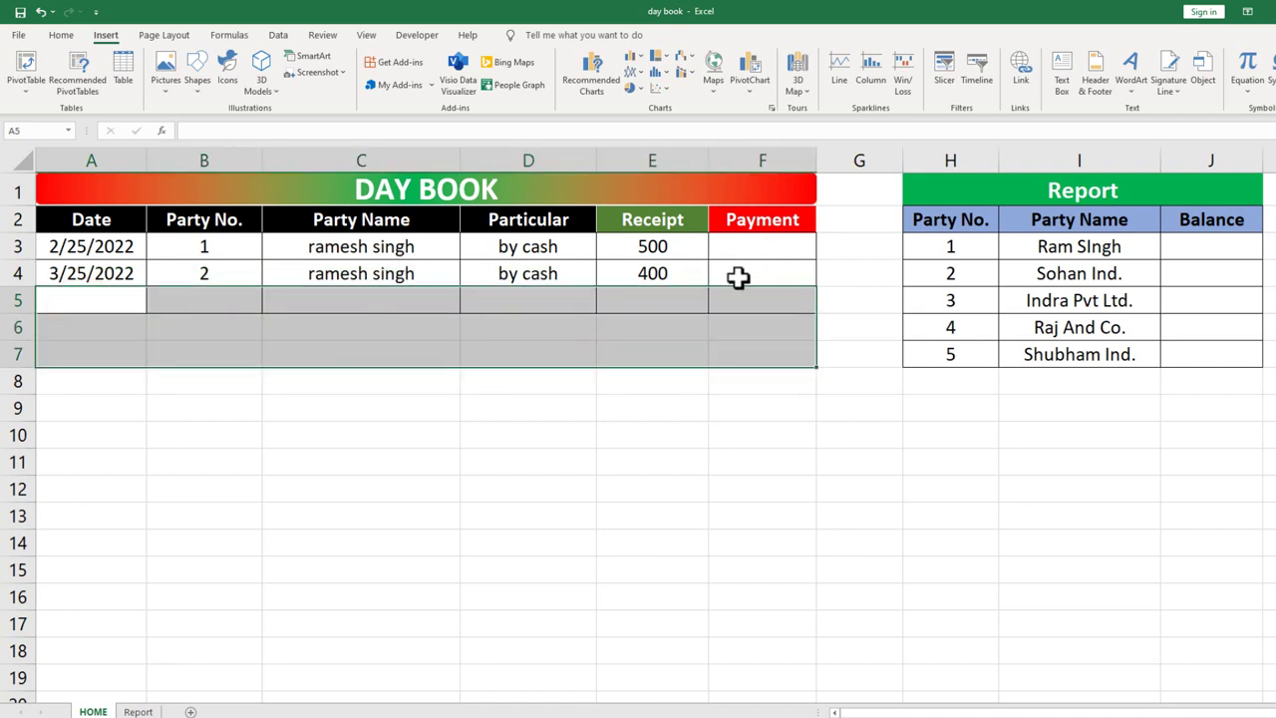
{"action": "left_click", "coordinate": [1184, 255]}
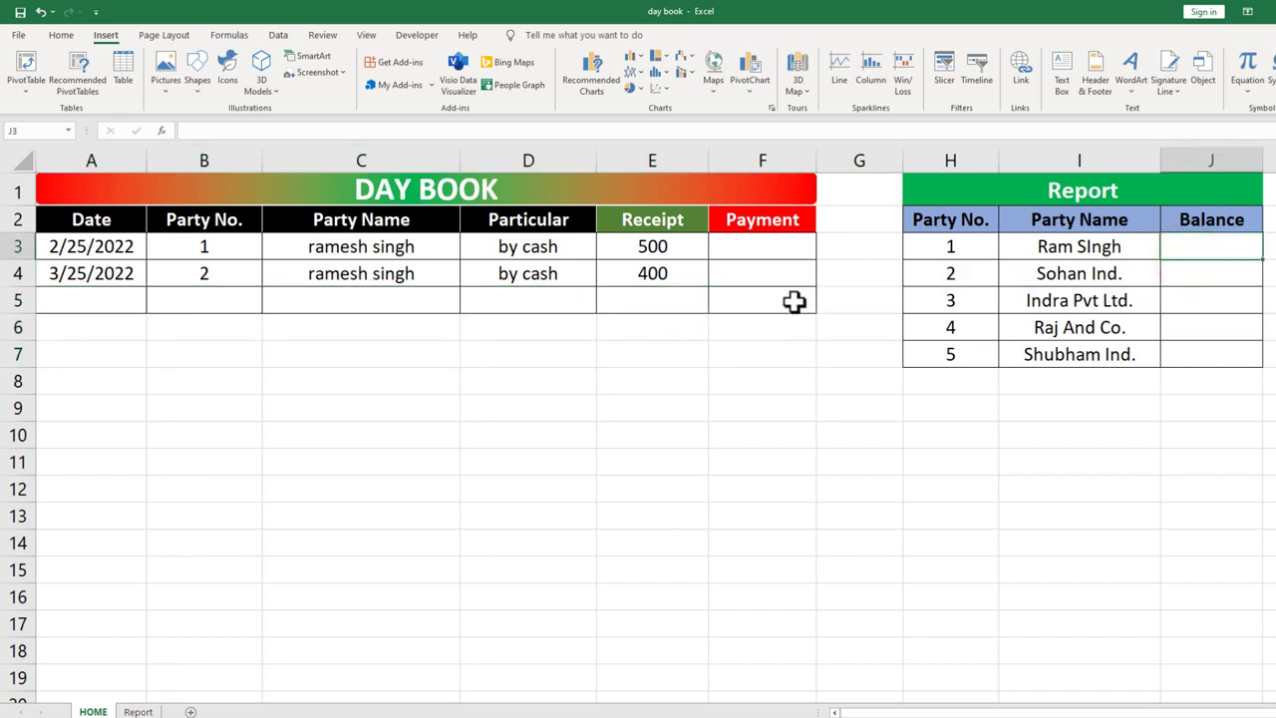
{"action": "left_click", "coordinate": [1215, 251]}
{"action": "type", "text": "="}
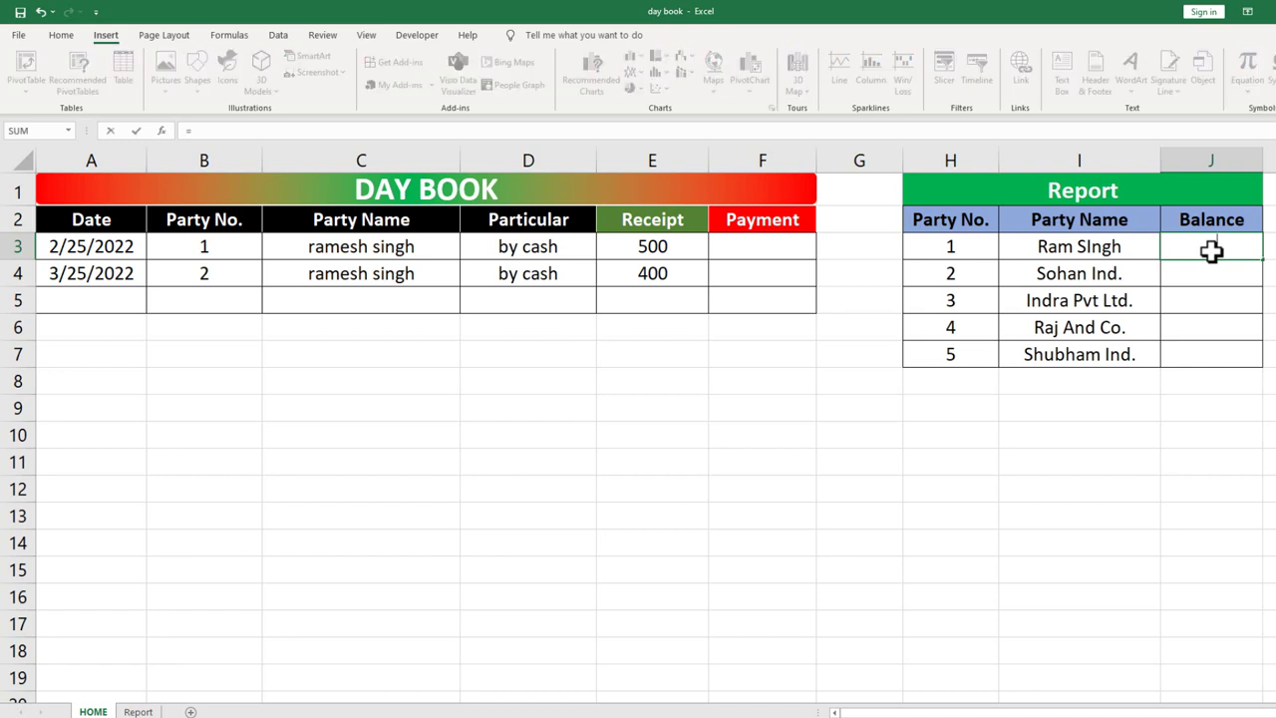
{"action": "type", "text": "sumi"}
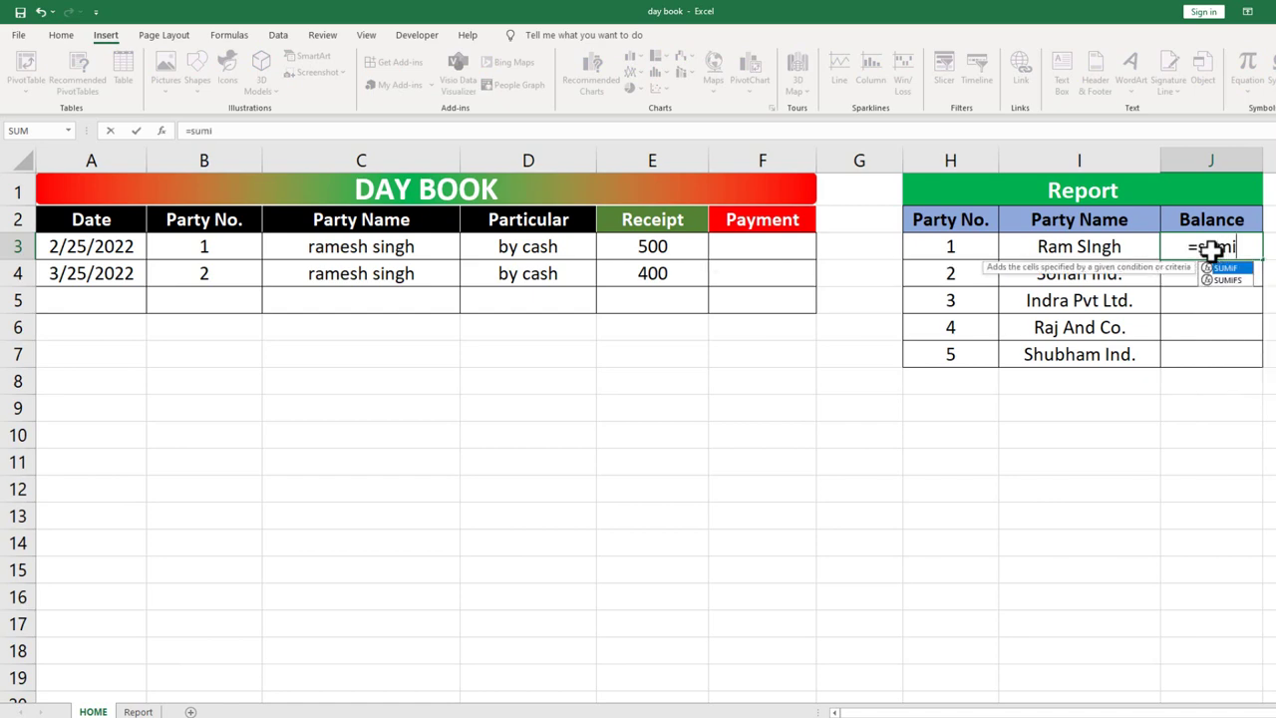
{"action": "type", "text": "f"}
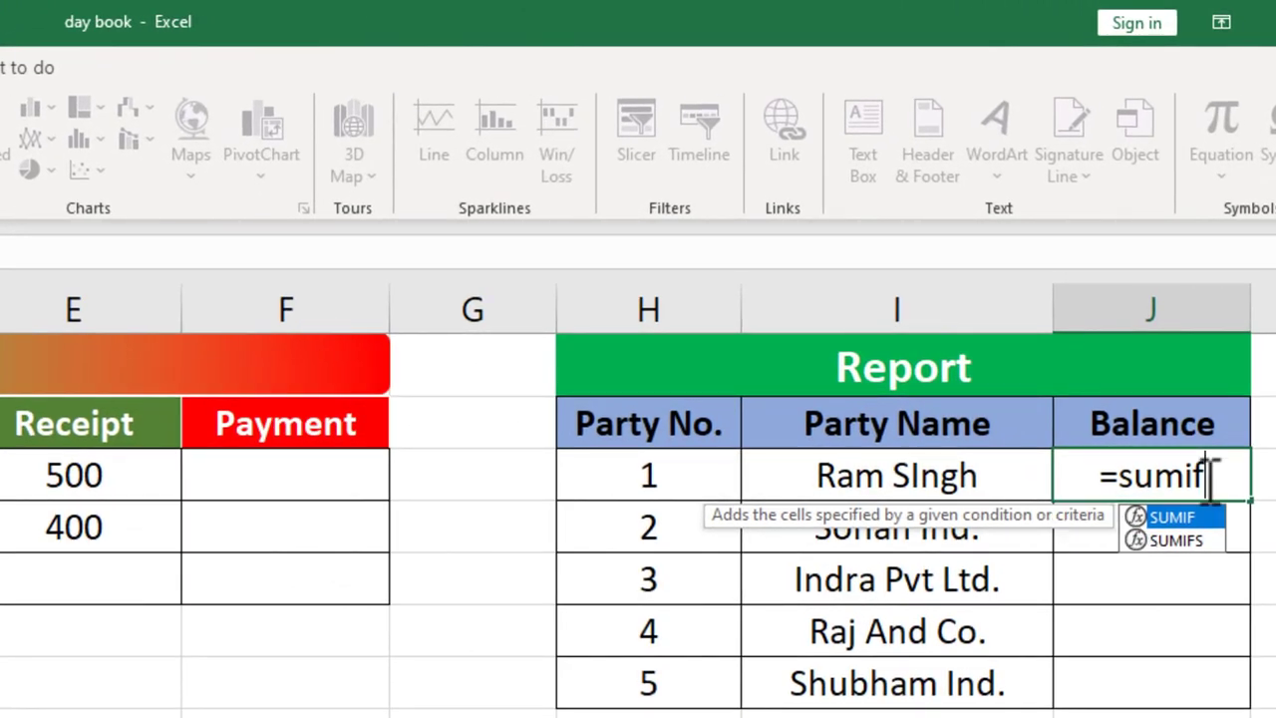
{"action": "type", "text": "("}
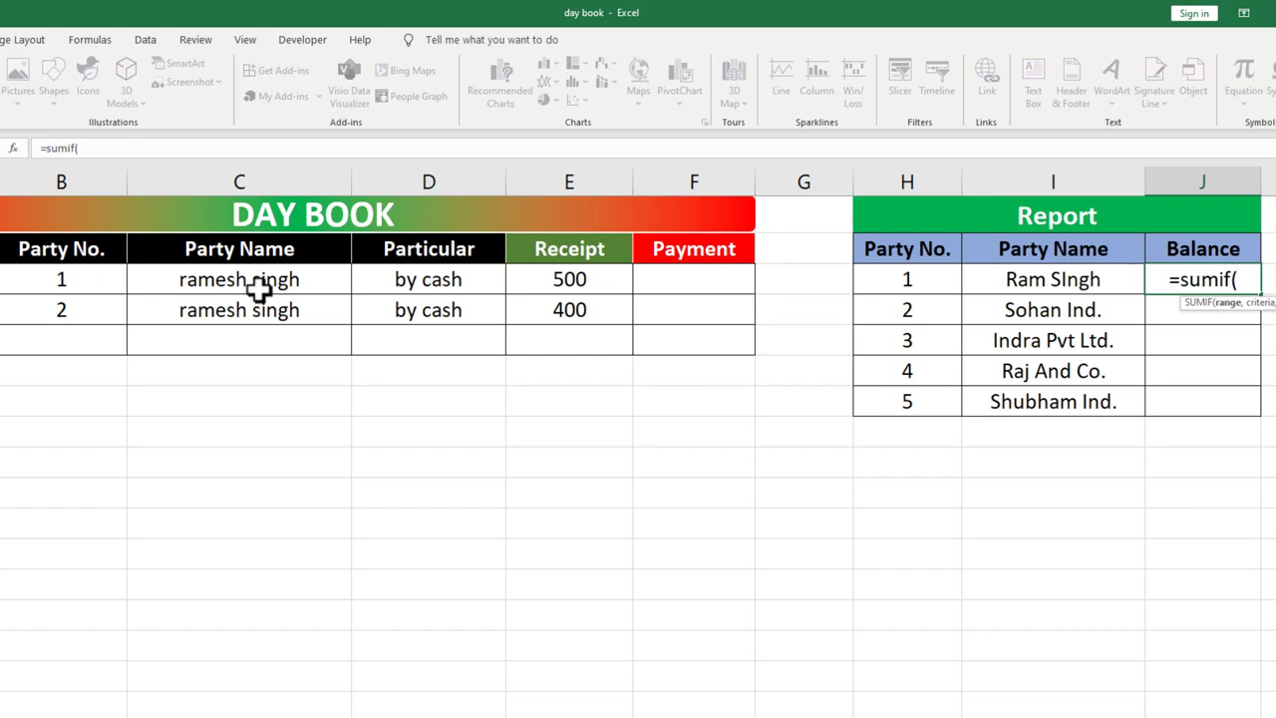
{"action": "left_click_drag", "start_coordinate": [261, 283], "coordinate": [261, 313]}
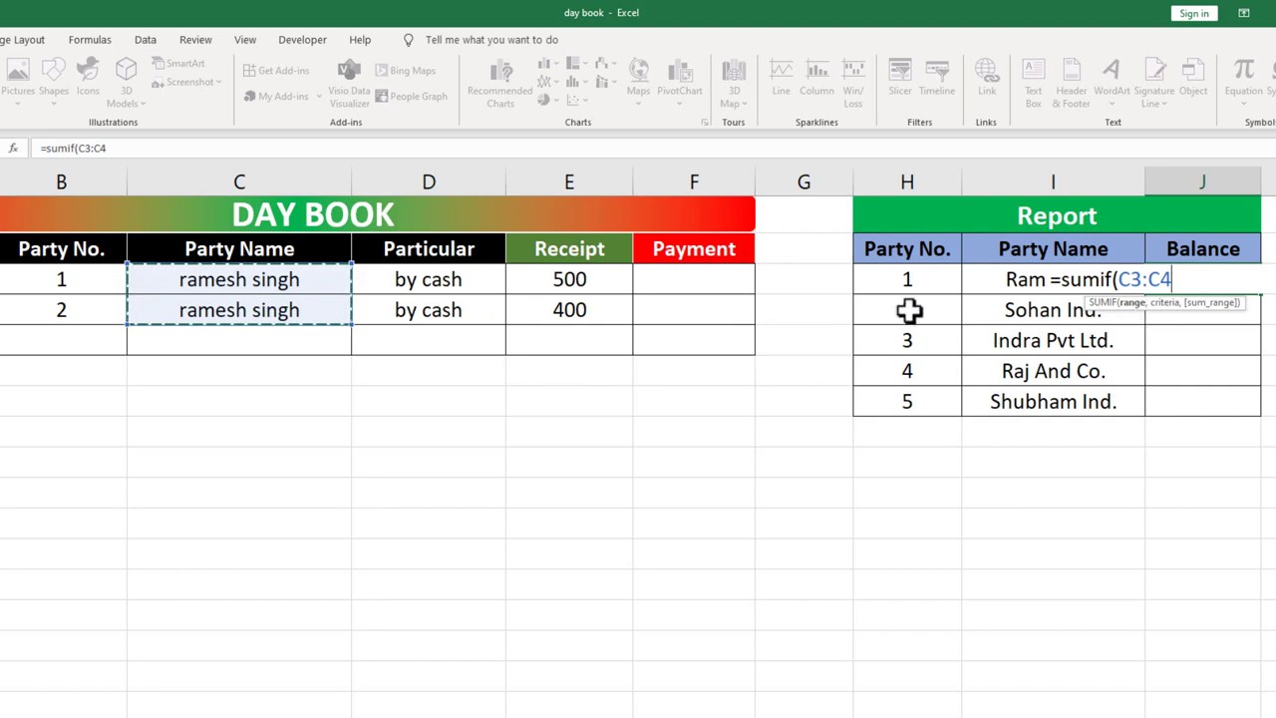
{"action": "type", "text": ","}
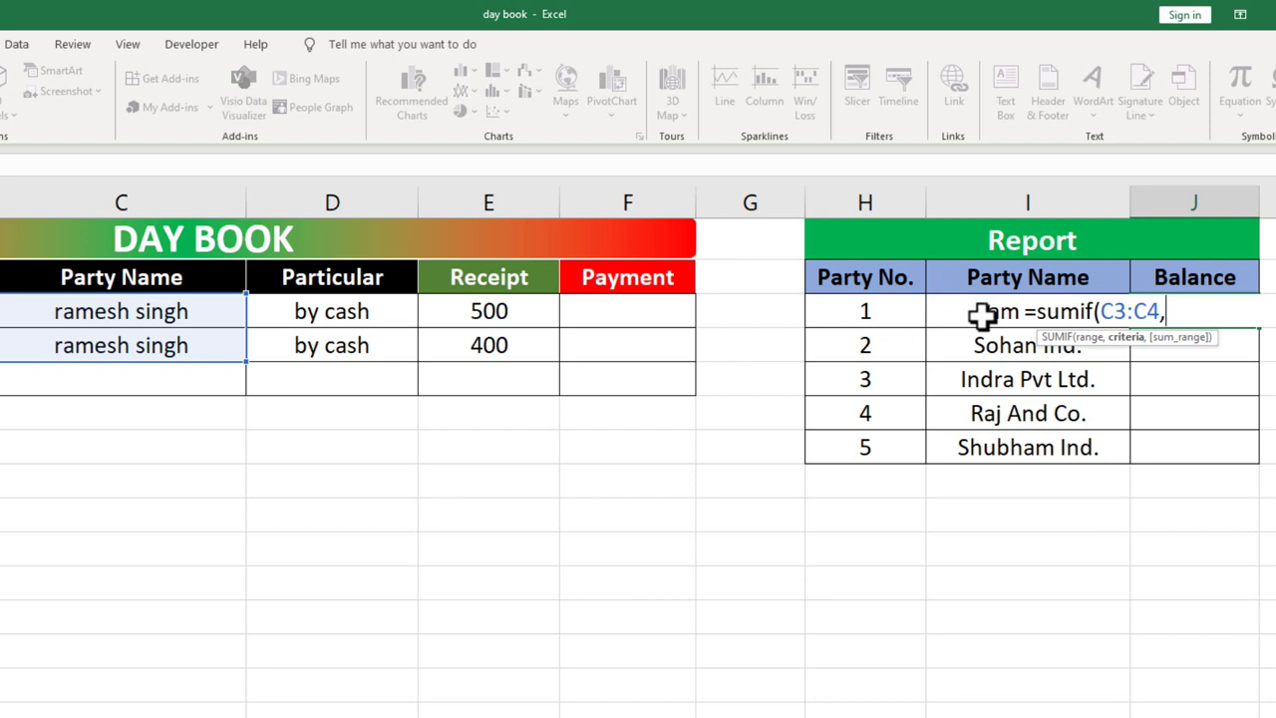
{"action": "left_click", "coordinate": [982, 315]}
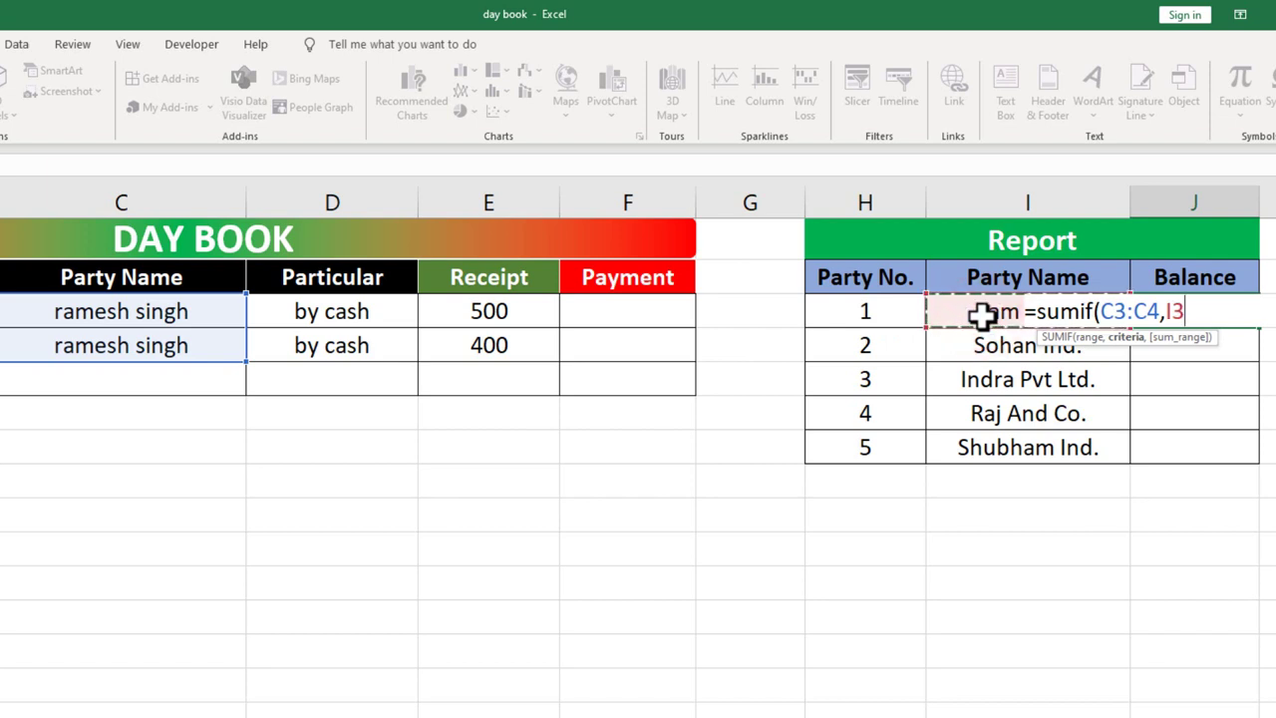
{"action": "type", "text": ","}
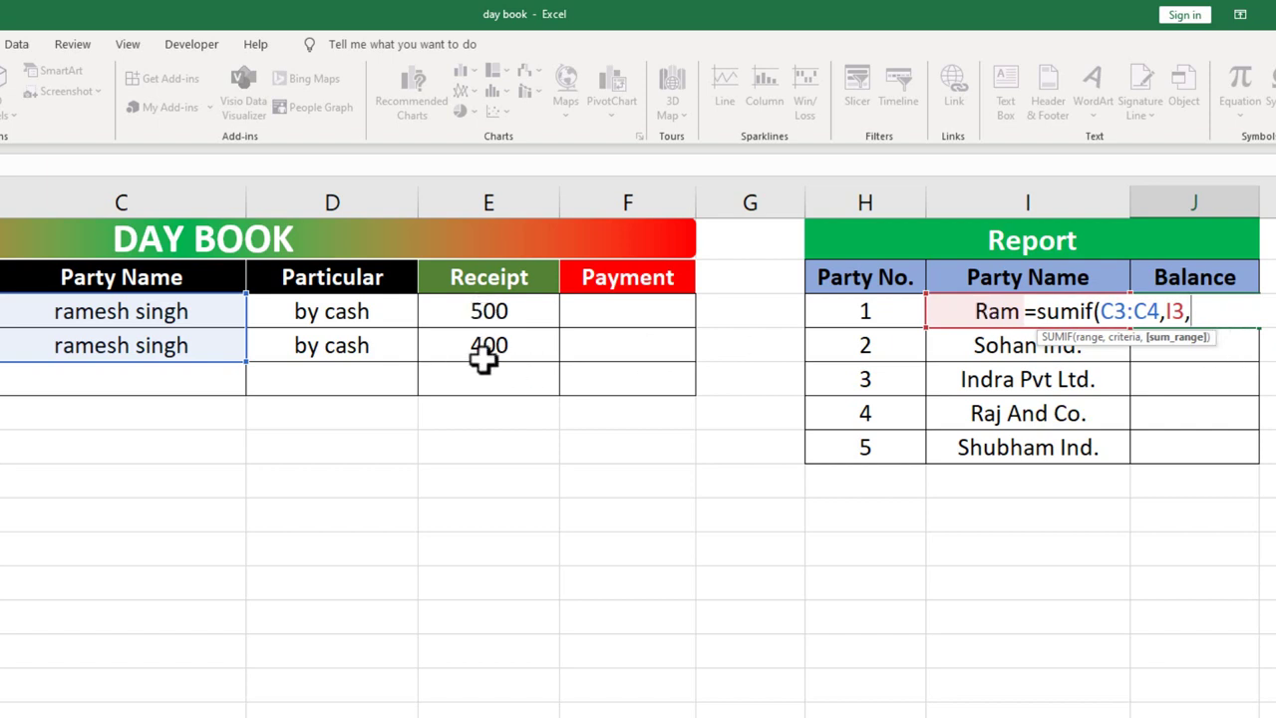
{"action": "left_click", "coordinate": [488, 313]}
{"action": "left_click_drag", "start_coordinate": [489, 313], "coordinate": [488, 342]}
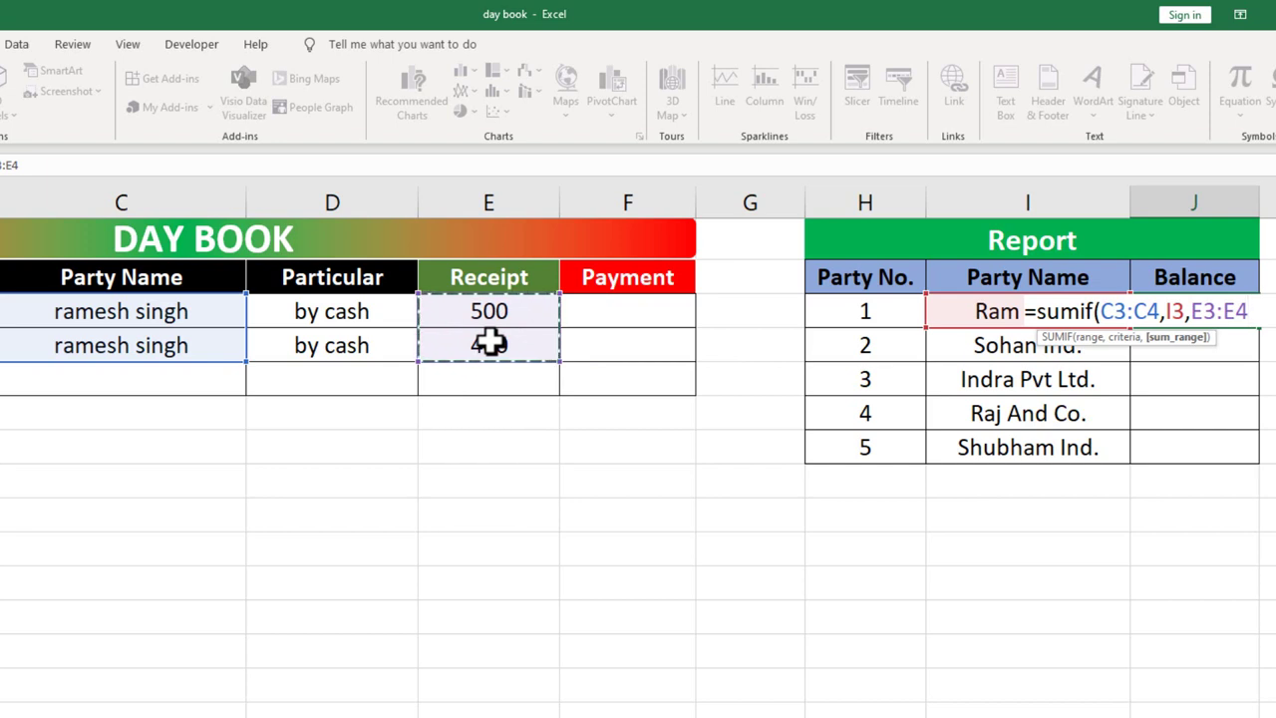
Complete J3 as =sumif(C3:C4,I3,E3:E4)-sumif(C3:C4,I3,F3:F4), showing a Balance of 0.
{"action": "type", "text": ")-"}
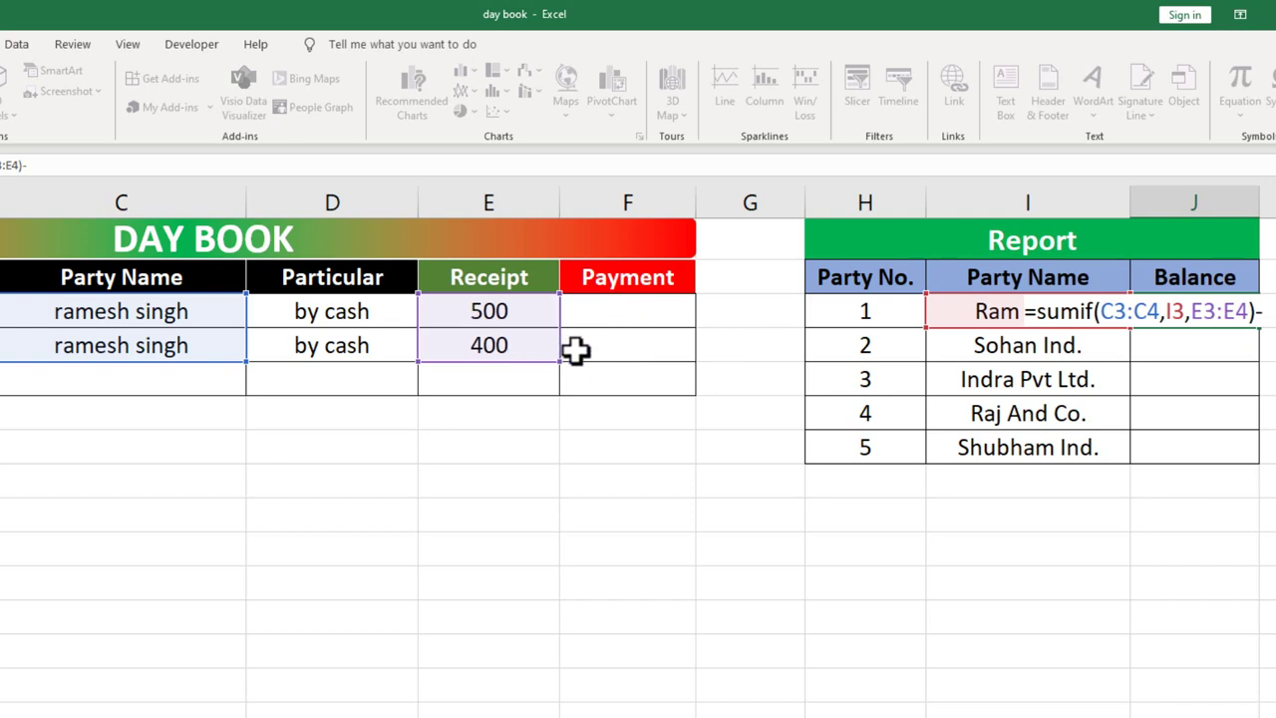
{"action": "type", "text": "sumif"}
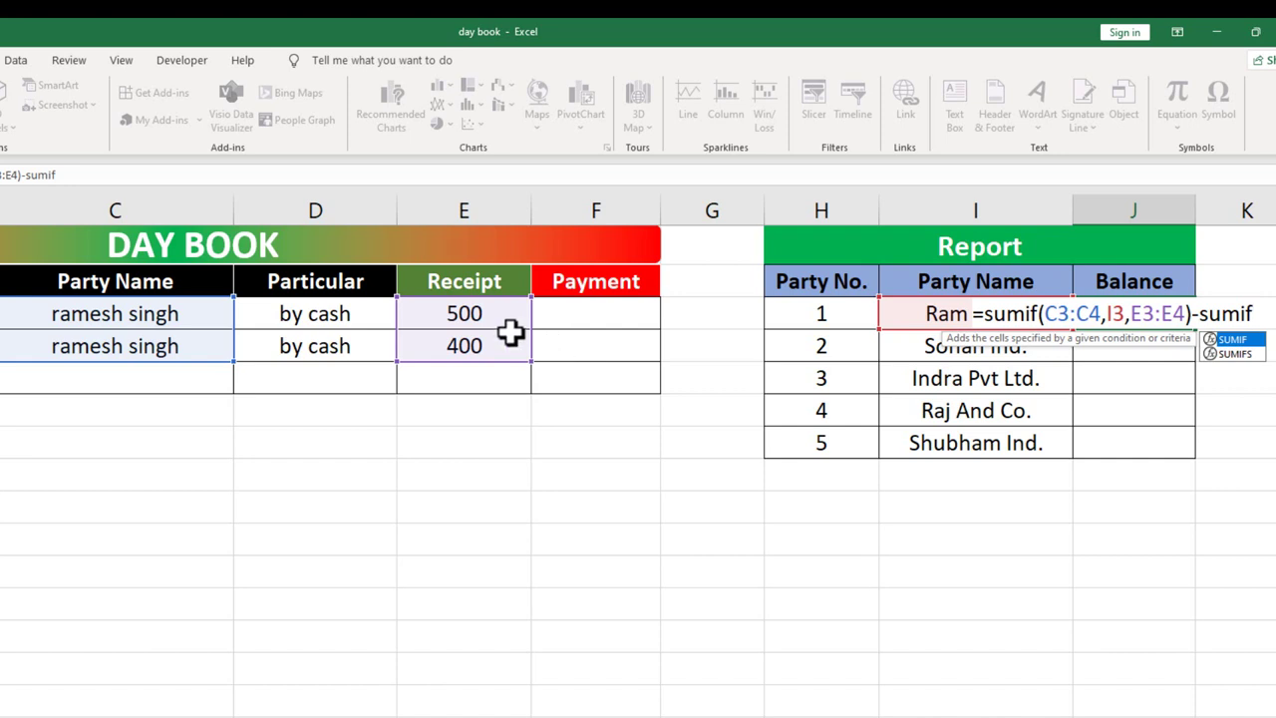
{"action": "type", "text": "("}
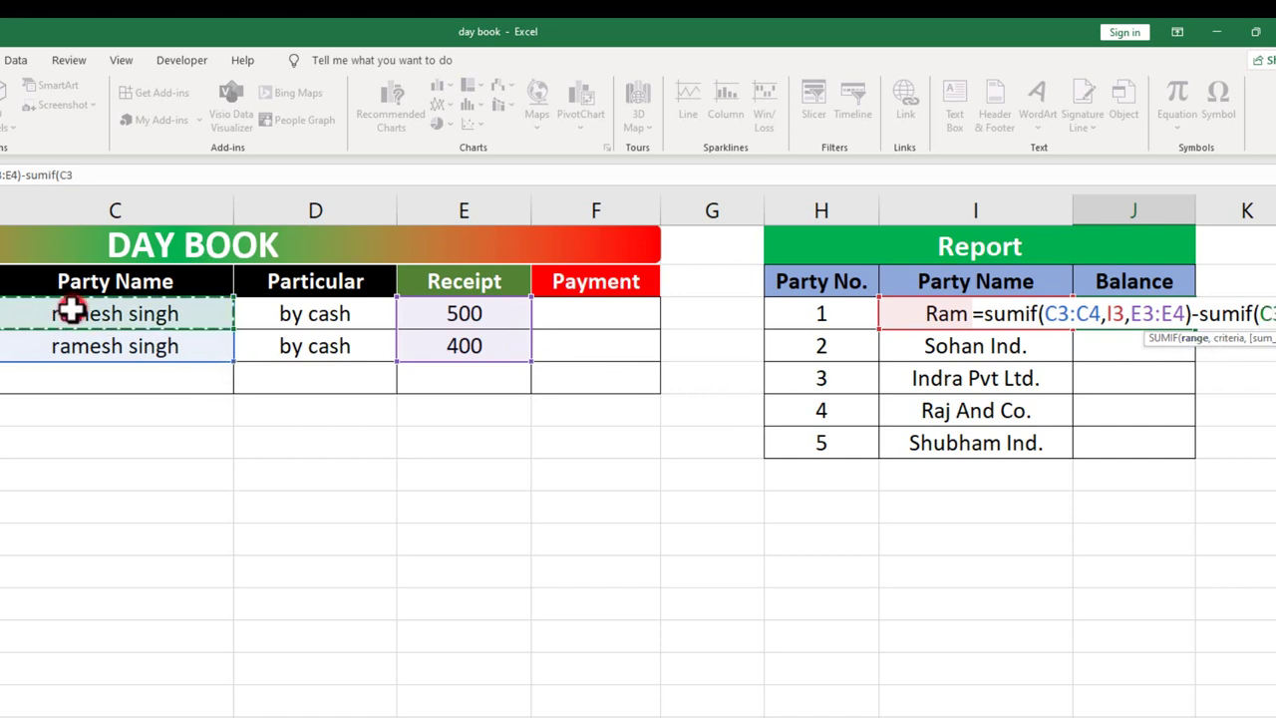
{"action": "left_click_drag", "start_coordinate": [71, 311], "coordinate": [72, 345]}
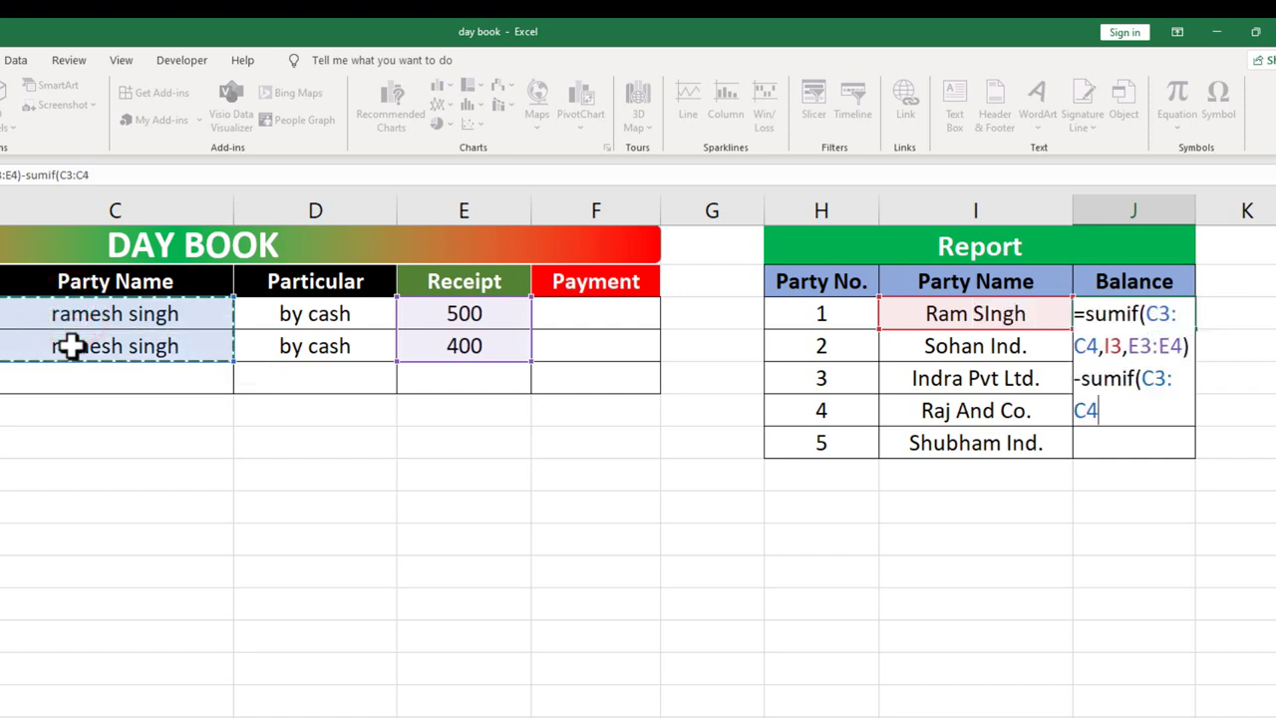
{"action": "type", "text": ","}
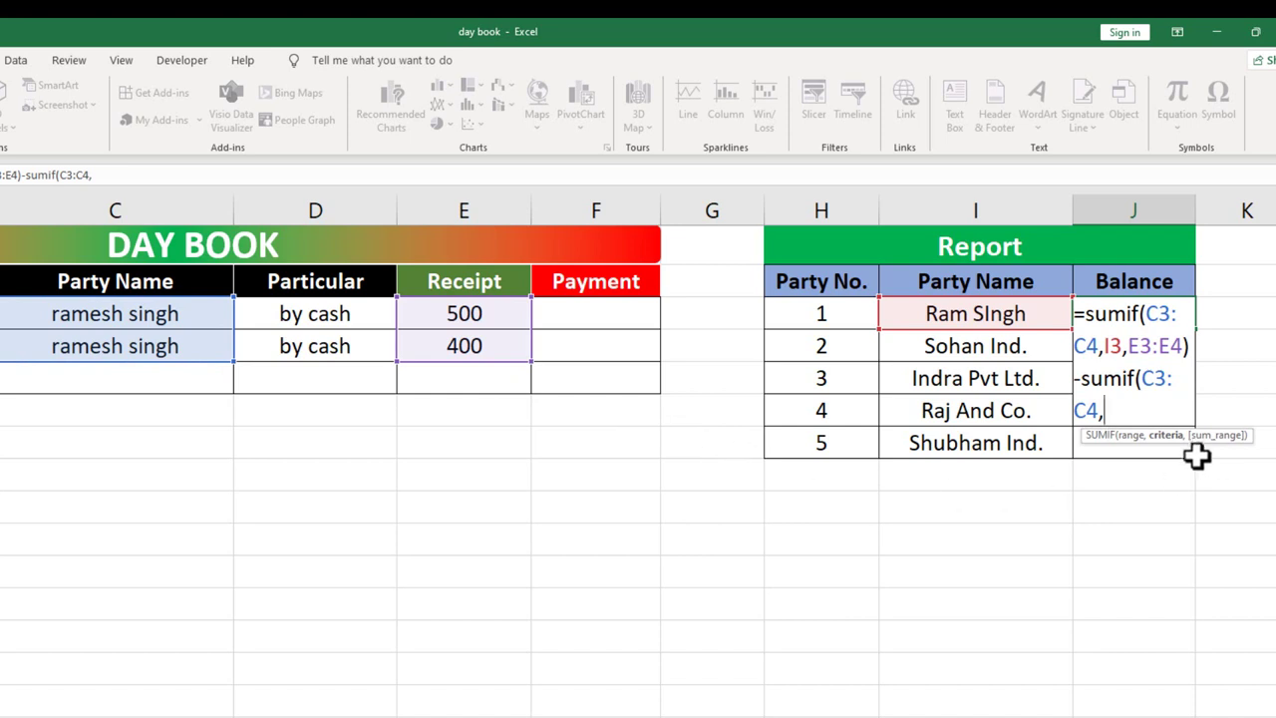
{"action": "left_click", "coordinate": [912, 313]}
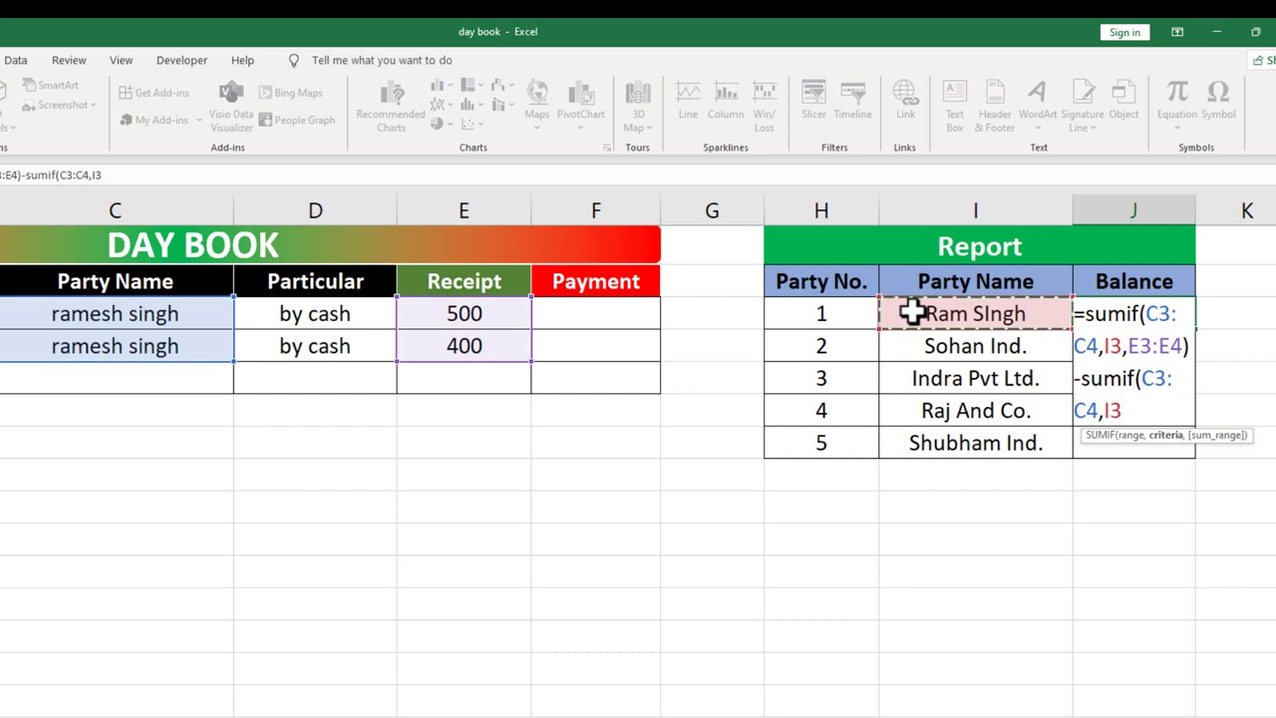
{"action": "type", "text": ","}
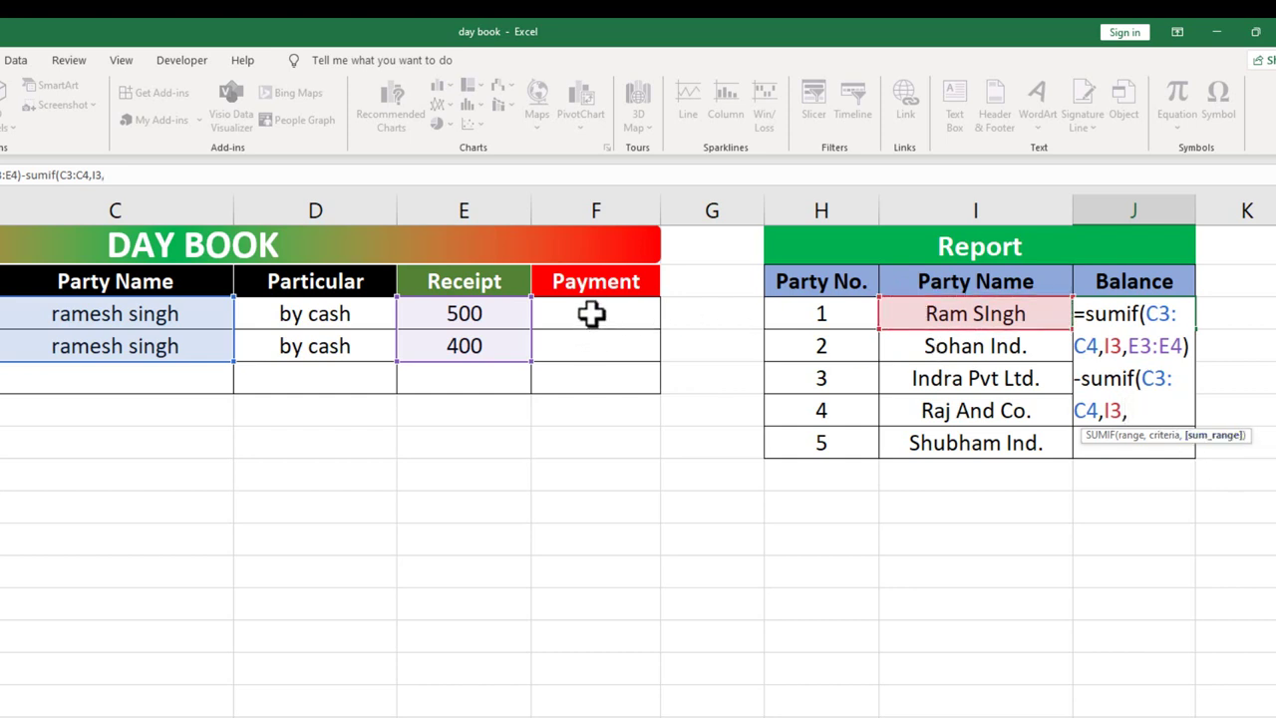
{"action": "left_click_drag", "start_coordinate": [595, 316], "coordinate": [592, 346]}
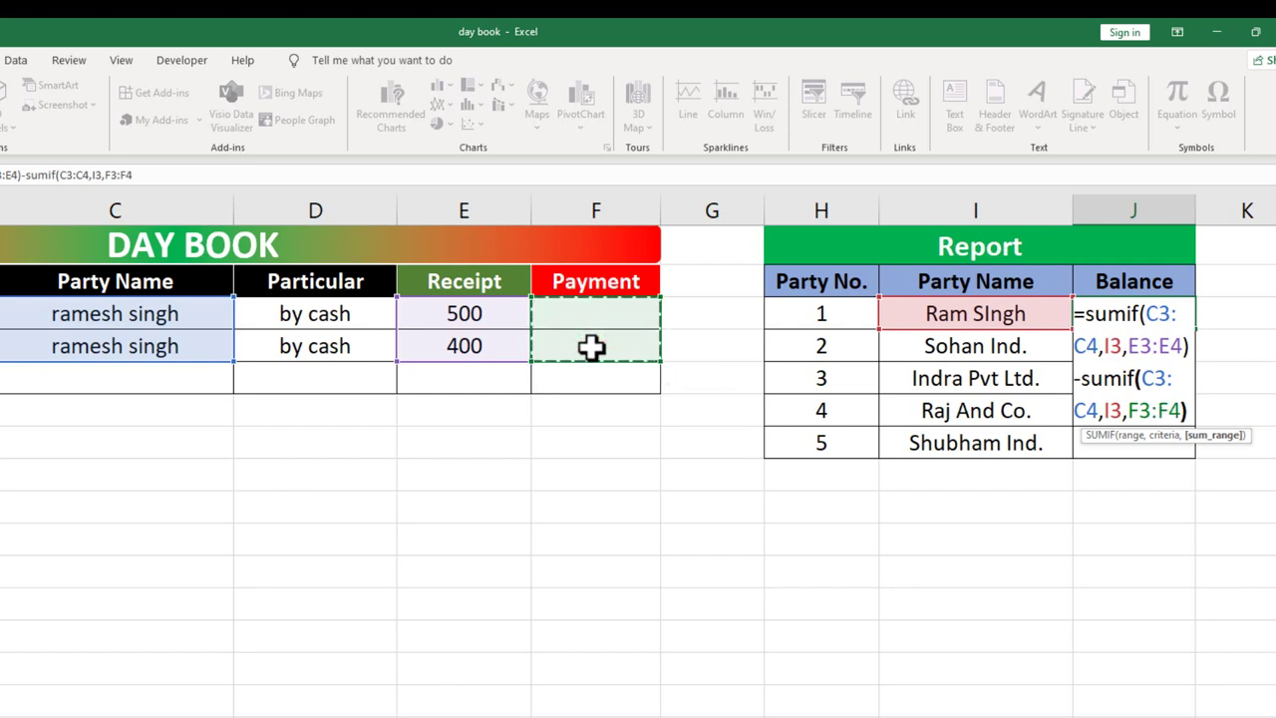
{"action": "type", "text": ")"}
{"action": "key", "text": "Return"}
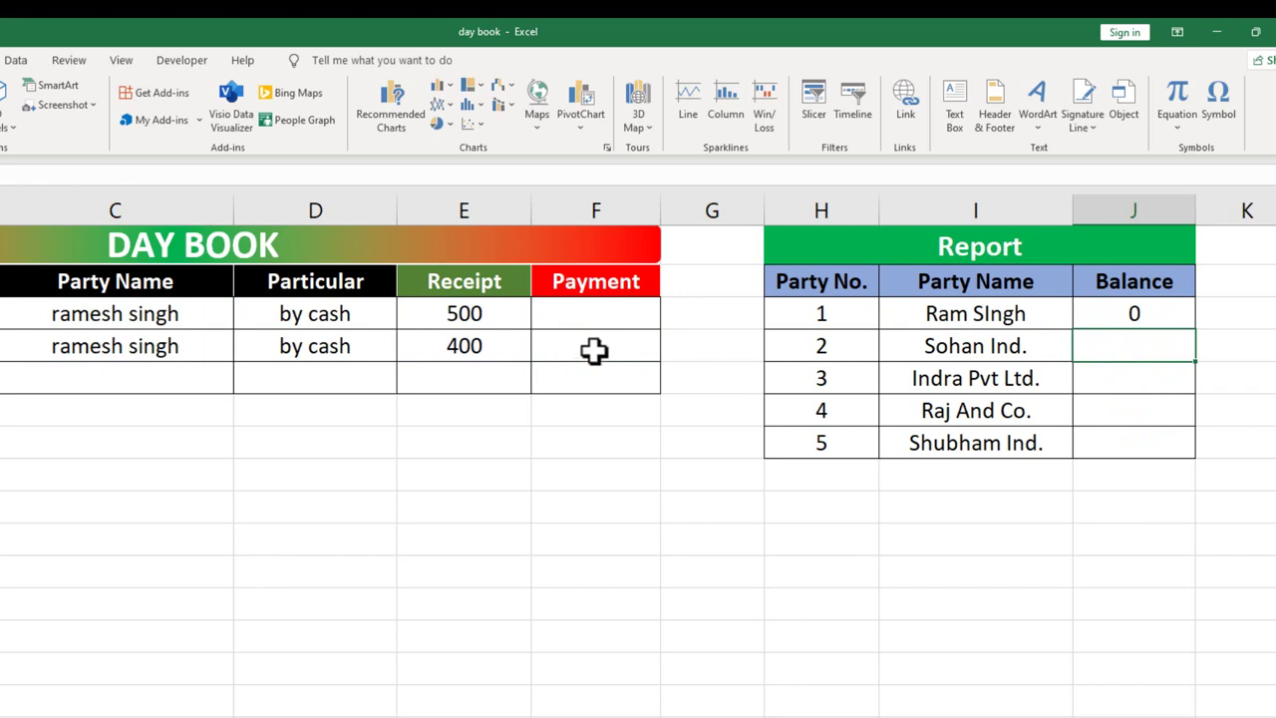
Change the first entry's Party Name in C3 to 'ram singh', raising Ram SIngh's Balance to 500.
{"action": "left_click", "coordinate": [1135, 317]}
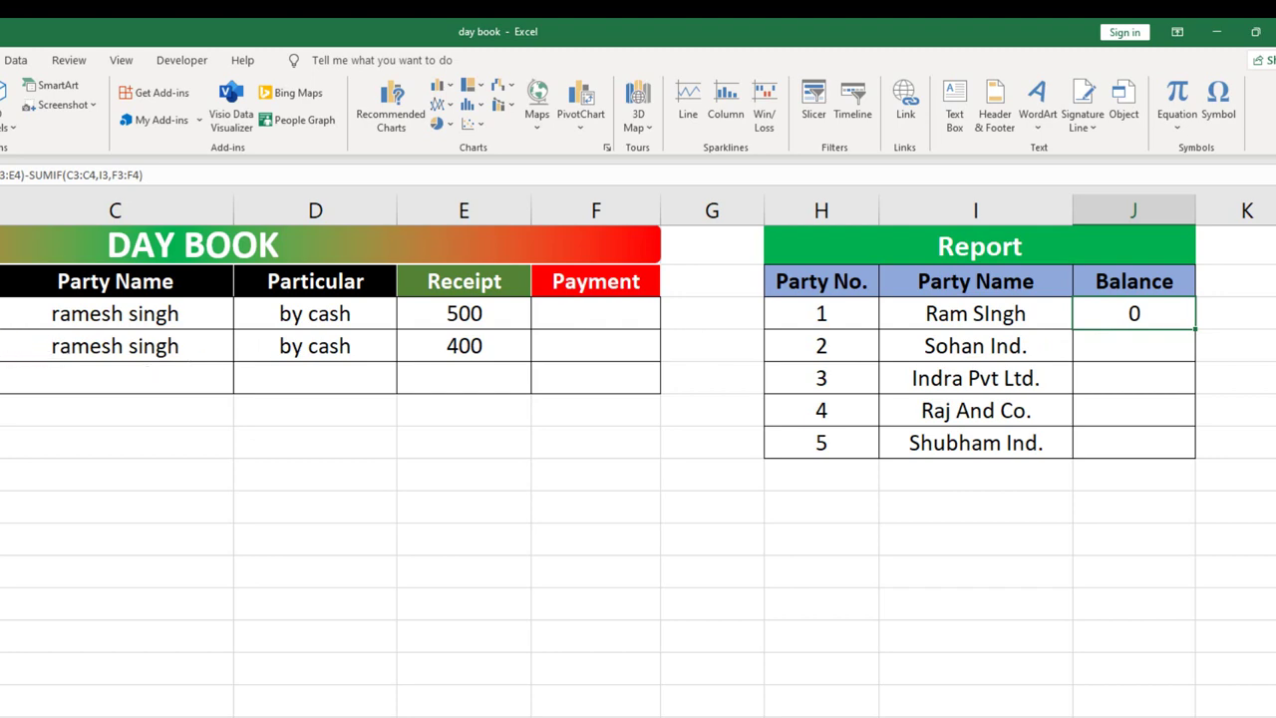
{"action": "left_click", "coordinate": [29, 296]}
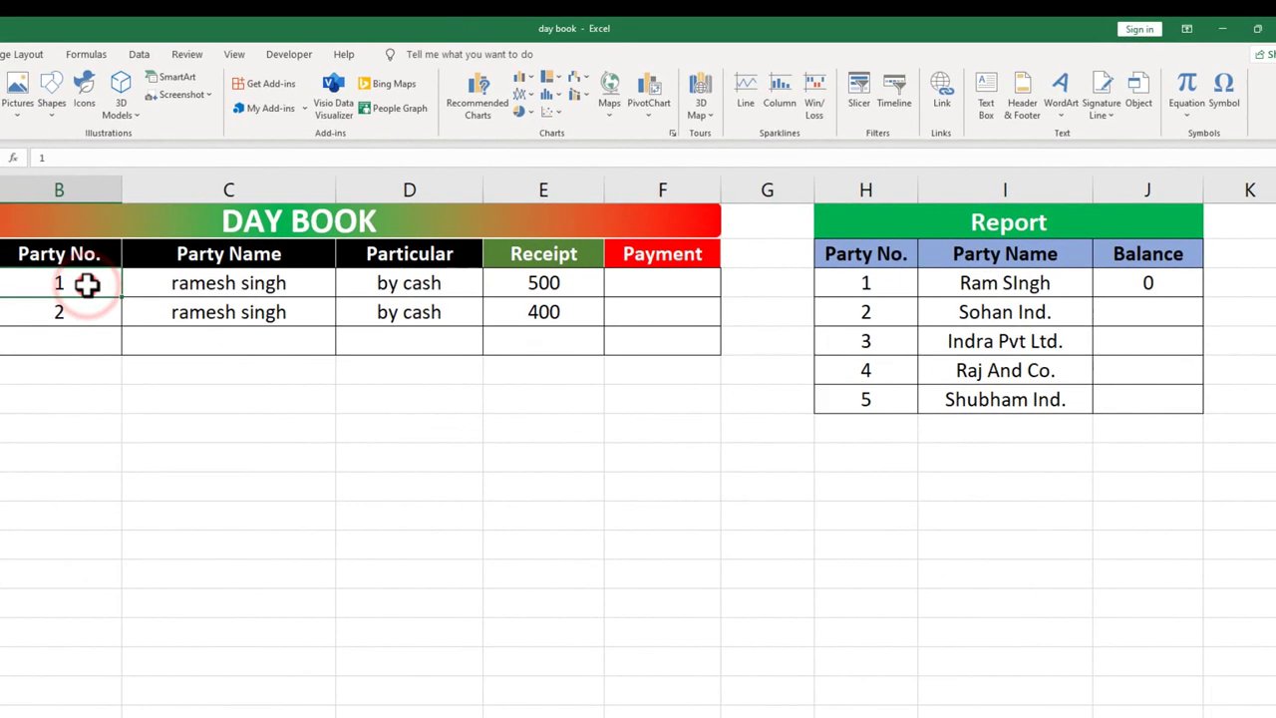
{"action": "left_click", "coordinate": [172, 287]}
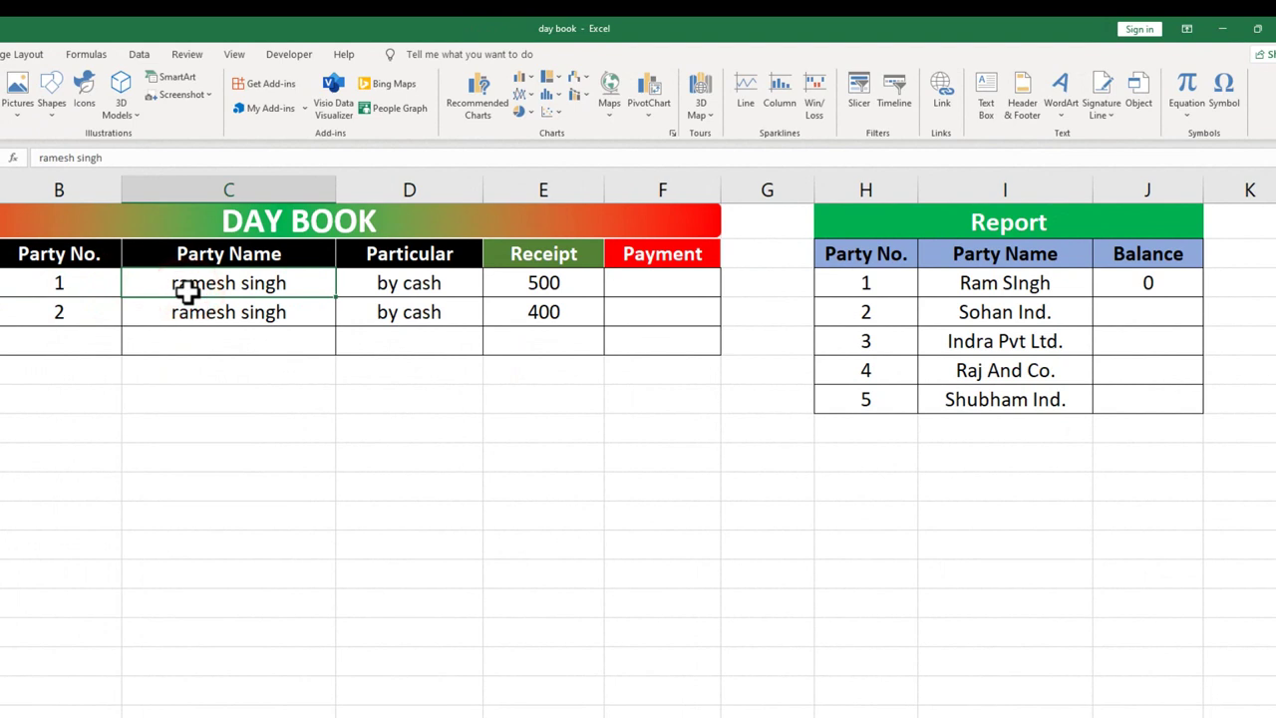
{"action": "double_click", "coordinate": [187, 289]}
{"action": "type", "text": "ram"}
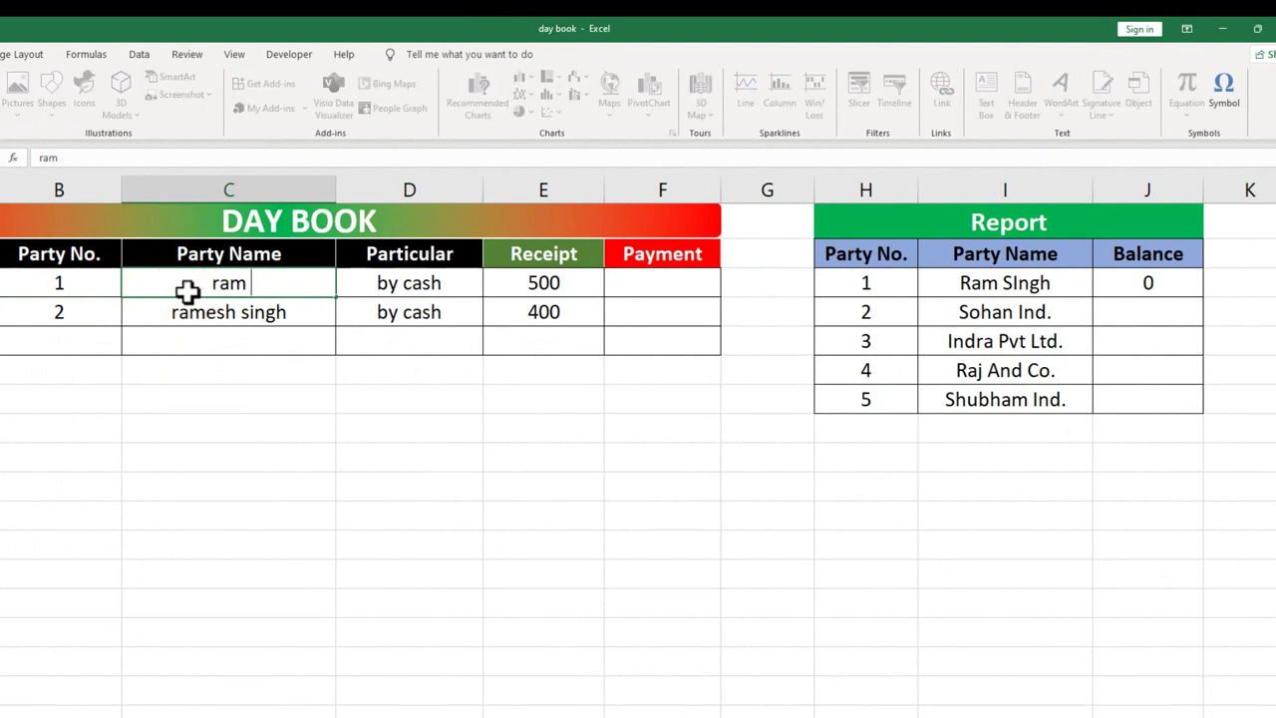
{"action": "type", "text": " singh"}
{"action": "key", "text": "Return"}
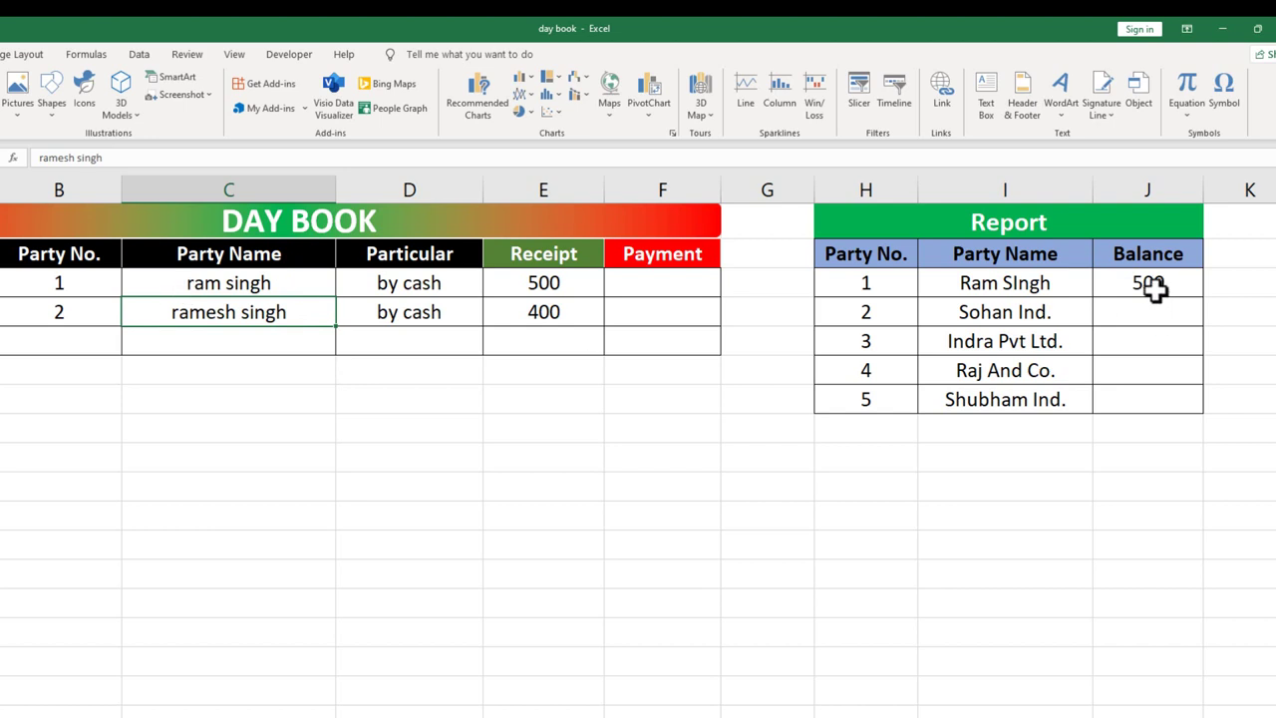
{"action": "left_click", "coordinate": [228, 284]}
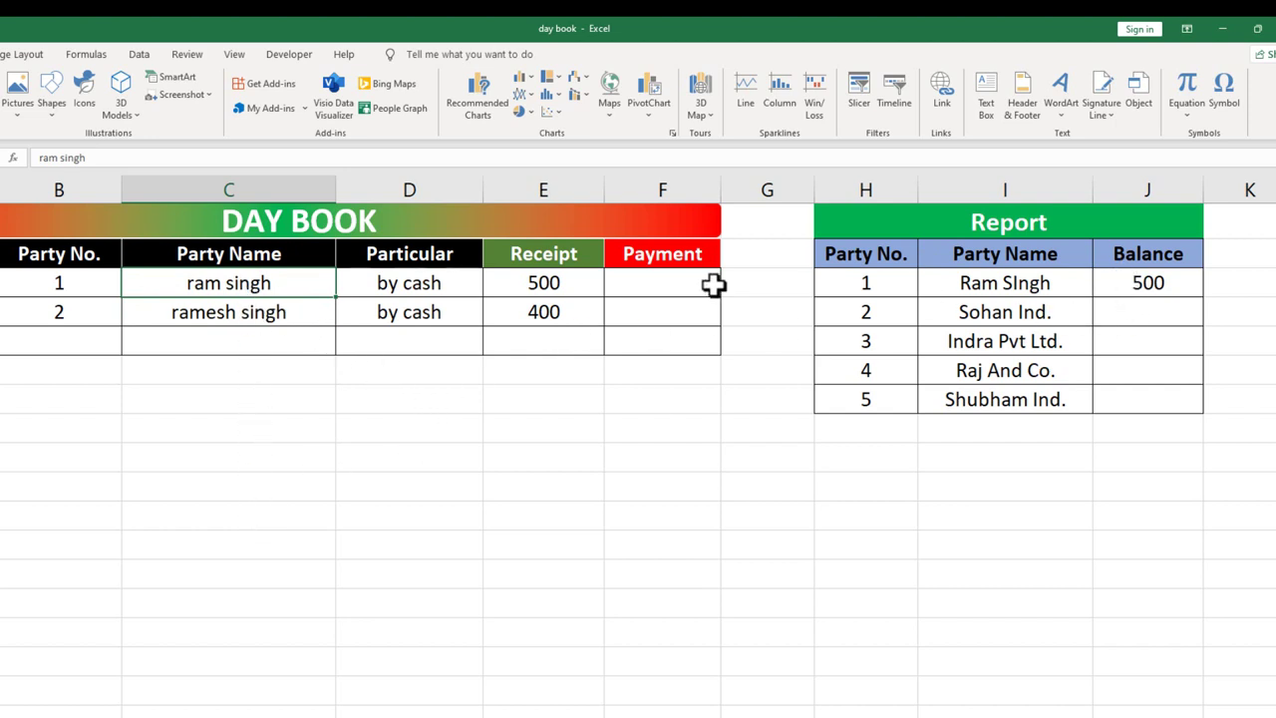
{"action": "left_click", "coordinate": [1120, 287]}
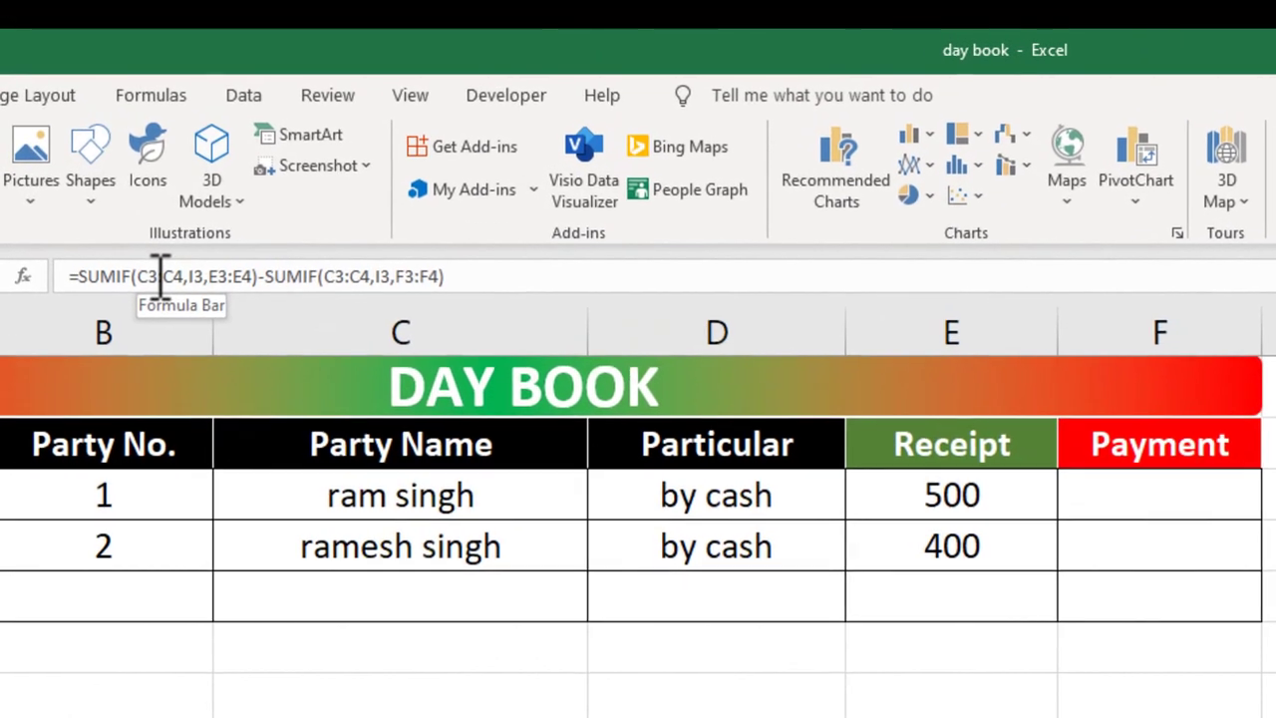
{"action": "left_click", "coordinate": [91, 157]}
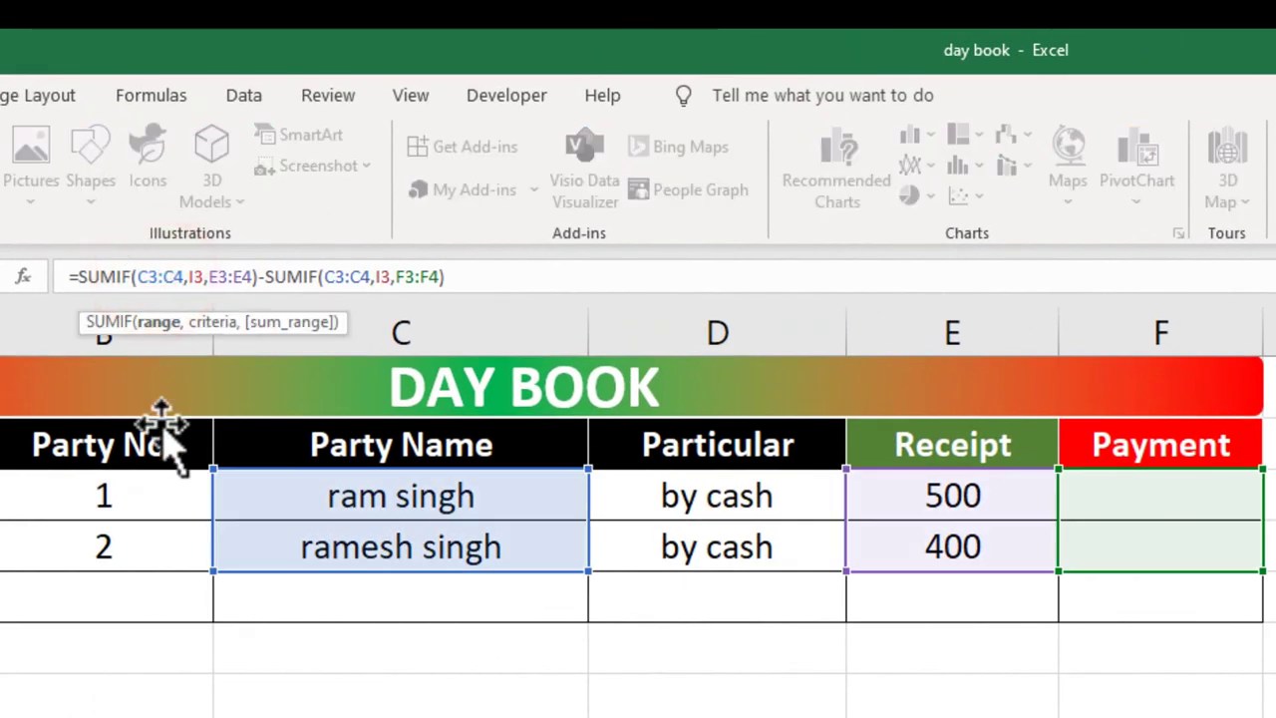
Make the C3, E3, second C3 and F3 range starts in J3's formula absolute with F4.
{"action": "key", "text": "F4"}
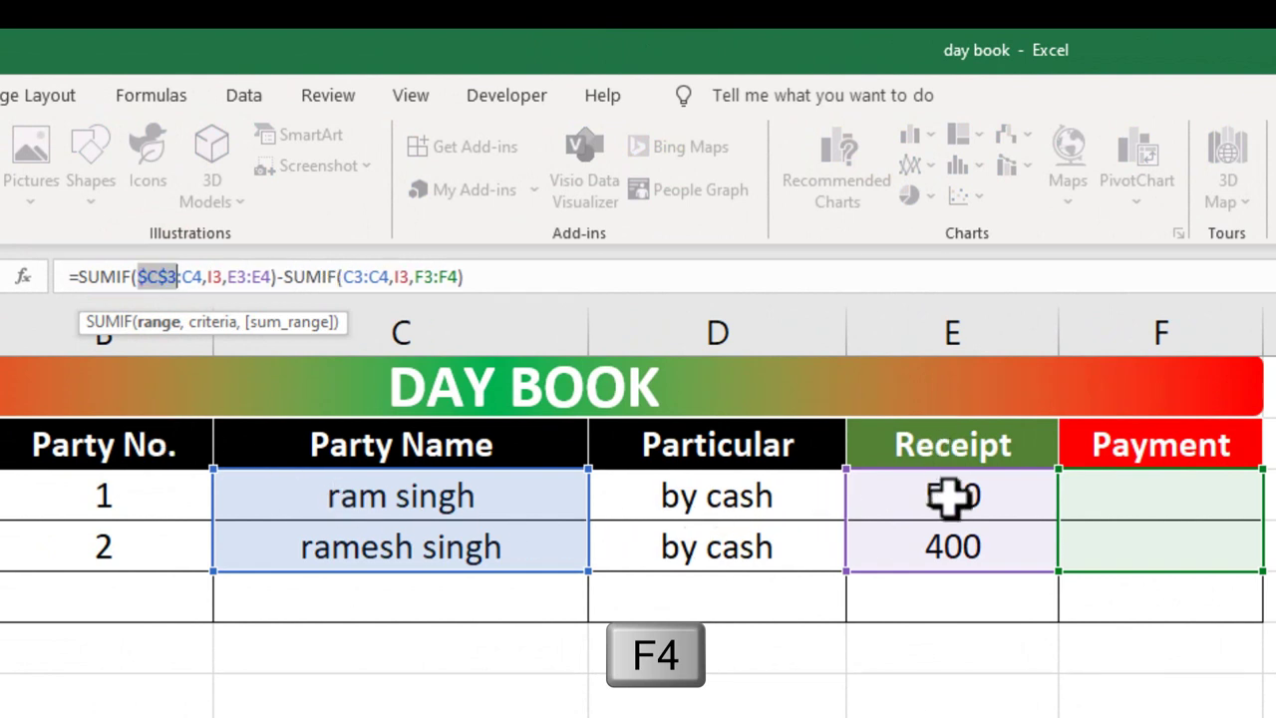
{"action": "left_click", "coordinate": [228, 277]}
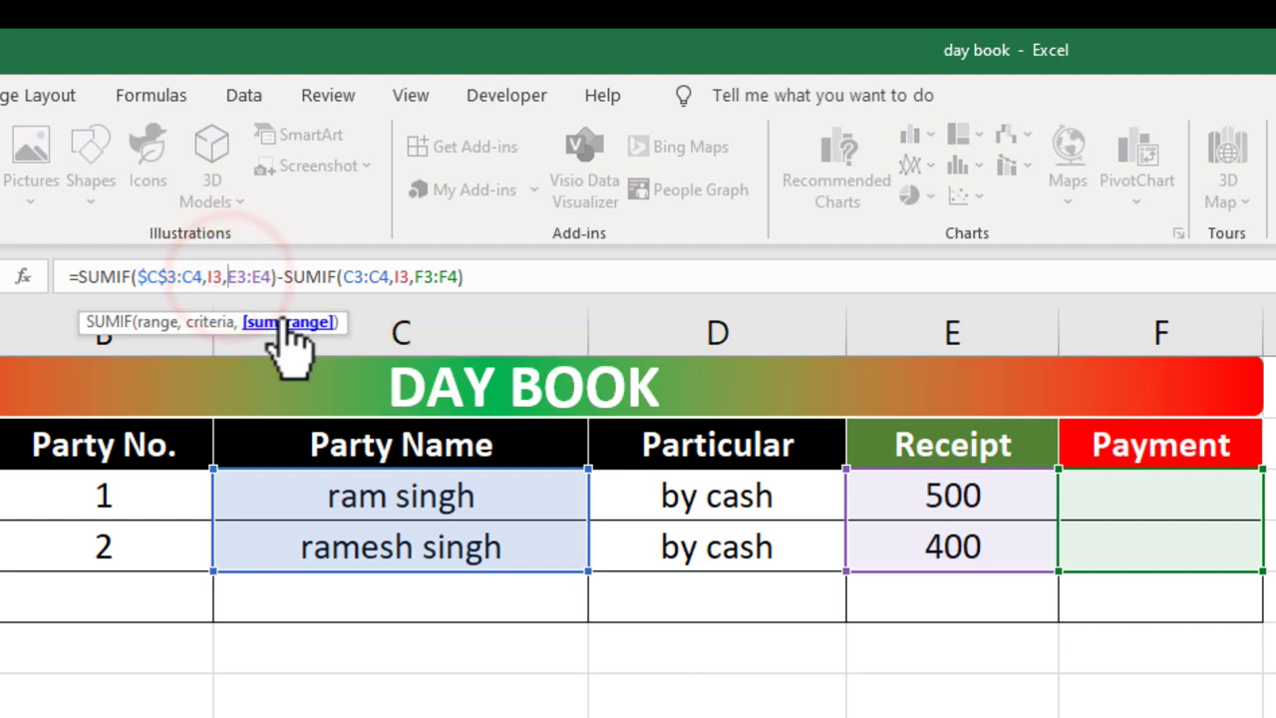
{"action": "key", "text": "F4"}
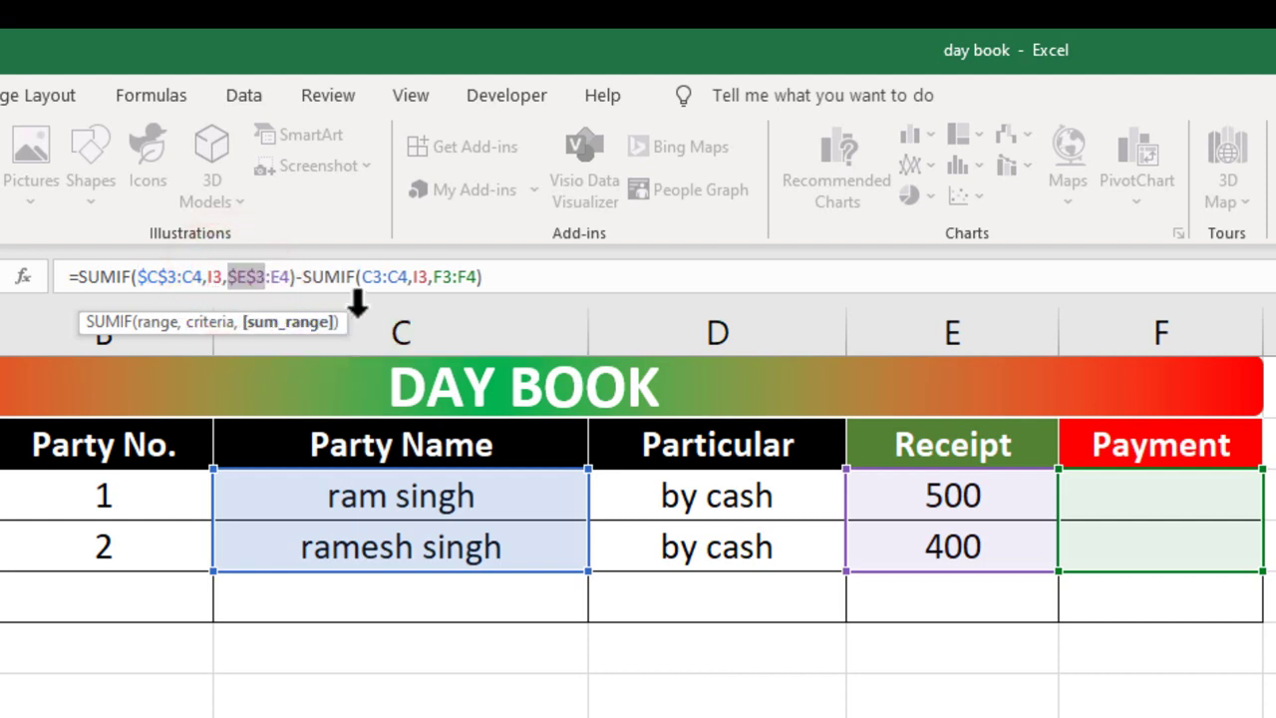
{"action": "double_click", "coordinate": [369, 276]}
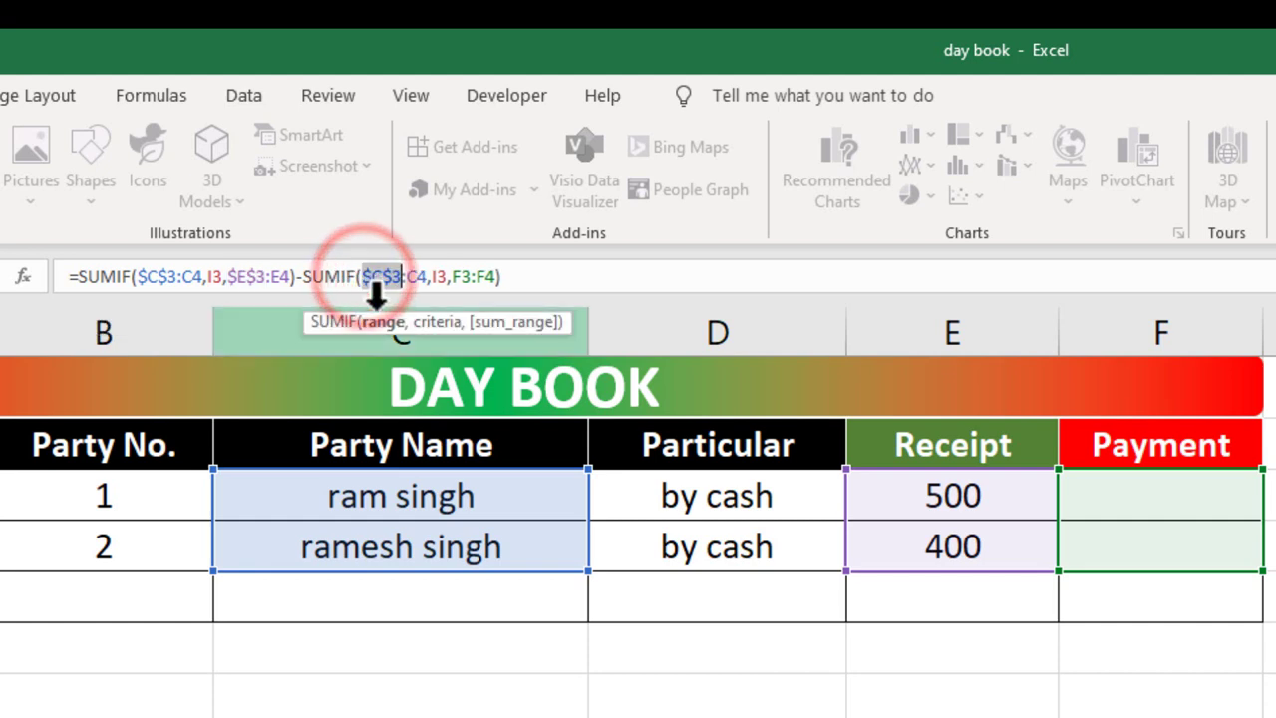
{"action": "key", "text": "F4"}
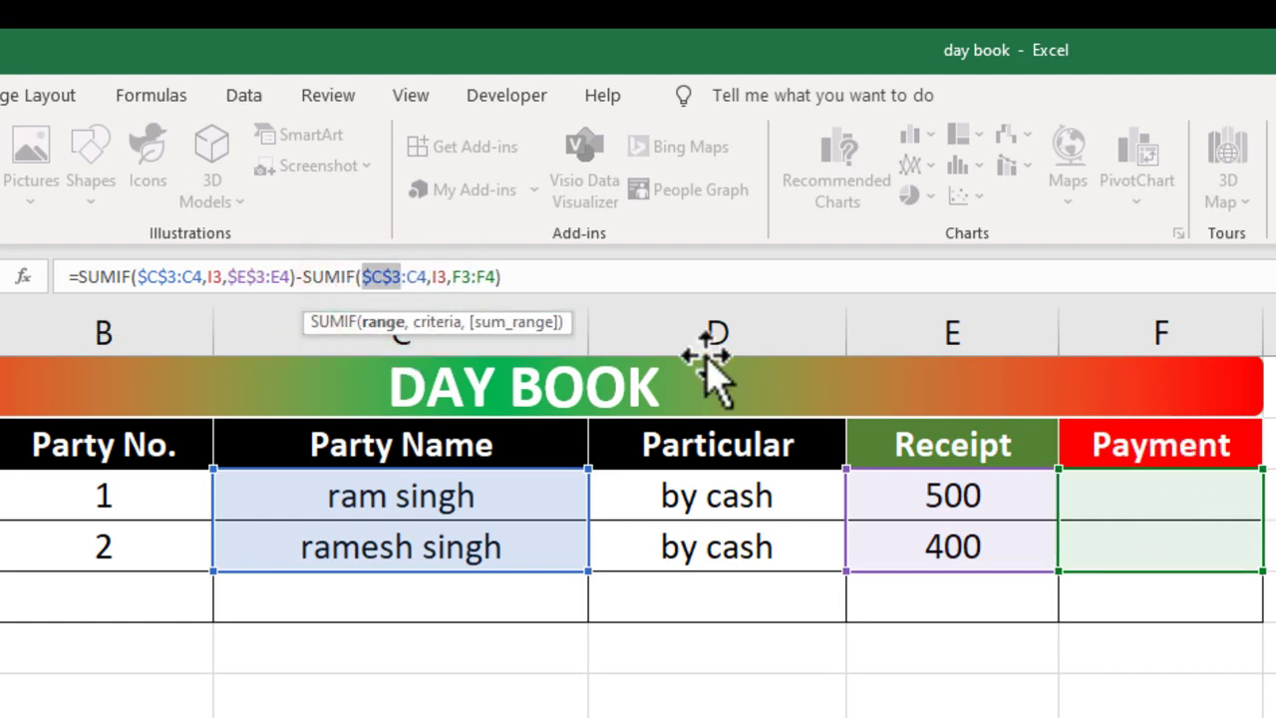
{"action": "double_click", "coordinate": [460, 277]}
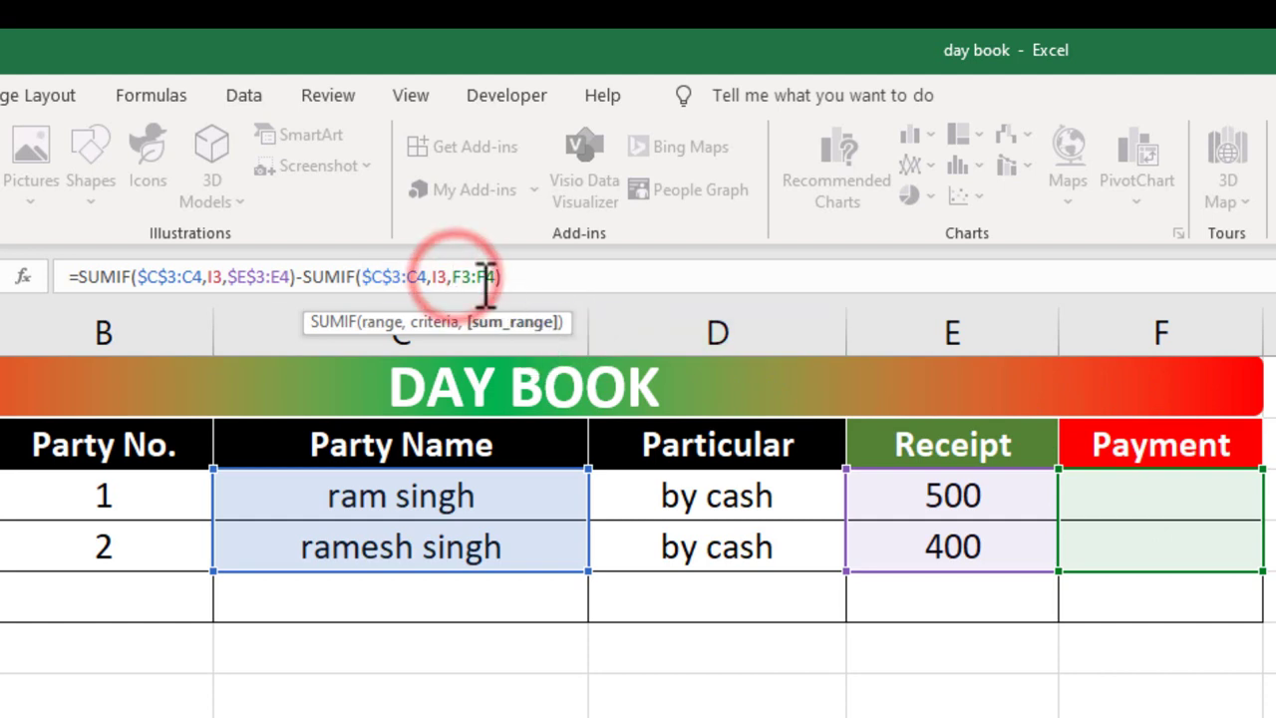
{"action": "key", "text": "F4"}
{"action": "key", "text": "Return"}
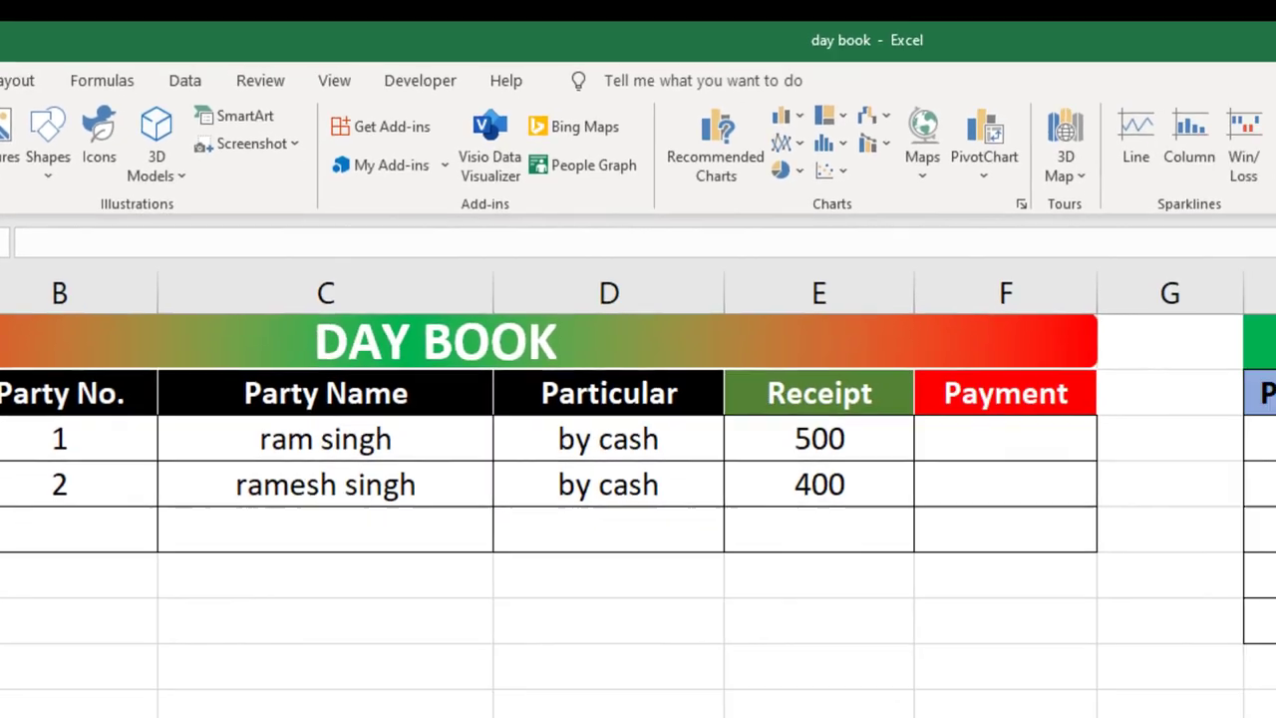
Fill J3's Balance formula down to J7 and verify Sohan Ind.'s copied formula.
{"action": "left_click", "coordinate": [1159, 297]}
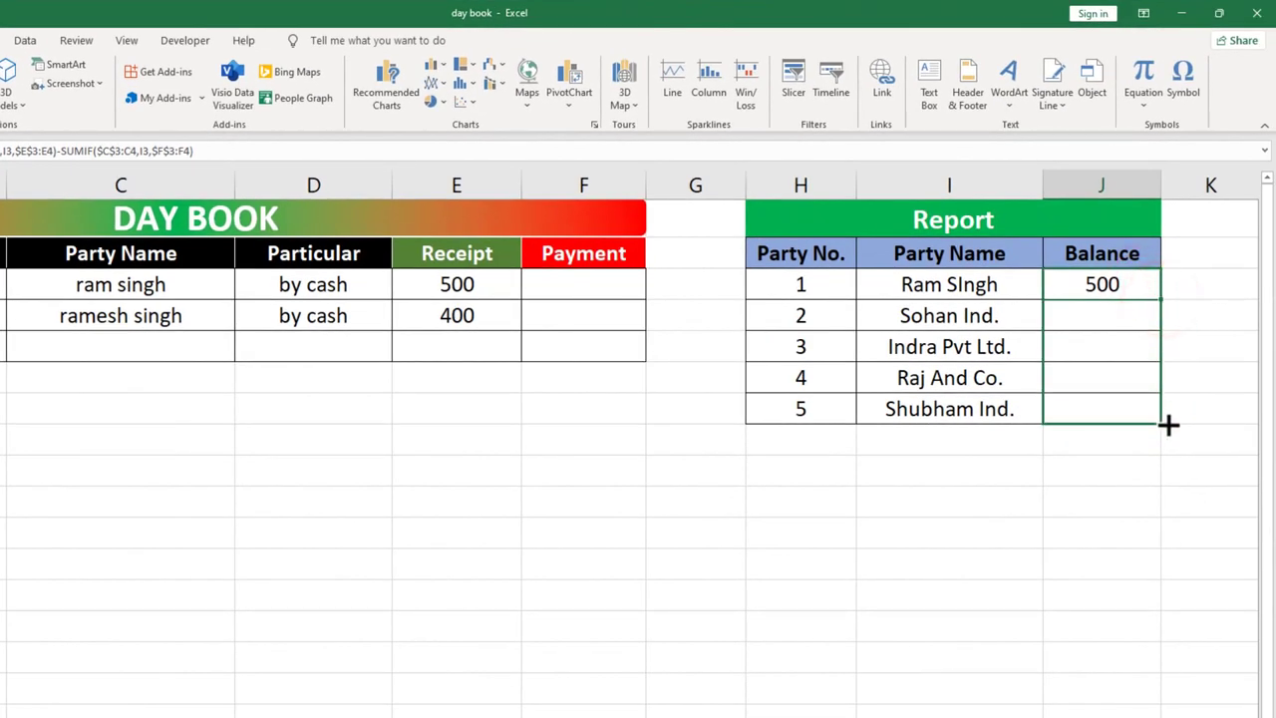
{"action": "left_click_drag", "start_coordinate": [1162, 336], "coordinate": [1167, 425]}
{"action": "left_click", "coordinate": [1077, 315]}
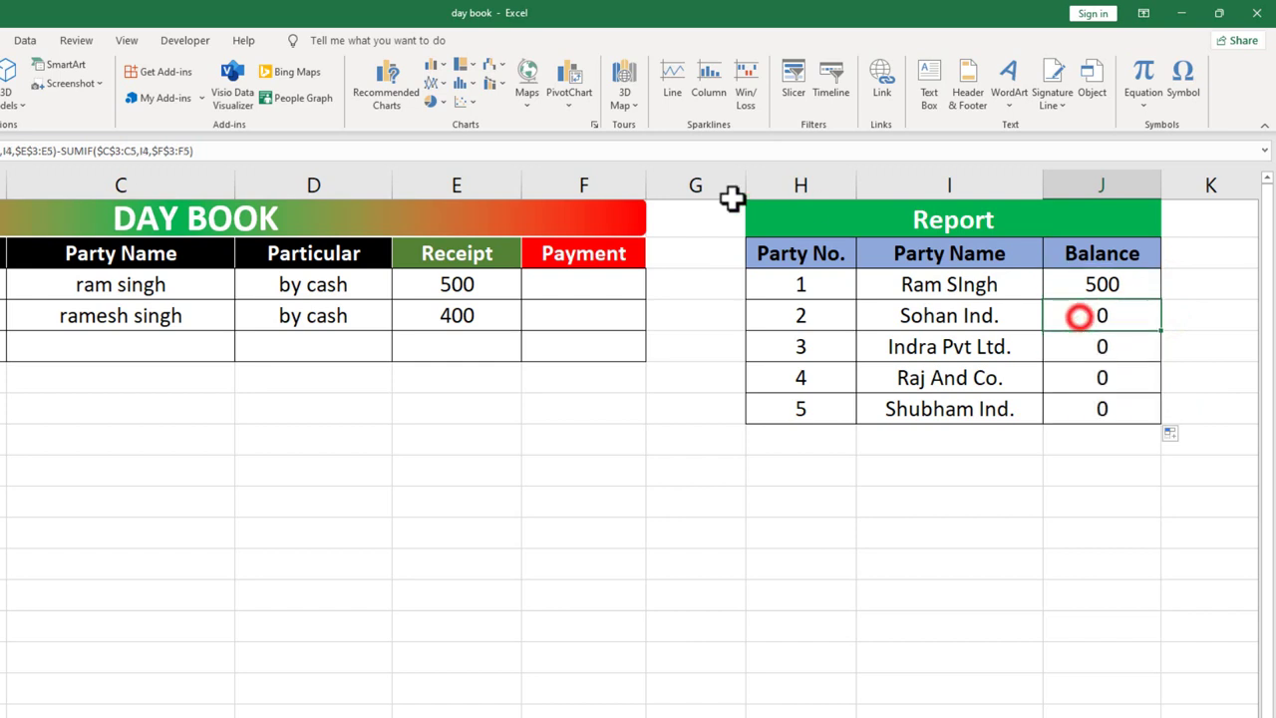
{"action": "left_click", "coordinate": [587, 150]}
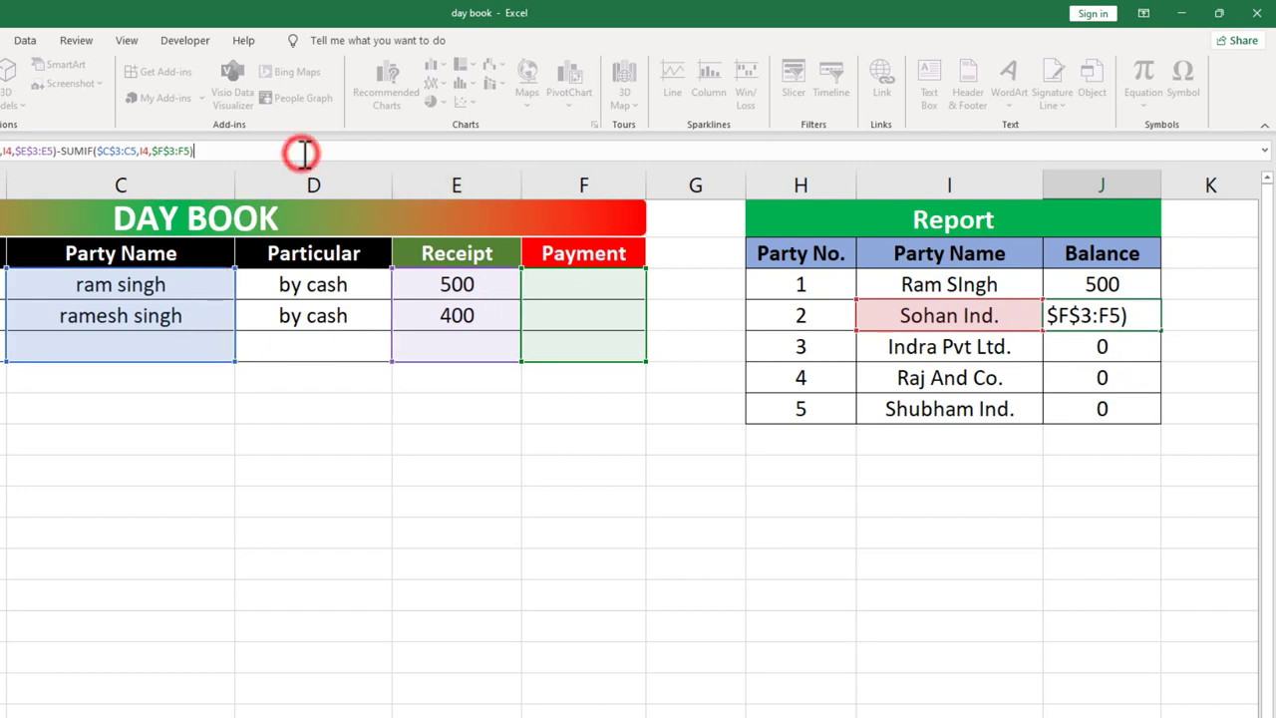
{"action": "key", "text": "Return"}
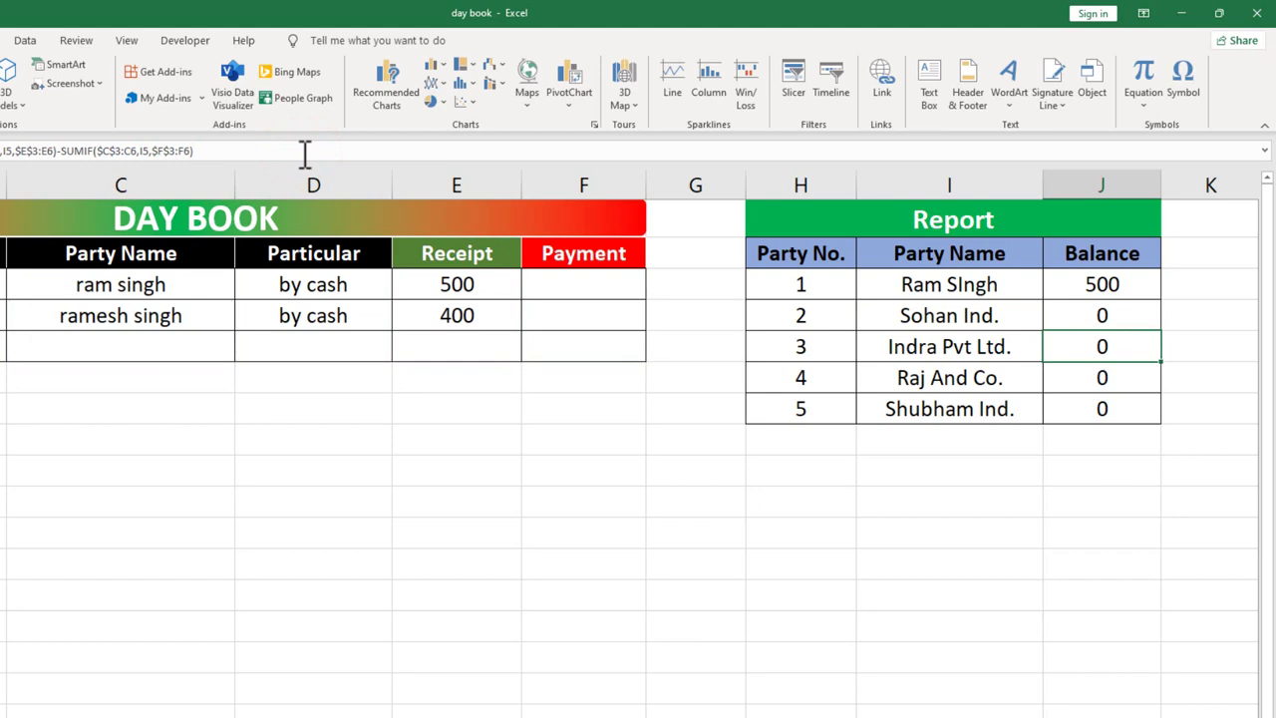
{"action": "left_click", "coordinate": [3, 284]}
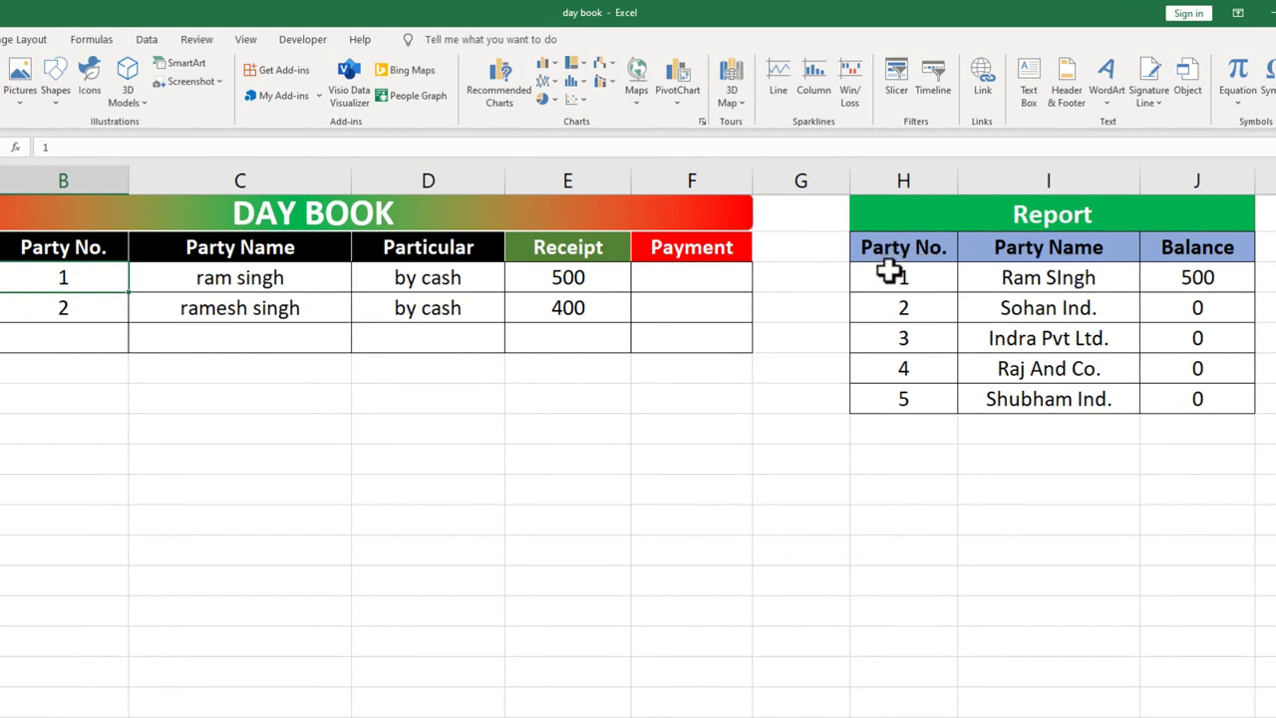
Define the Report table range as the name 'data'.
{"action": "left_click_drag", "start_coordinate": [889, 274], "coordinate": [1200, 395]}
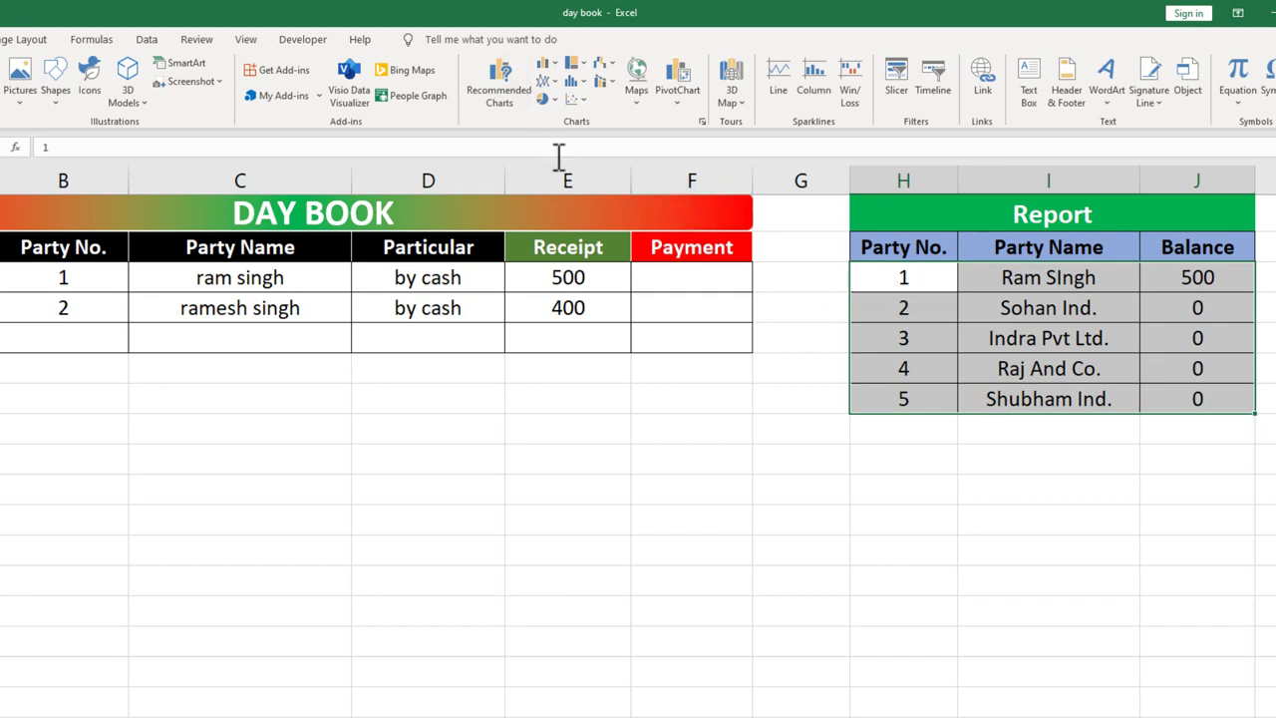
{"action": "left_click", "coordinate": [92, 39]}
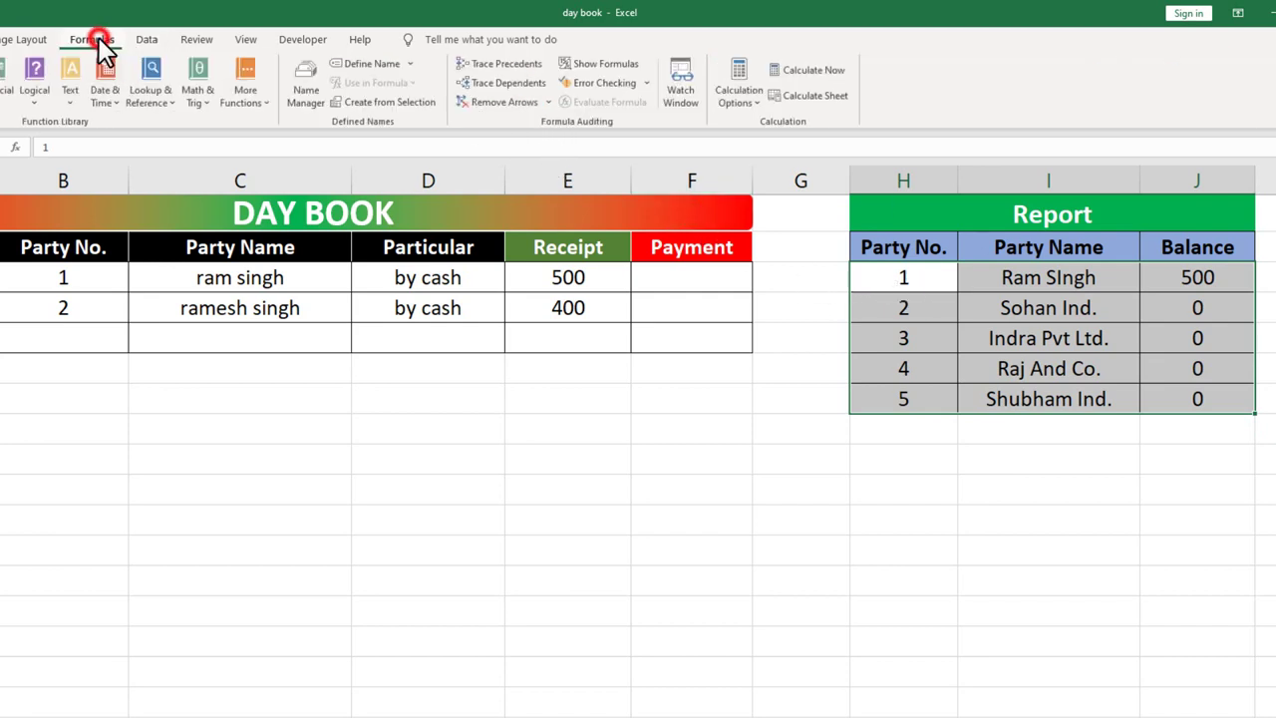
{"action": "left_click", "coordinate": [367, 62]}
{"action": "type", "text": "data"}
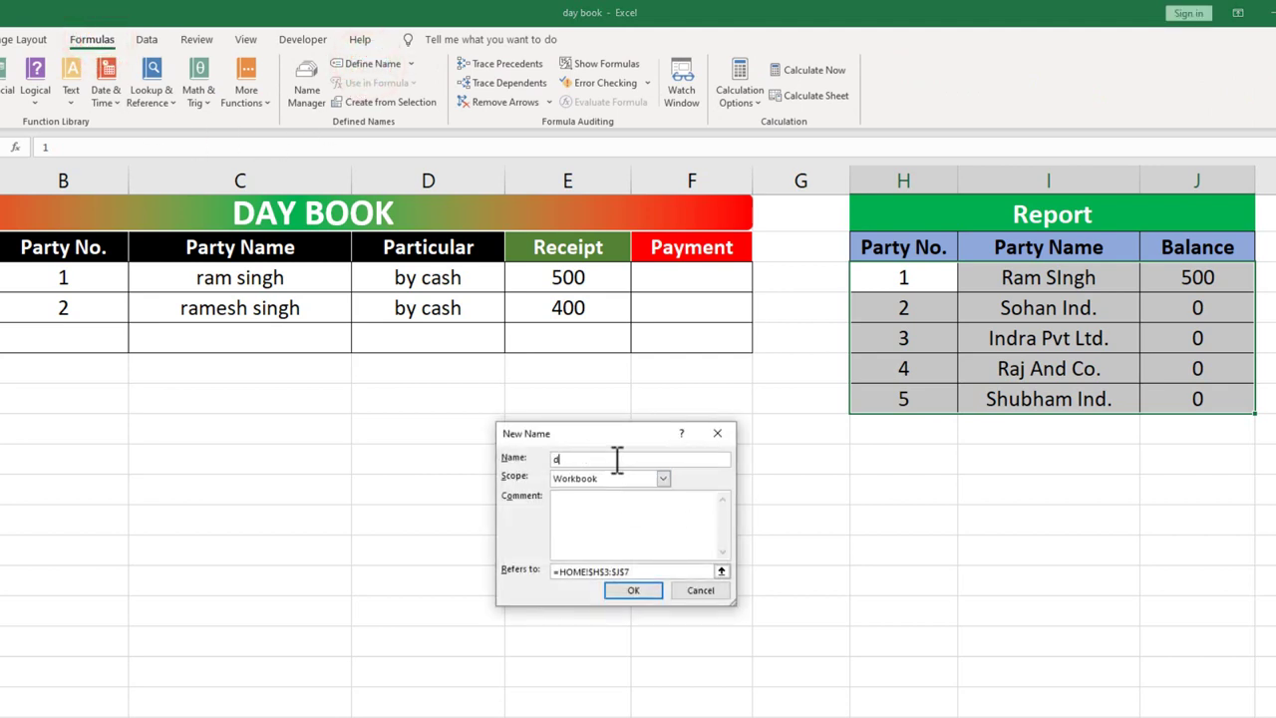
{"action": "left_click", "coordinate": [633, 590]}
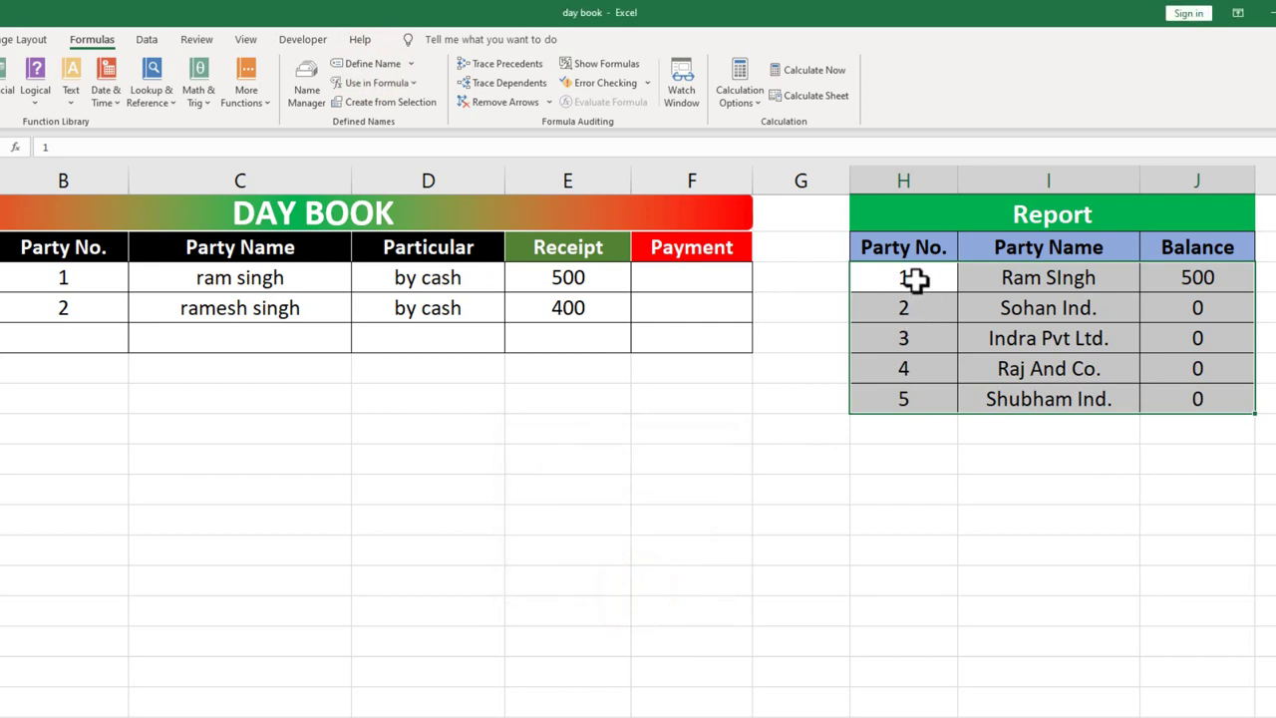
Define the Party No. cells H3:H7 as the name 'list'.
{"action": "left_click_drag", "start_coordinate": [917, 279], "coordinate": [922, 397]}
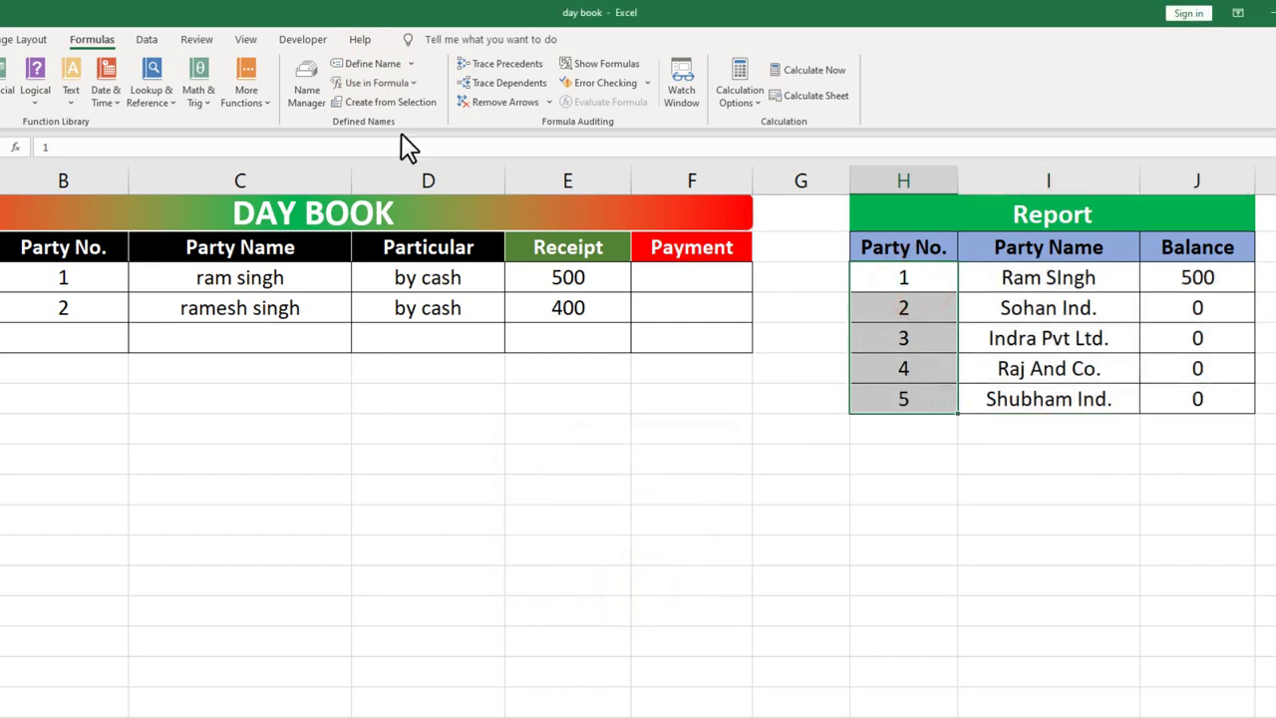
{"action": "left_click", "coordinate": [359, 62]}
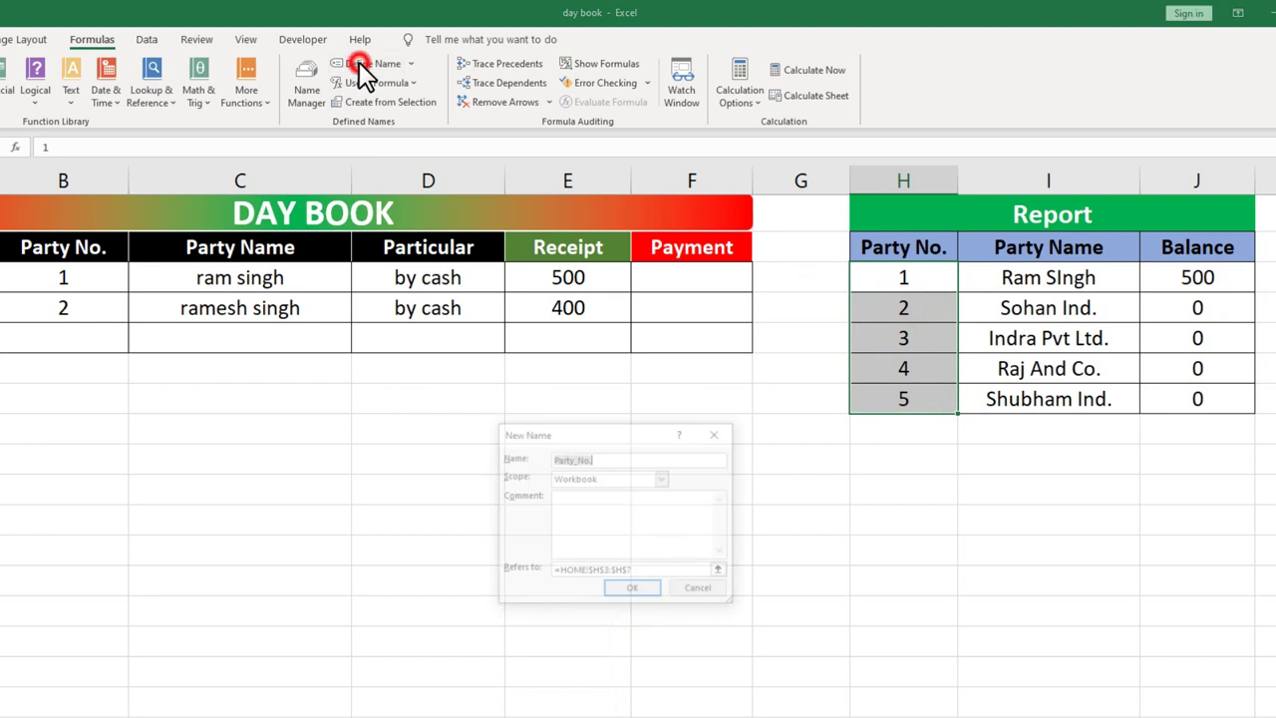
{"action": "left_click", "coordinate": [608, 458]}
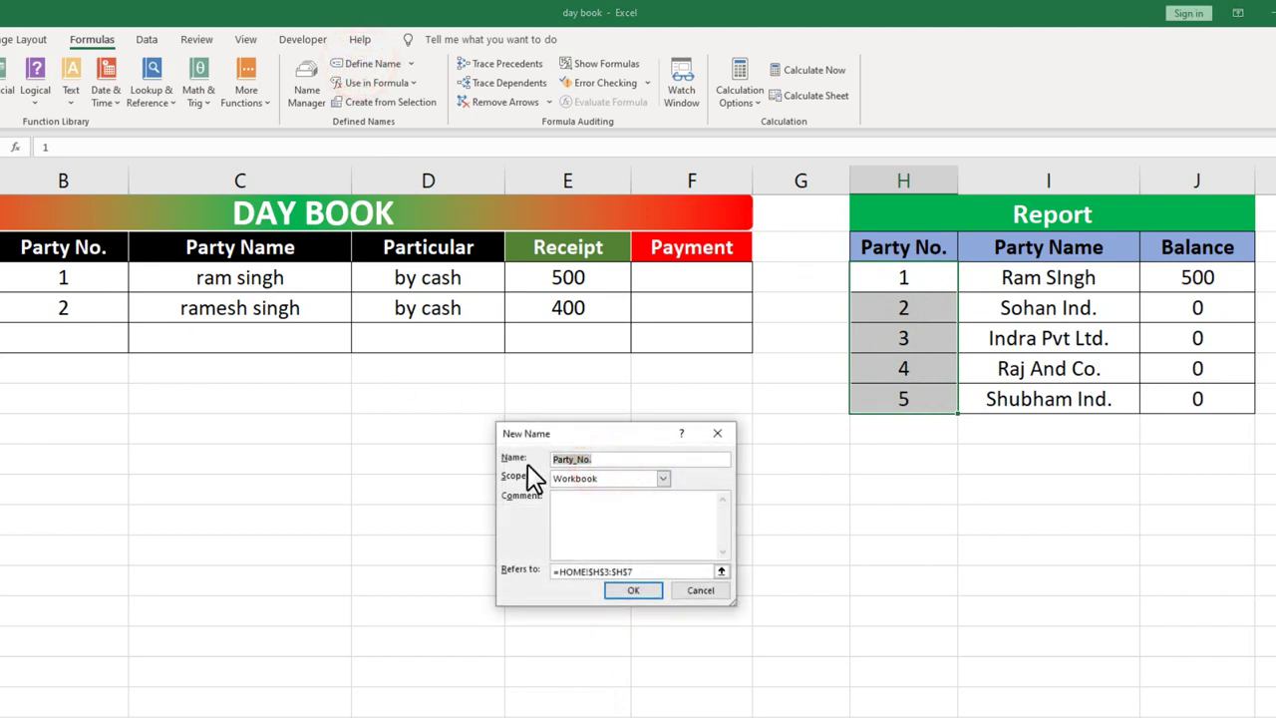
{"action": "type", "text": "list"}
{"action": "left_click", "coordinate": [654, 592]}
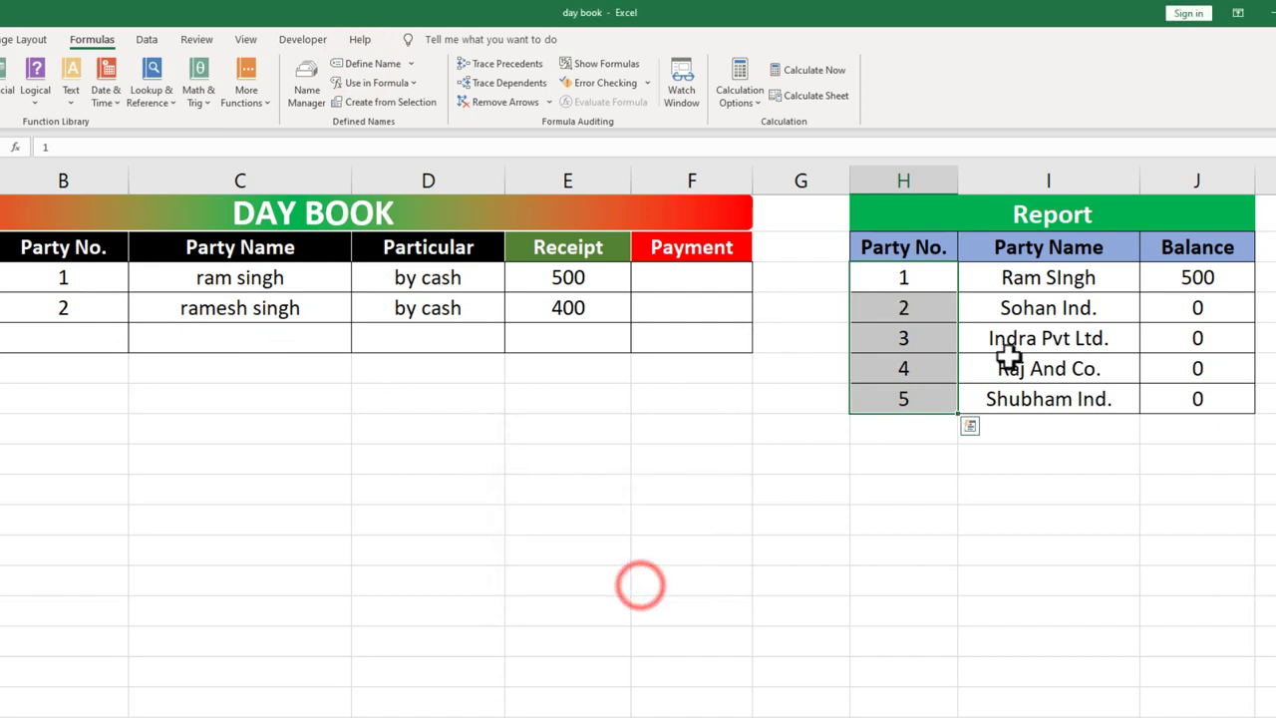
{"action": "left_click", "coordinate": [935, 311]}
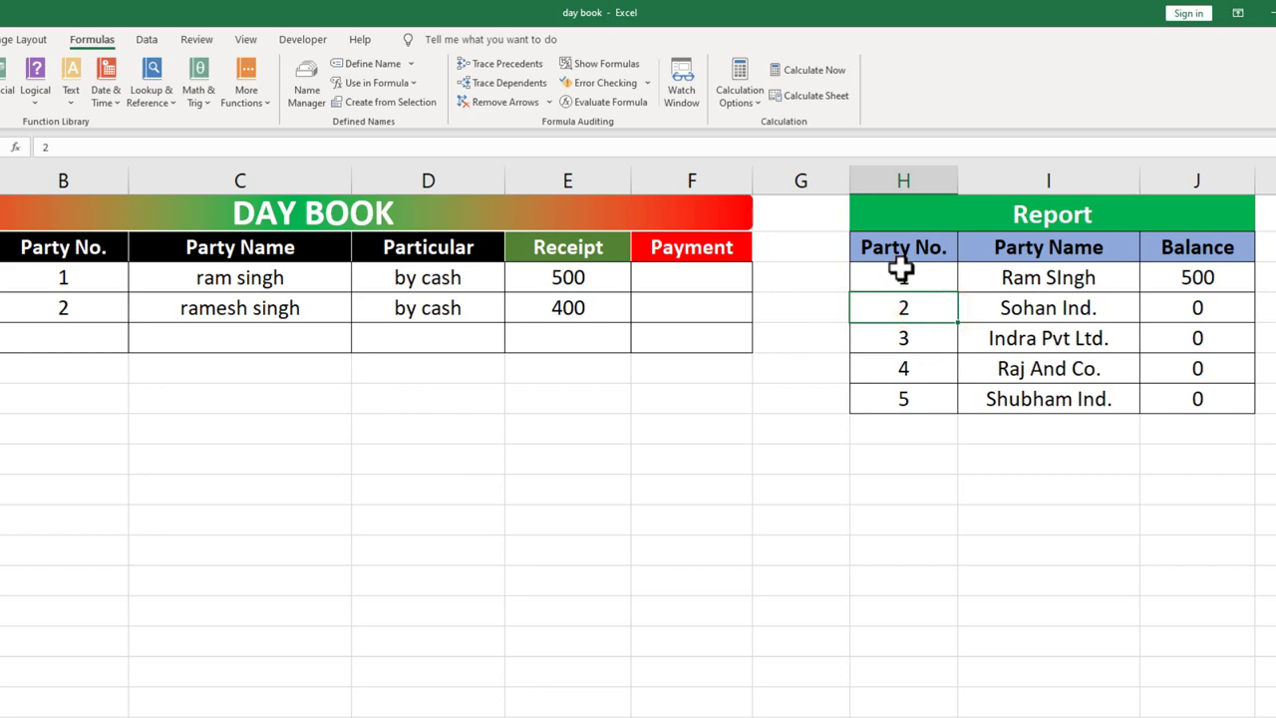
Convert H2:J7 into a table with headers, then switch off its header filter buttons.
{"action": "left_click_drag", "start_coordinate": [897, 251], "coordinate": [1174, 399]}
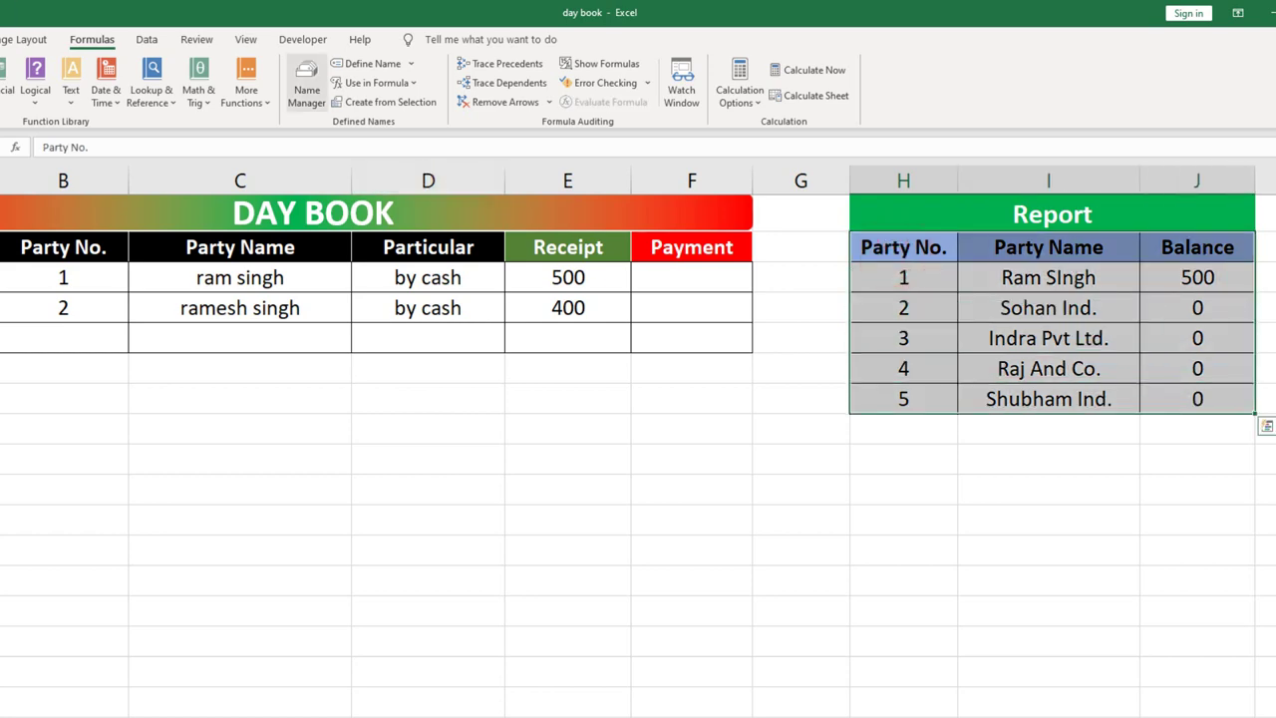
{"action": "left_click", "coordinate": [14, 38]}
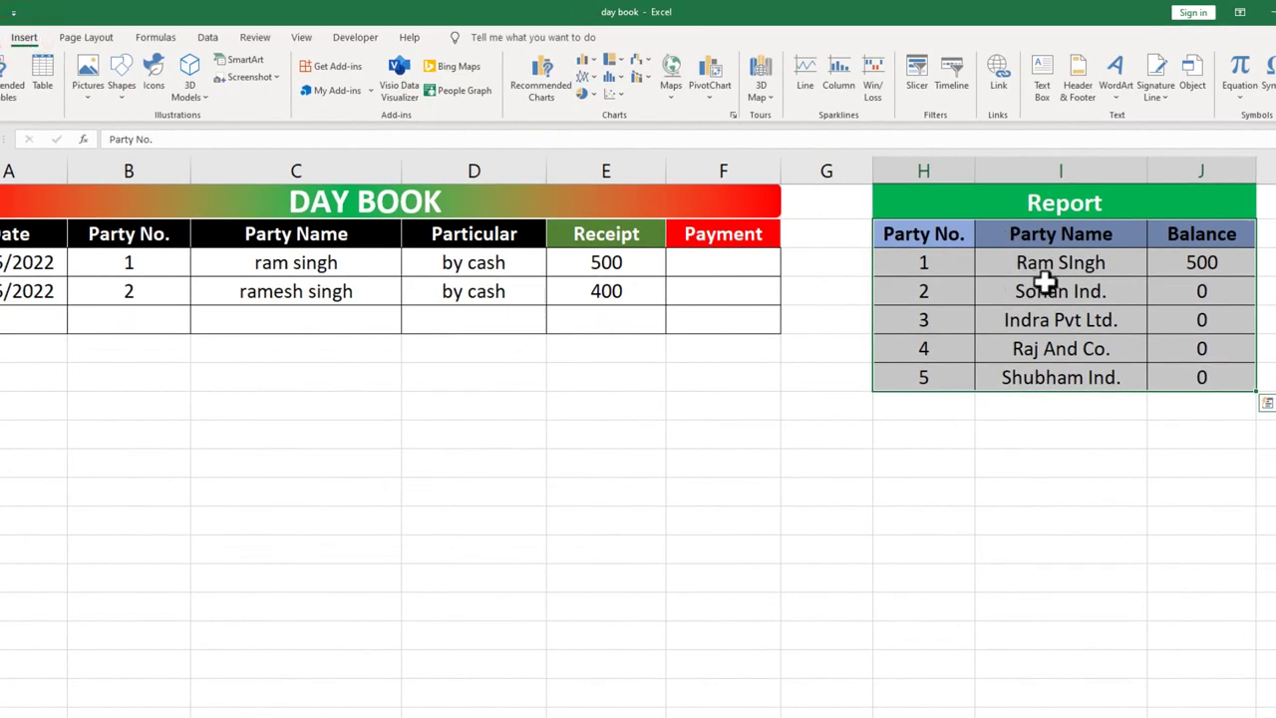
{"action": "left_click", "coordinate": [42, 80]}
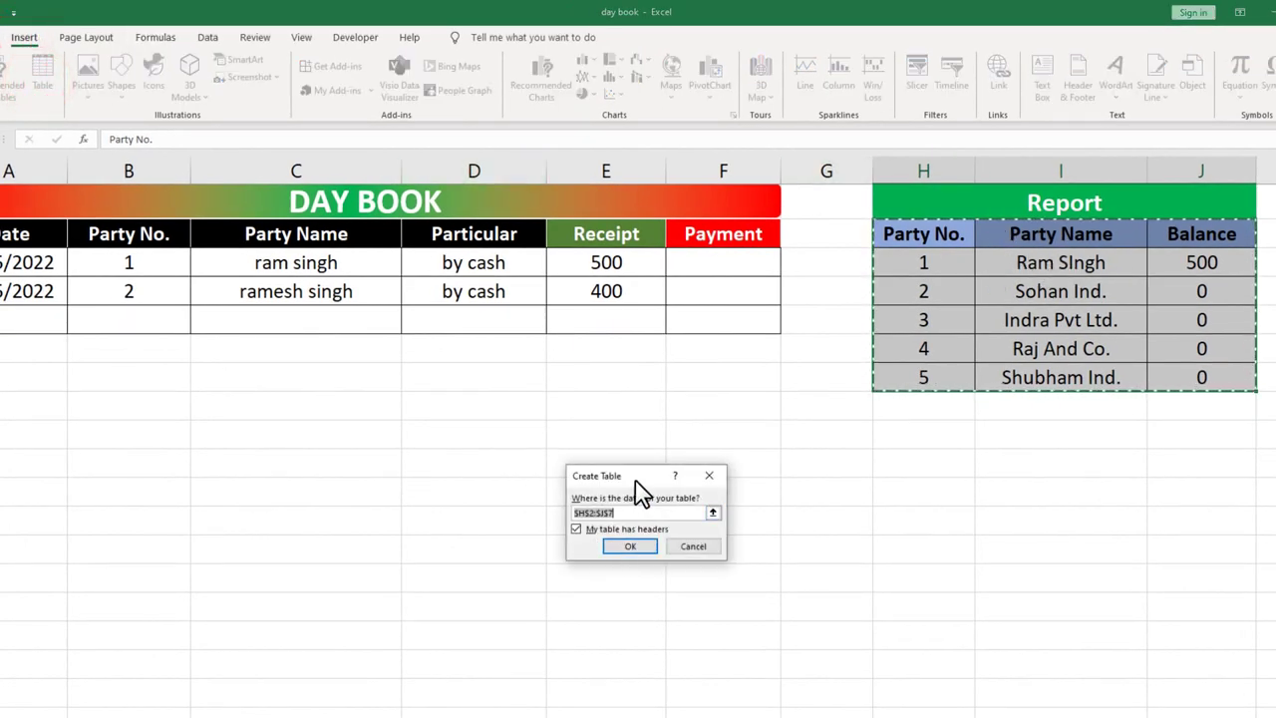
{"action": "left_click_drag", "start_coordinate": [635, 476], "coordinate": [635, 376]}
{"action": "left_click", "coordinate": [631, 447]}
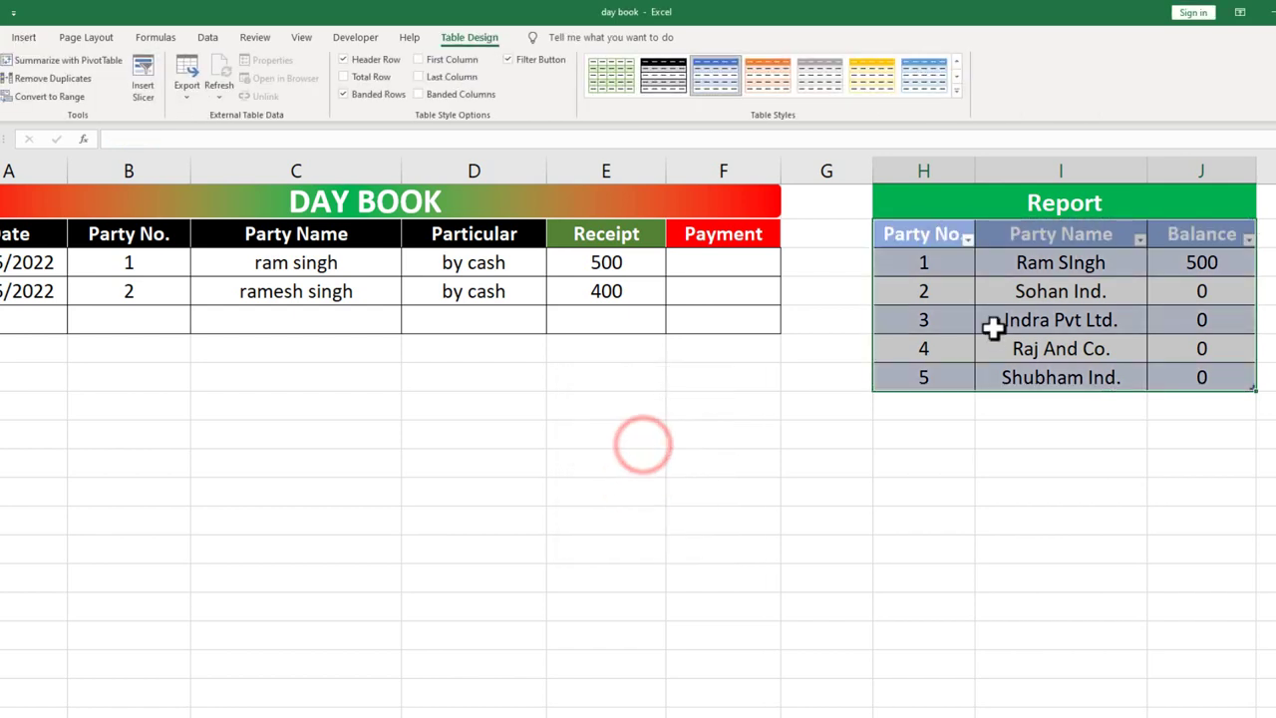
{"action": "left_click", "coordinate": [209, 38]}
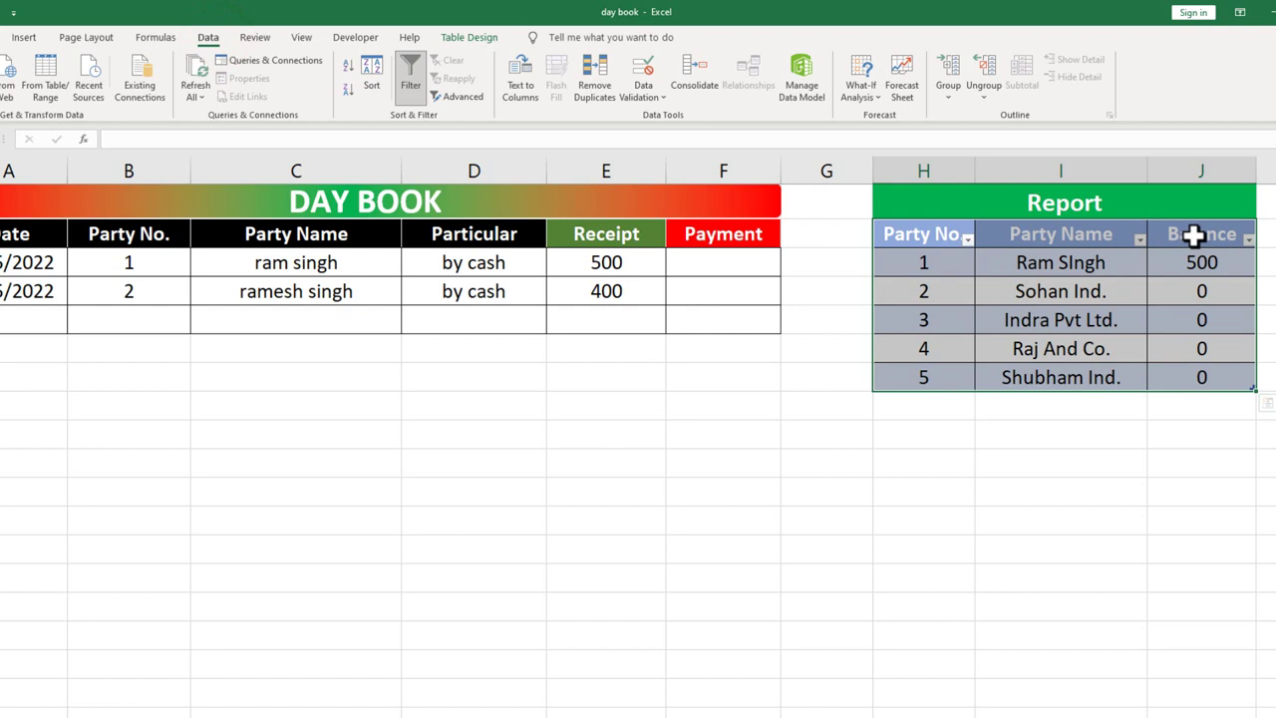
{"action": "left_click", "coordinate": [409, 92]}
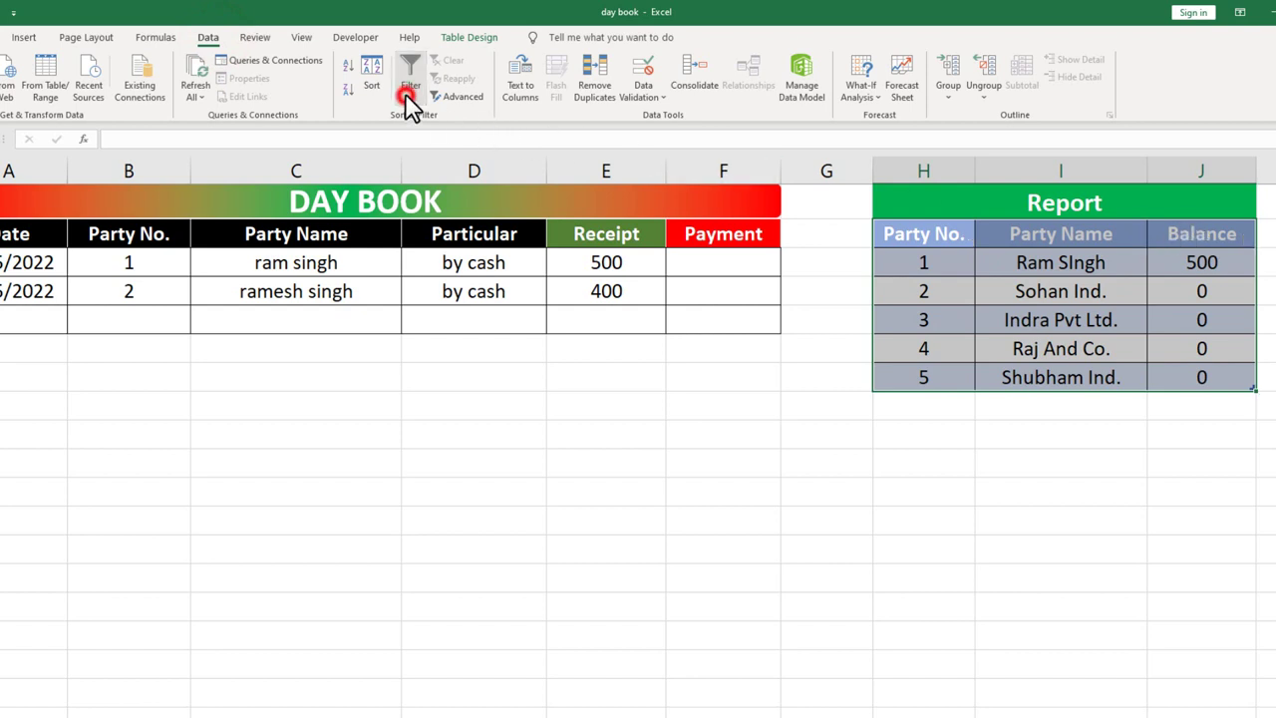
{"action": "left_click", "coordinate": [999, 262]}
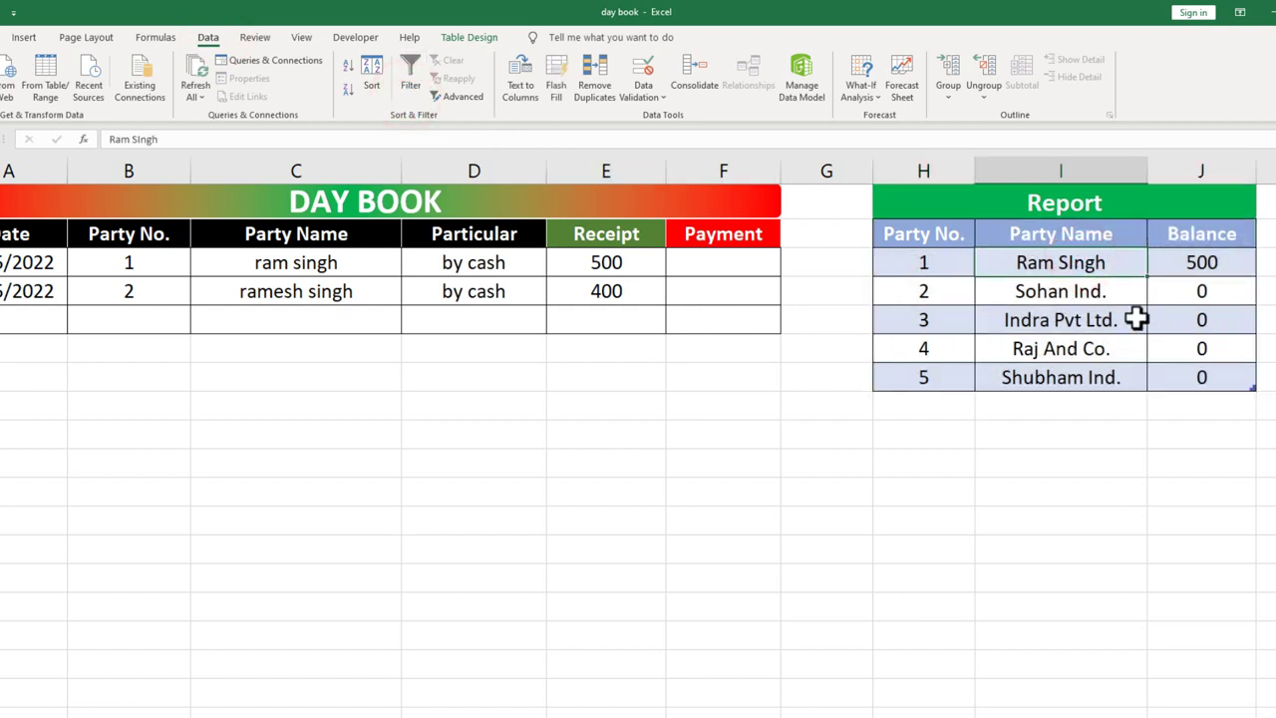
{"action": "left_click", "coordinate": [149, 267]}
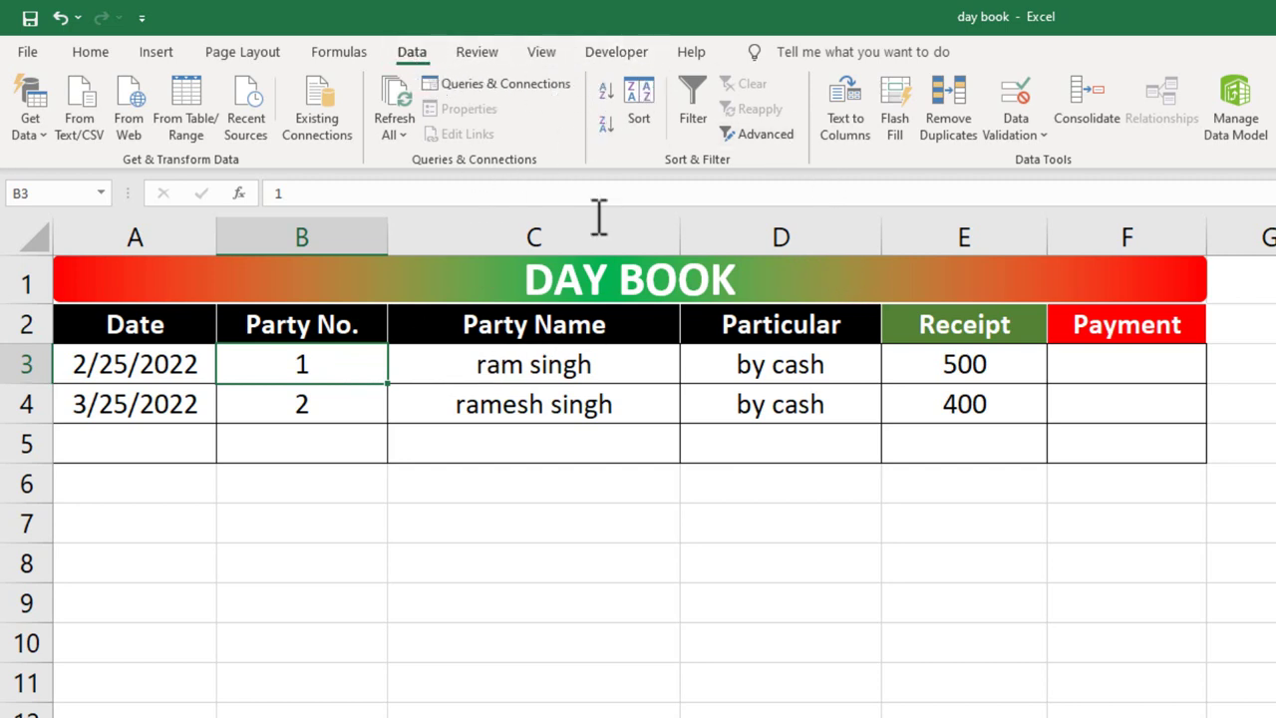
Add List data validation with source =list to Party No. cell B3.
{"action": "left_click", "coordinate": [1038, 138]}
{"action": "left_click", "coordinate": [1051, 164]}
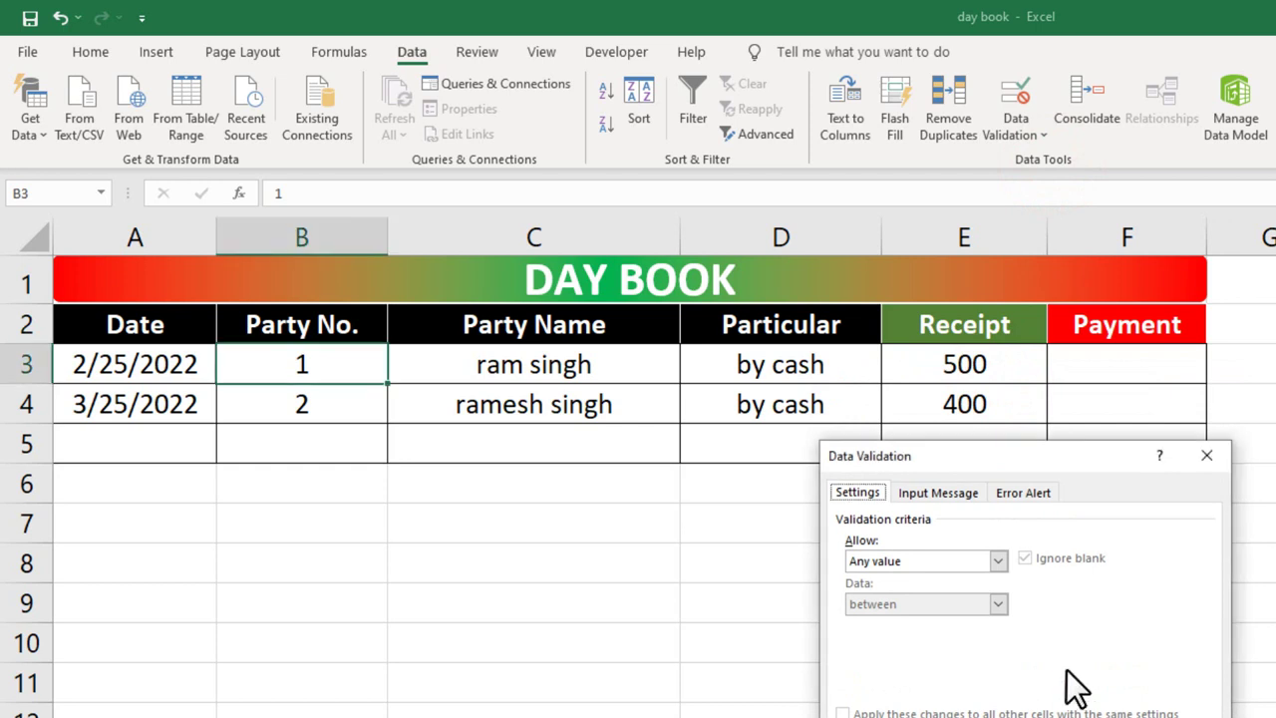
{"action": "left_click", "coordinate": [987, 561]}
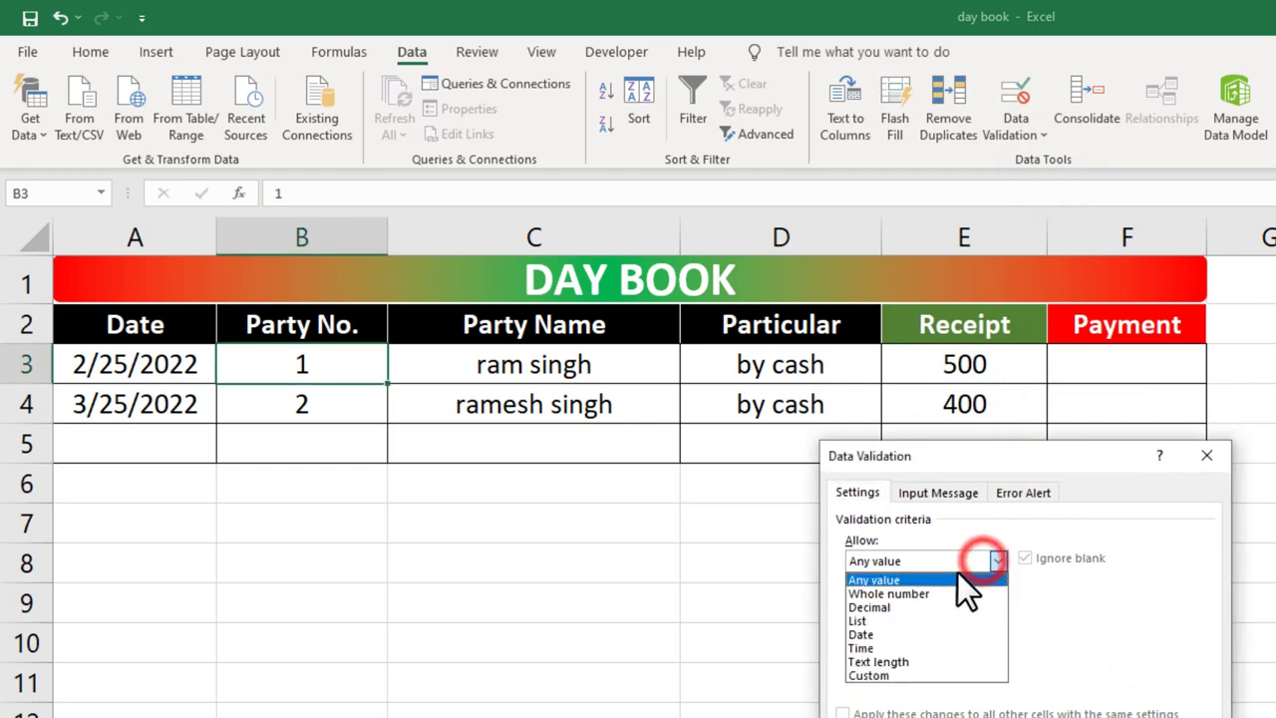
{"action": "left_click", "coordinate": [919, 622]}
{"action": "left_click", "coordinate": [941, 645]}
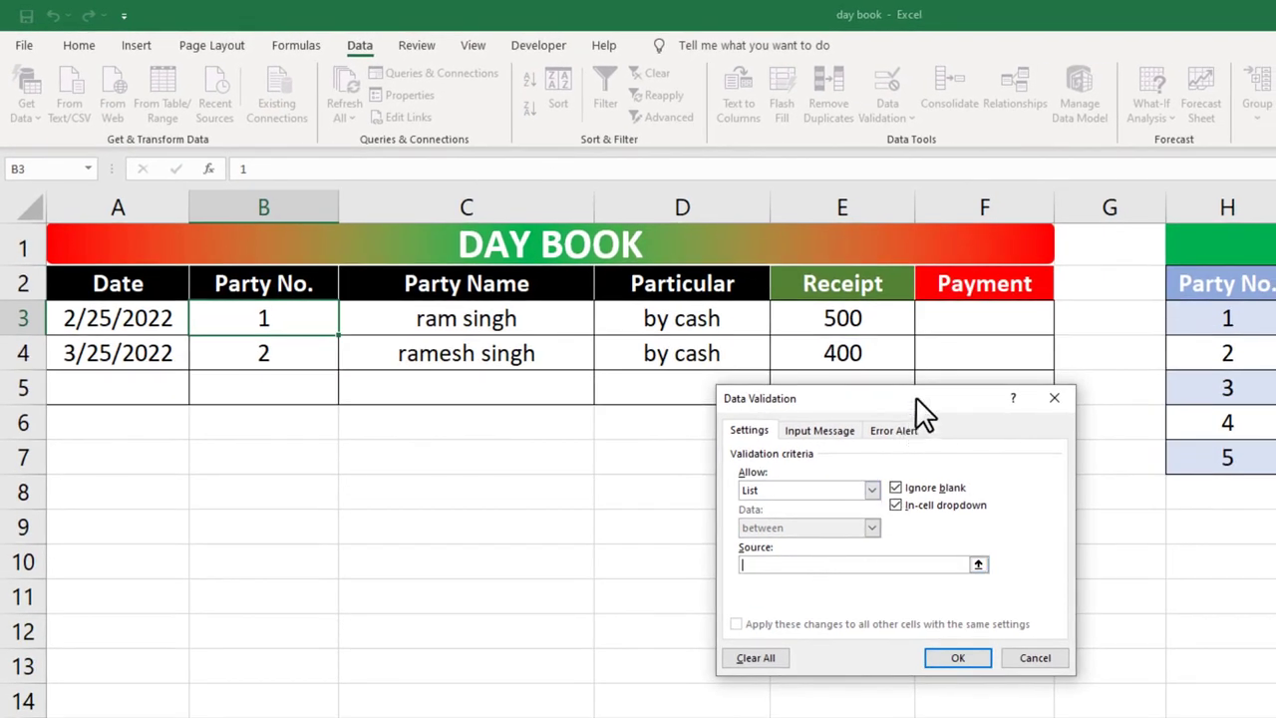
{"action": "left_click_drag", "start_coordinate": [915, 398], "coordinate": [952, 405]}
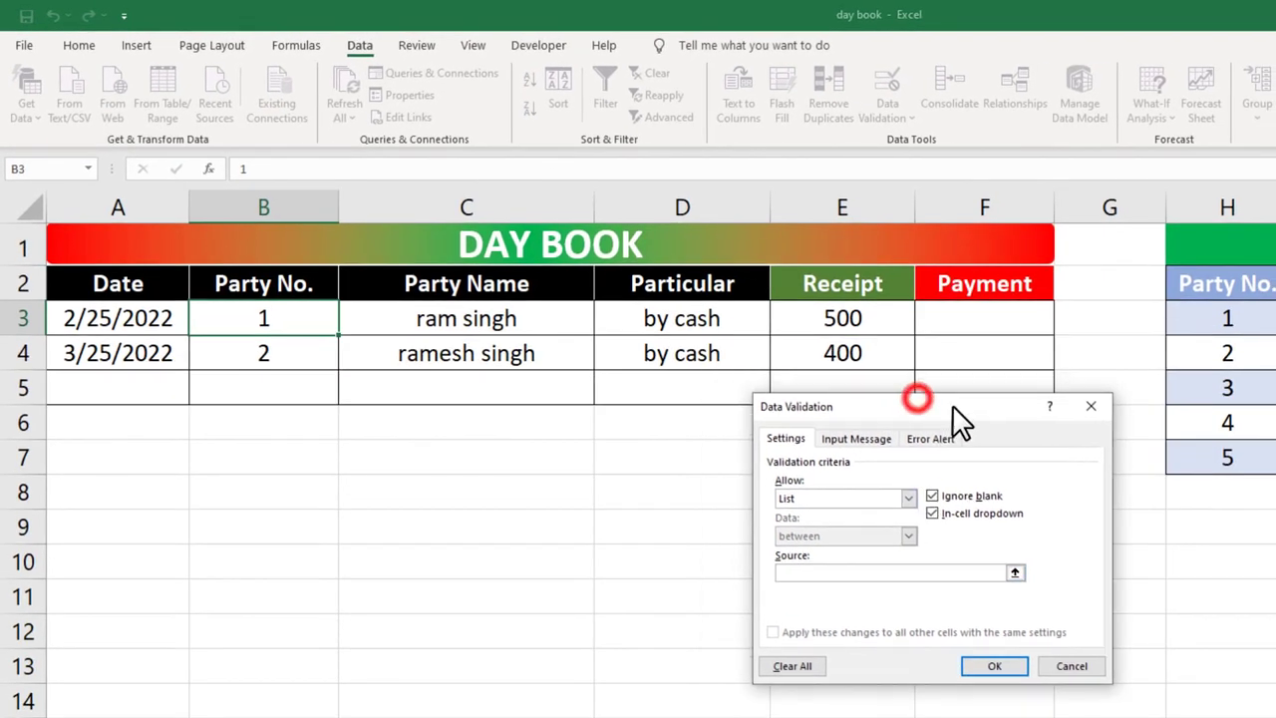
{"action": "left_click", "coordinate": [852, 573]}
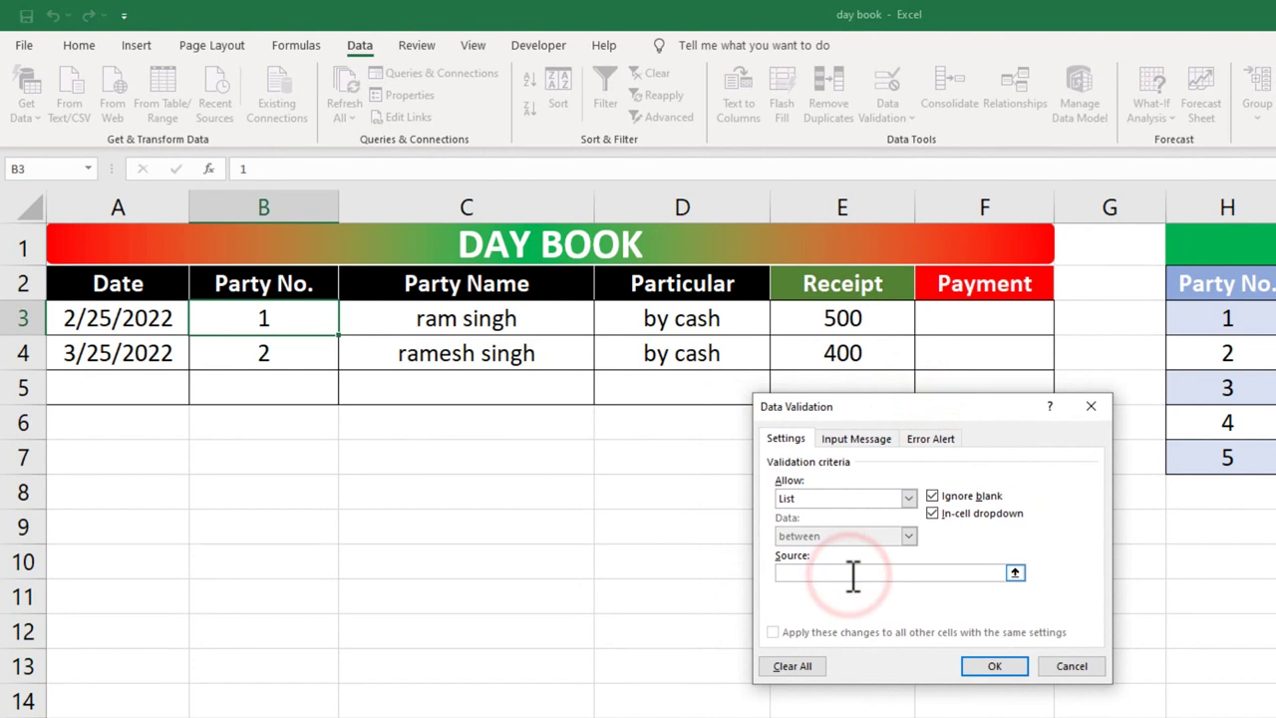
{"action": "type", "text": "=list"}
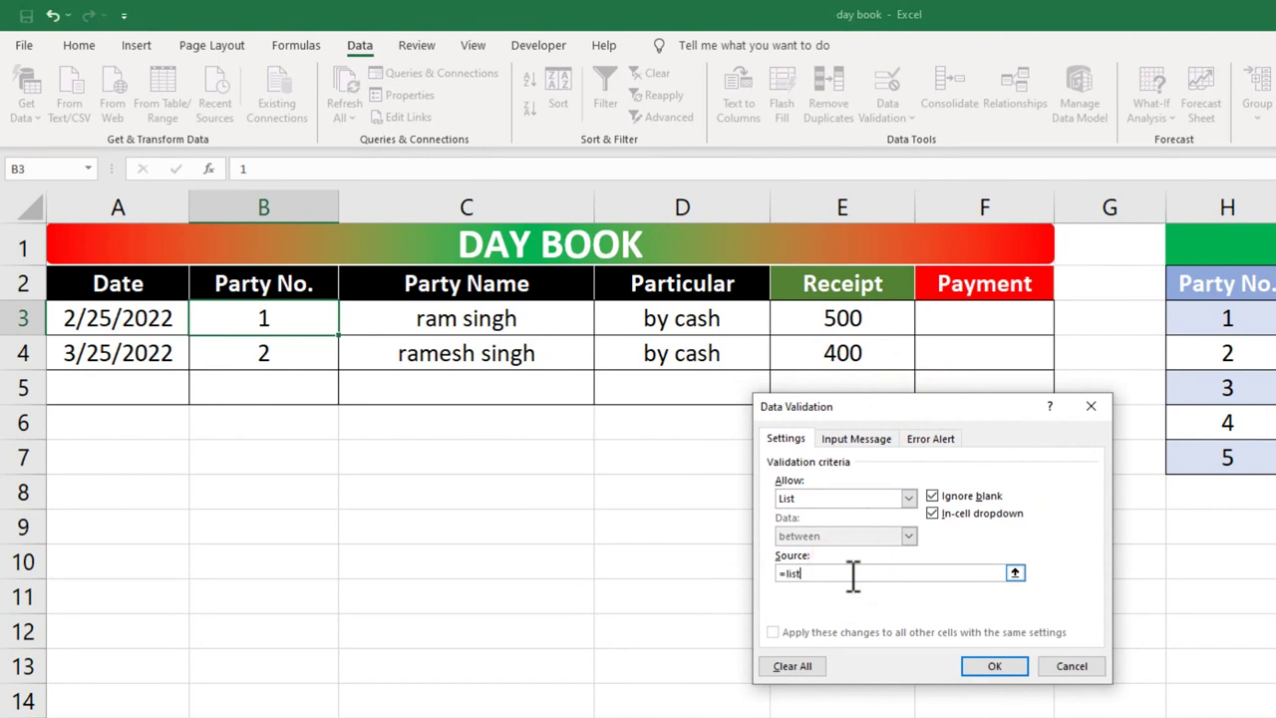
{"action": "left_click", "coordinate": [995, 666]}
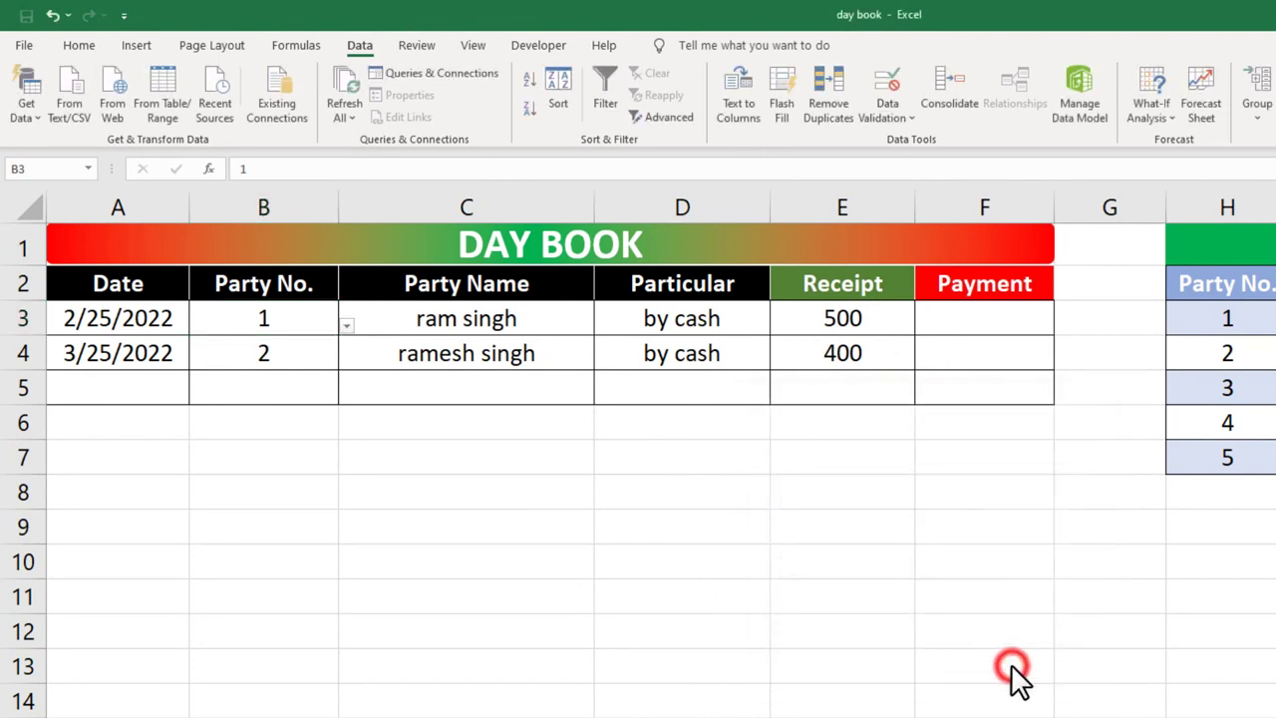
Choose party 2 from B3's dropdown and fill it down to B4.
{"action": "left_click", "coordinate": [348, 329]}
{"action": "left_click", "coordinate": [347, 325]}
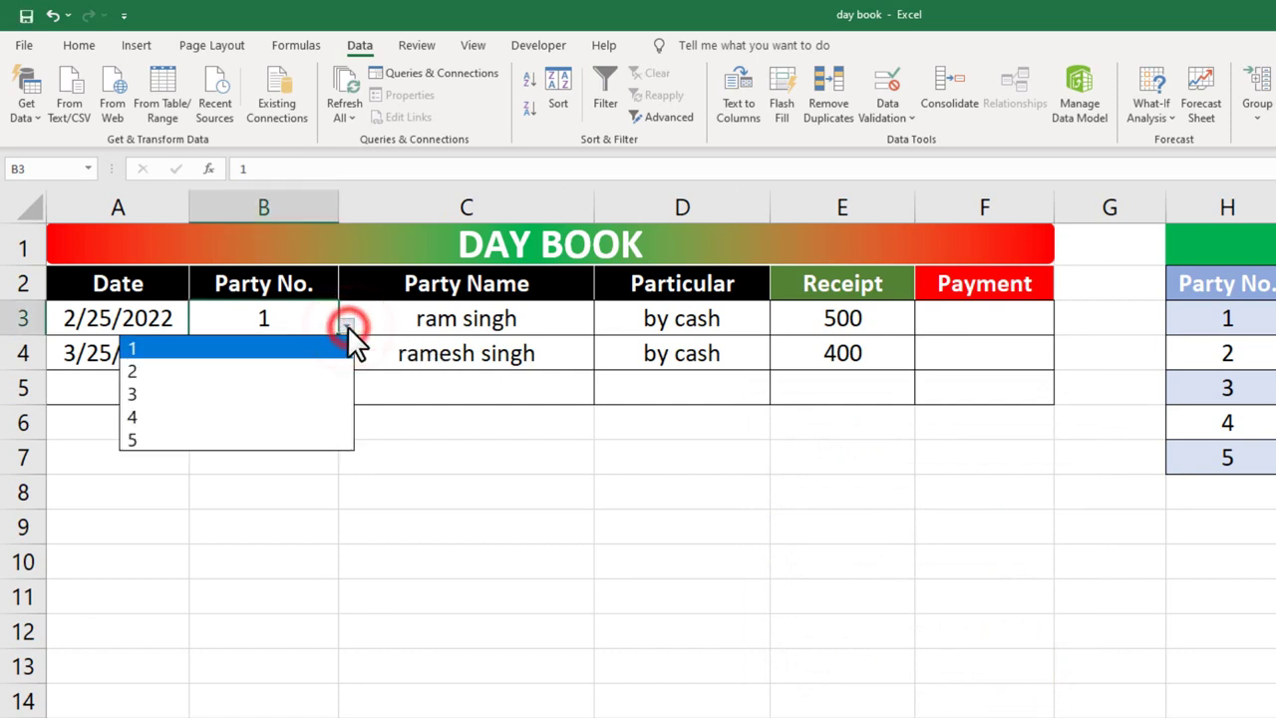
{"action": "left_click", "coordinate": [297, 371]}
{"action": "left_click", "coordinate": [296, 359]}
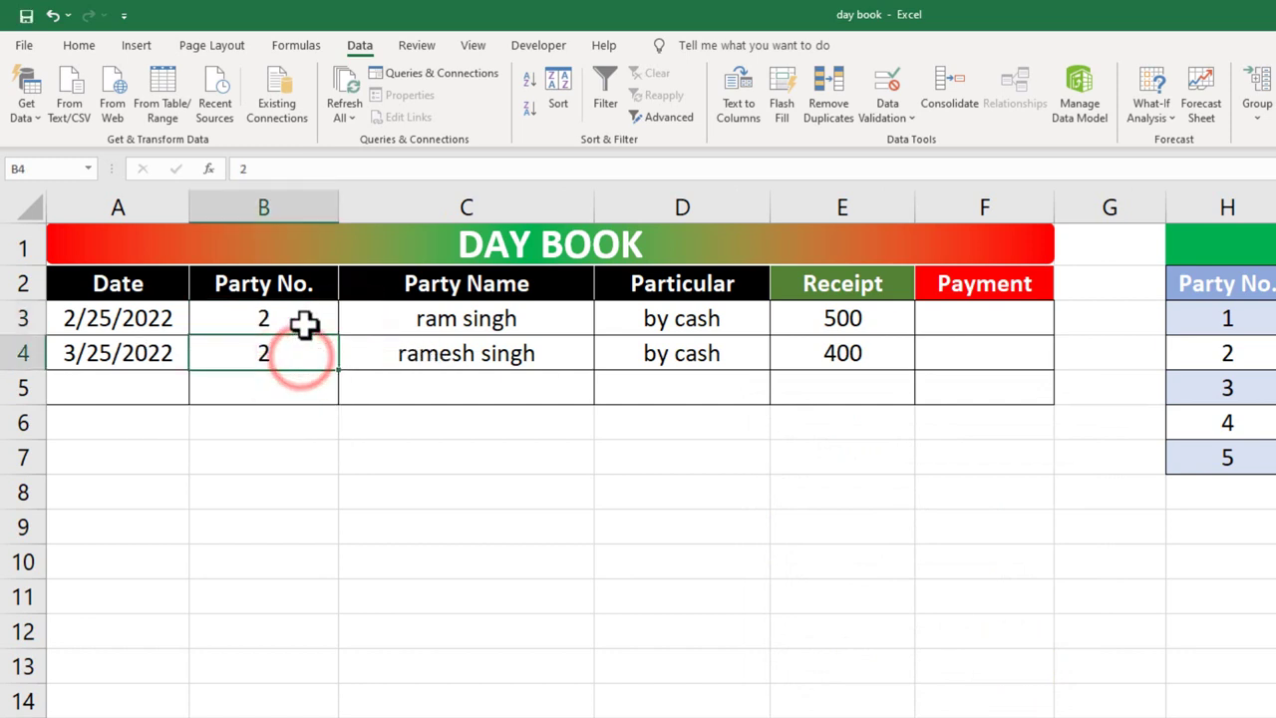
{"action": "left_click", "coordinate": [306, 329]}
{"action": "left_click_drag", "start_coordinate": [337, 333], "coordinate": [339, 361]}
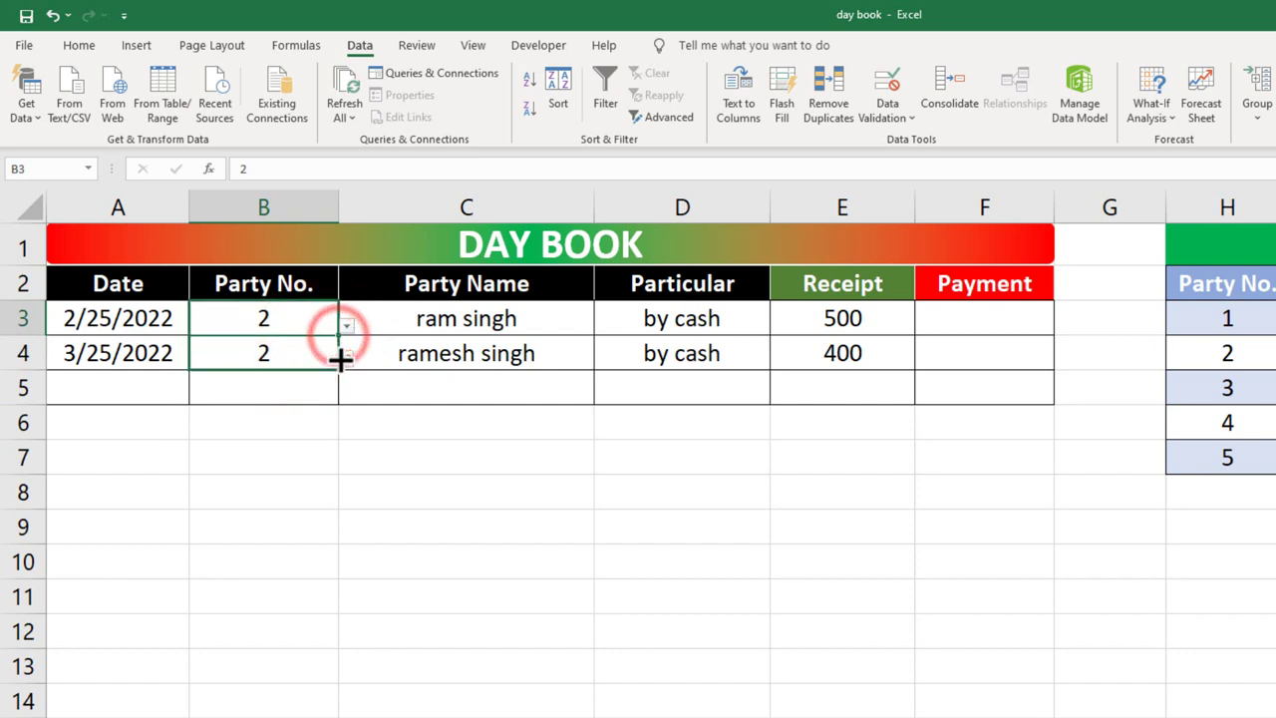
{"action": "left_click", "coordinate": [304, 354]}
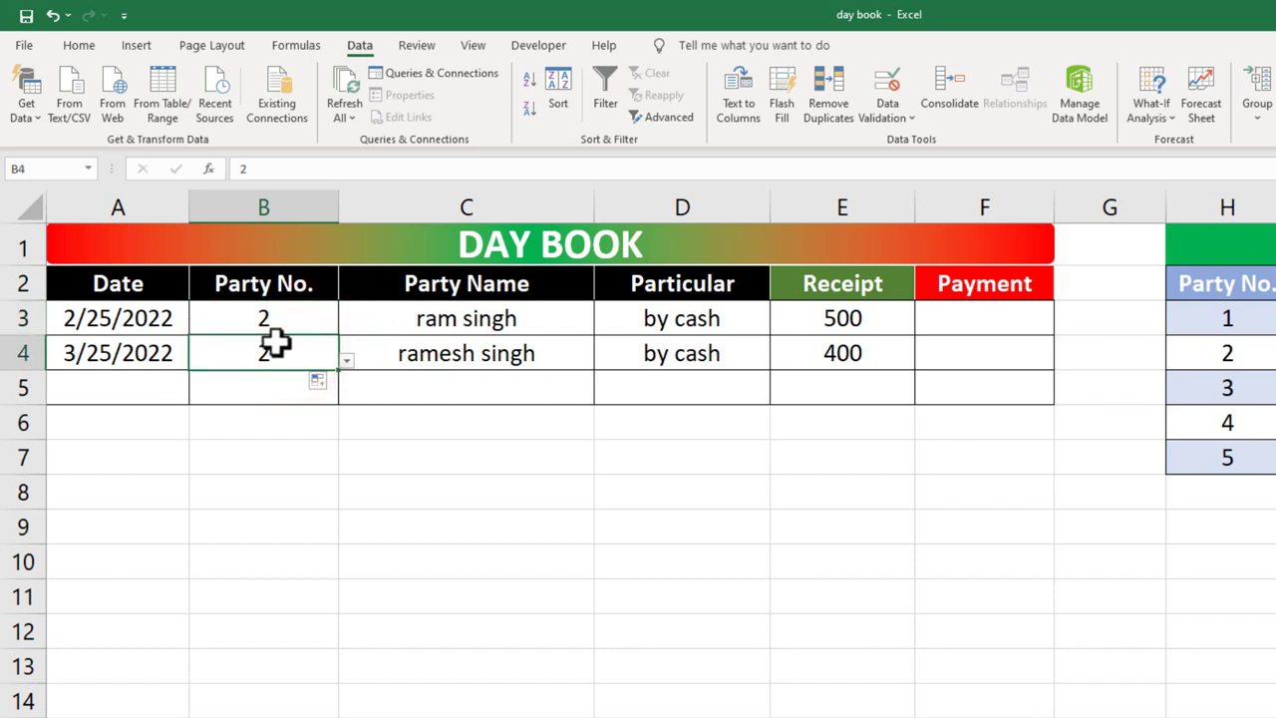
{"action": "left_click", "coordinate": [494, 321]}
{"action": "left_click", "coordinate": [496, 351]}
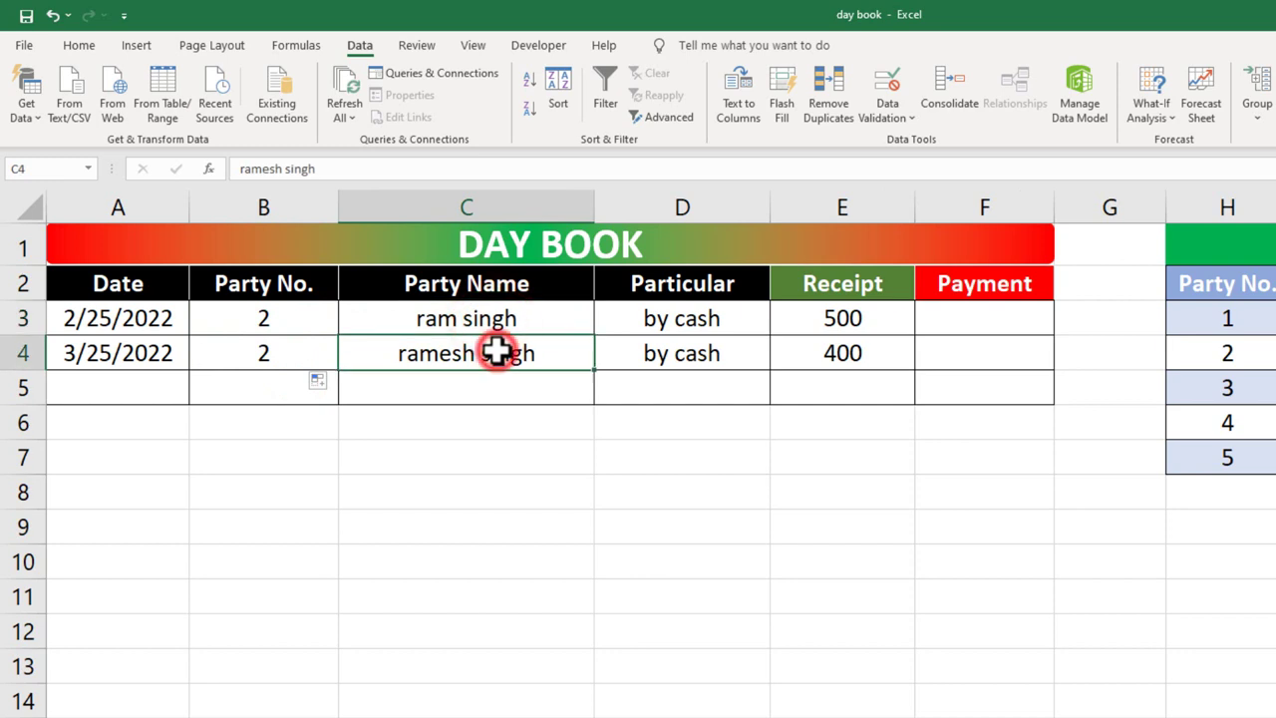
{"action": "left_click_drag", "start_coordinate": [496, 351], "coordinate": [867, 355]}
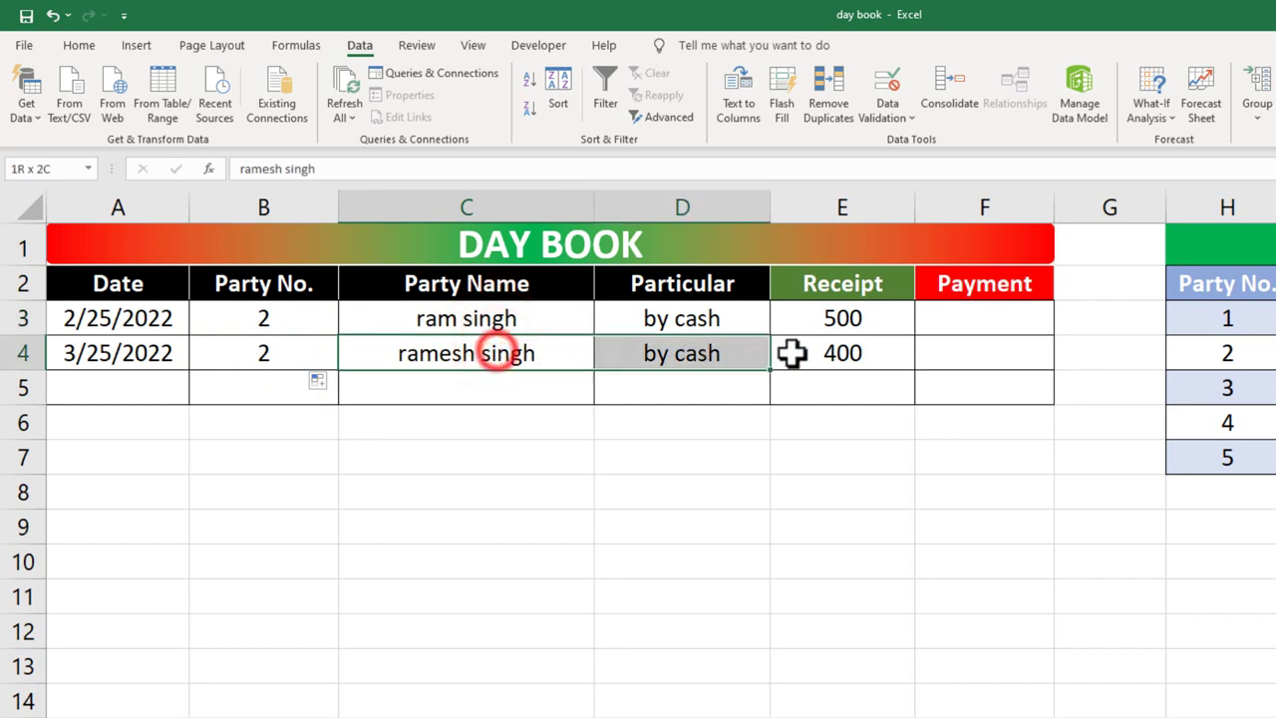
Clear the second entry's fields and enter =vlookup(B3,data,2,0) in C3, showing Sohan Ind.
{"action": "key", "text": "Delete"}
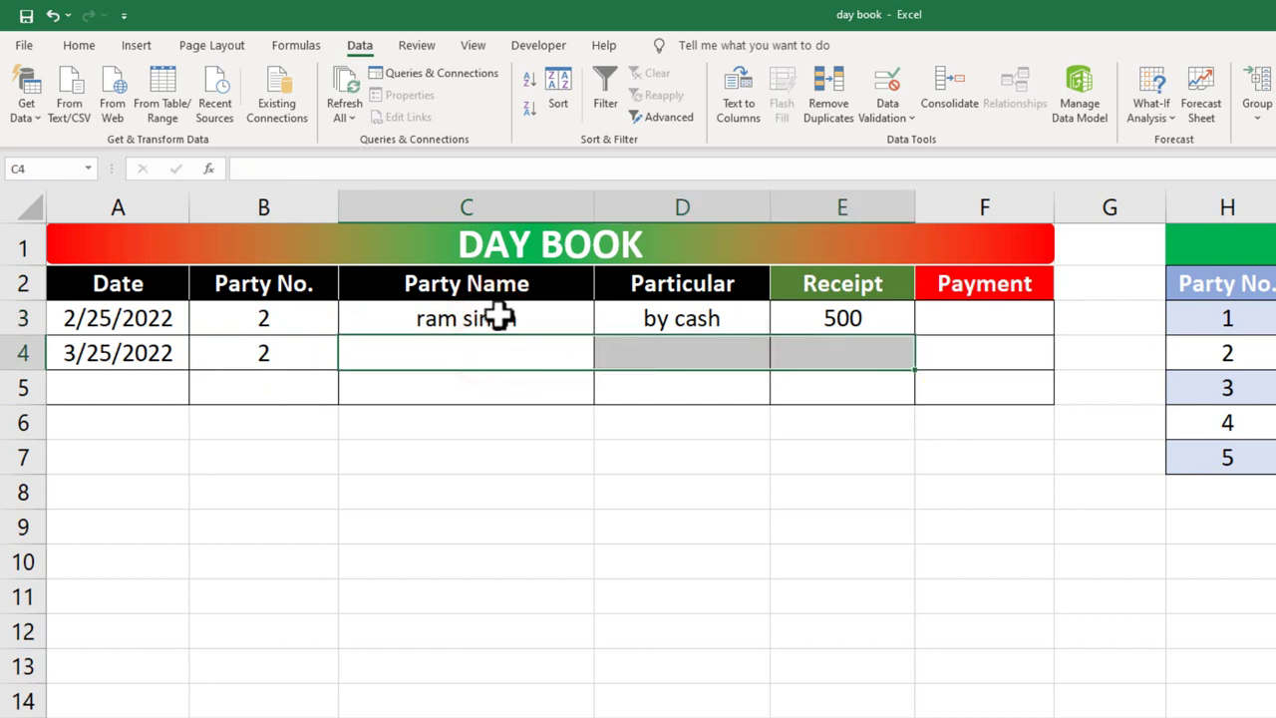
{"action": "left_click", "coordinate": [503, 316]}
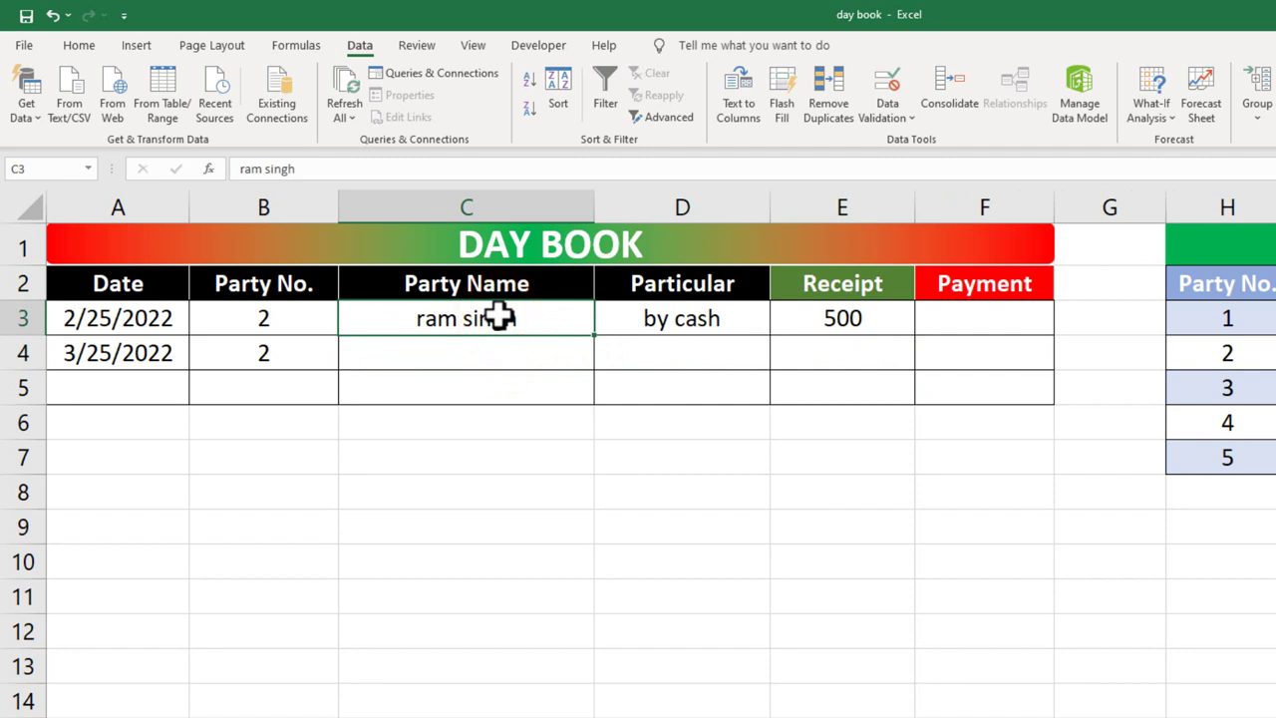
{"action": "type", "text": "="}
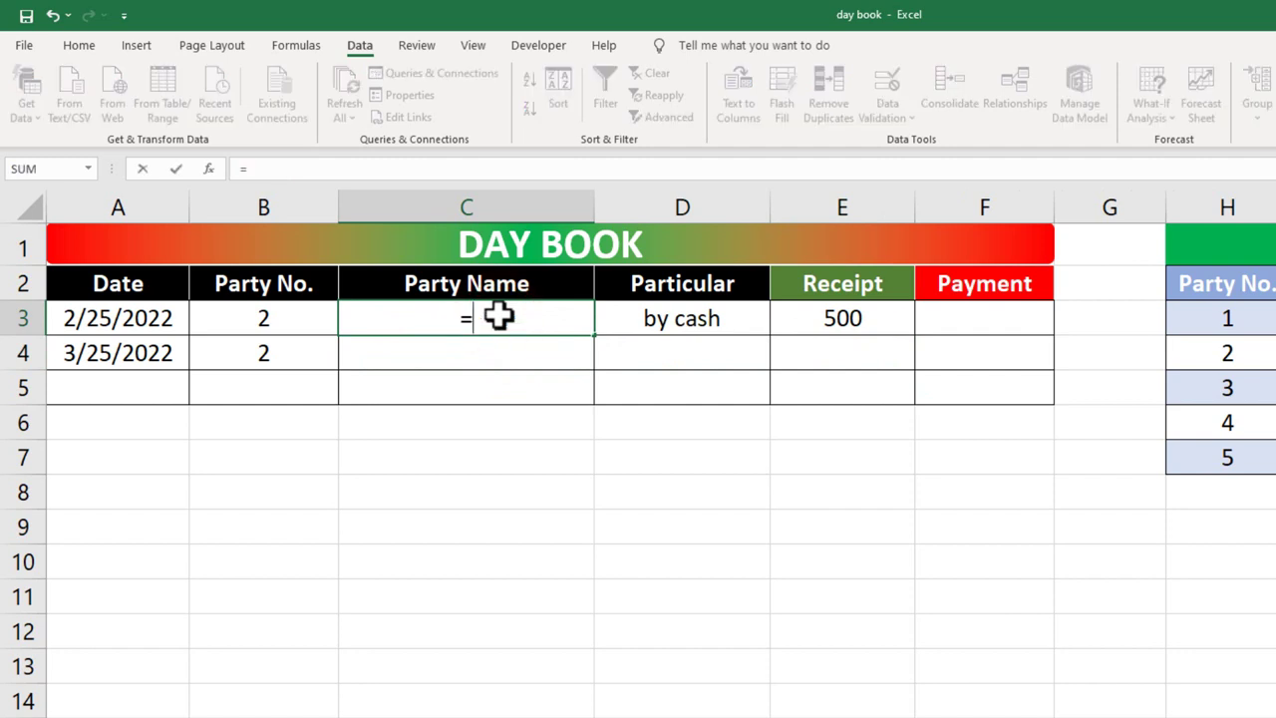
{"action": "type", "text": "vlooku"}
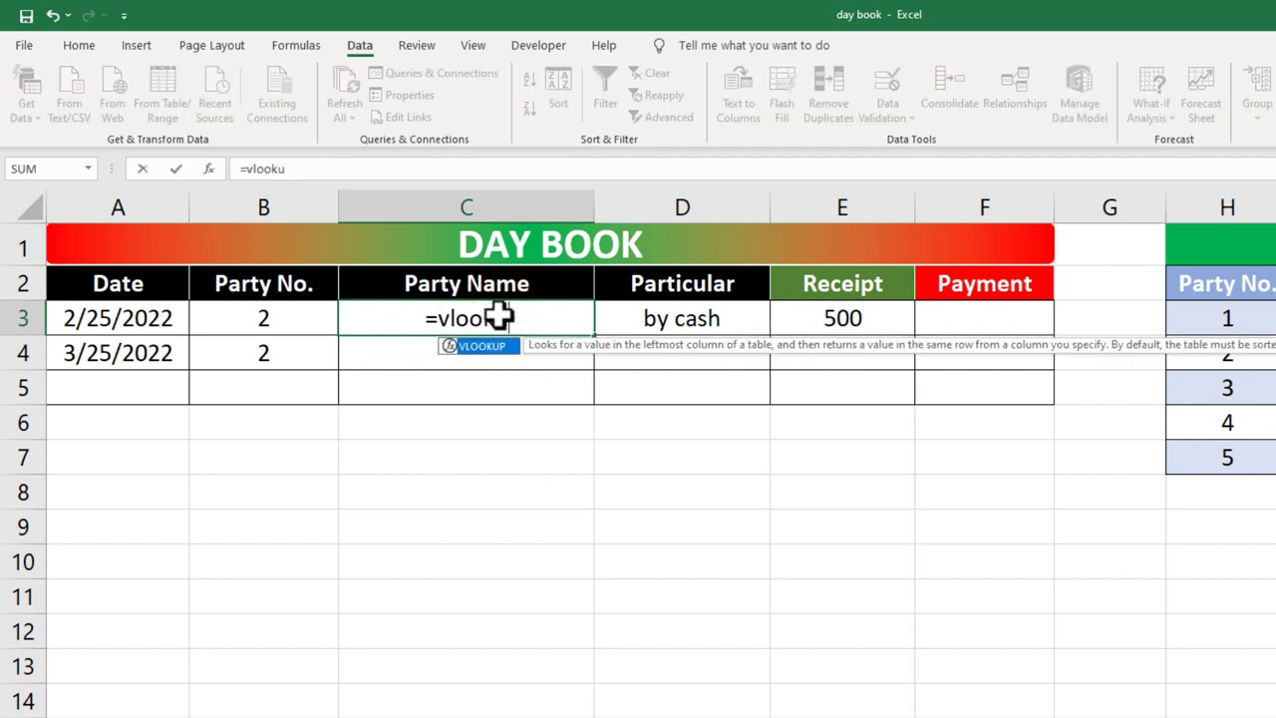
{"action": "type", "text": "p("}
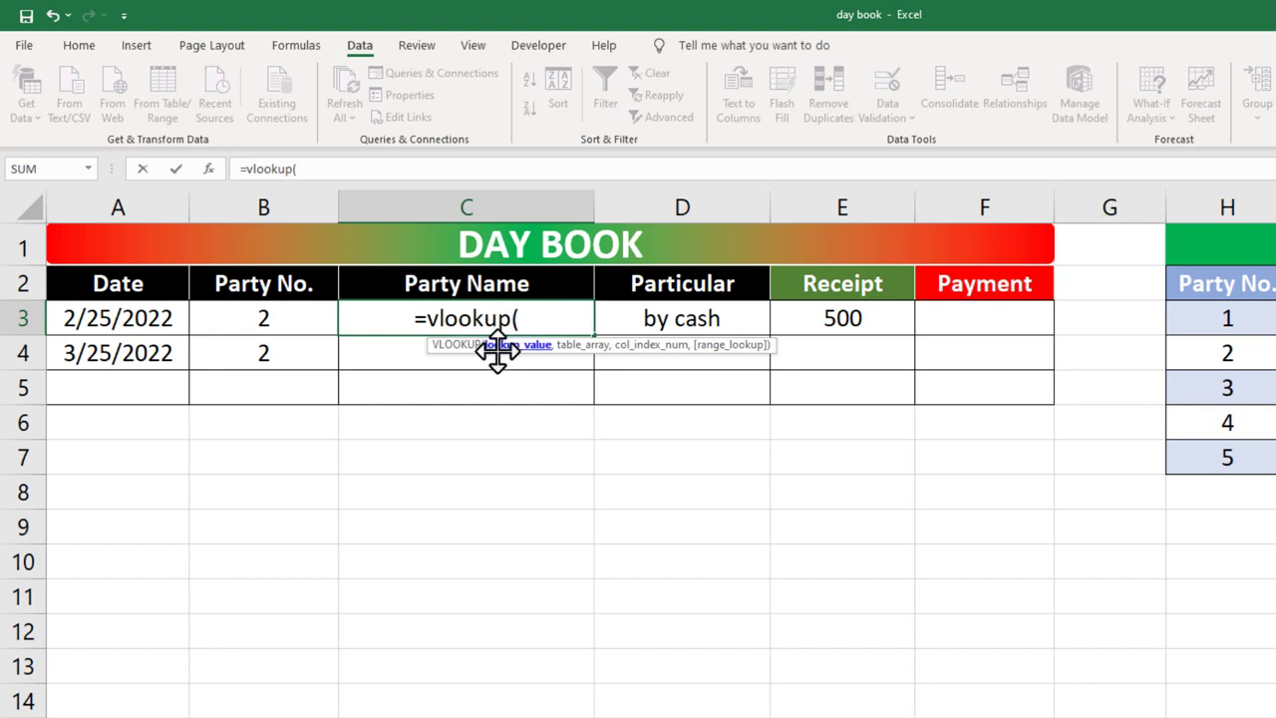
{"action": "left_click", "coordinate": [312, 317]}
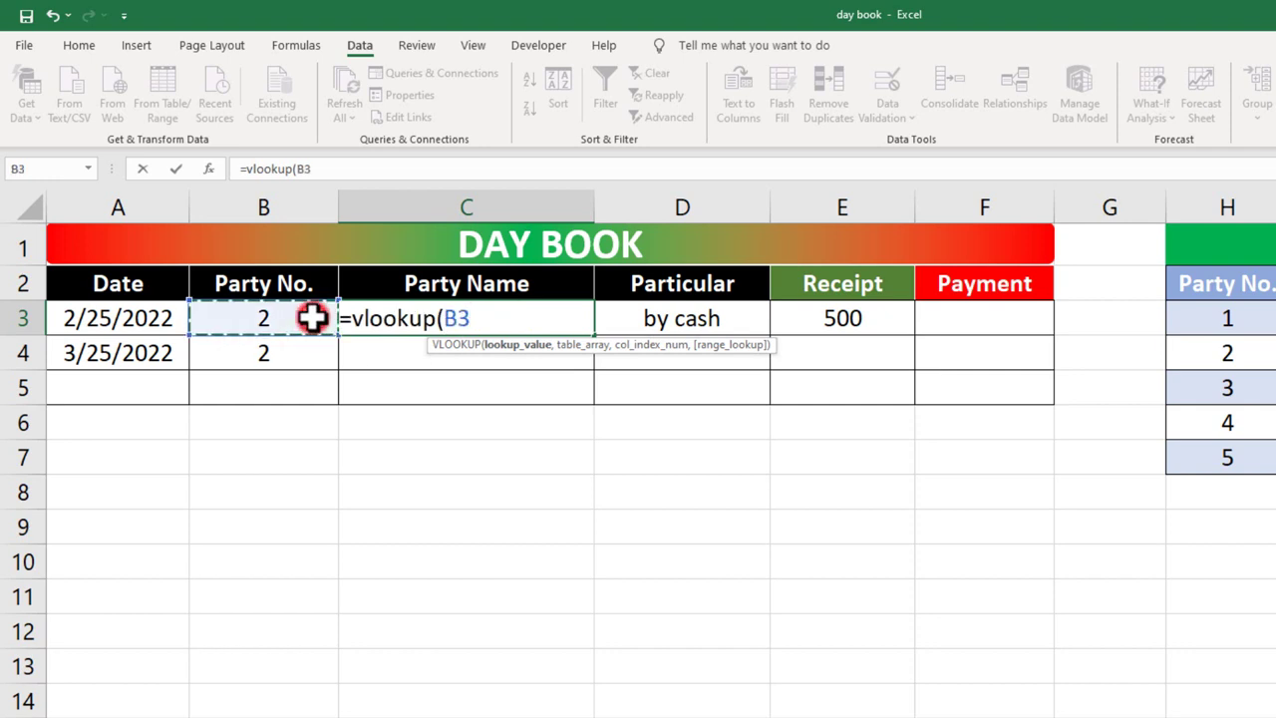
{"action": "type", "text": ","}
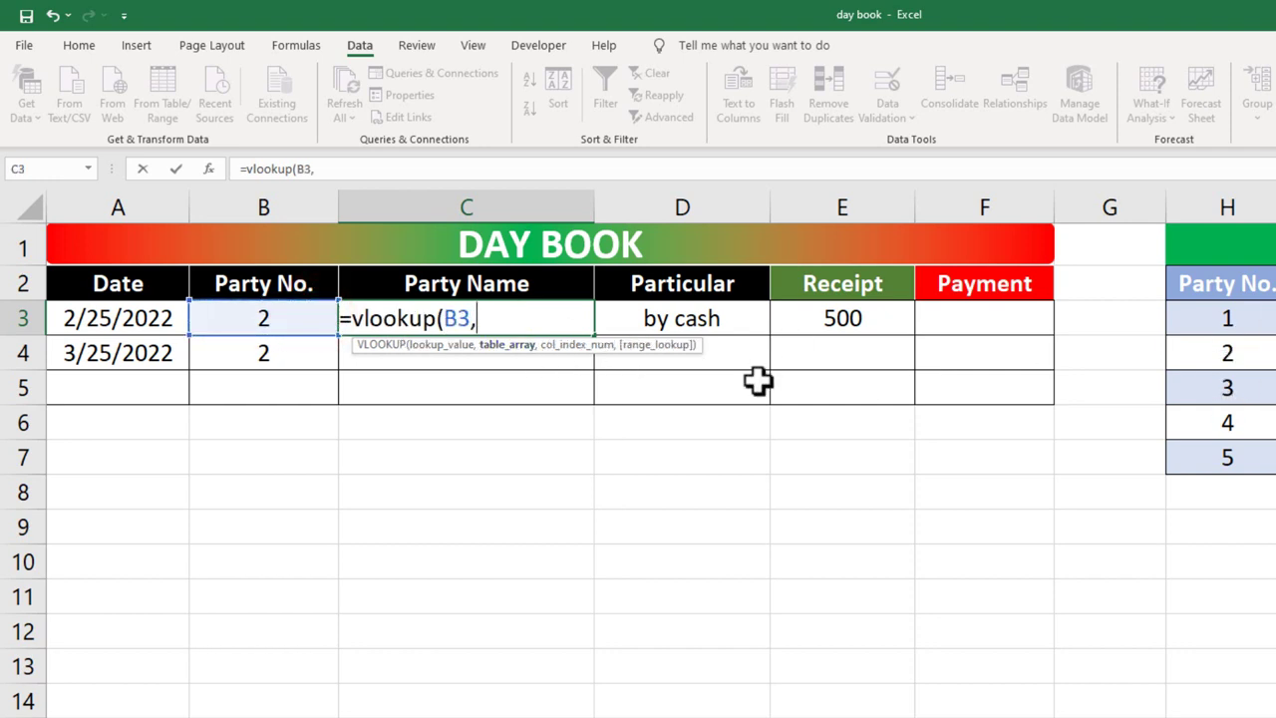
{"action": "type", "text": "data"}
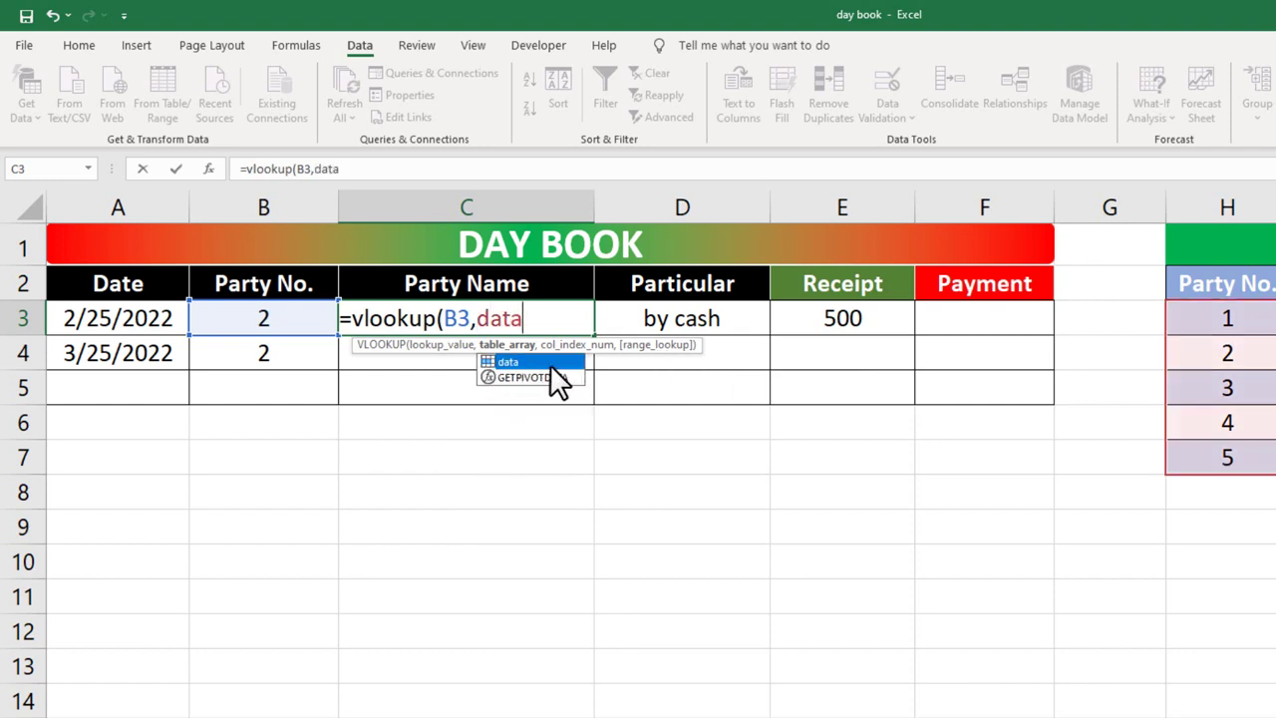
{"action": "type", "text": ","}
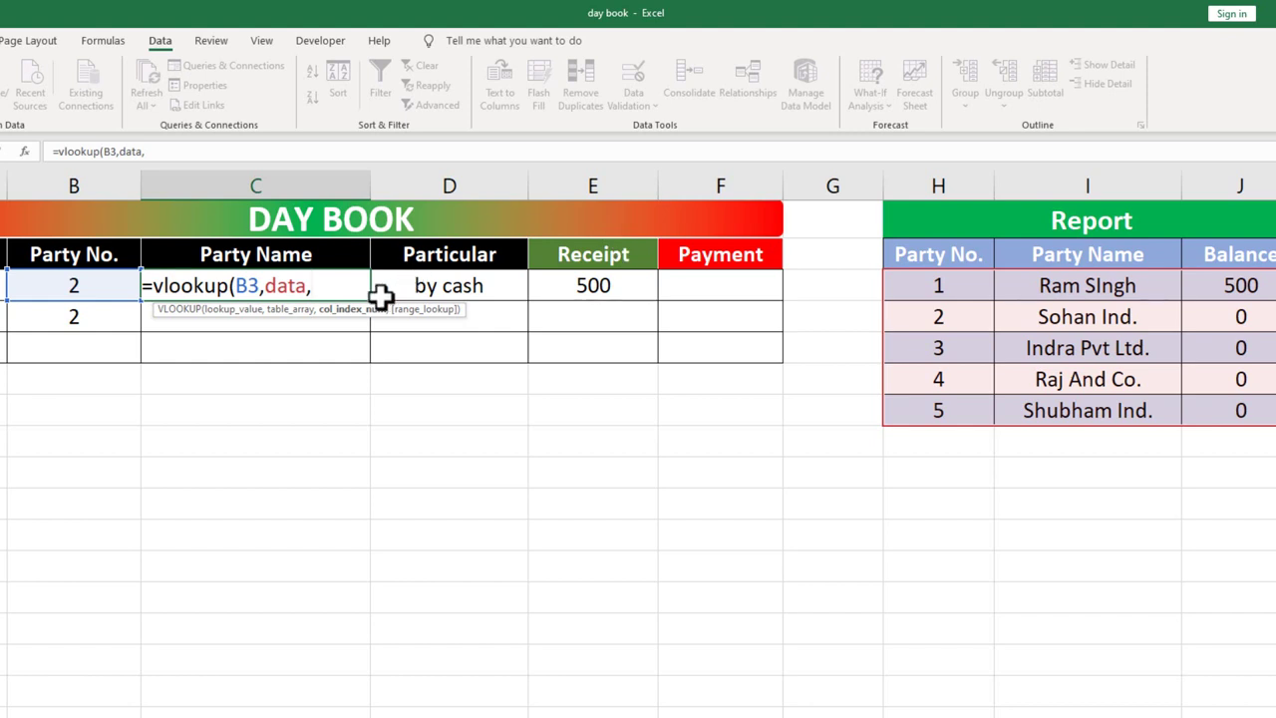
{"action": "type", "text": "2,0"}
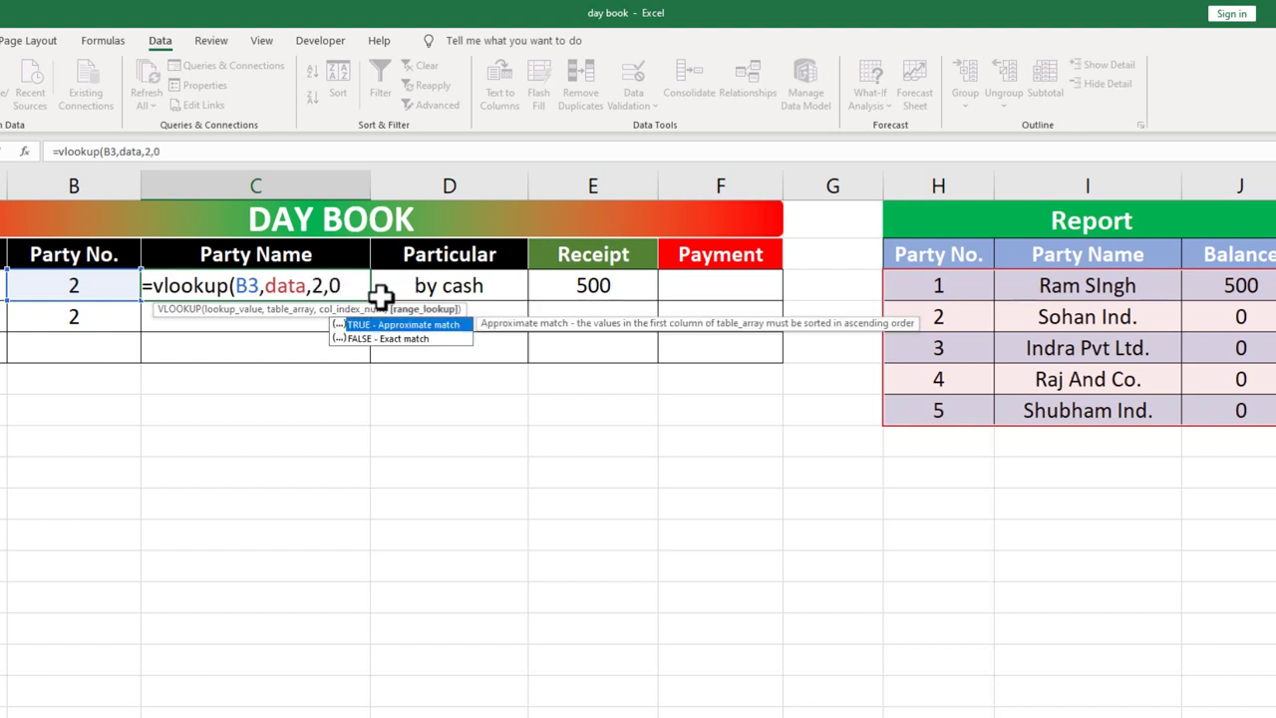
{"action": "type", "text": ")"}
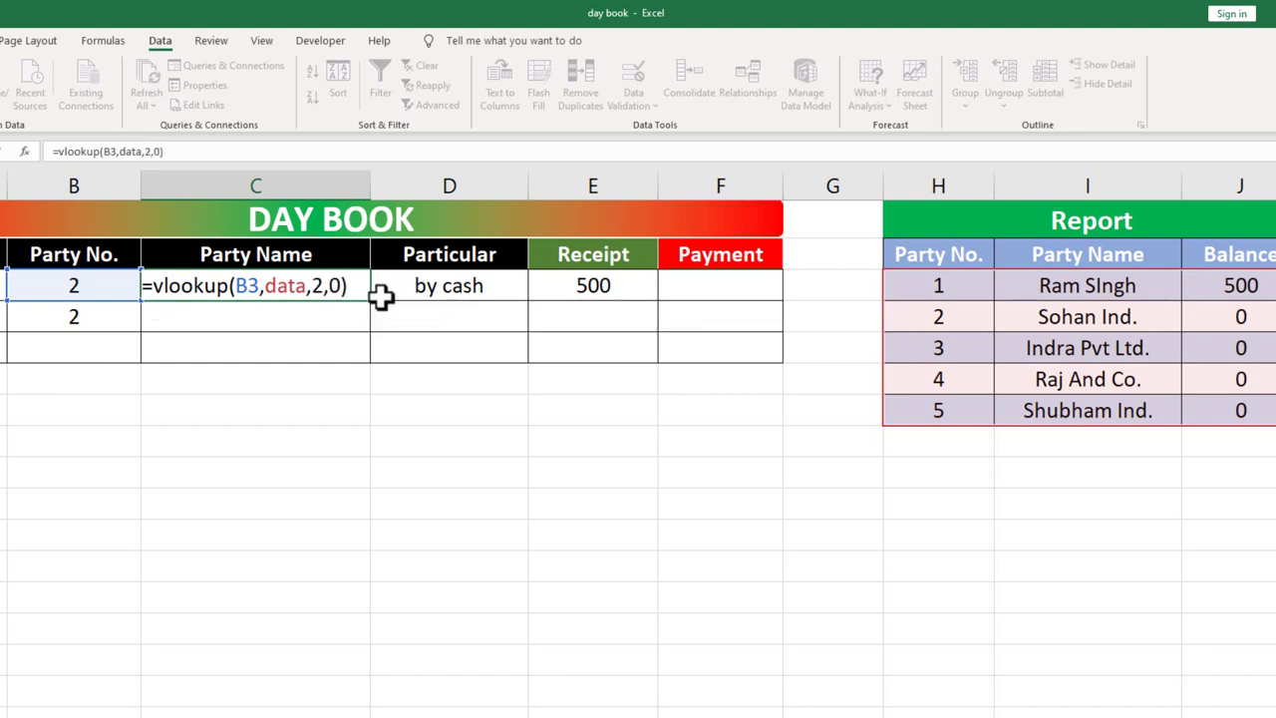
{"action": "key", "text": "Return"}
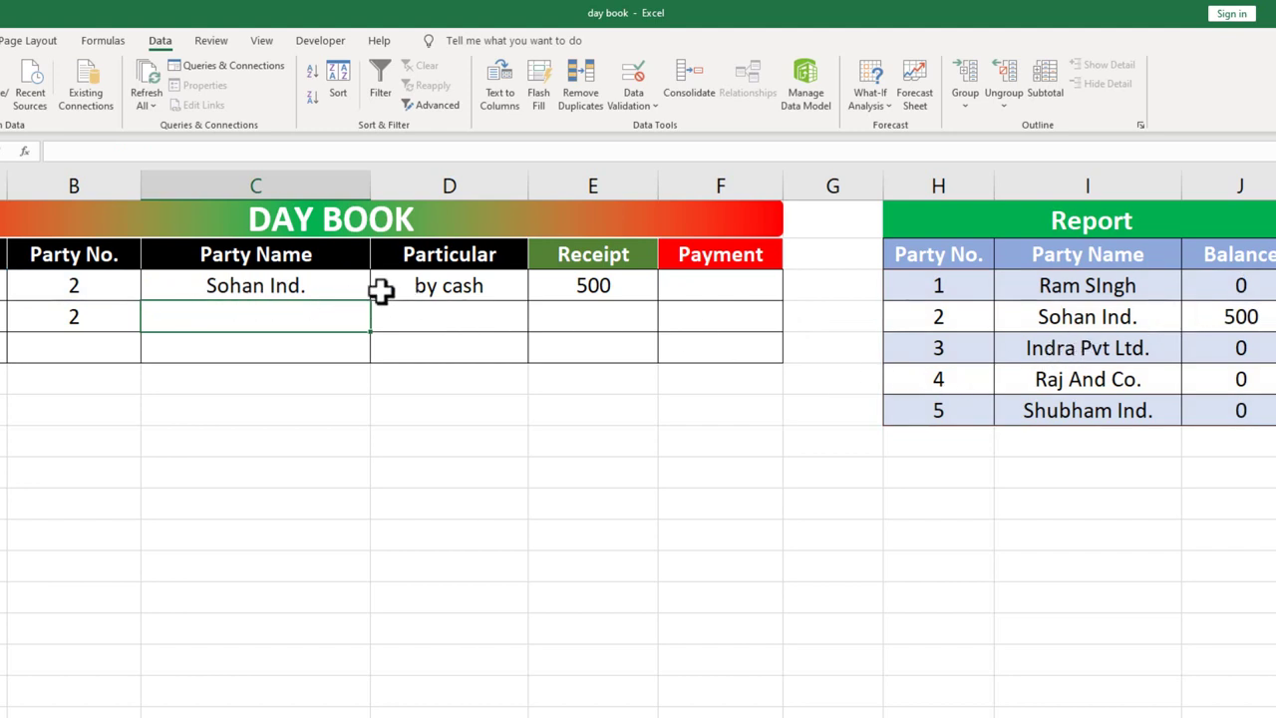
Copy the party-name lookup formula from C3 down into C4.
{"action": "left_click", "coordinate": [426, 287]}
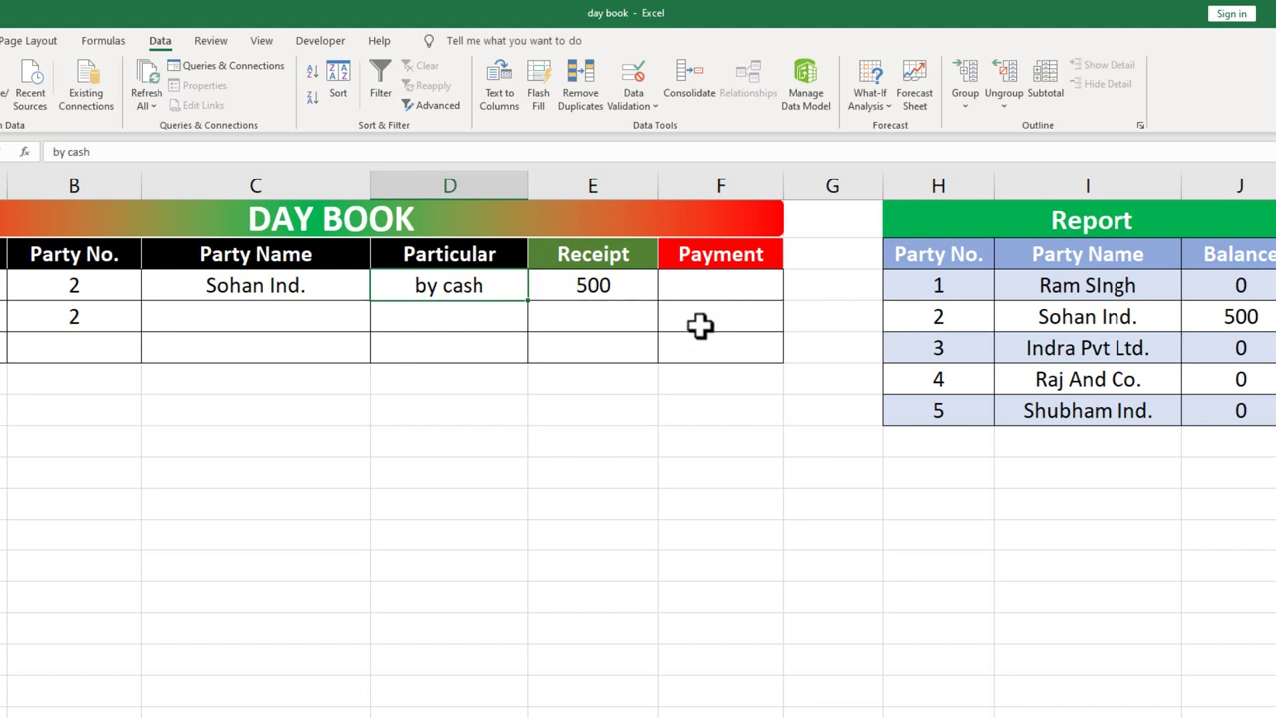
{"action": "left_click", "coordinate": [258, 288]}
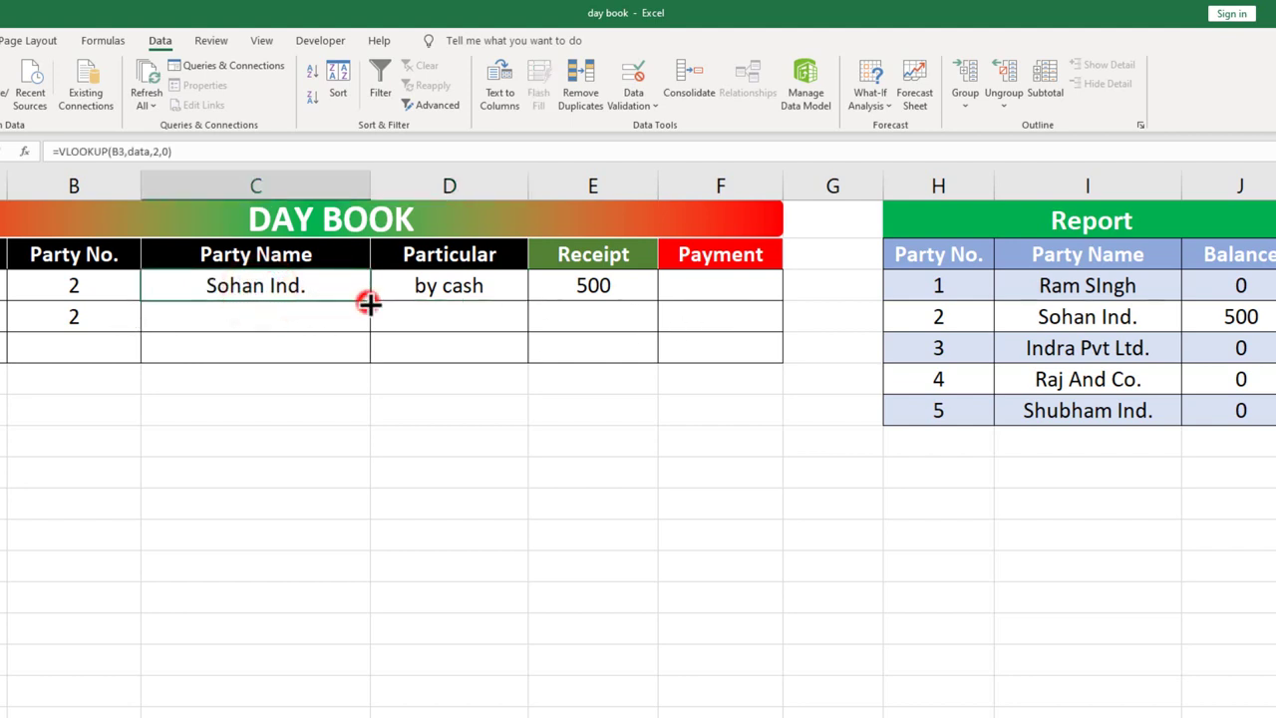
{"action": "left_click_drag", "start_coordinate": [370, 303], "coordinate": [370, 322]}
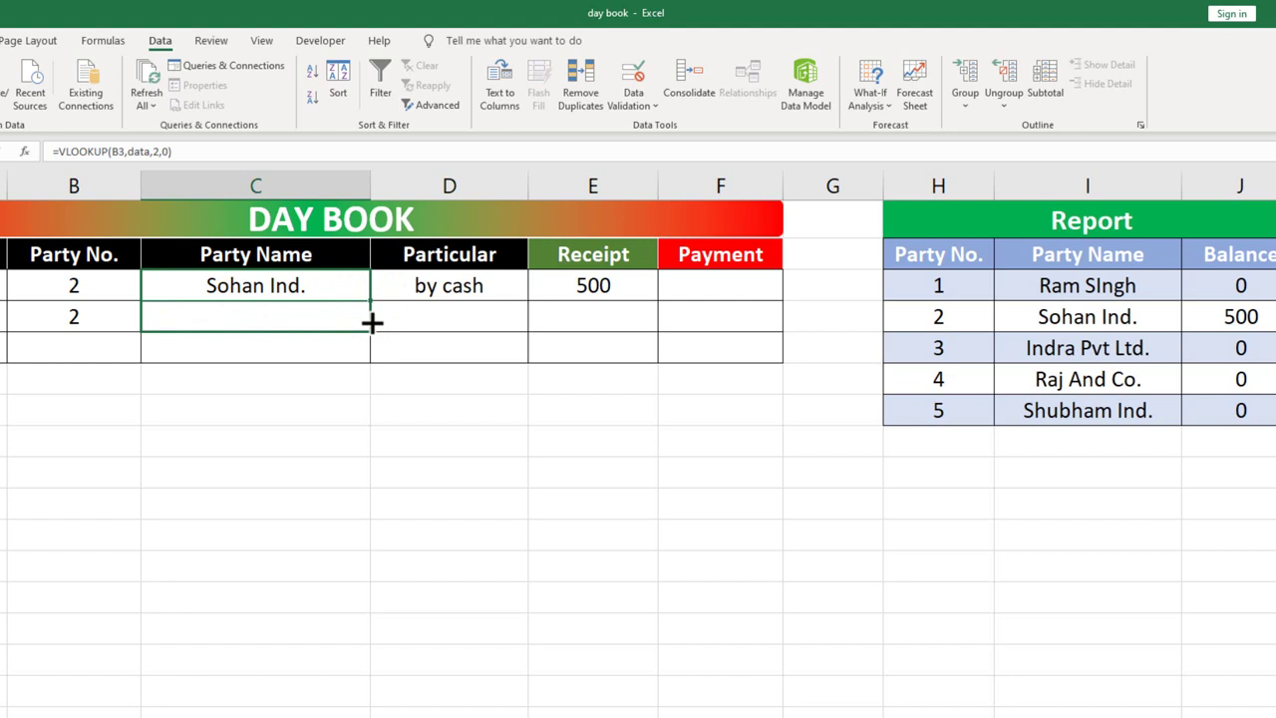
{"action": "left_click", "coordinate": [286, 324]}
In row 4, choose party 1 in B4, enter 'to cash' in D4 and 700 in F4.
{"action": "left_click", "coordinate": [82, 314]}
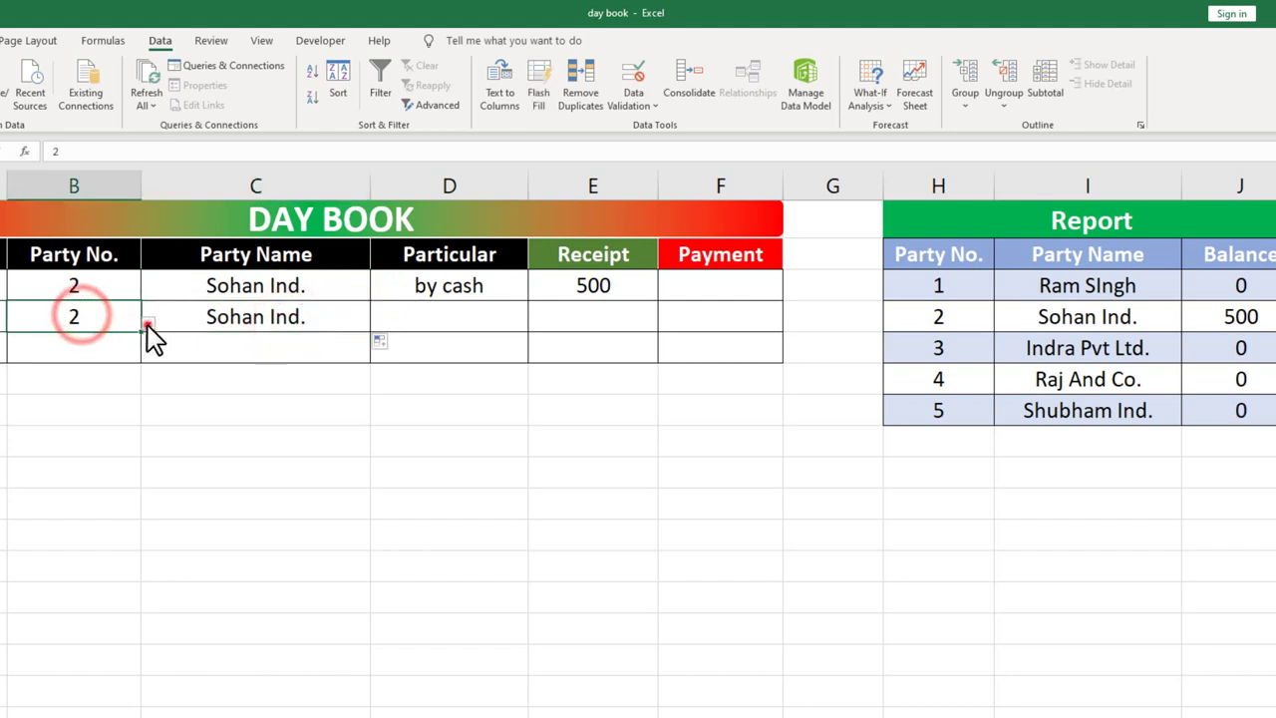
{"action": "left_click", "coordinate": [147, 323]}
{"action": "left_click", "coordinate": [50, 342]}
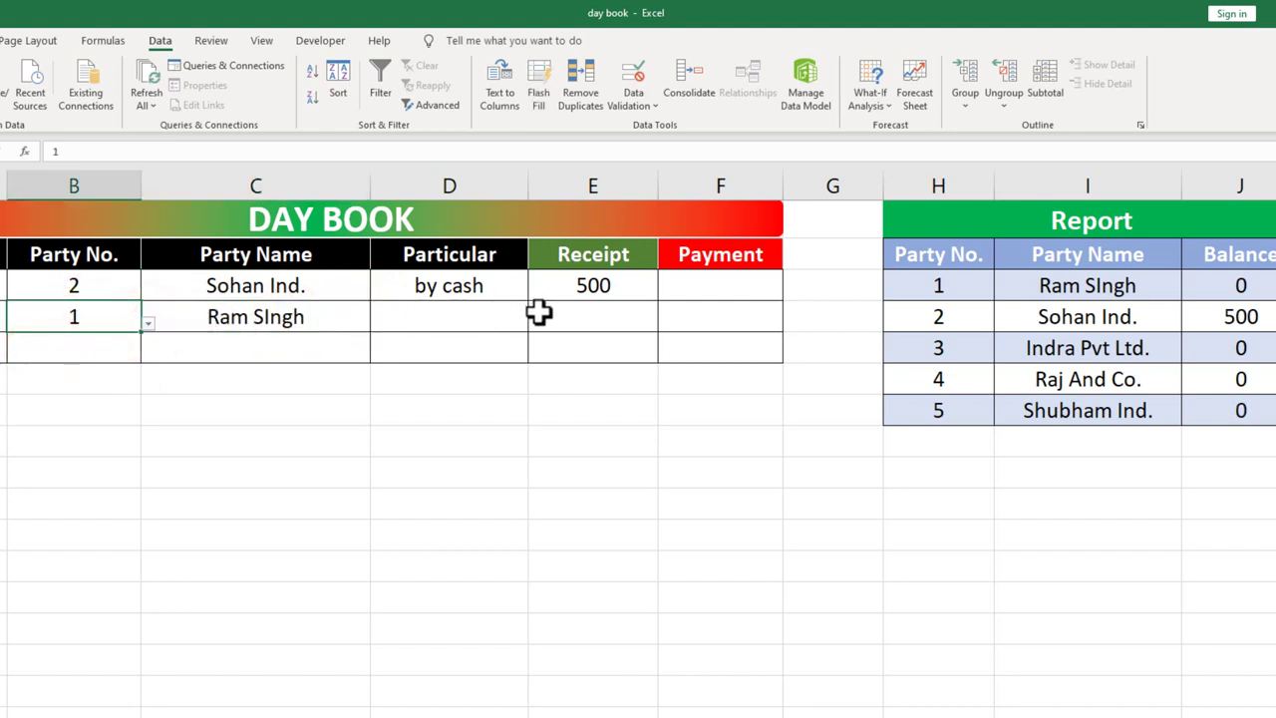
{"action": "left_click", "coordinate": [442, 322]}
{"action": "type", "text": "to cas"}
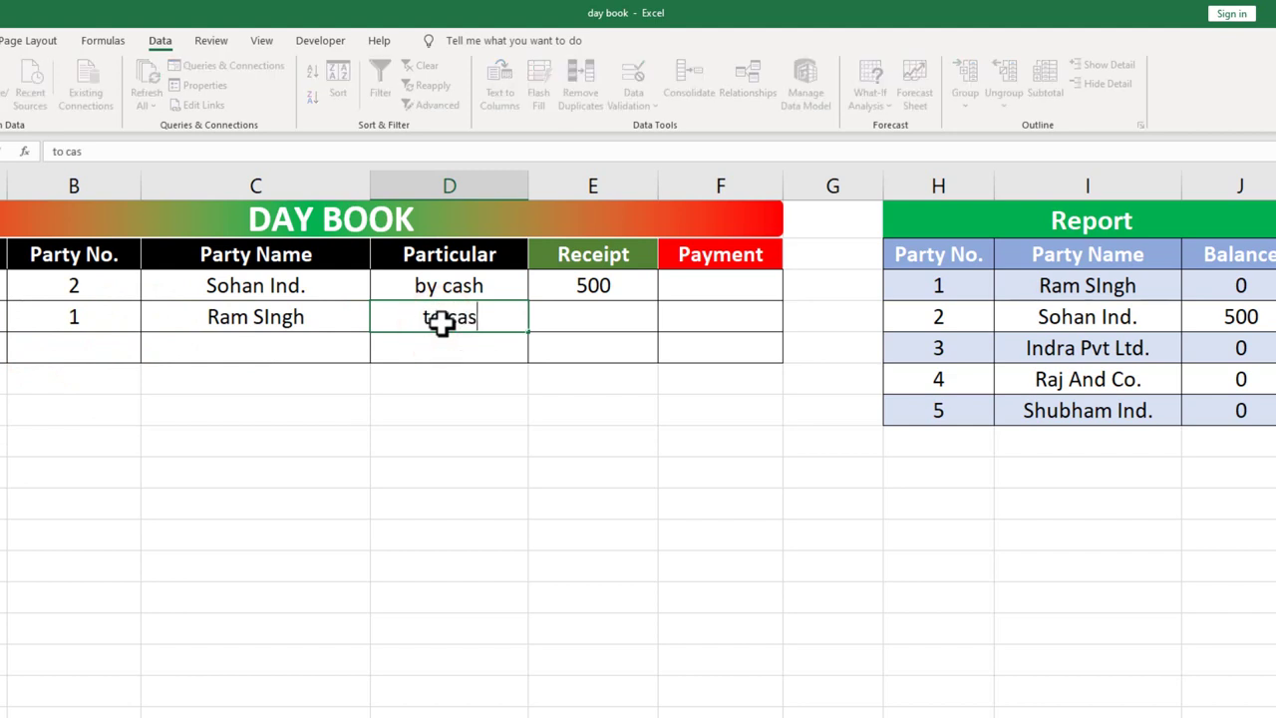
{"action": "key", "text": "Tab"}
{"action": "key", "text": "Tab"}
{"action": "type", "text": "7"}
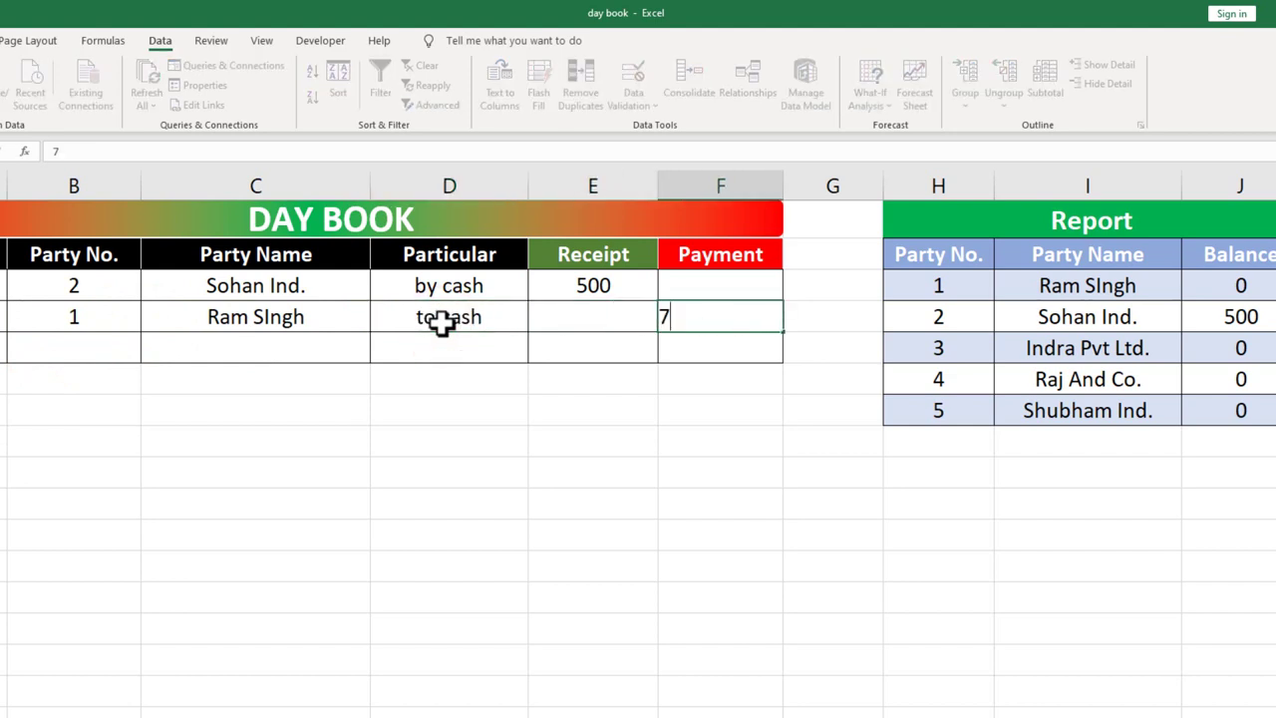
{"action": "type", "text": "00"}
{"action": "key", "text": "Return"}
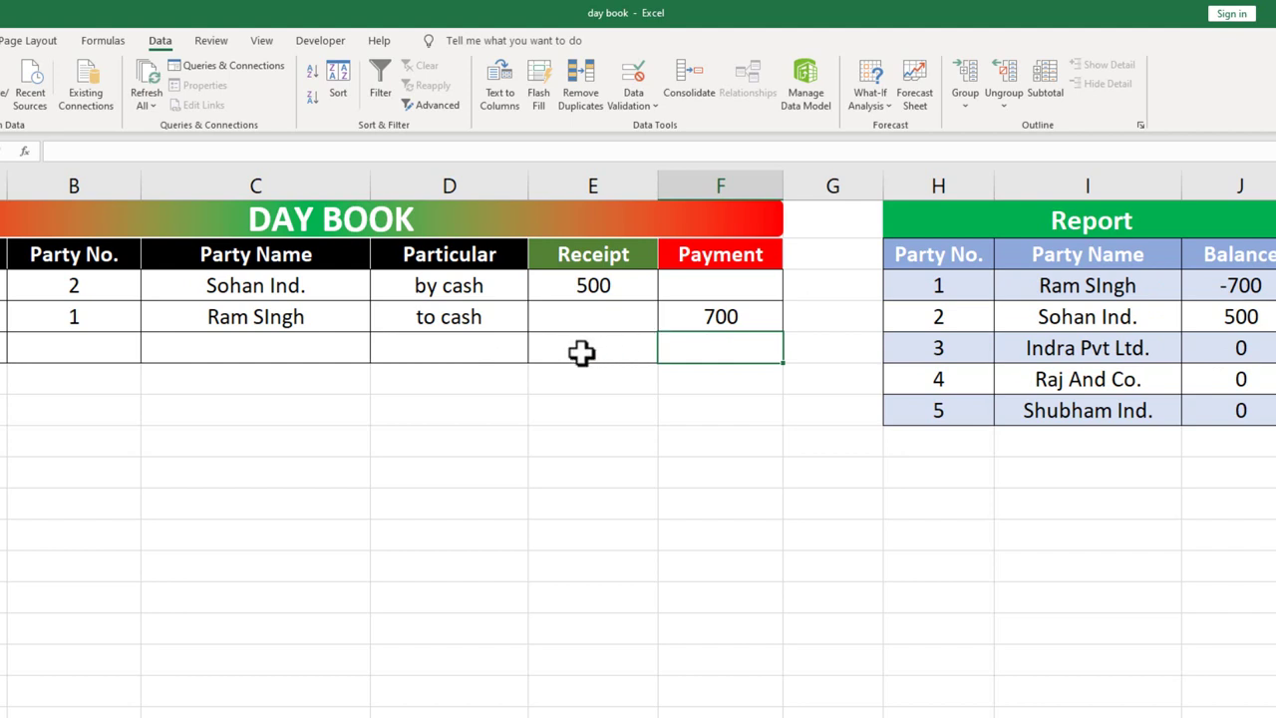
{"action": "left_click", "coordinate": [4, 317]}
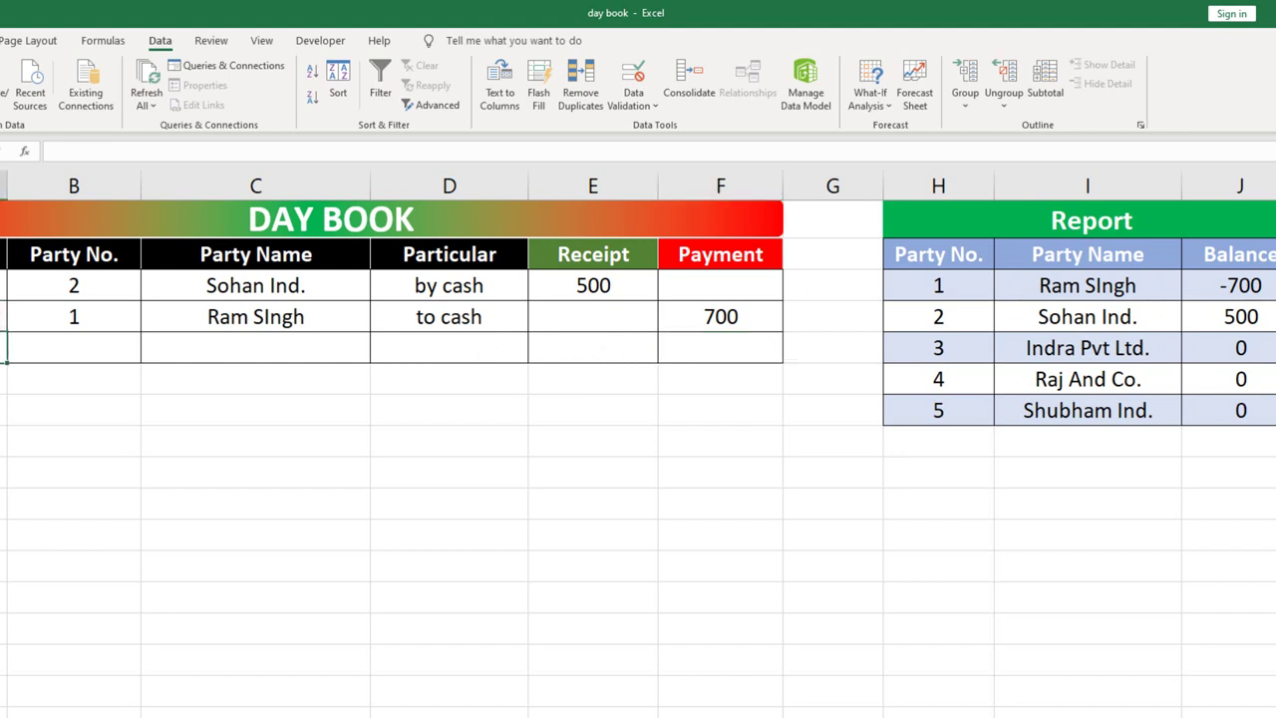
{"action": "left_click", "coordinate": [63, 322]}
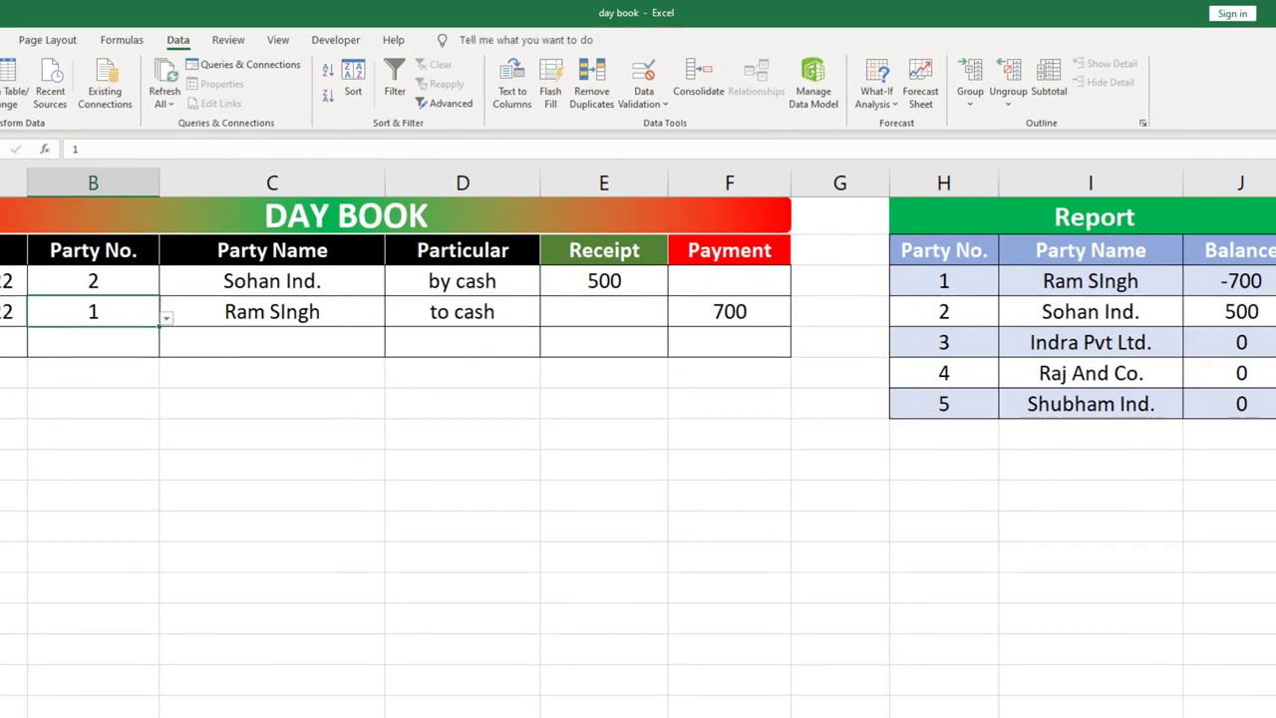
{"action": "left_click", "coordinate": [0, 255]}
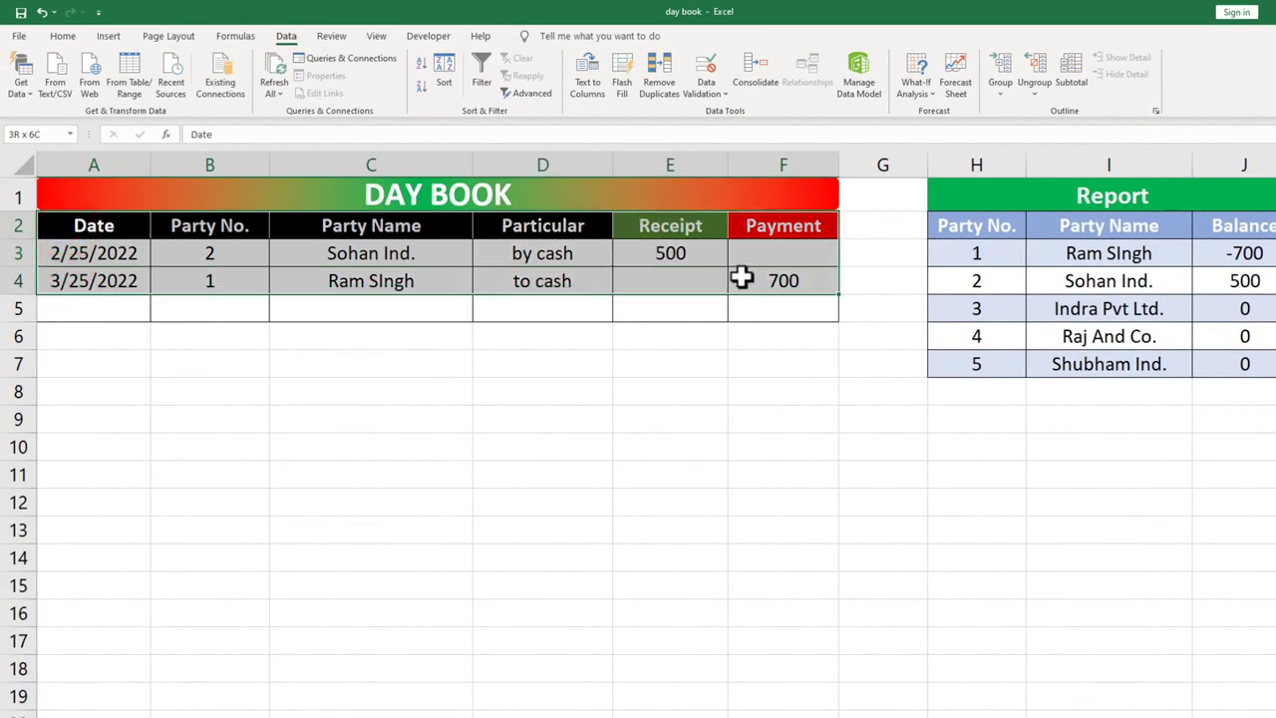
Convert A2:F4 into a table with headers and switch off its header filter arrows.
{"action": "left_click_drag", "start_coordinate": [143, 234], "coordinate": [735, 282]}
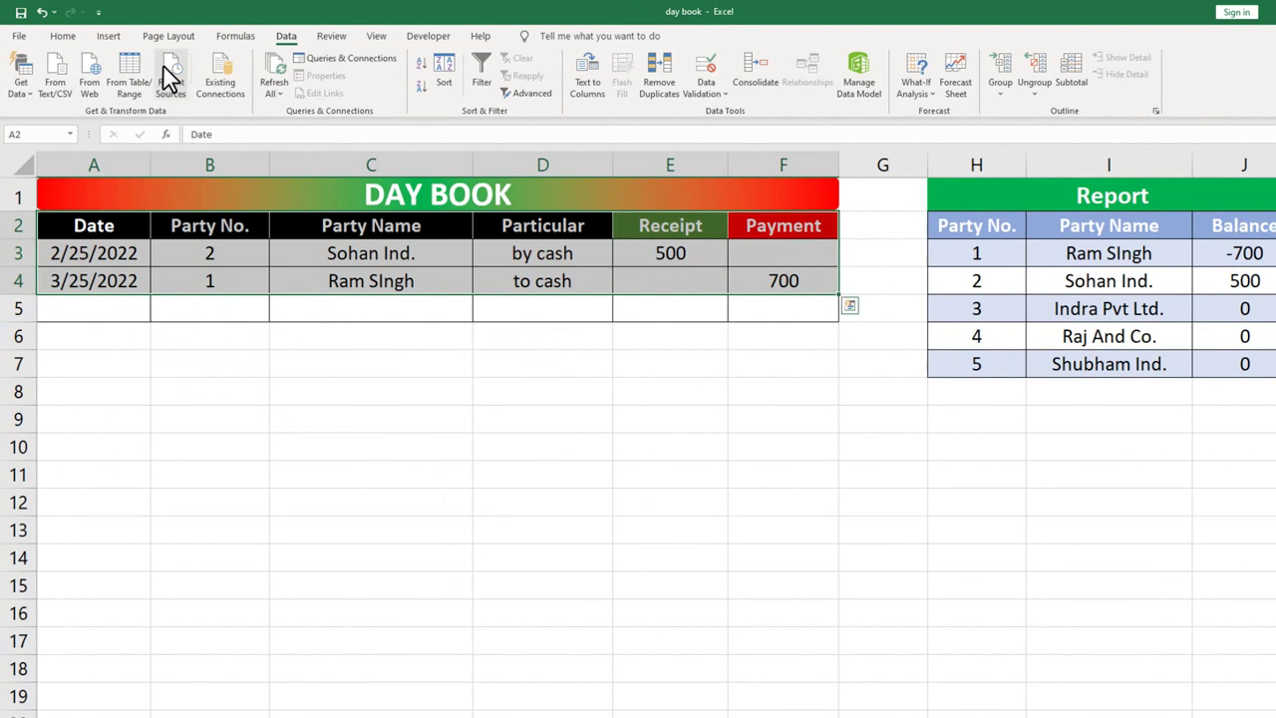
{"action": "left_click", "coordinate": [103, 37]}
{"action": "left_click", "coordinate": [126, 70]}
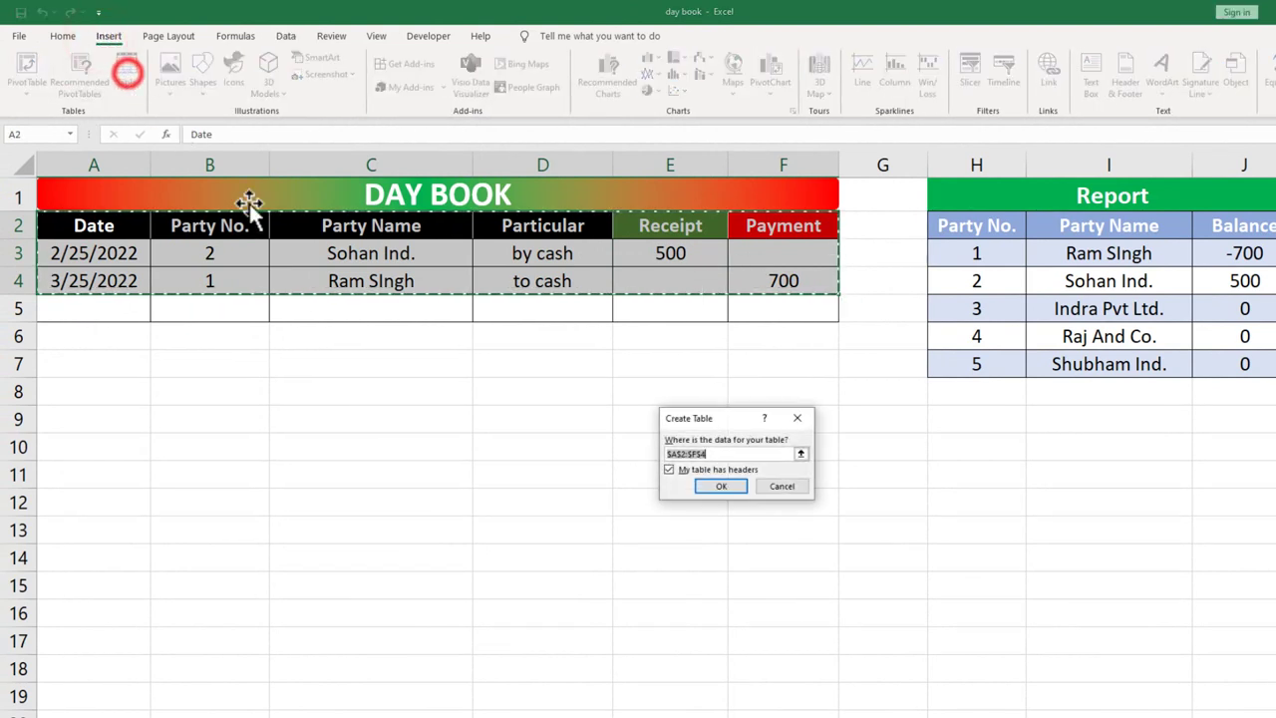
{"action": "left_click", "coordinate": [725, 487]}
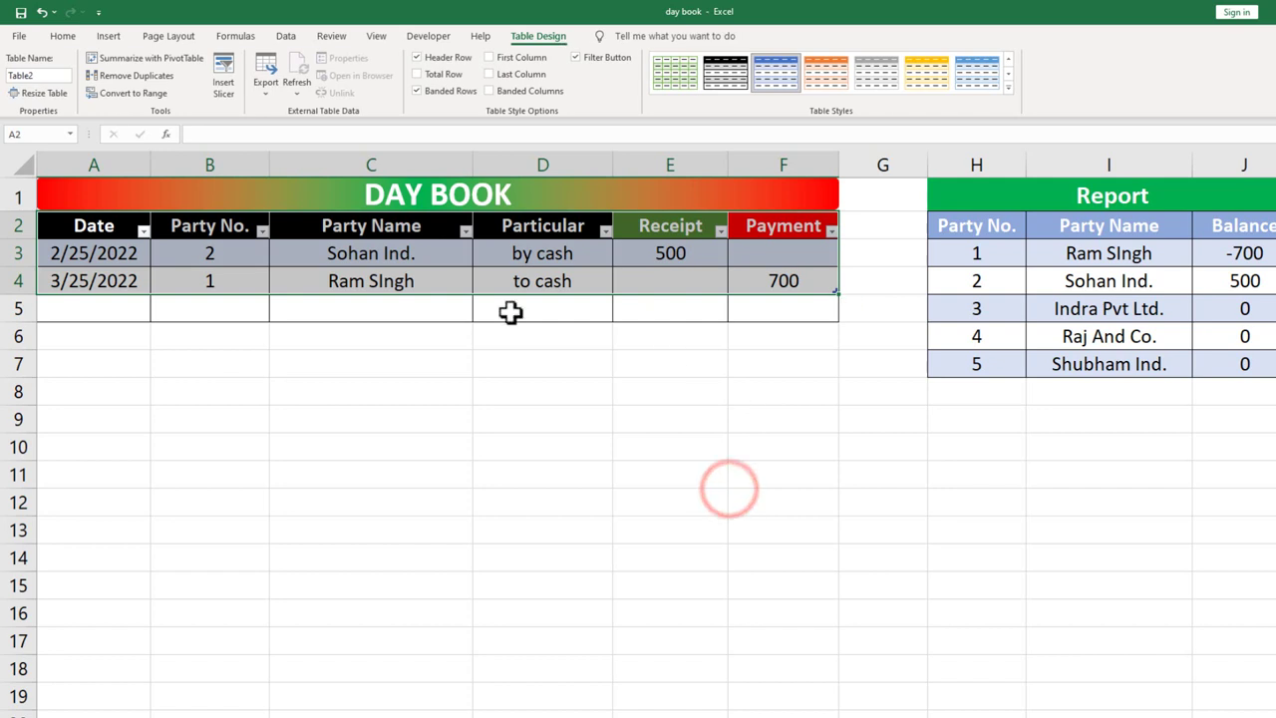
{"action": "left_click", "coordinate": [291, 36]}
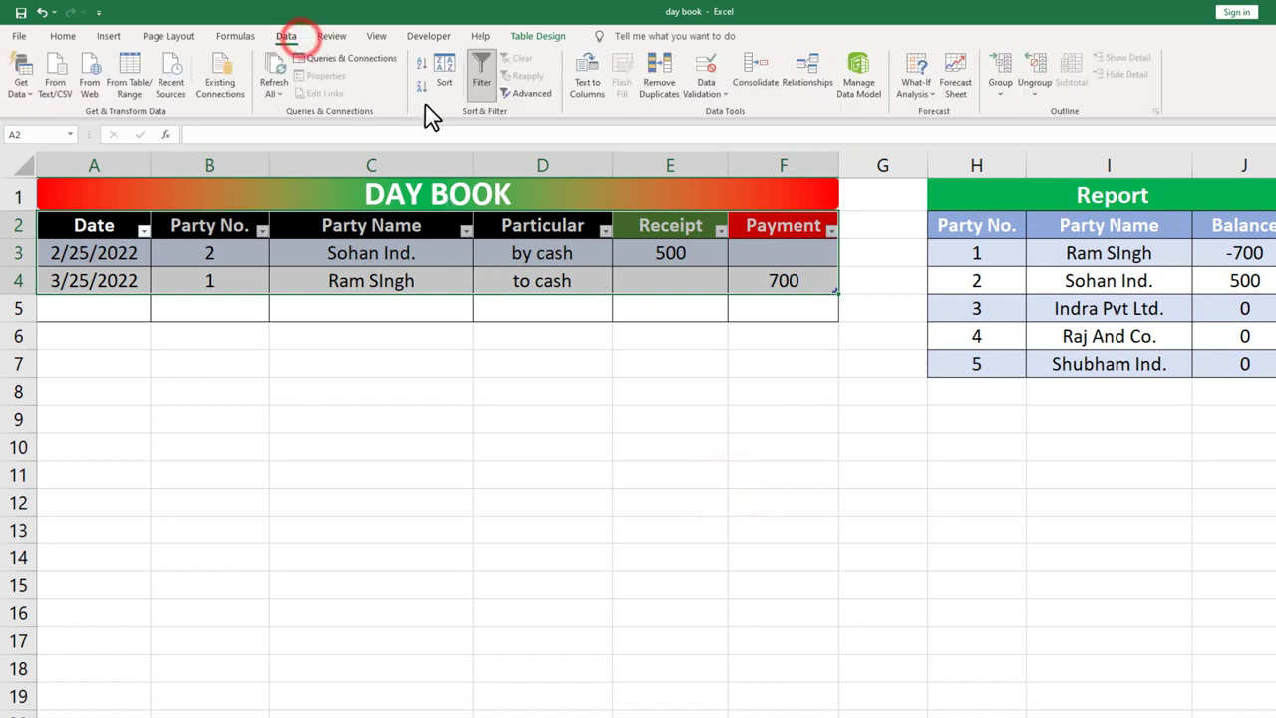
{"action": "left_click", "coordinate": [480, 88]}
{"action": "left_click", "coordinate": [426, 272]}
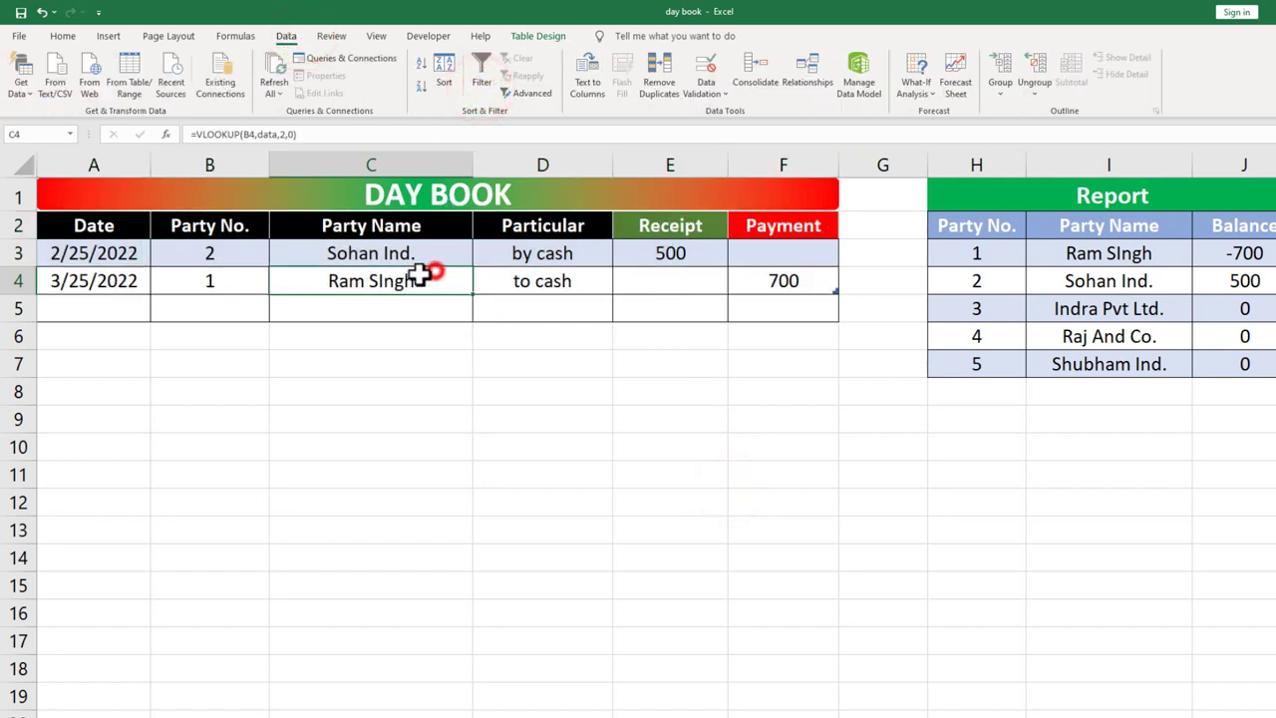
{"action": "left_click", "coordinate": [114, 282]}
Add row 5: date 2/26/2022, party 5, 'by cash', receipt 550.
{"action": "key", "text": "Return"}
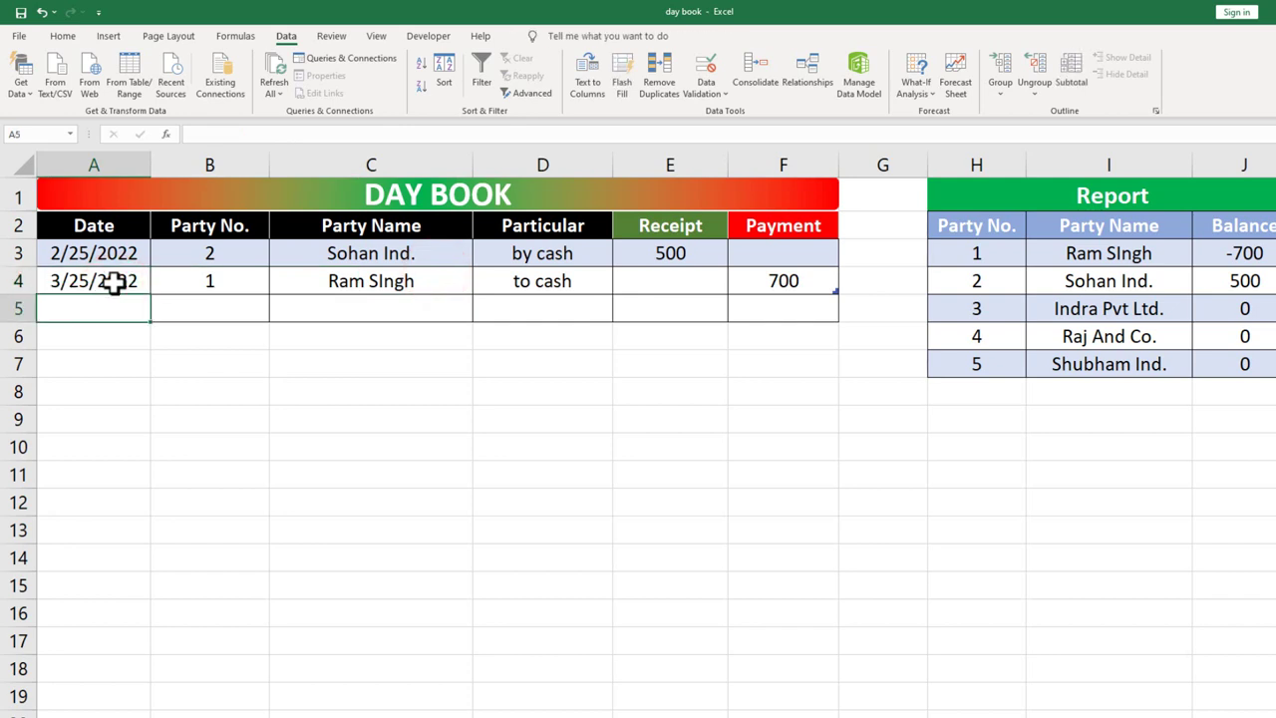
{"action": "type", "text": "2/26/2022"}
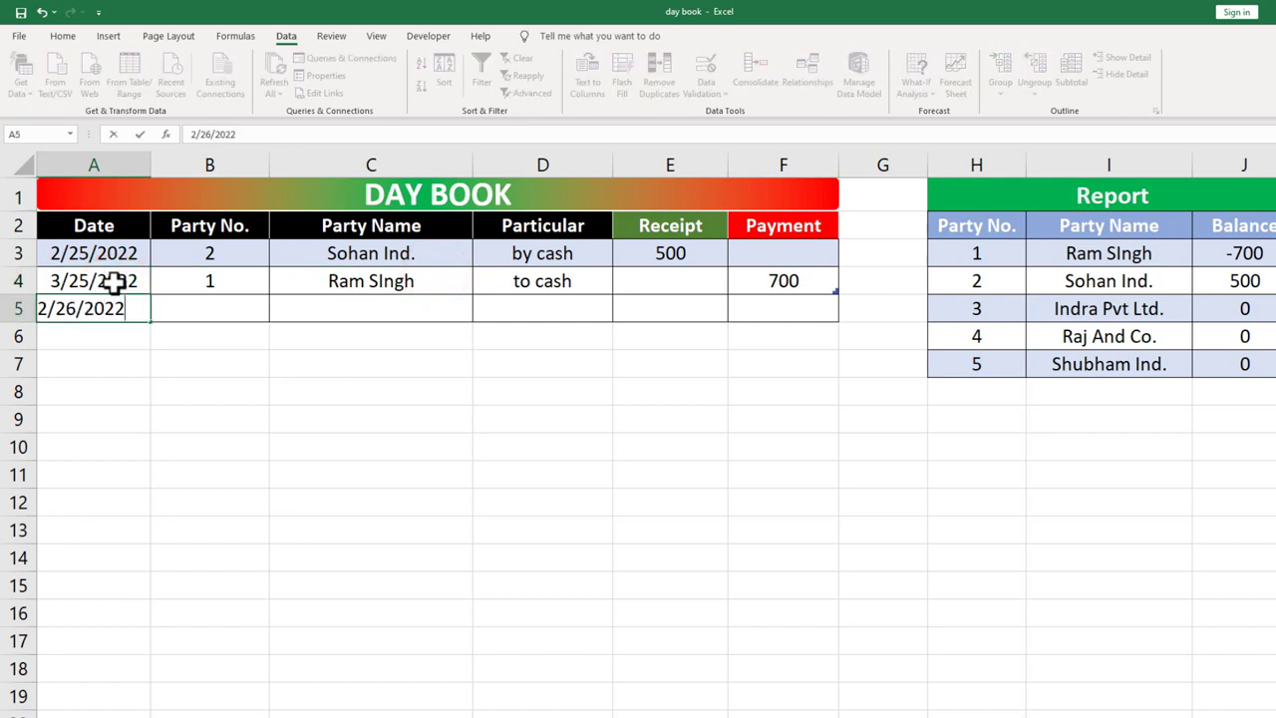
{"action": "key", "text": "Tab"}
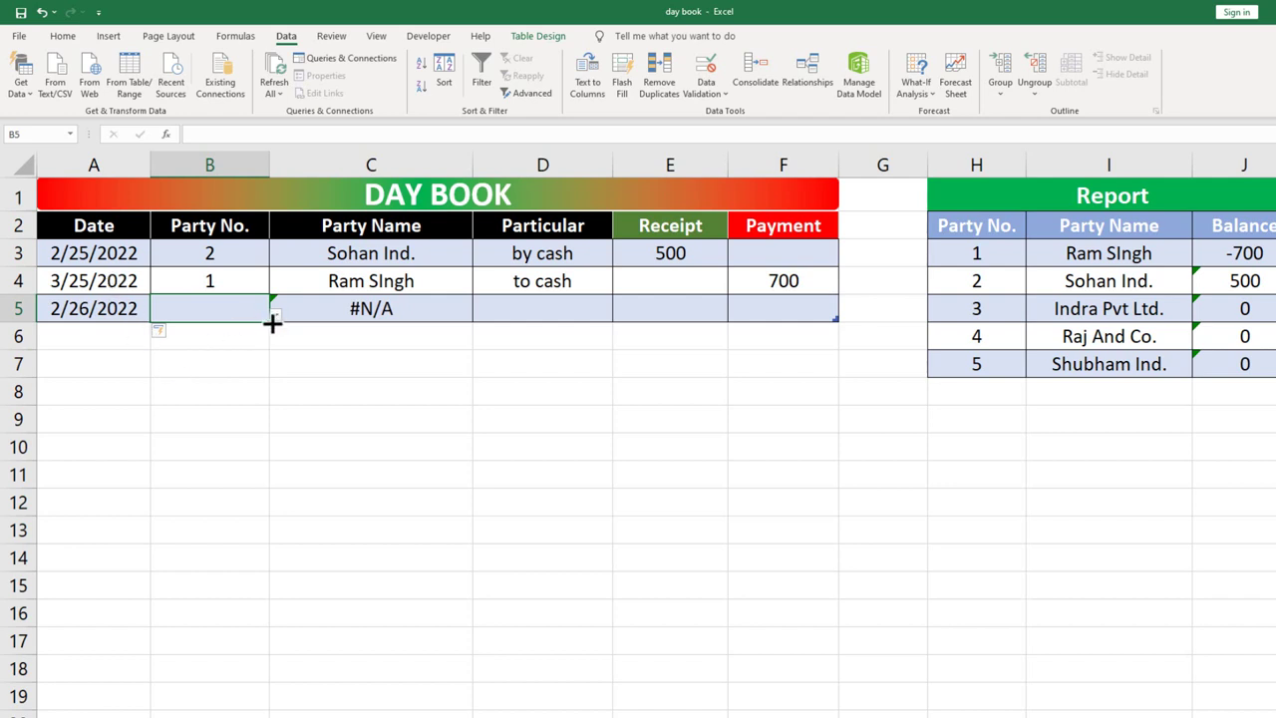
{"action": "type", "text": "5"}
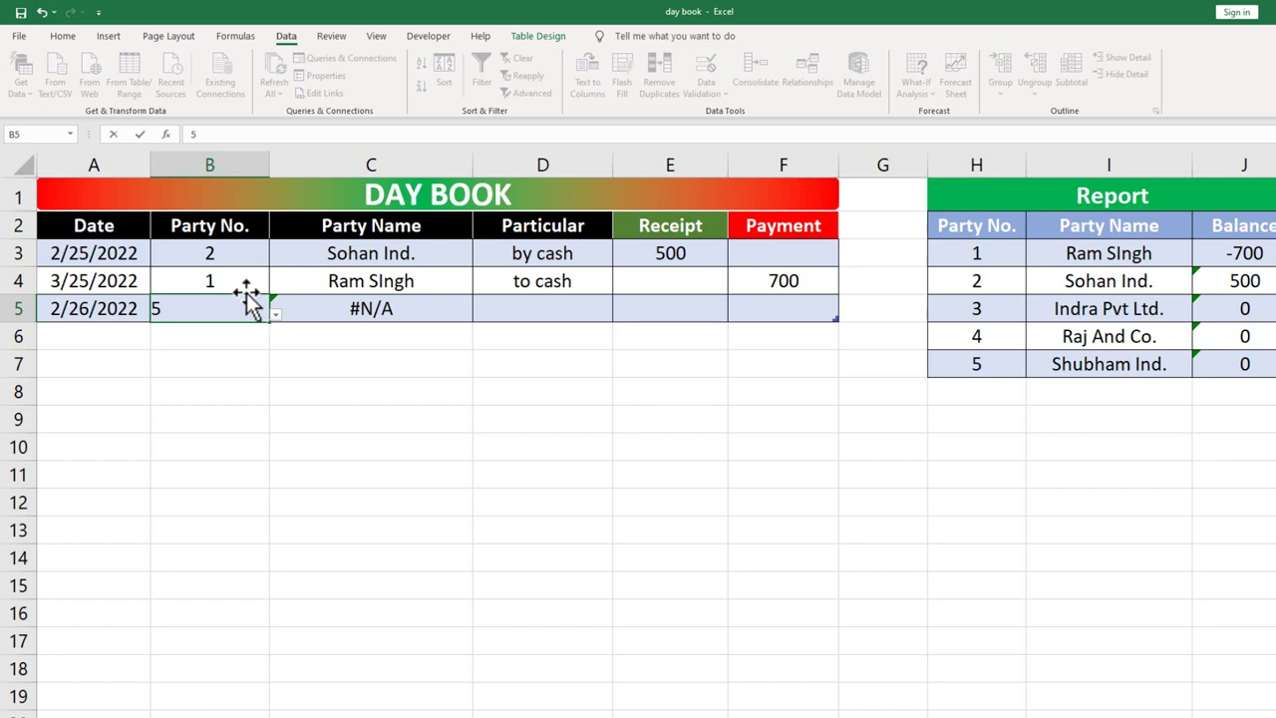
{"action": "key", "text": "Tab"}
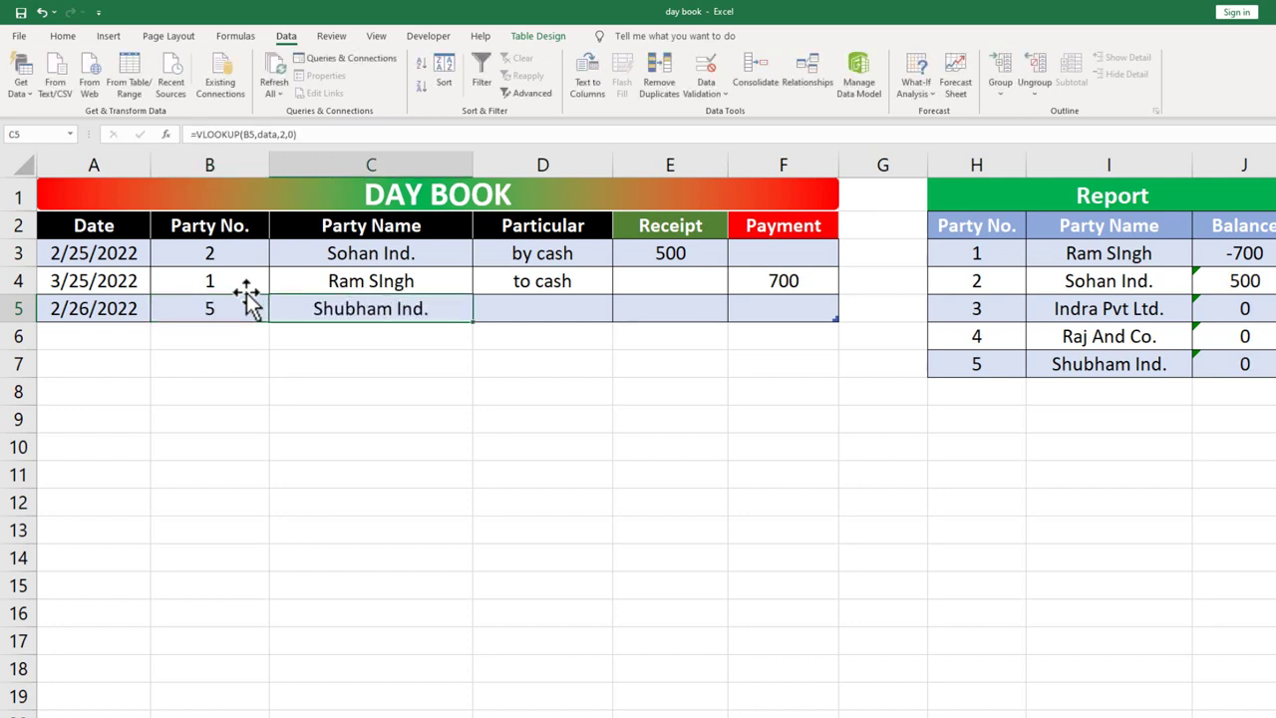
{"action": "key", "text": "Tab"}
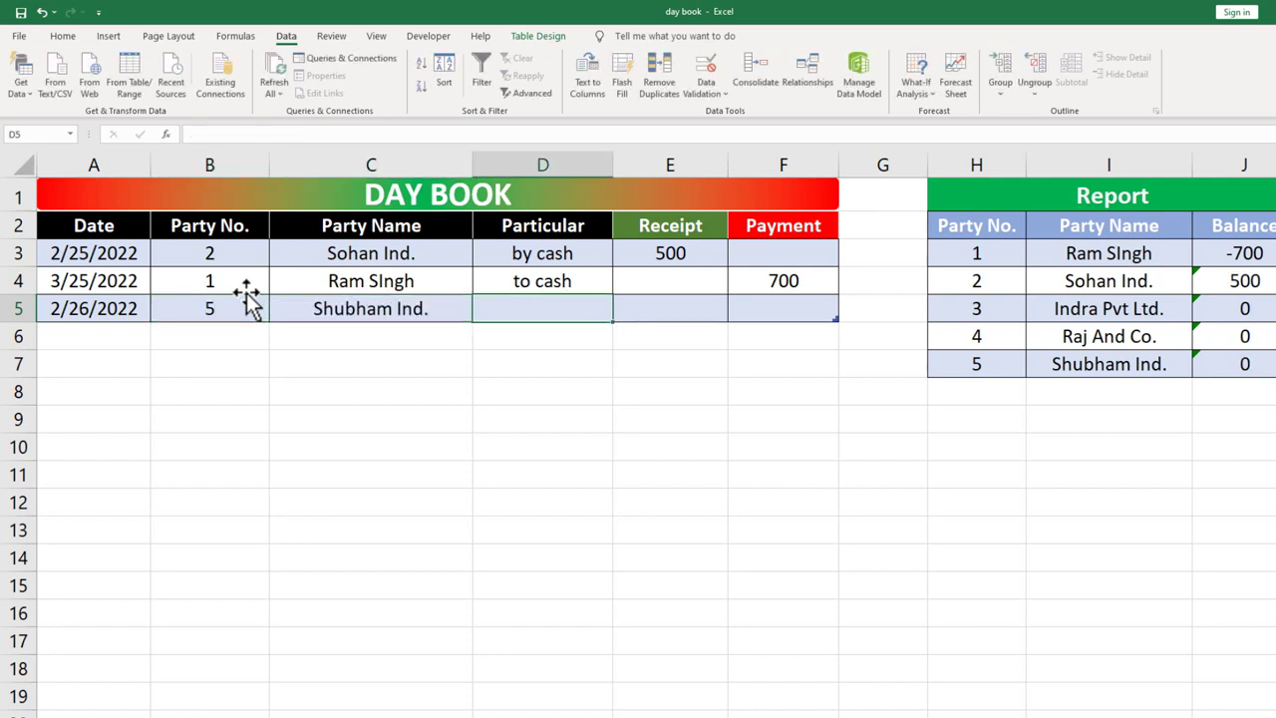
{"action": "type", "text": "to"}
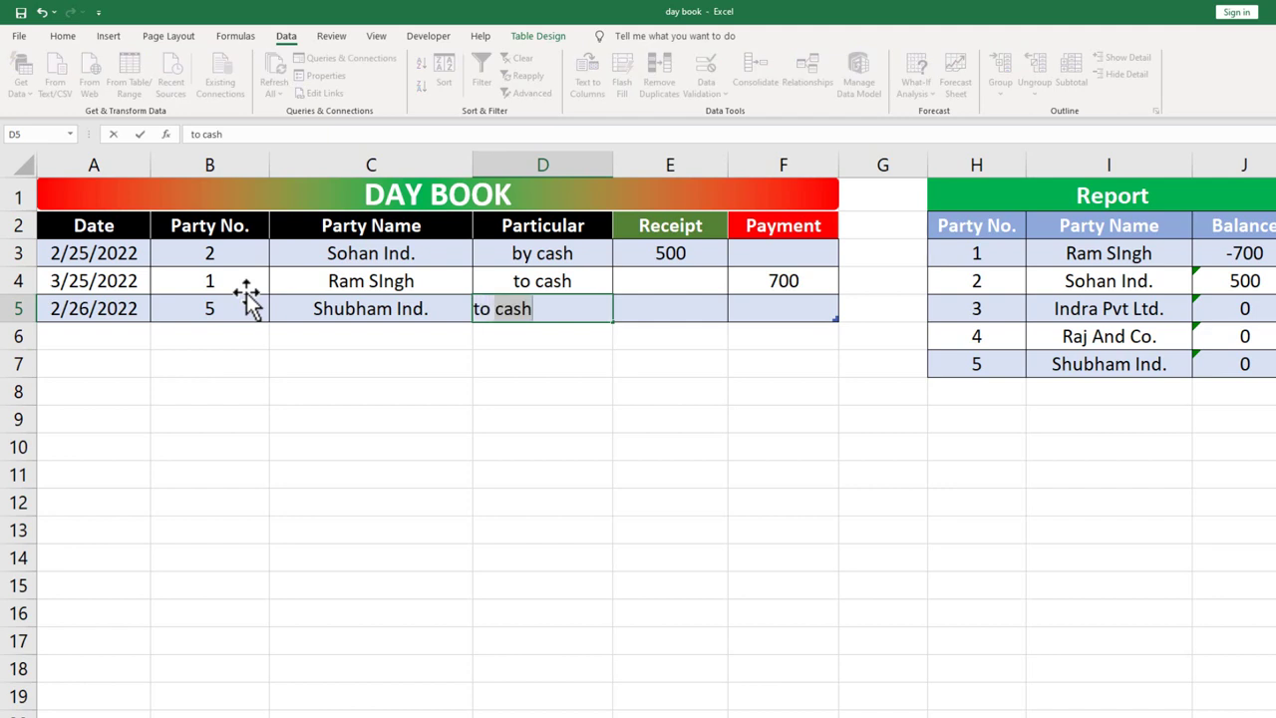
{"action": "key", "text": "BackSpace"}
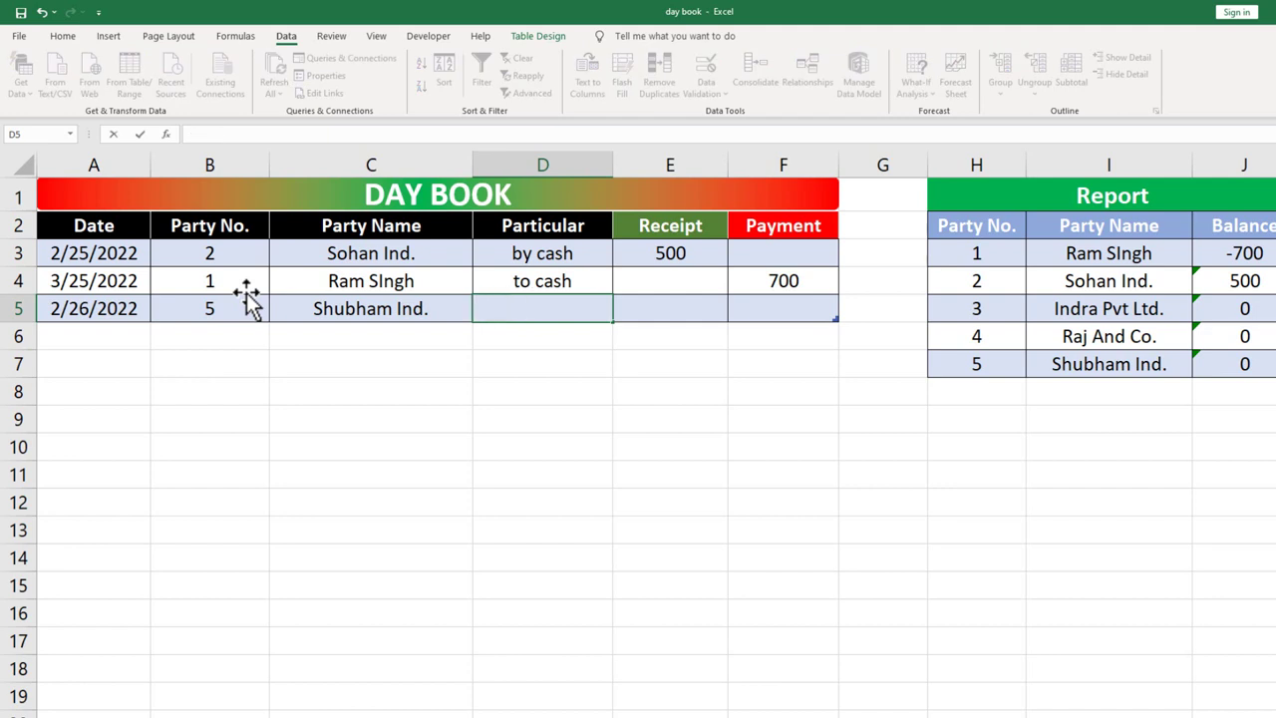
{"action": "type", "text": "byu"}
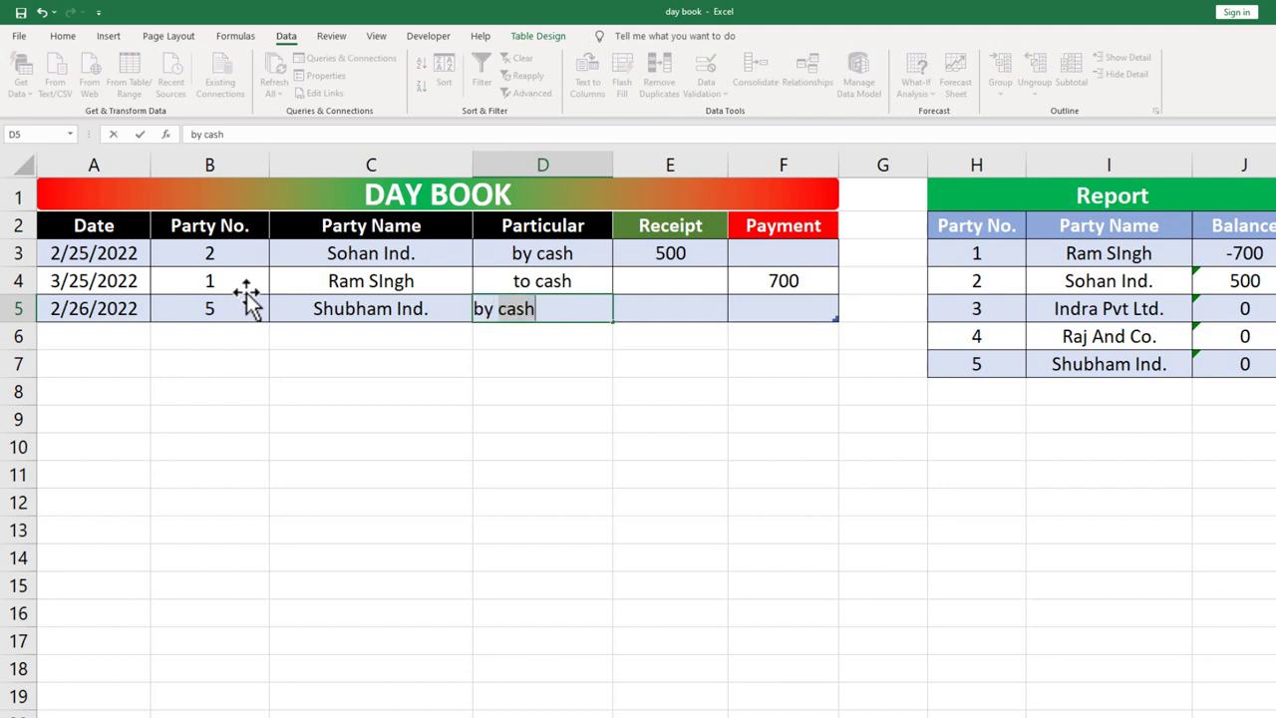
{"action": "key", "text": "Tab"}
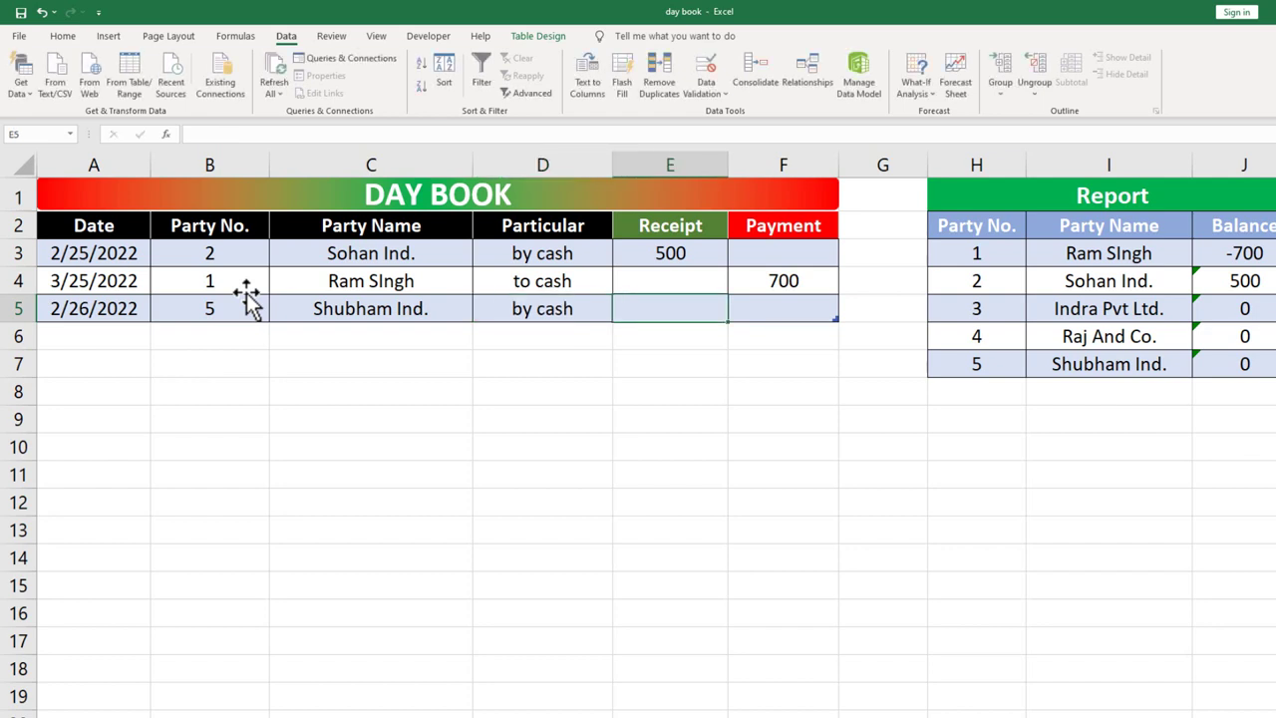
{"action": "type", "text": "550"}
{"action": "key", "text": "Return"}
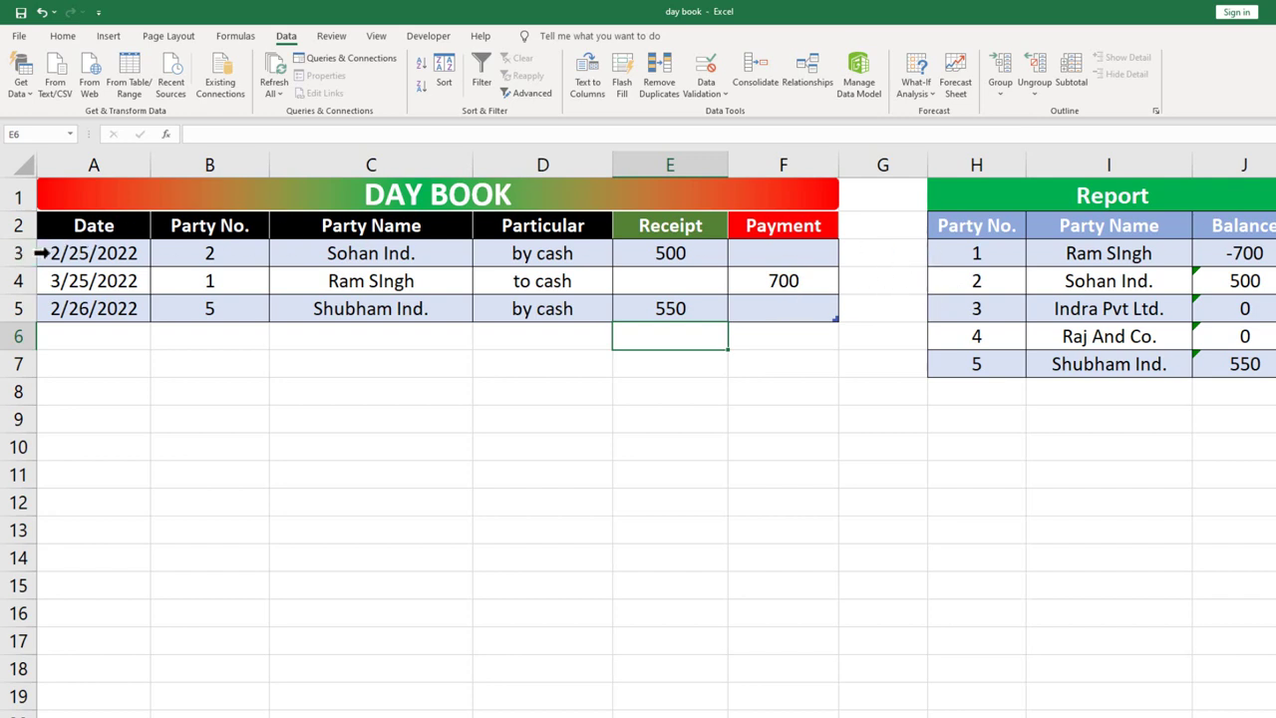
{"action": "left_click_drag", "start_coordinate": [45, 253], "coordinate": [761, 257]}
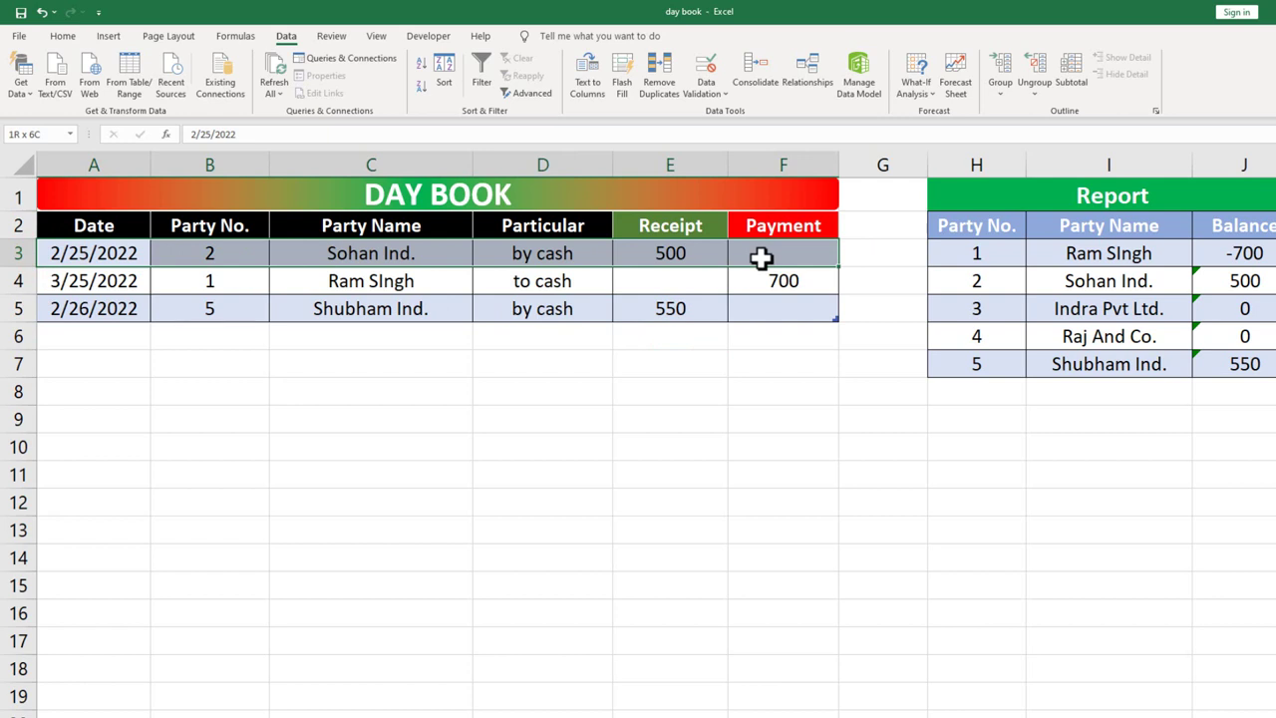
{"action": "left_click", "coordinate": [740, 417]}
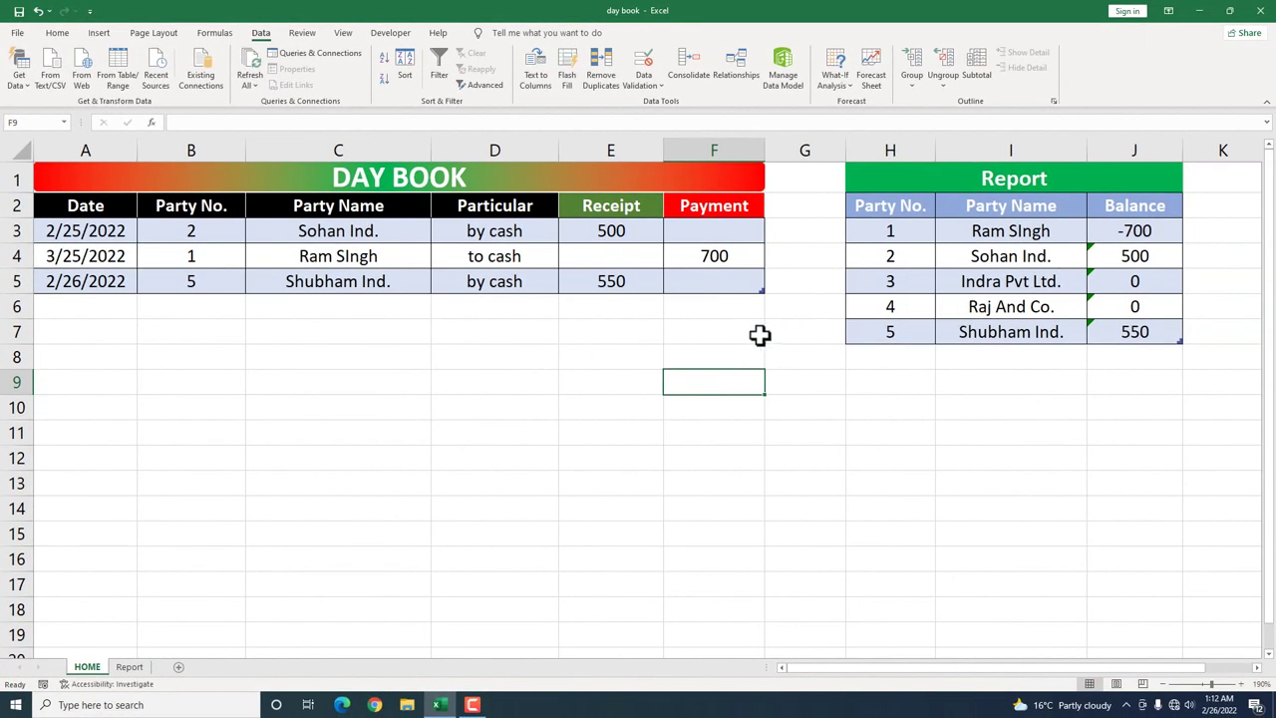
Preview the Report sheet, then select the DAY BOOK headers A2:F2 on HOME.
{"action": "left_click", "coordinate": [129, 666]}
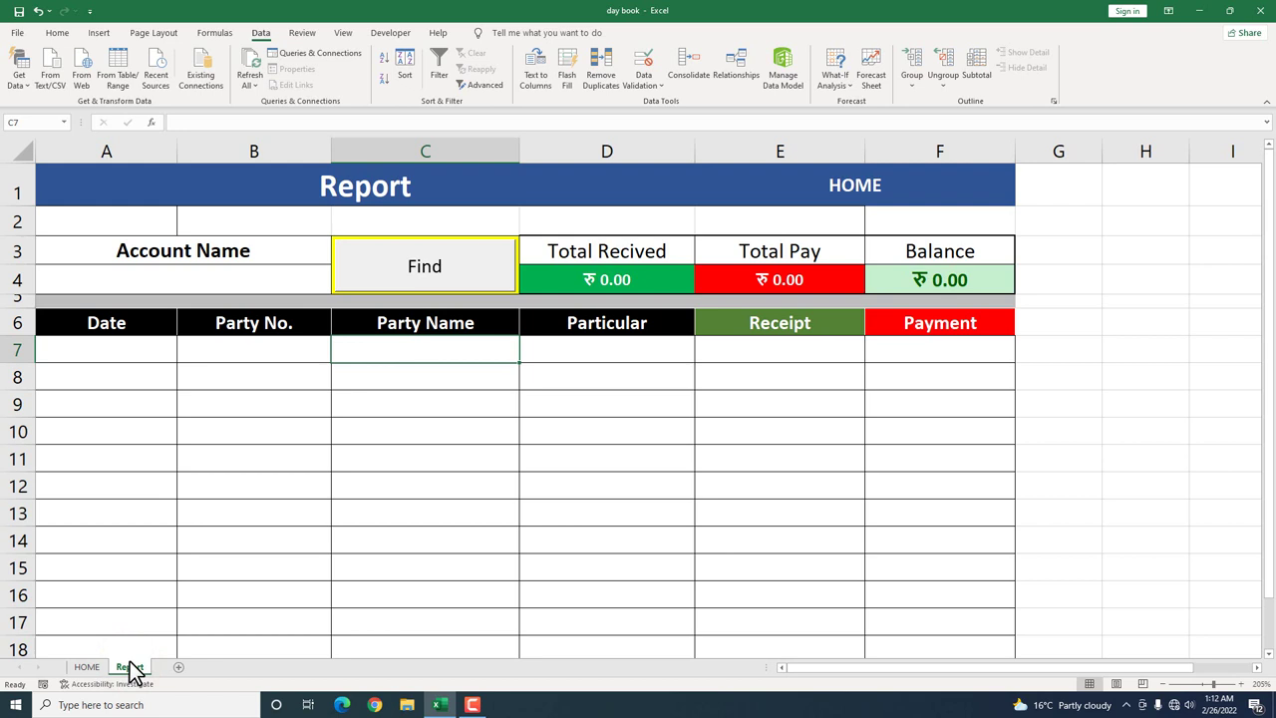
{"action": "left_click", "coordinate": [225, 435]}
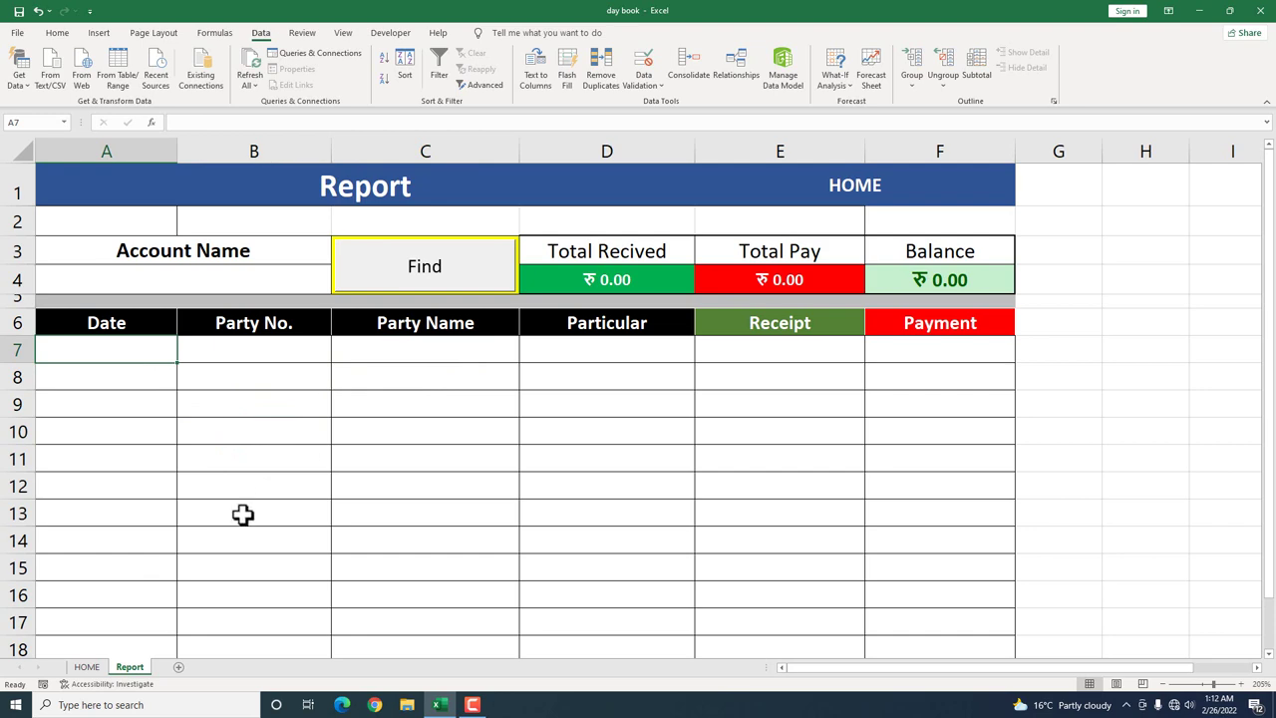
{"action": "left_click", "coordinate": [87, 666]}
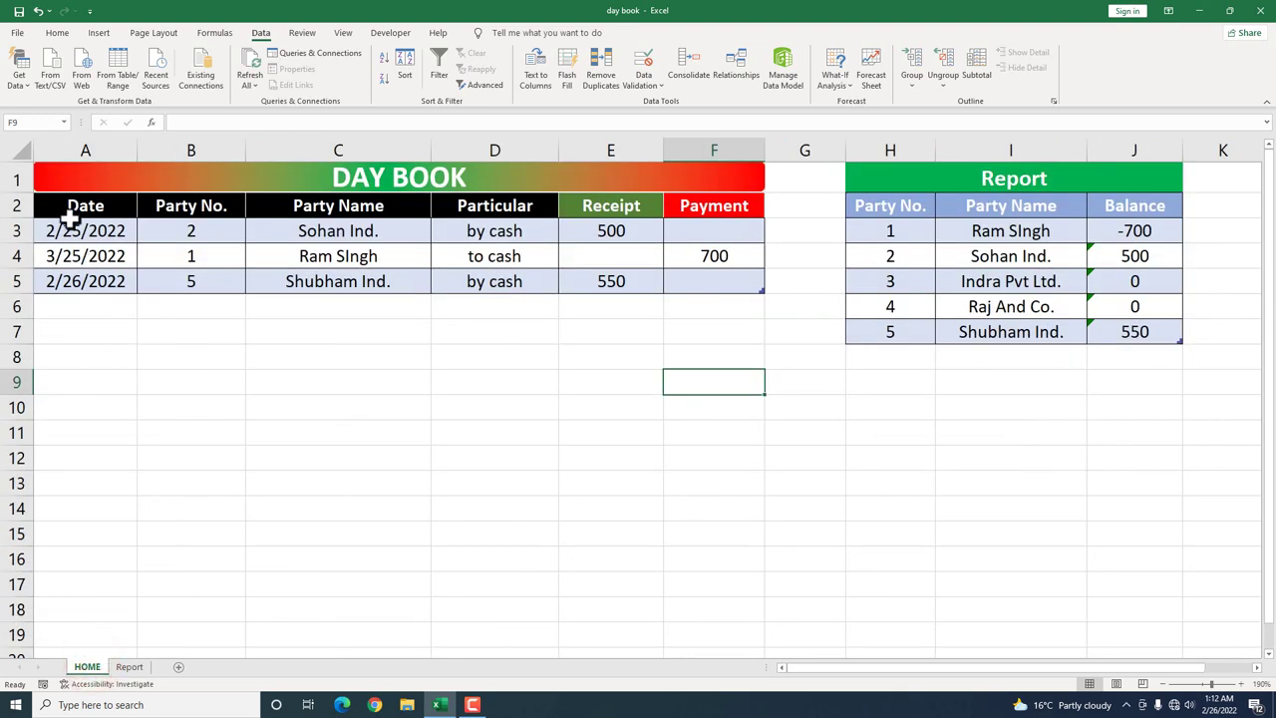
{"action": "left_click", "coordinate": [62, 209]}
{"action": "left_click_drag", "start_coordinate": [62, 209], "coordinate": [676, 208]}
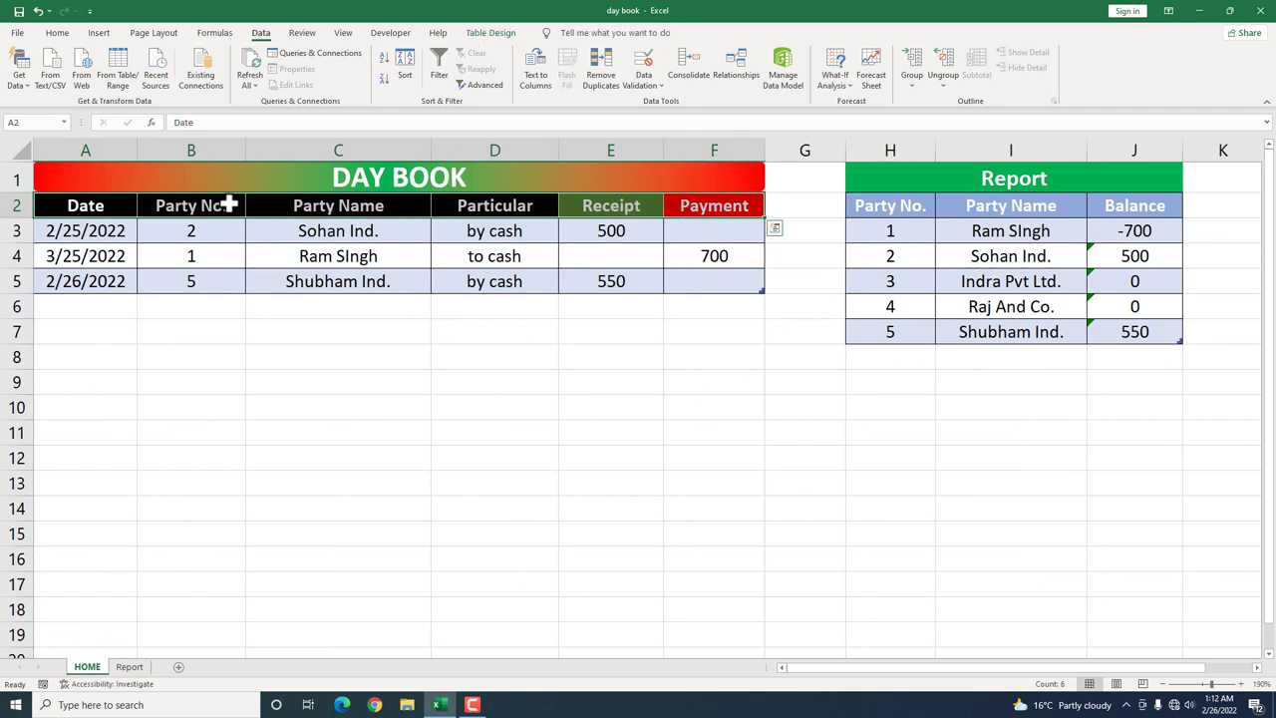
On the Report sheet, review headers A6:F6 and select the Account Name criteria cell.
{"action": "left_click", "coordinate": [130, 666]}
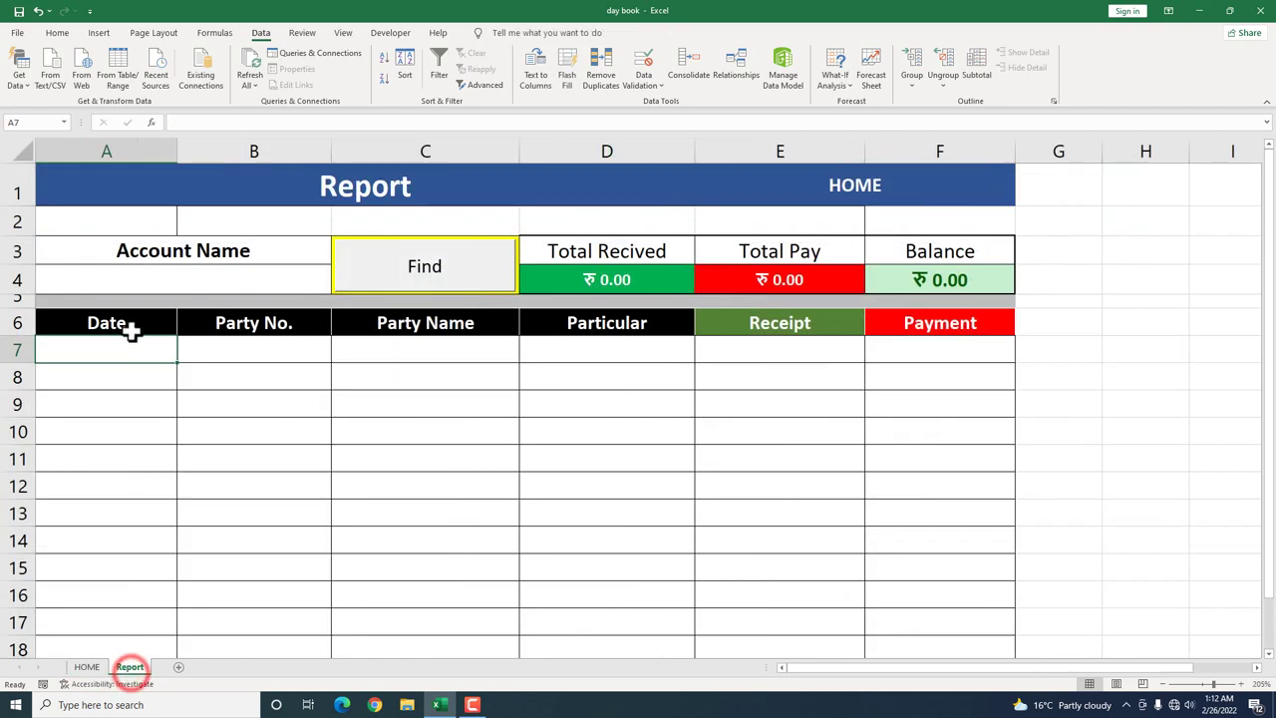
{"action": "left_click", "coordinate": [130, 331]}
{"action": "left_click_drag", "start_coordinate": [146, 329], "coordinate": [900, 325]}
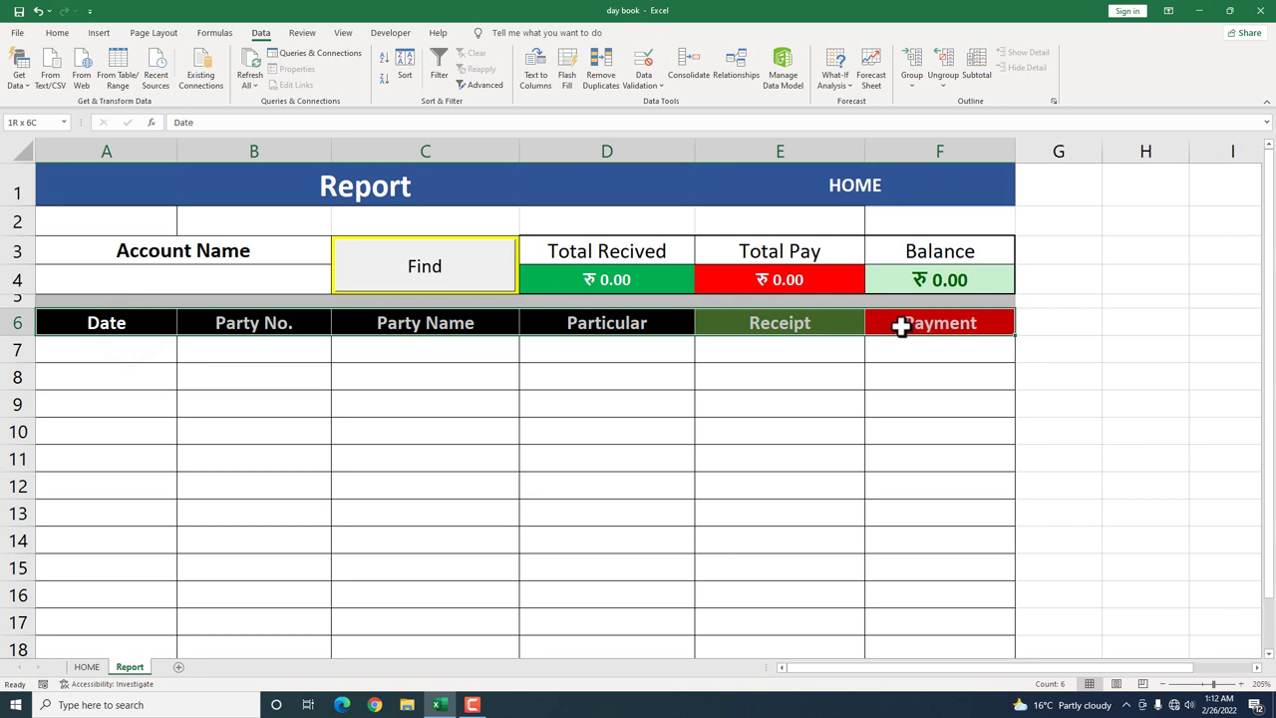
{"action": "left_click", "coordinate": [253, 376]}
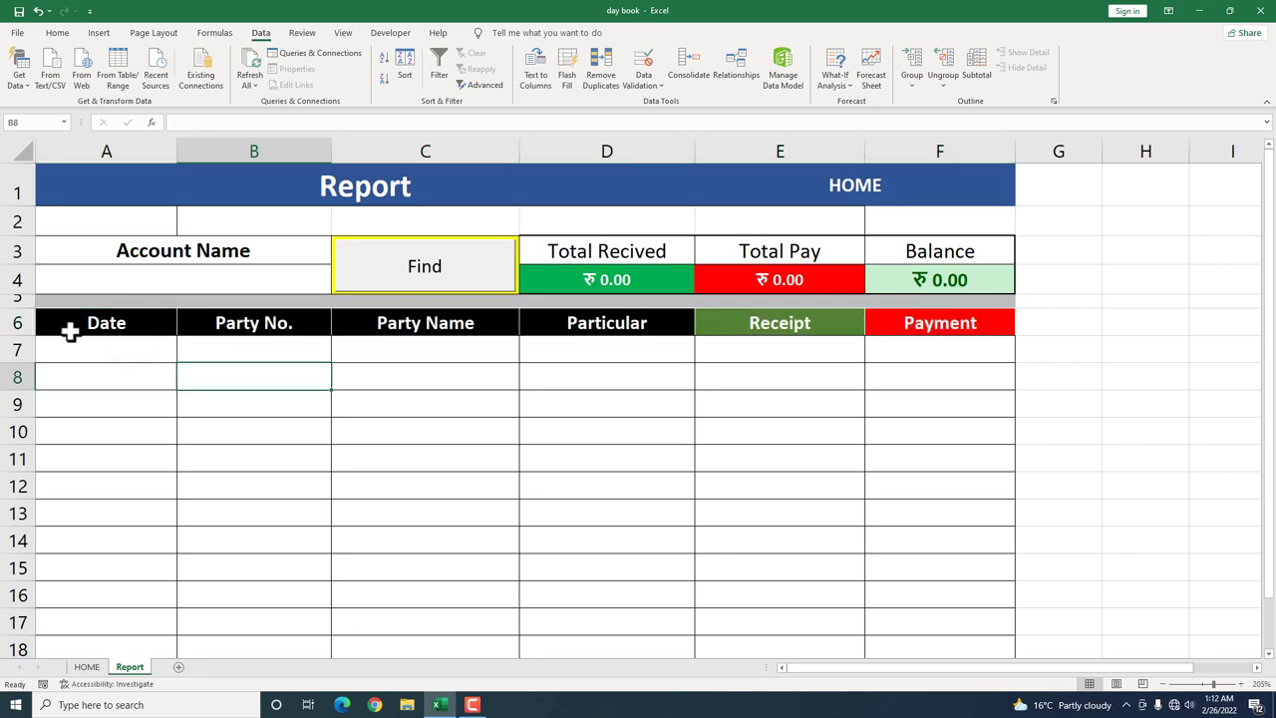
{"action": "left_click_drag", "start_coordinate": [159, 323], "coordinate": [885, 328]}
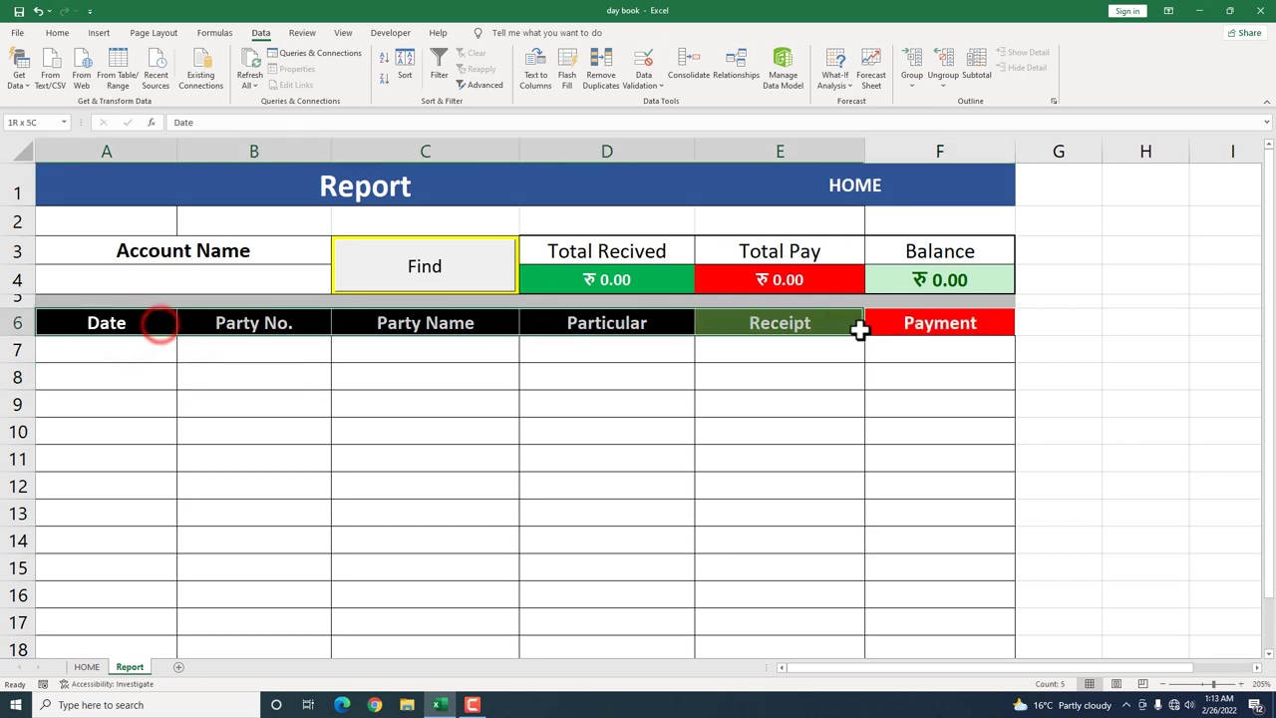
{"action": "left_click", "coordinate": [298, 326]}
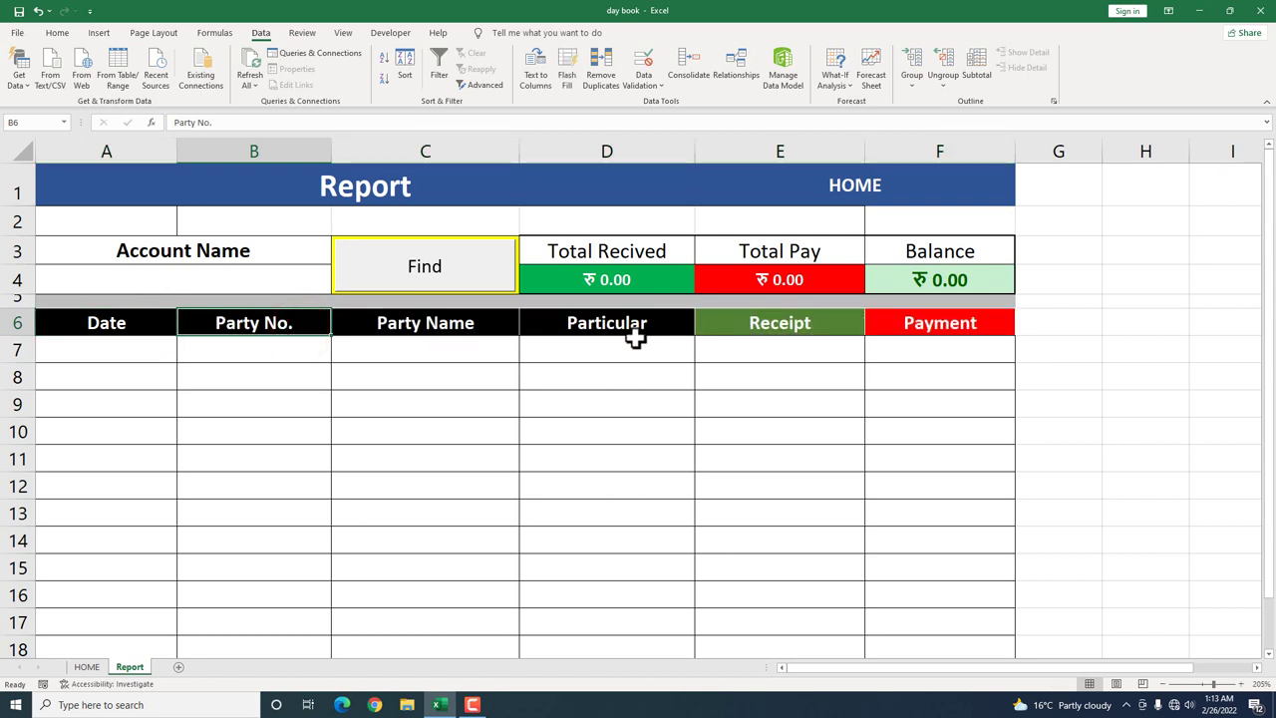
{"action": "left_click", "coordinate": [84, 667]}
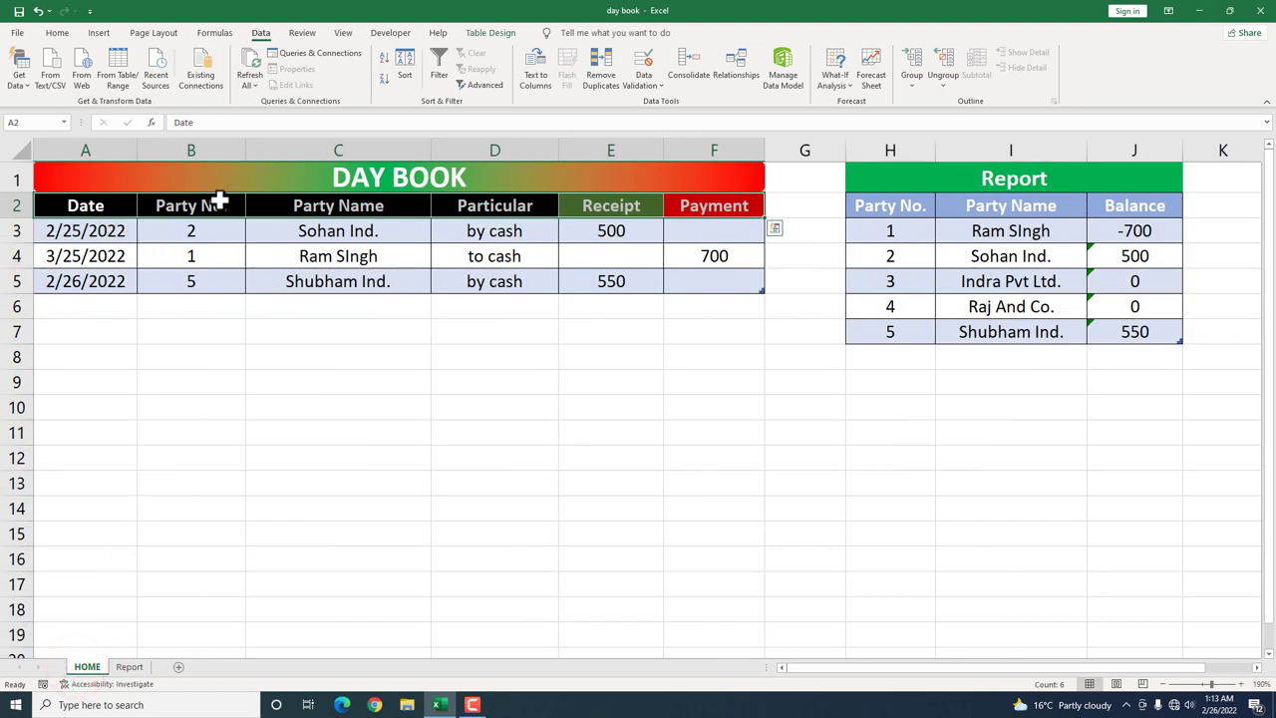
{"action": "left_click", "coordinate": [130, 667]}
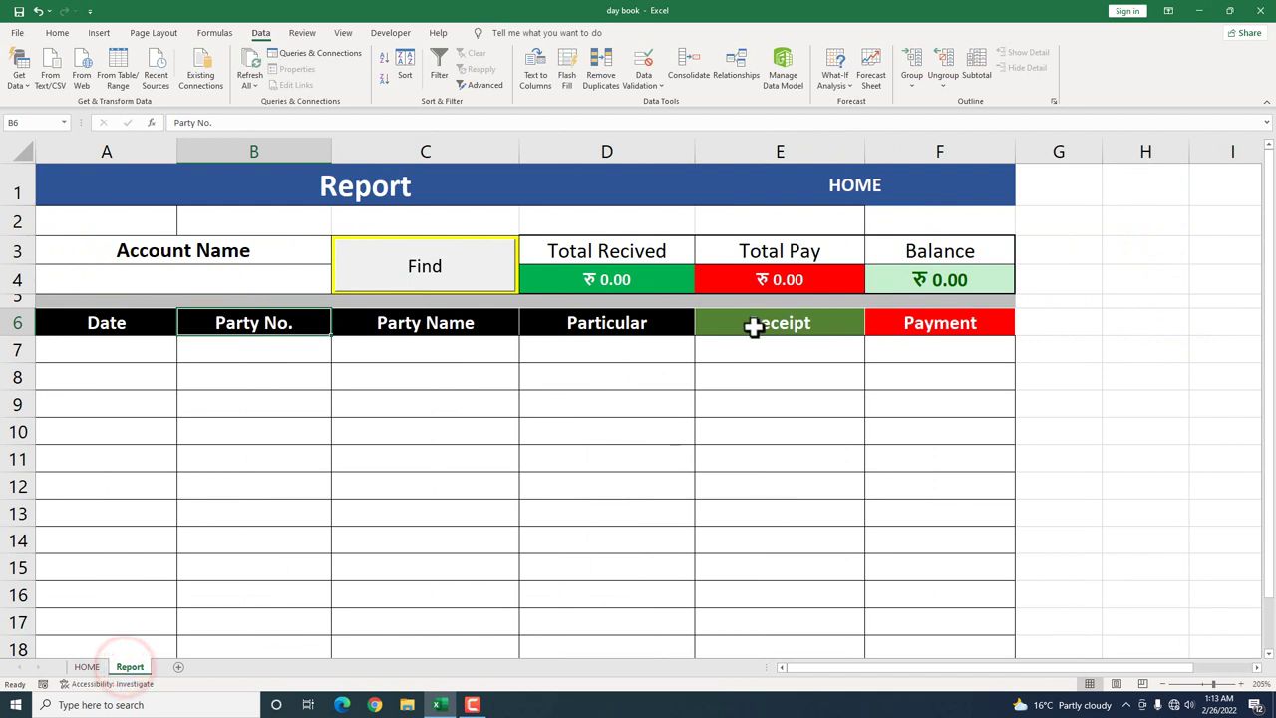
{"action": "left_click", "coordinate": [618, 383]}
{"action": "left_click", "coordinate": [138, 355]}
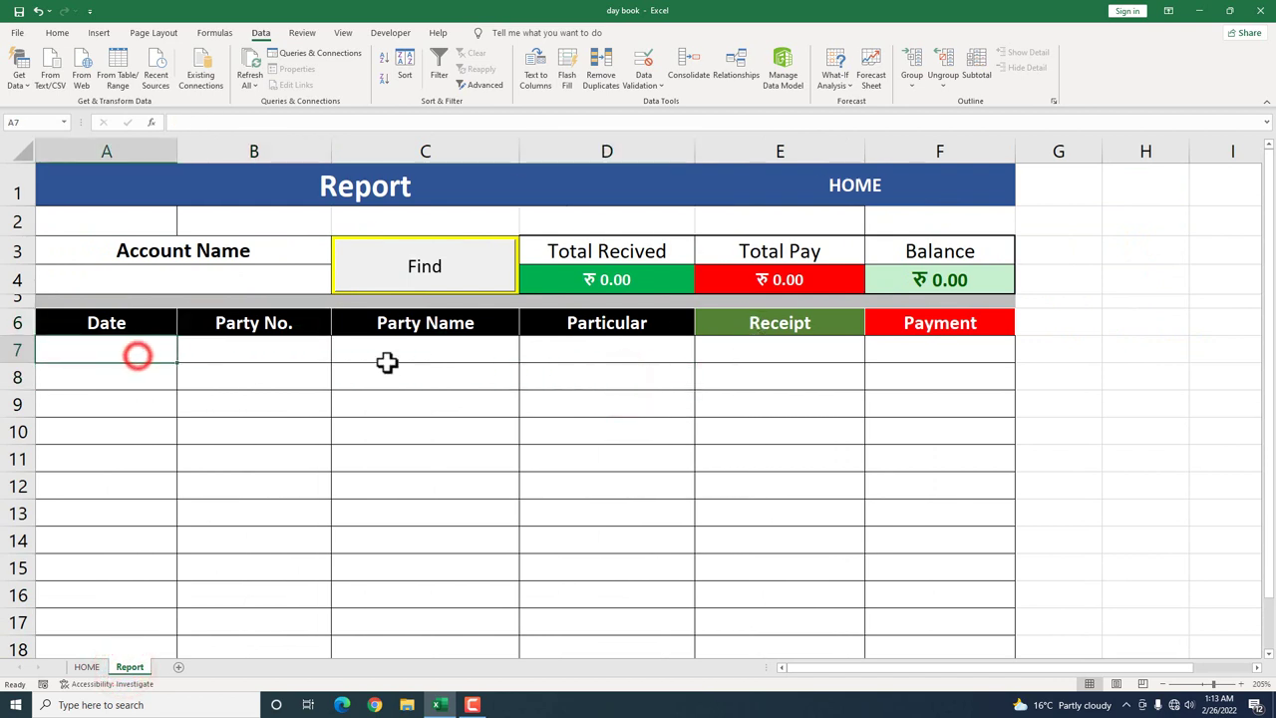
{"action": "left_click", "coordinate": [237, 254]}
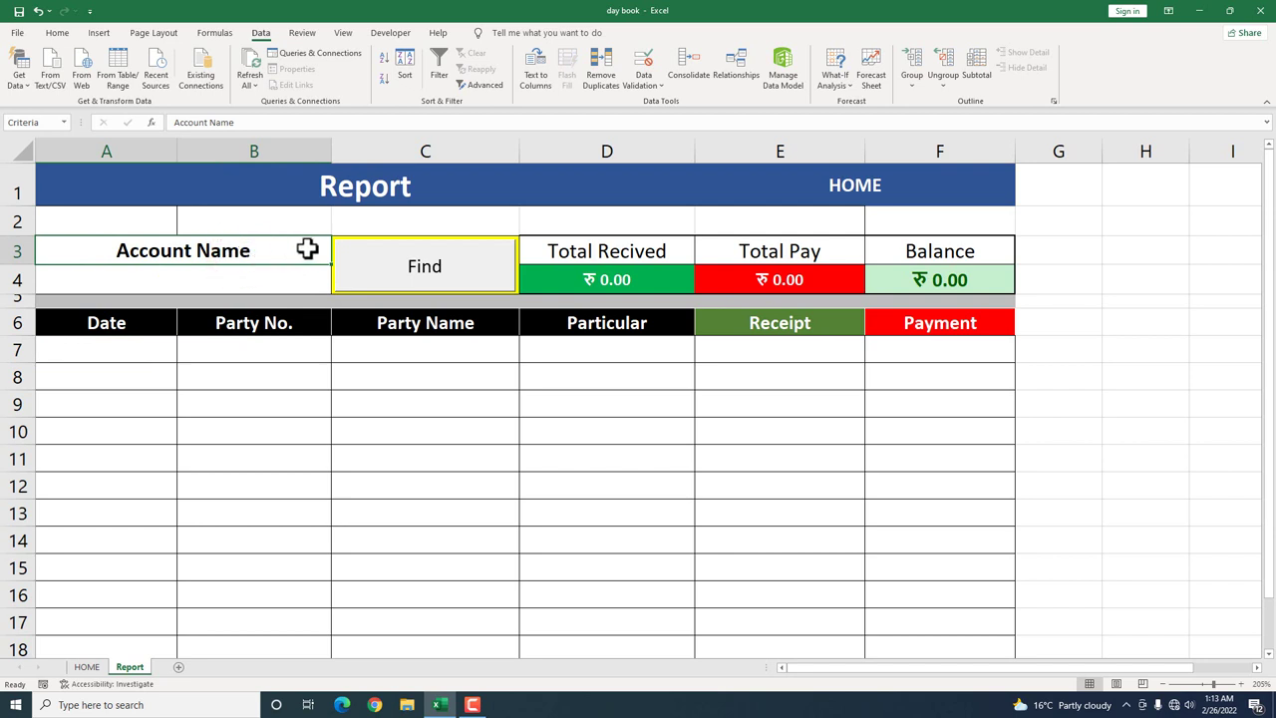
Give the Account Name cell a List data validation sourced from the headers A6:F6.
{"action": "left_click", "coordinate": [655, 89]}
{"action": "left_click", "coordinate": [658, 104]}
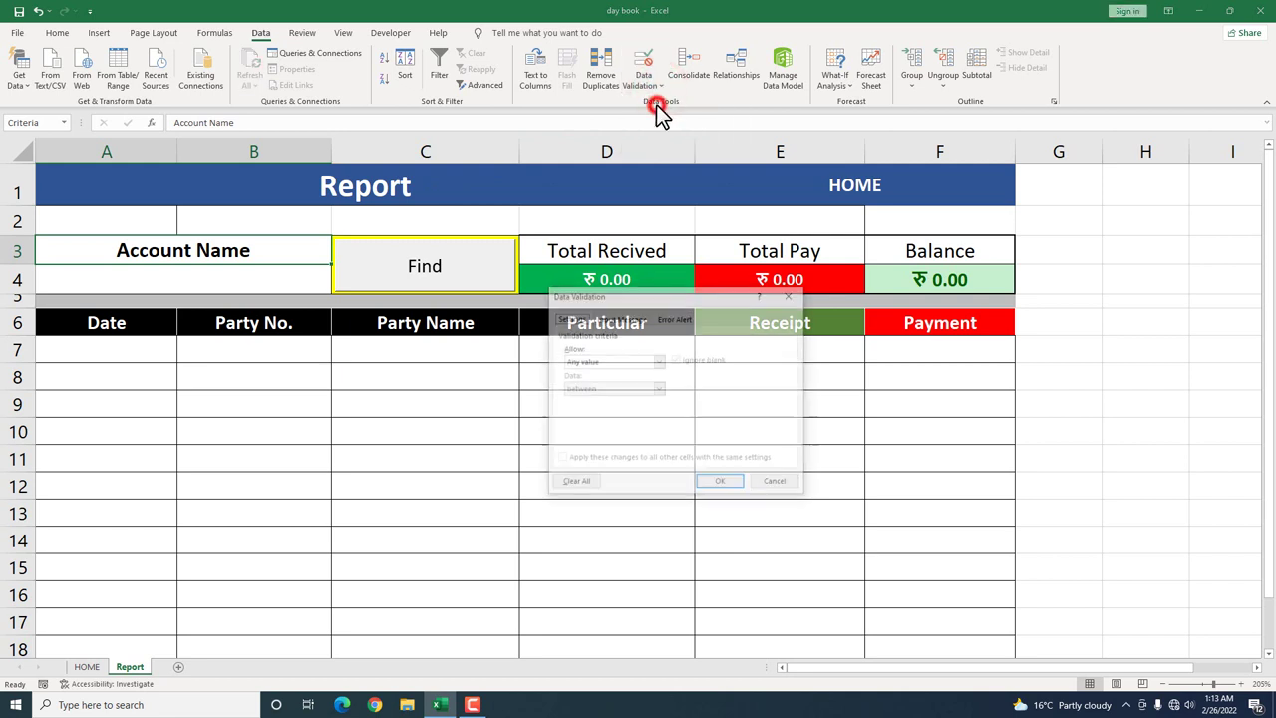
{"action": "left_click", "coordinate": [625, 359]}
{"action": "left_click", "coordinate": [602, 401]}
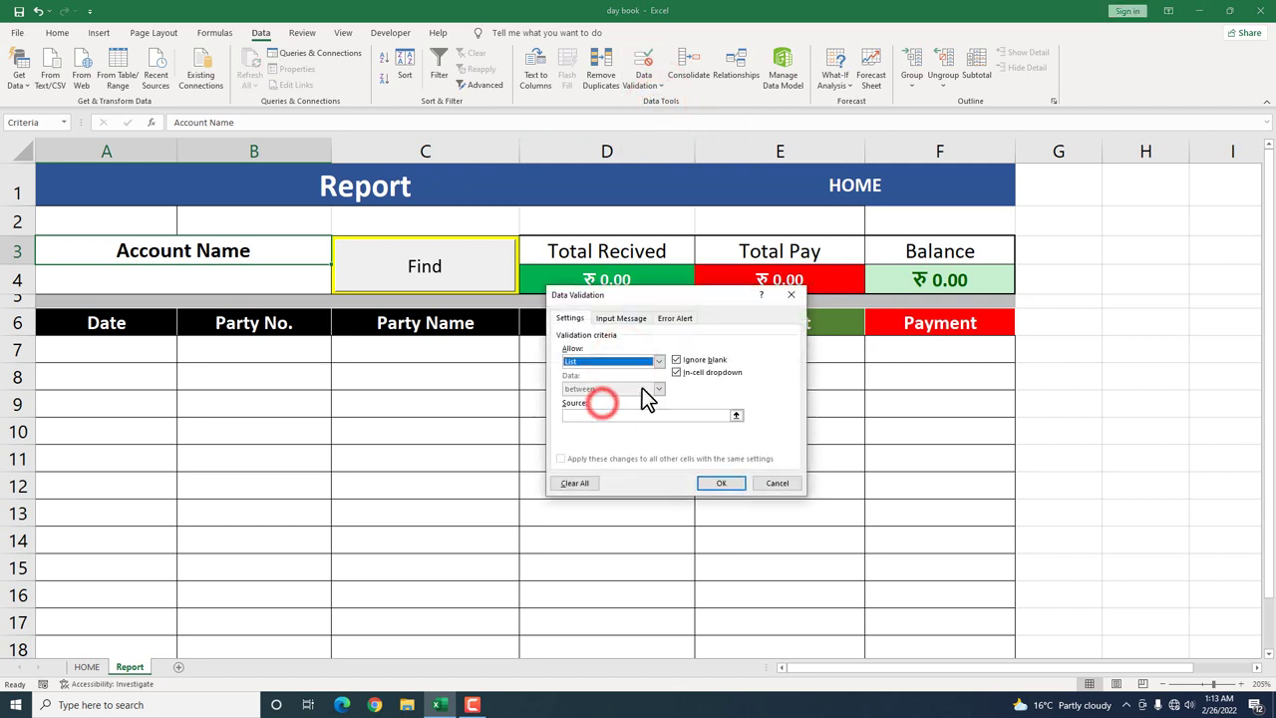
{"action": "left_click", "coordinate": [638, 415]}
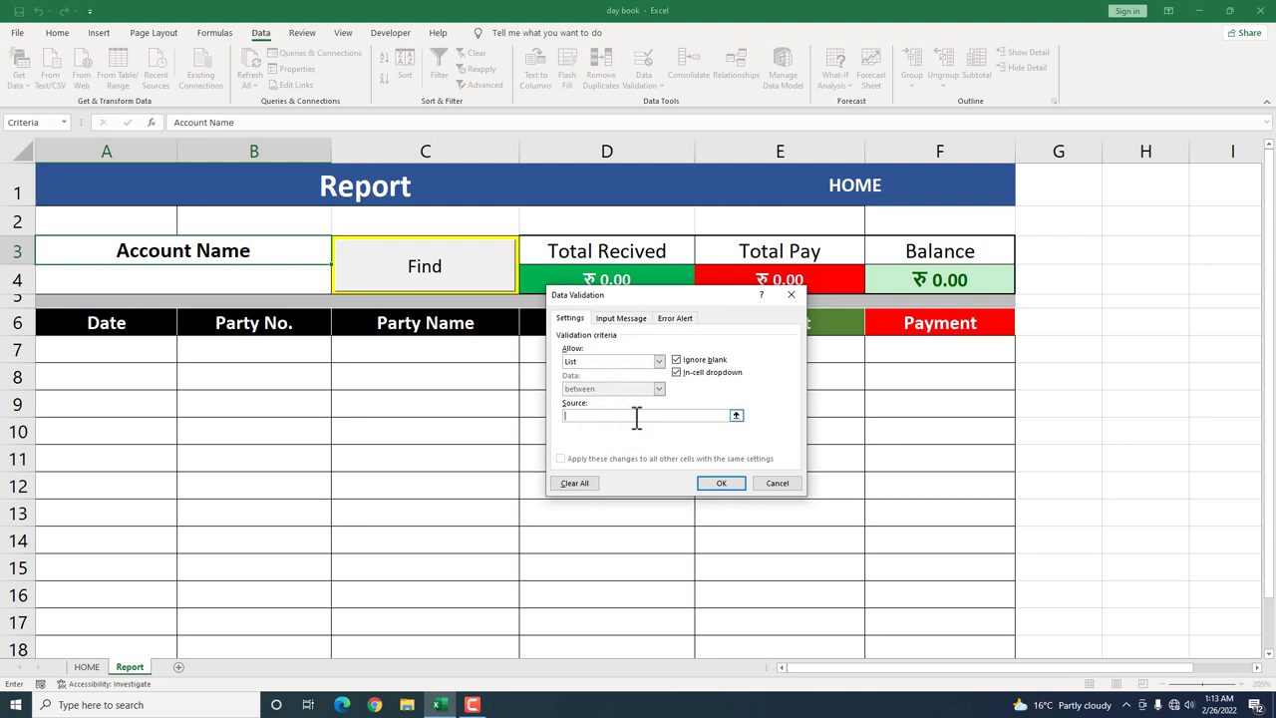
{"action": "left_click_drag", "start_coordinate": [107, 322], "coordinate": [884, 329]}
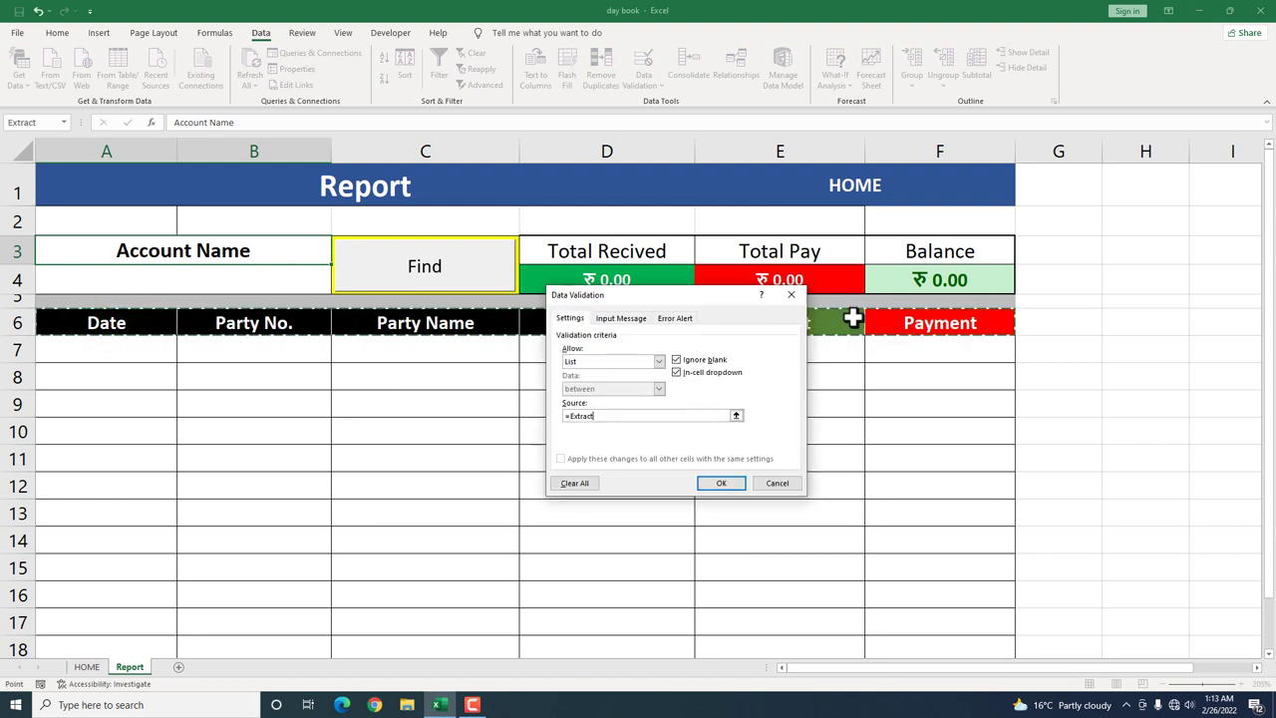
{"action": "left_click", "coordinate": [710, 488]}
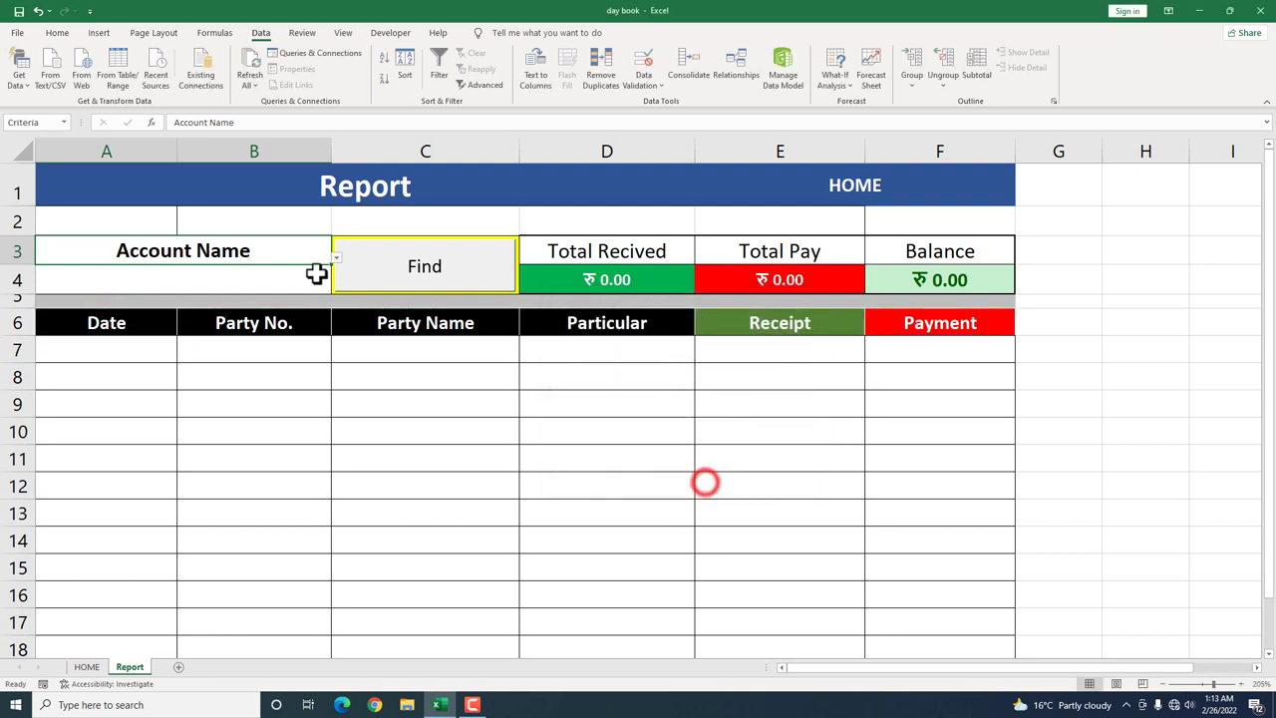
{"action": "left_click", "coordinate": [337, 260]}
Narrow the Find button from both sides so it no longer covers the criteria cell.
{"action": "left_click", "coordinate": [337, 261]}
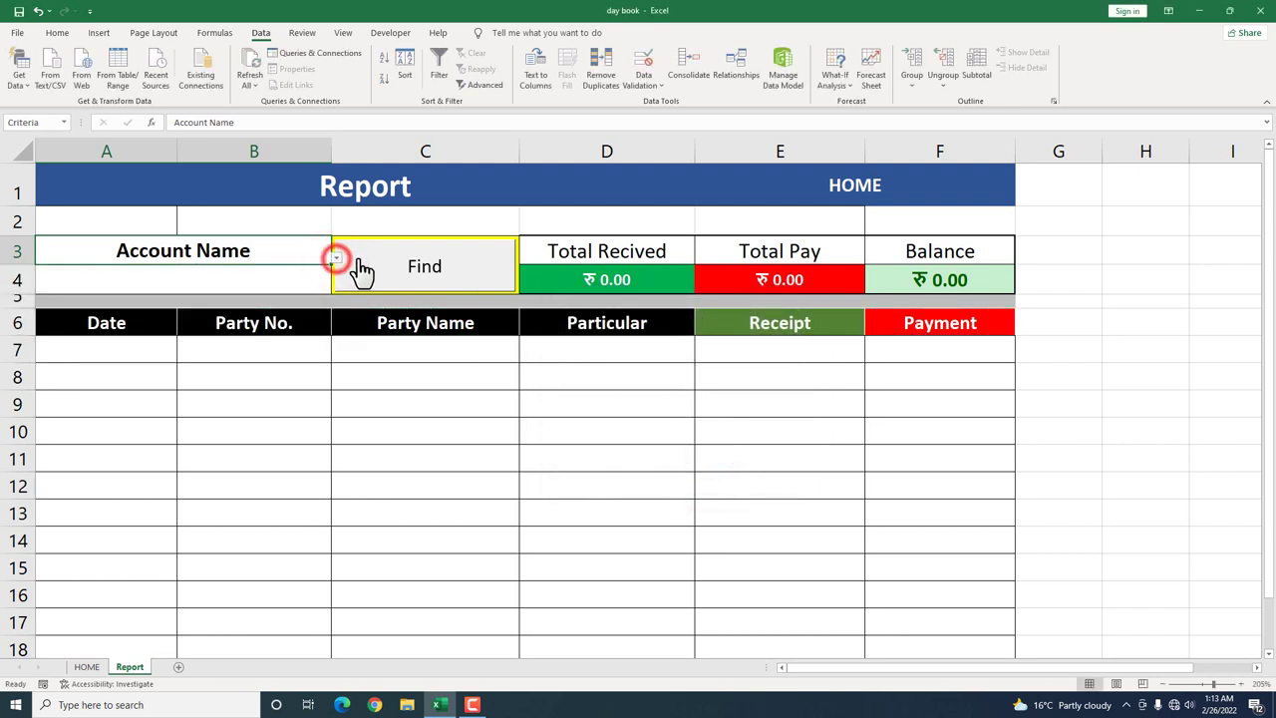
{"action": "right_click", "coordinate": [338, 278]}
{"action": "left_click_drag", "start_coordinate": [334, 267], "coordinate": [361, 266]}
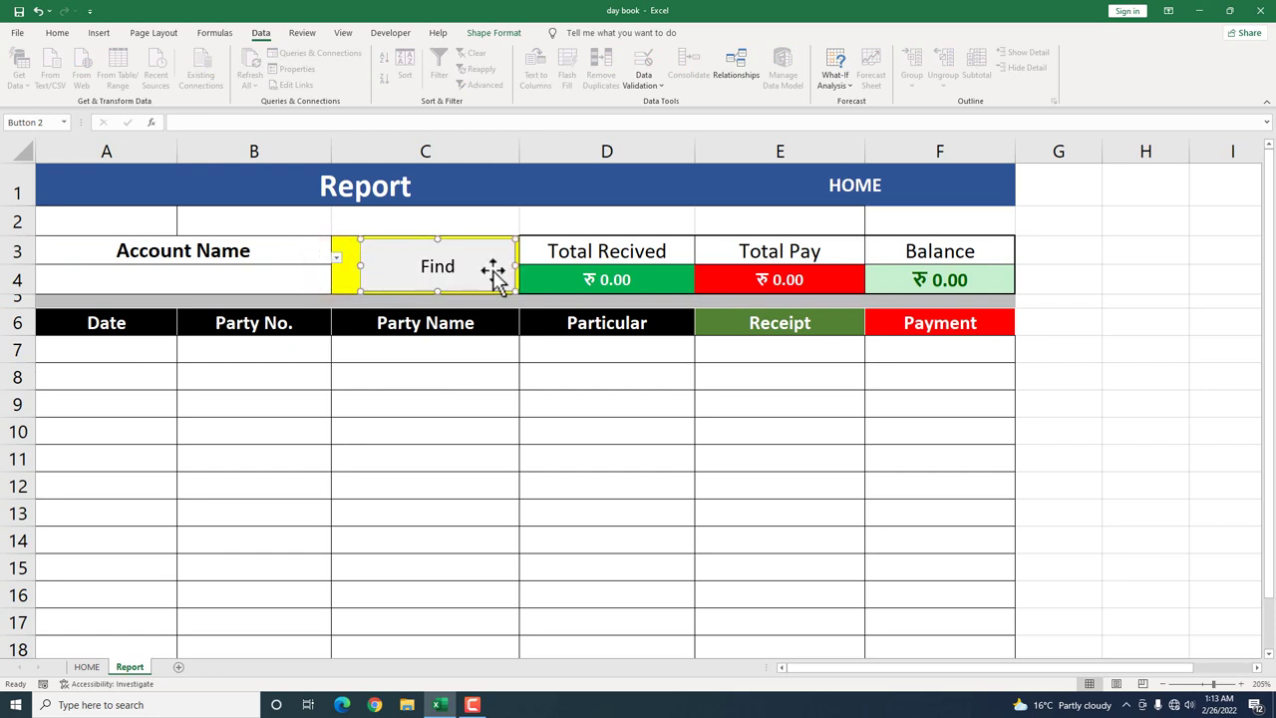
{"action": "left_click_drag", "start_coordinate": [508, 264], "coordinate": [500, 264]}
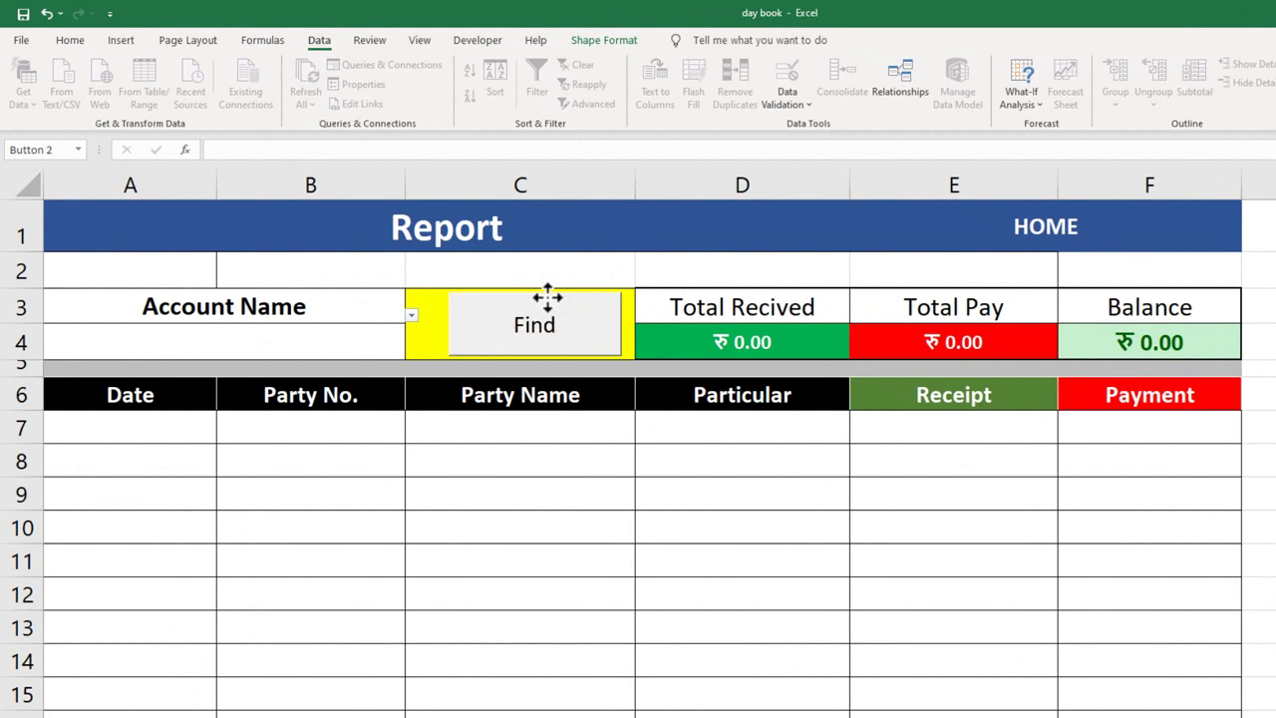
{"action": "left_click", "coordinate": [512, 461]}
Choose Party No. from the criteria cell's header dropdown.
{"action": "left_click", "coordinate": [388, 317]}
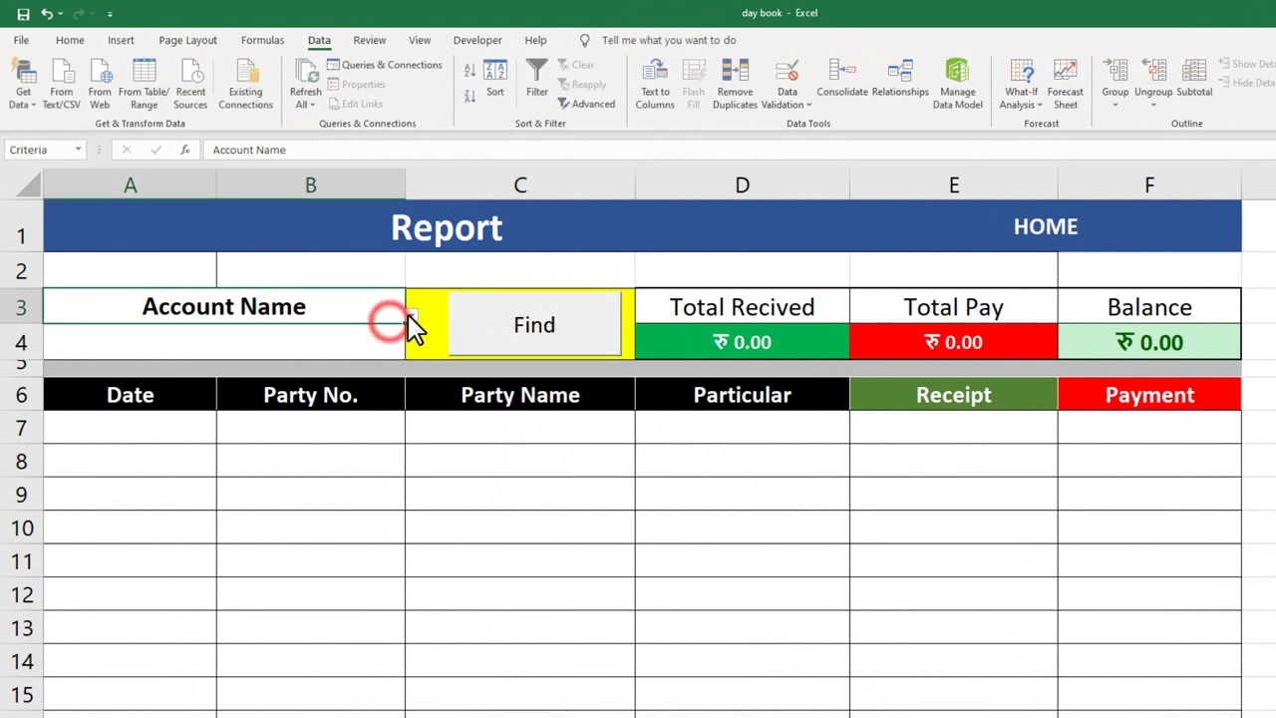
{"action": "left_click", "coordinate": [409, 315]}
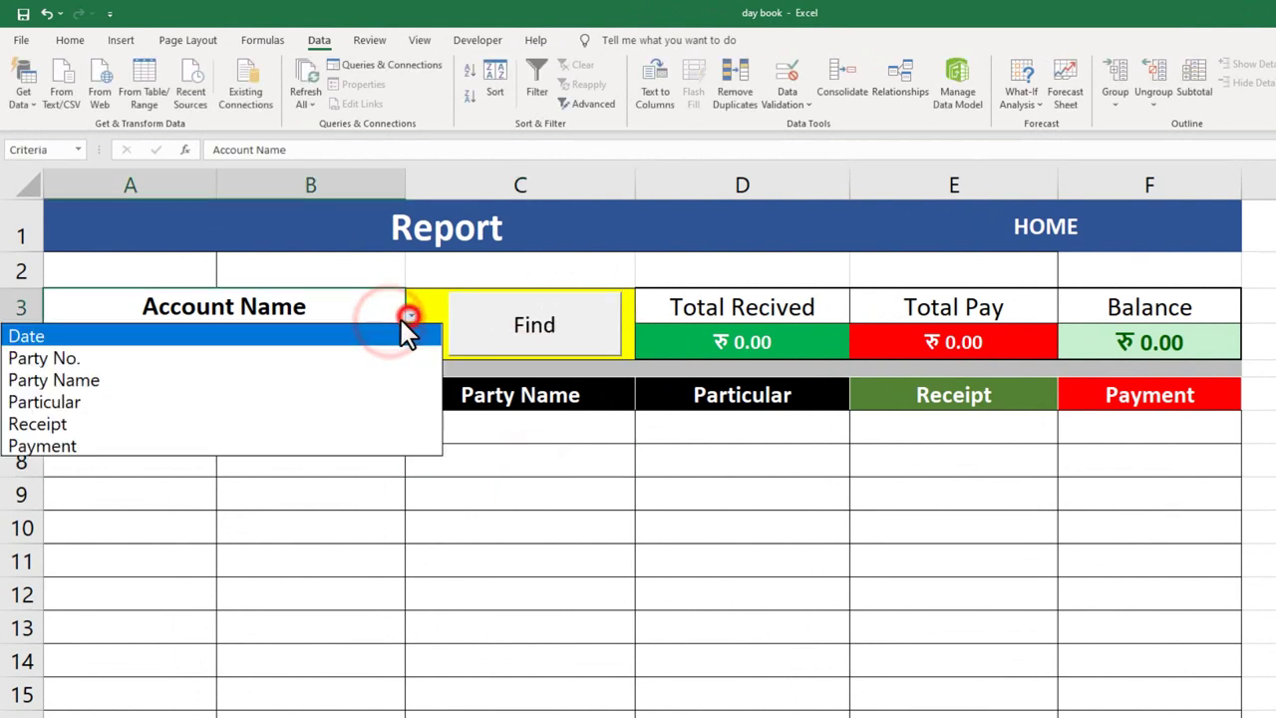
{"action": "left_click", "coordinate": [240, 358]}
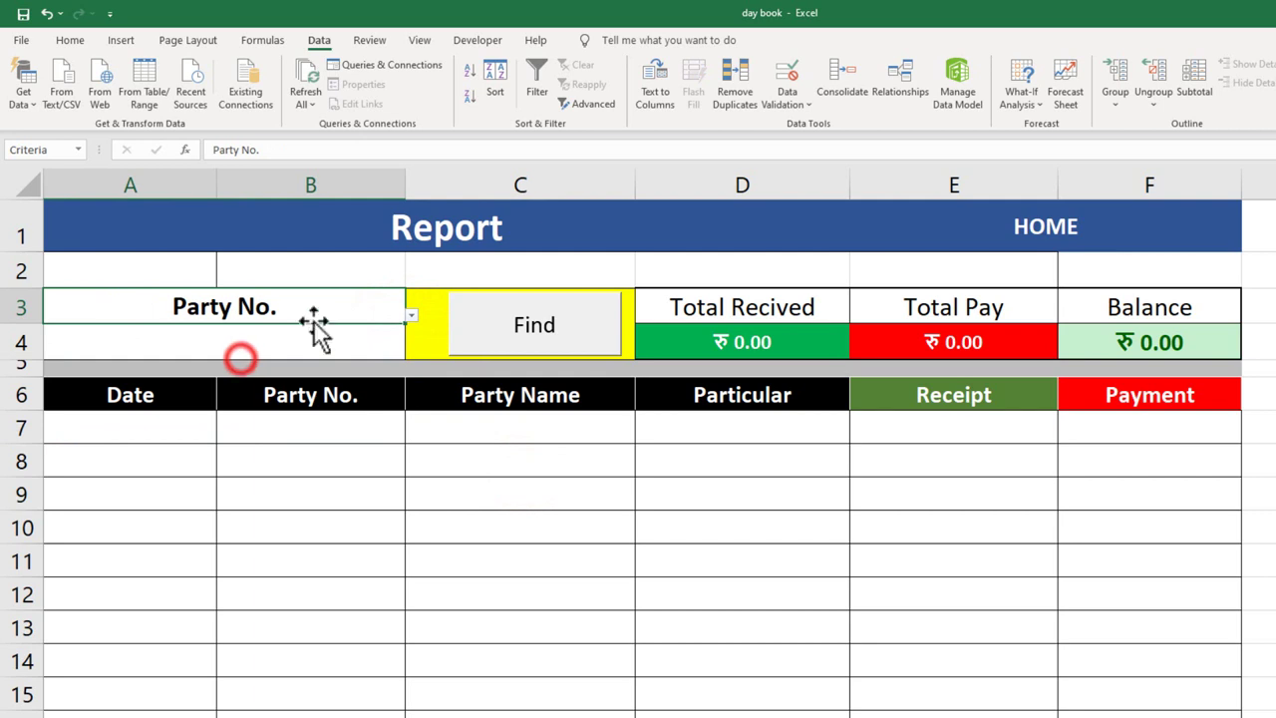
{"action": "left_click", "coordinate": [429, 498]}
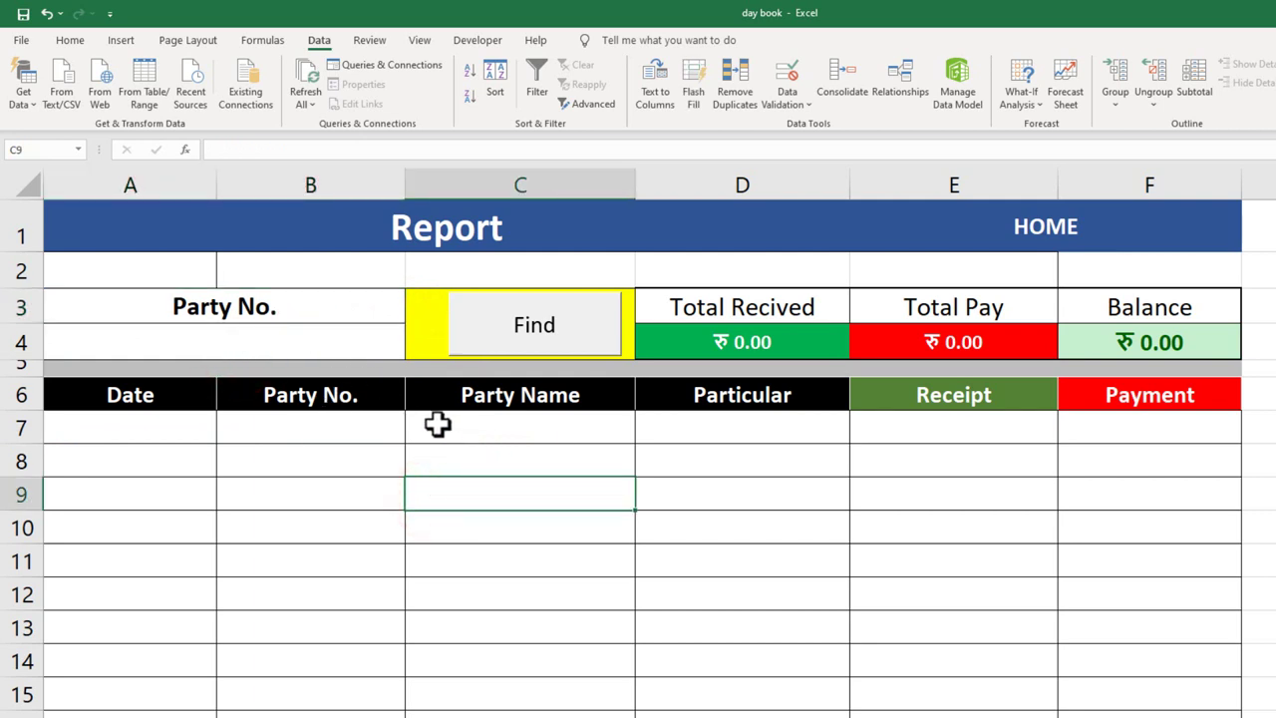
{"action": "left_click", "coordinate": [184, 428]}
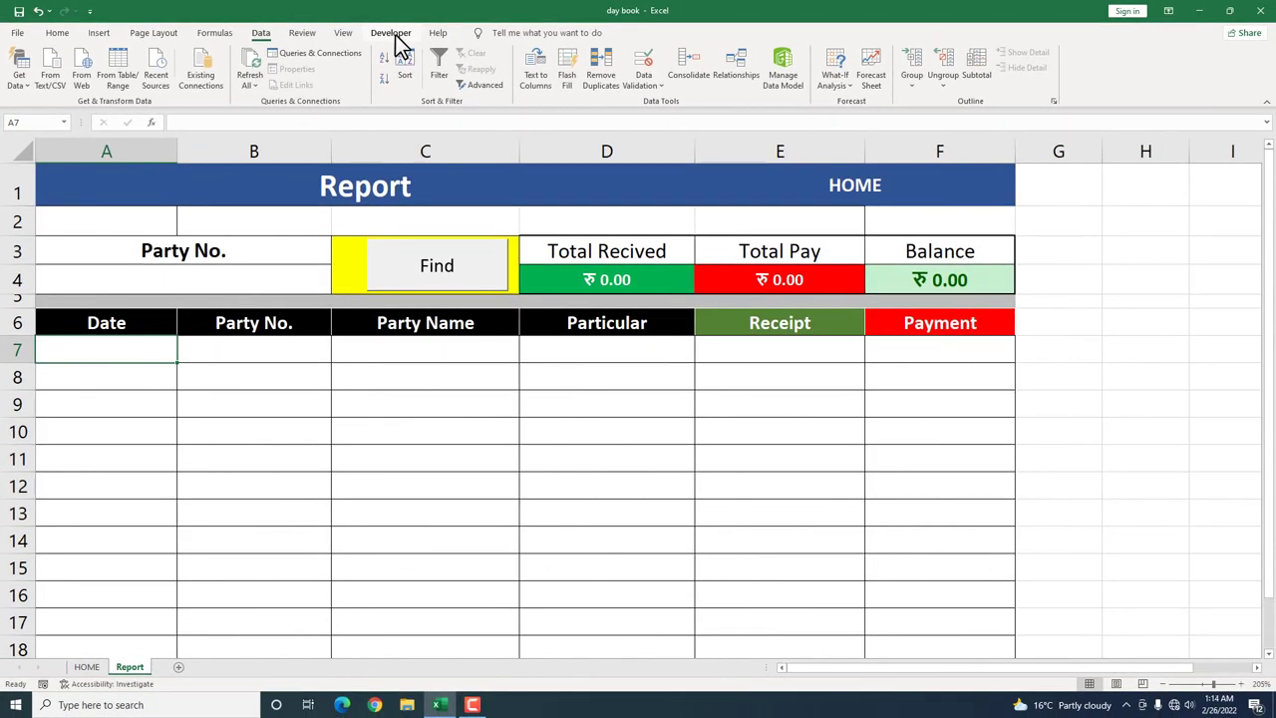
Enable the Developer tab through Excel Options' Customize Ribbon and display it.
{"action": "left_click", "coordinate": [17, 35]}
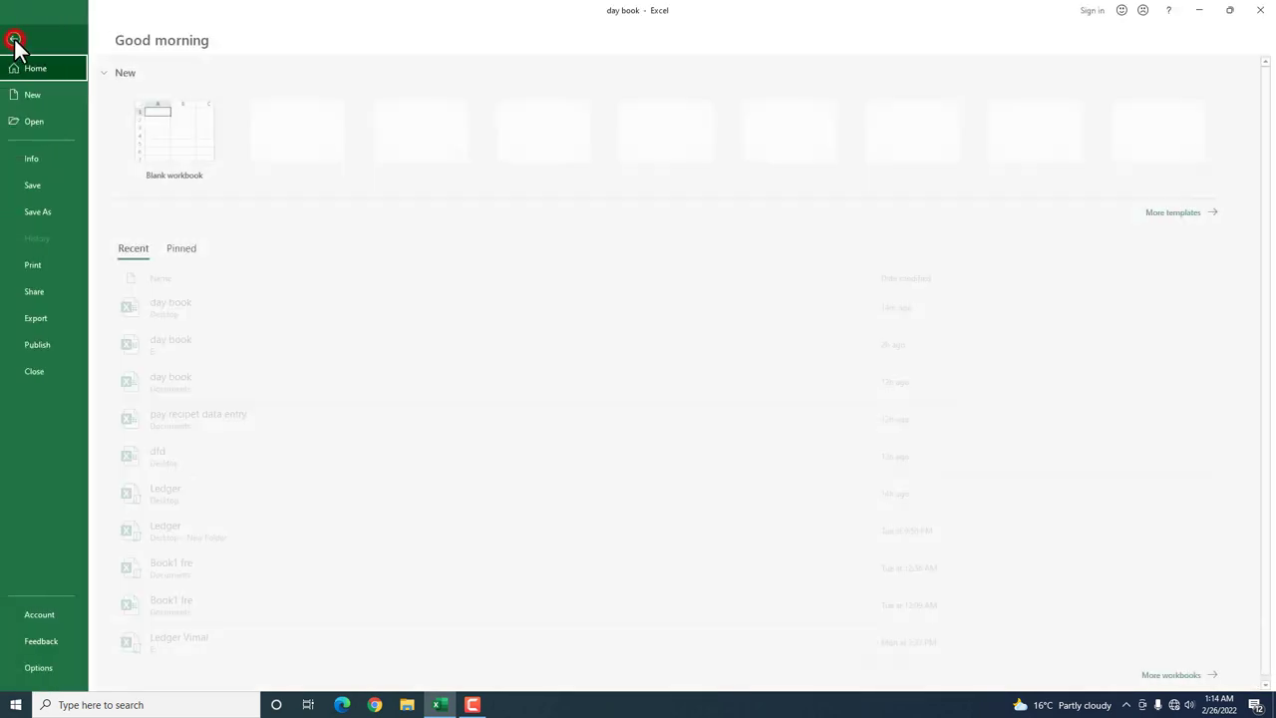
{"action": "left_click", "coordinate": [45, 667]}
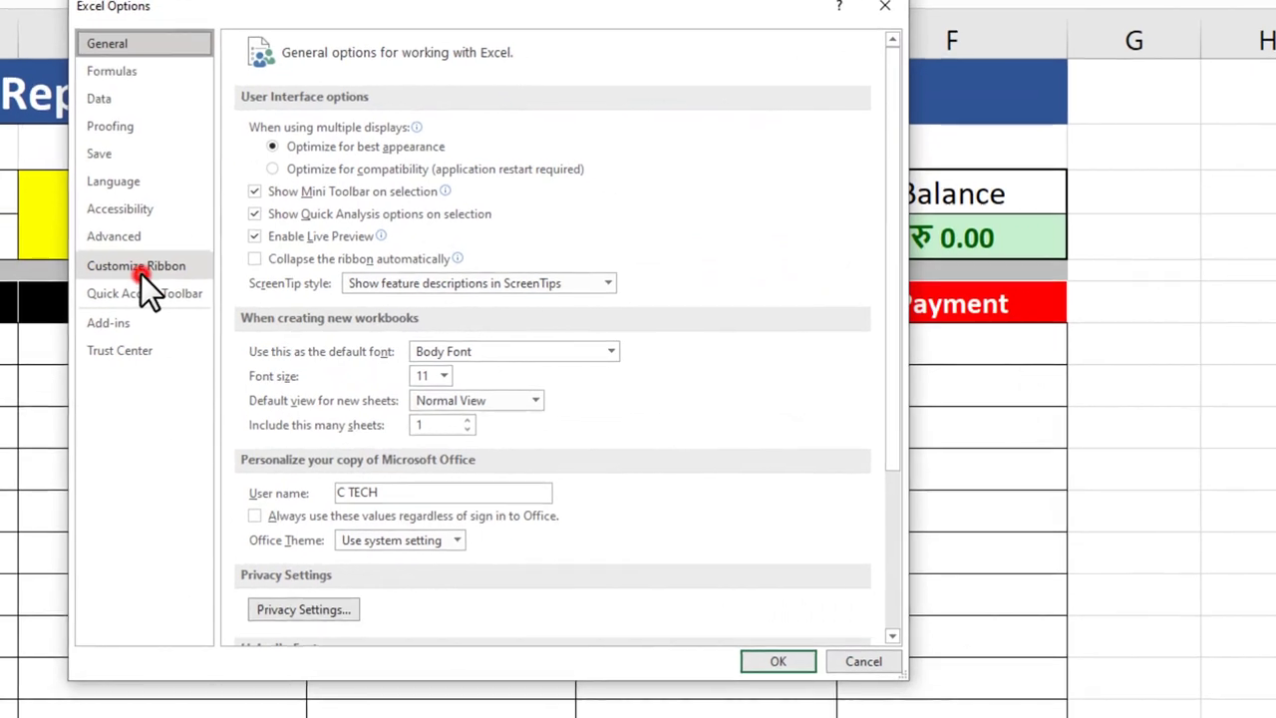
{"action": "left_click", "coordinate": [413, 301]}
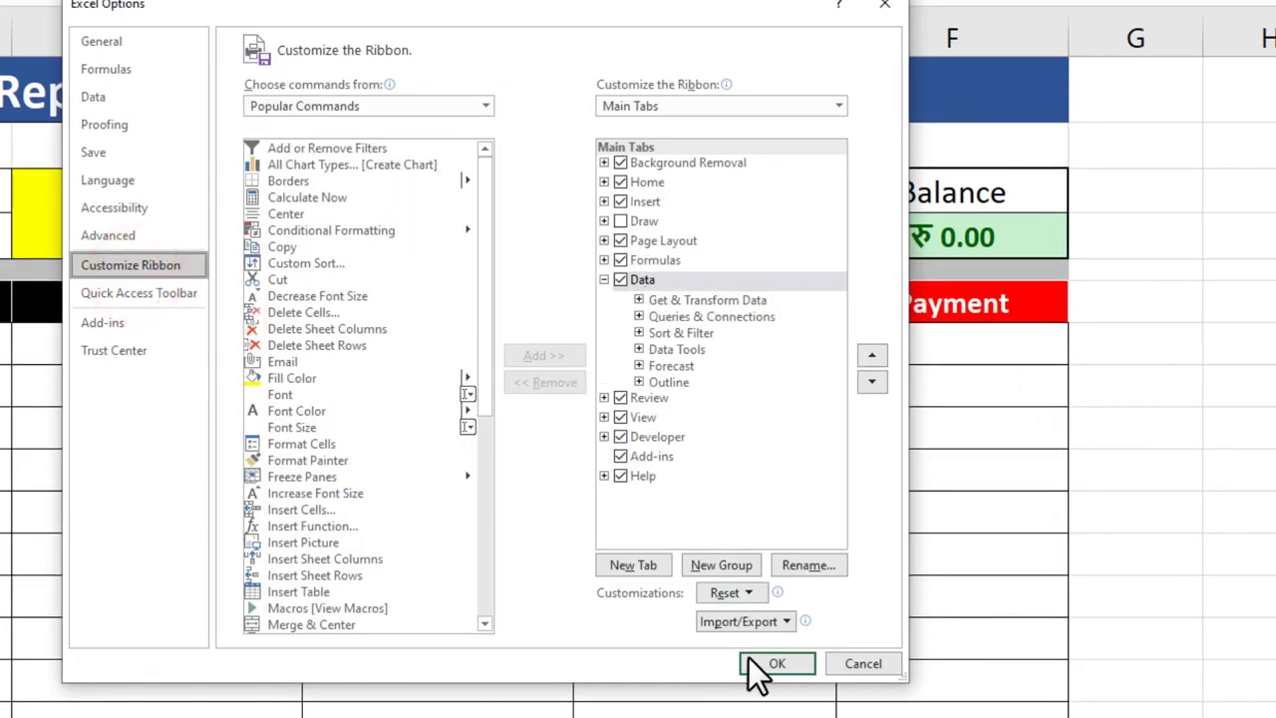
{"action": "left_click", "coordinate": [890, 10]}
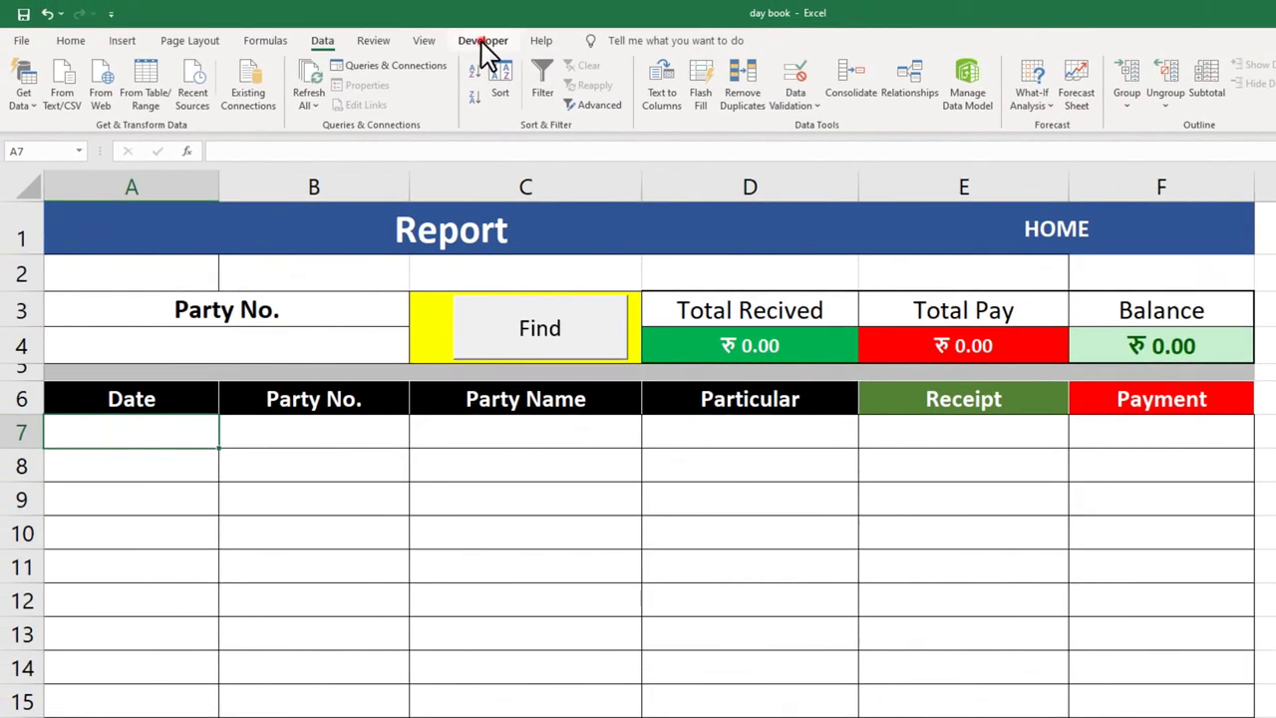
{"action": "left_click", "coordinate": [481, 40]}
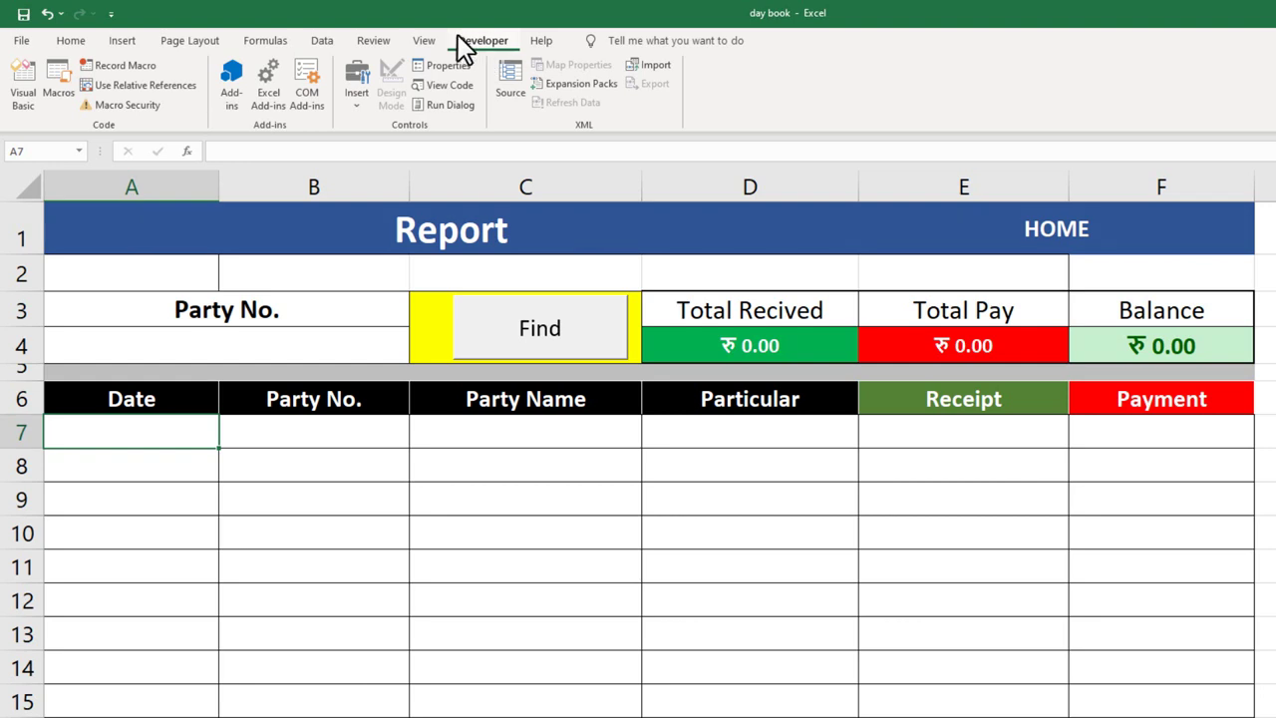
Start recording a macro named 'filter' stored in This Workbook.
{"action": "left_click", "coordinate": [126, 63]}
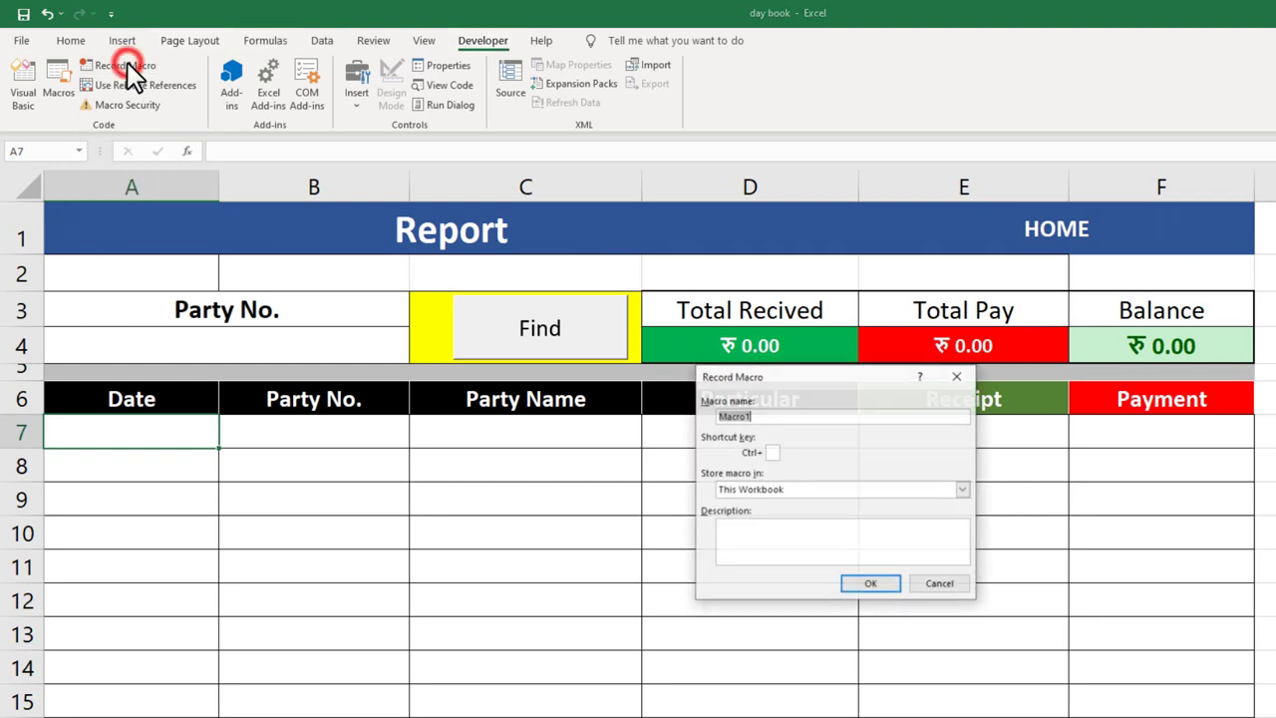
{"action": "double_click", "coordinate": [765, 415]}
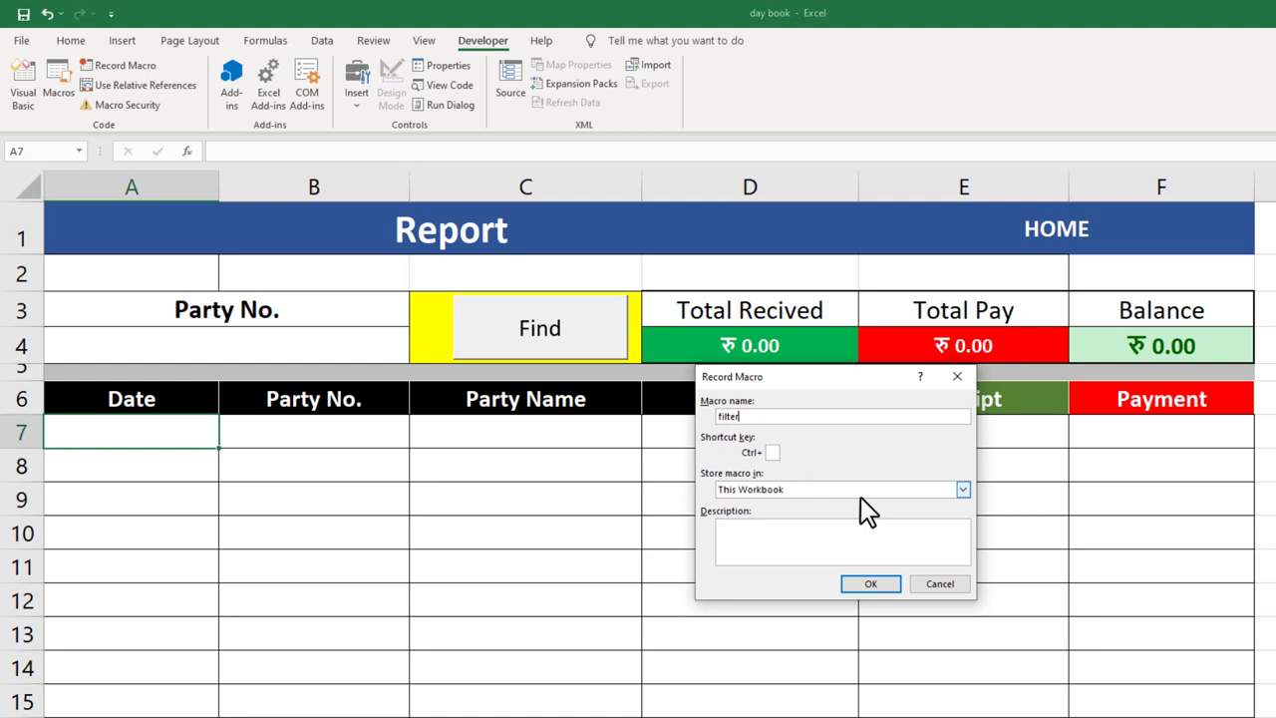
{"action": "left_click", "coordinate": [873, 583]}
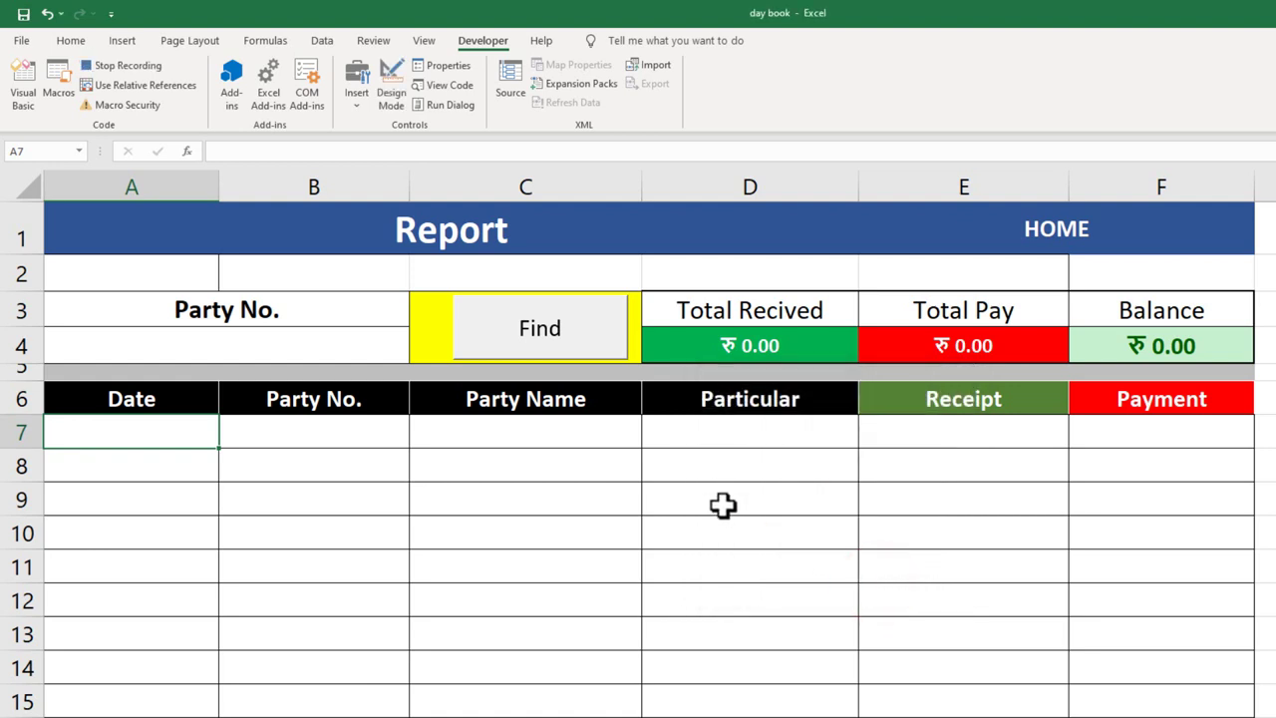
{"action": "left_click", "coordinate": [324, 40]}
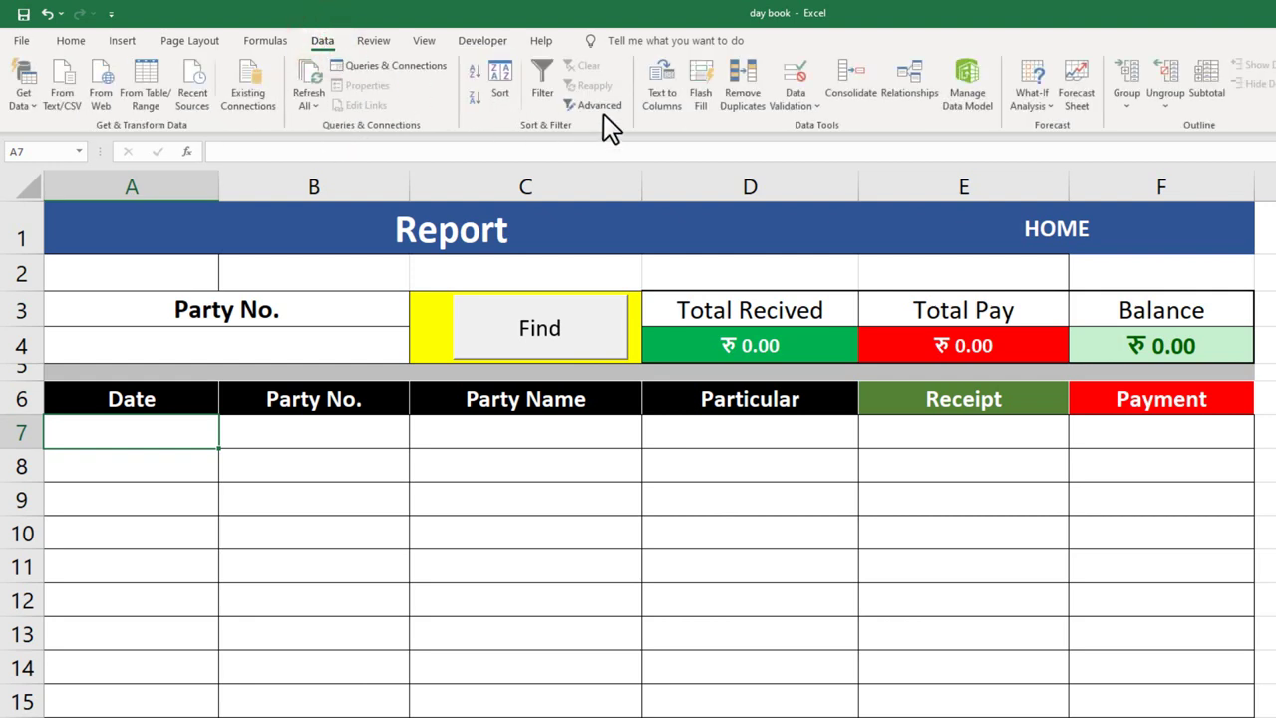
In Advanced Filter, choose copy to another location and clear the old range references.
{"action": "left_click", "coordinate": [603, 107]}
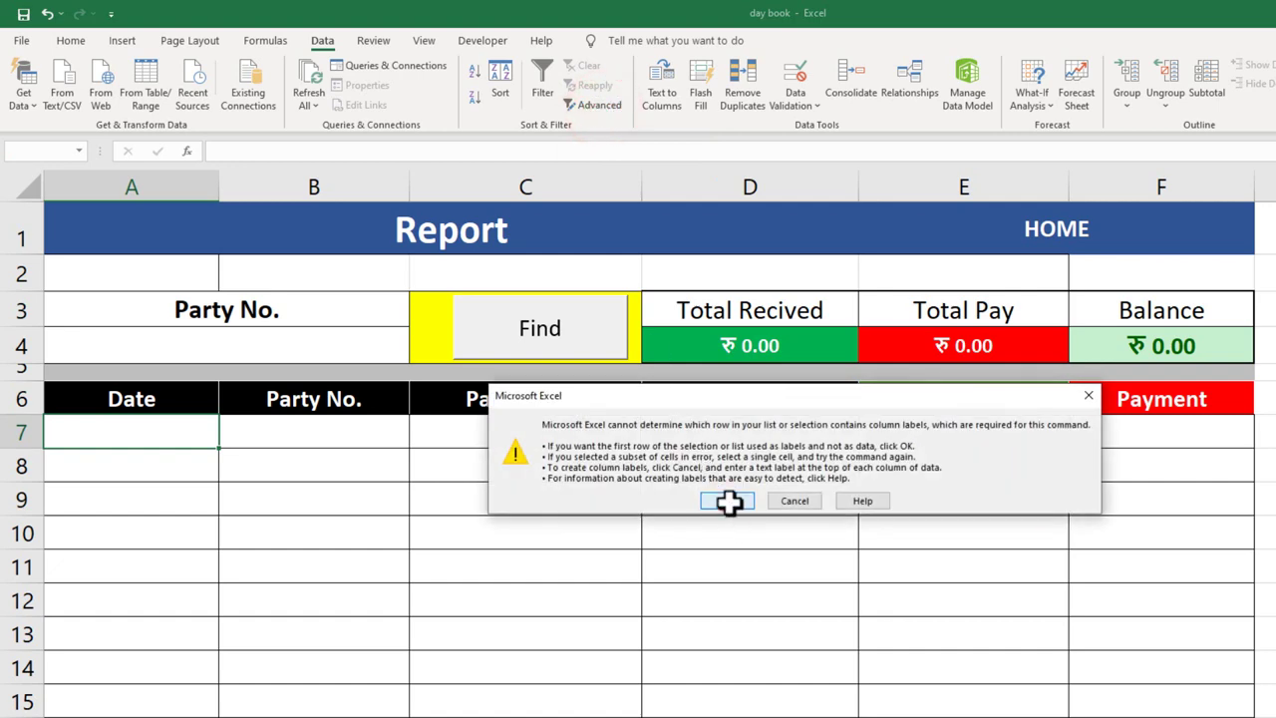
{"action": "left_click", "coordinate": [727, 500]}
{"action": "left_click_drag", "start_coordinate": [827, 401], "coordinate": [971, 443]}
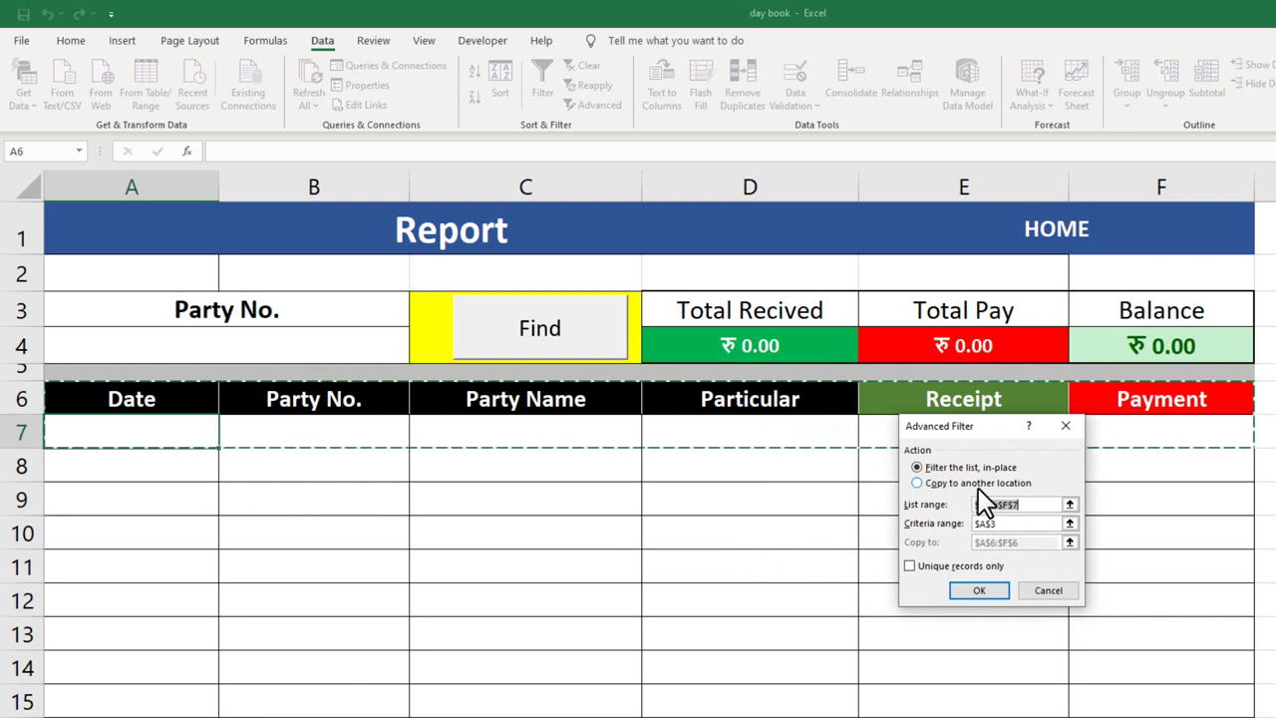
{"action": "left_click", "coordinate": [917, 484]}
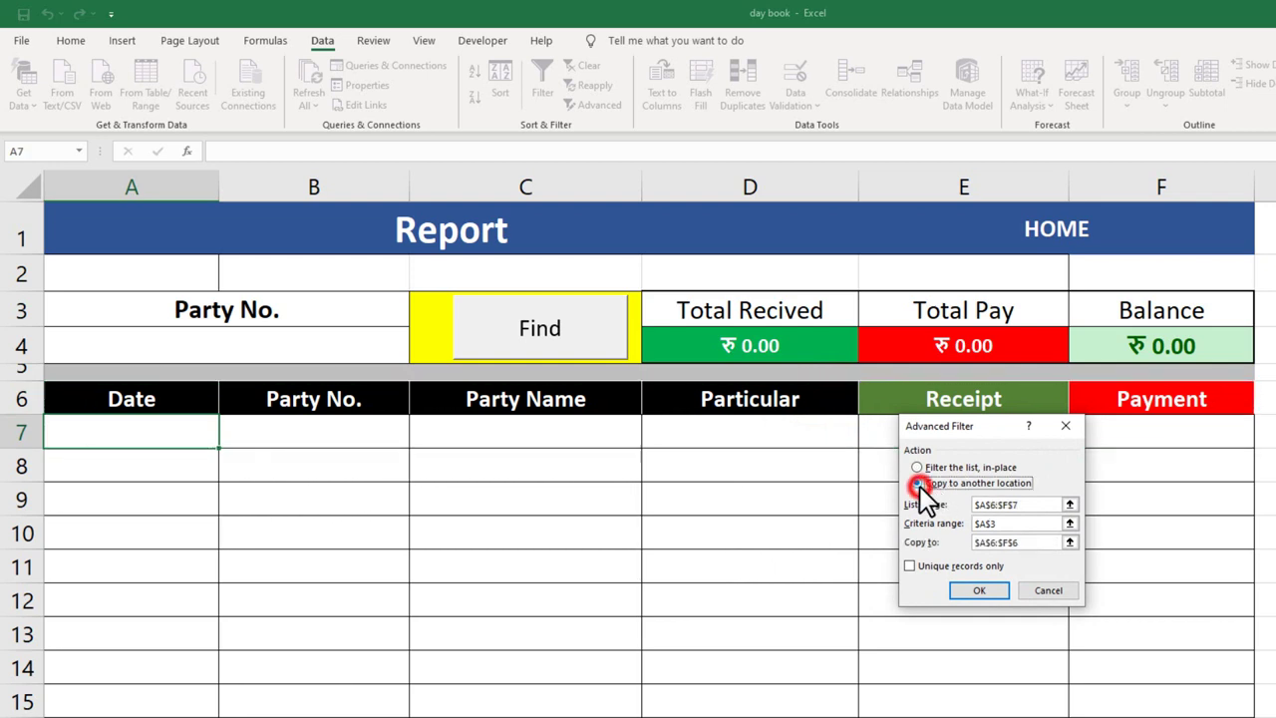
{"action": "left_click_drag", "start_coordinate": [978, 432], "coordinate": [956, 434]}
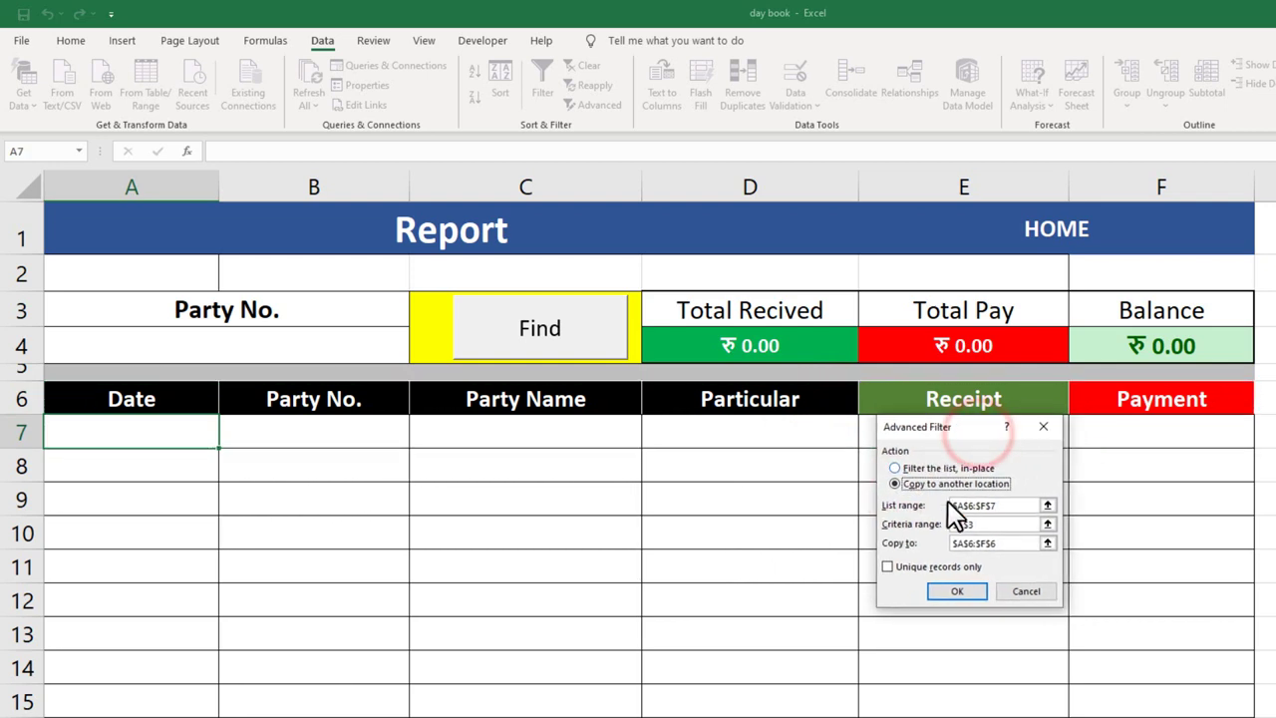
{"action": "left_click_drag", "start_coordinate": [995, 505], "coordinate": [955, 507]}
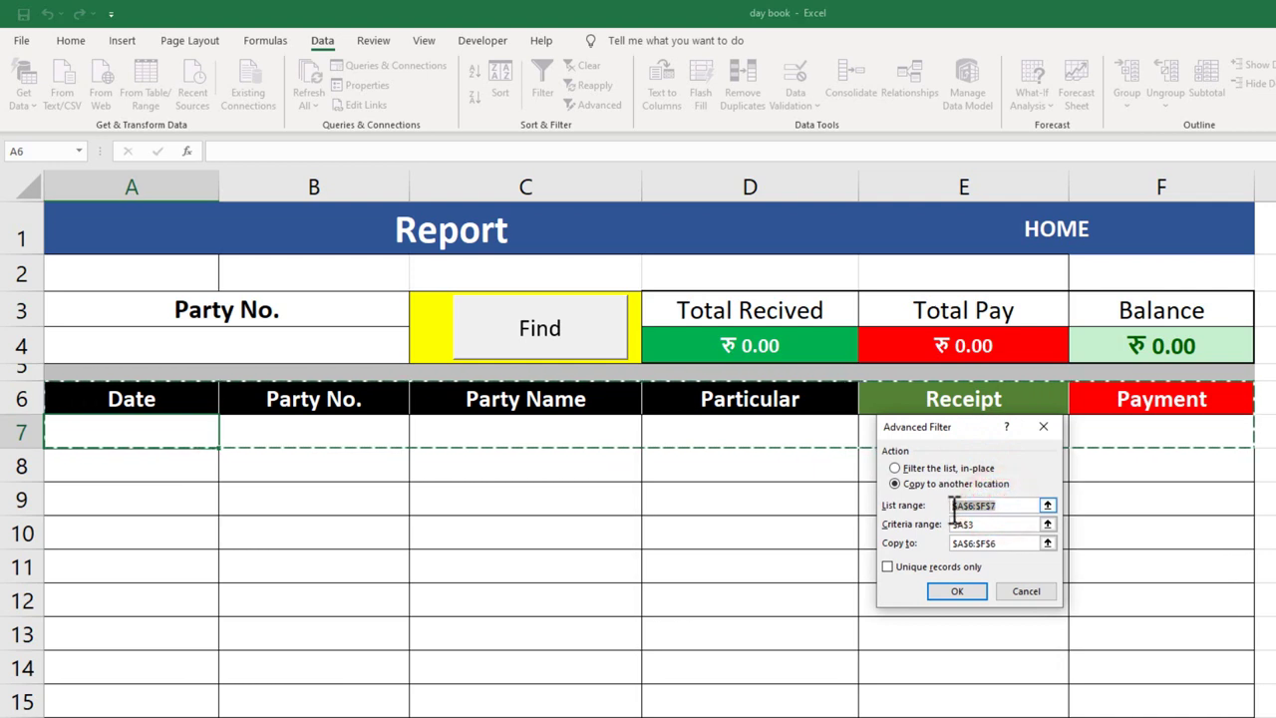
{"action": "key", "text": "BackSpace"}
{"action": "left_click", "coordinate": [971, 523]}
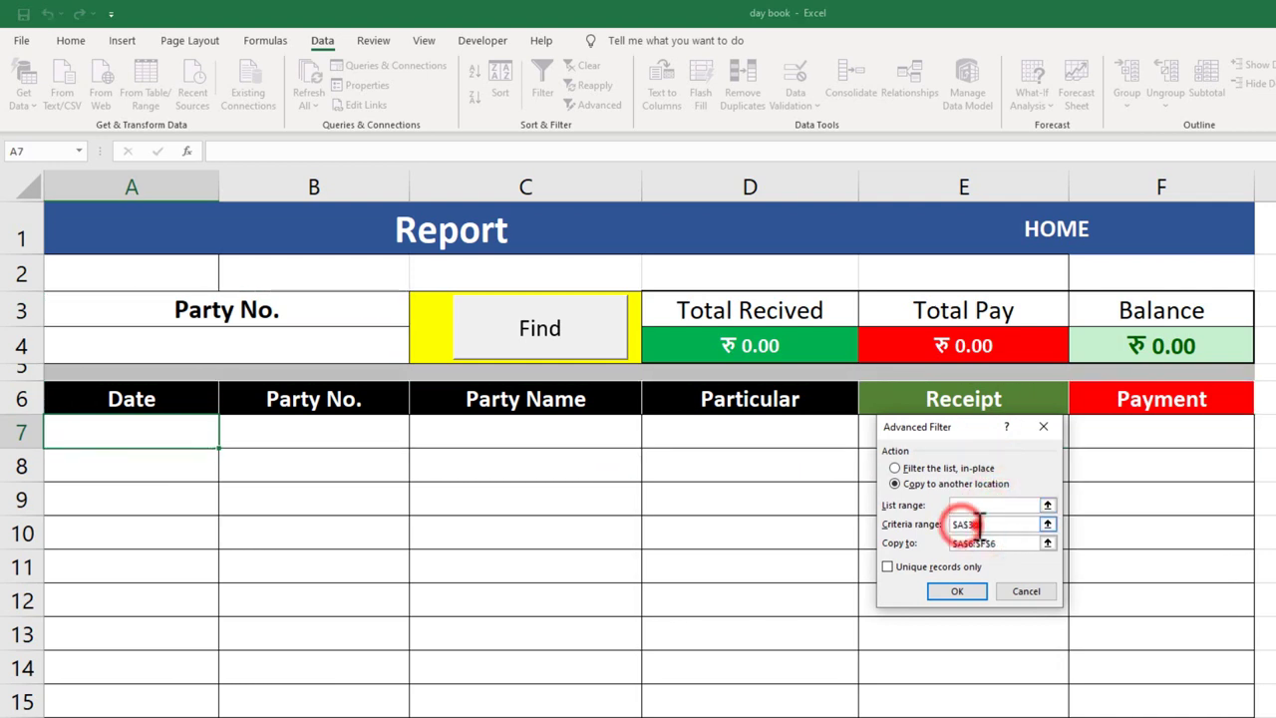
{"action": "mouse_move", "coordinate": [976, 523]}
{"action": "left_mouse_down"}
{"action": "mouse_move", "coordinate": [952, 524]}
{"action": "mouse_move", "coordinate": [933, 546]}
{"action": "left_mouse_up"}
{"action": "key", "text": "BackSpace"}
{"action": "key", "text": "BackSpace"}
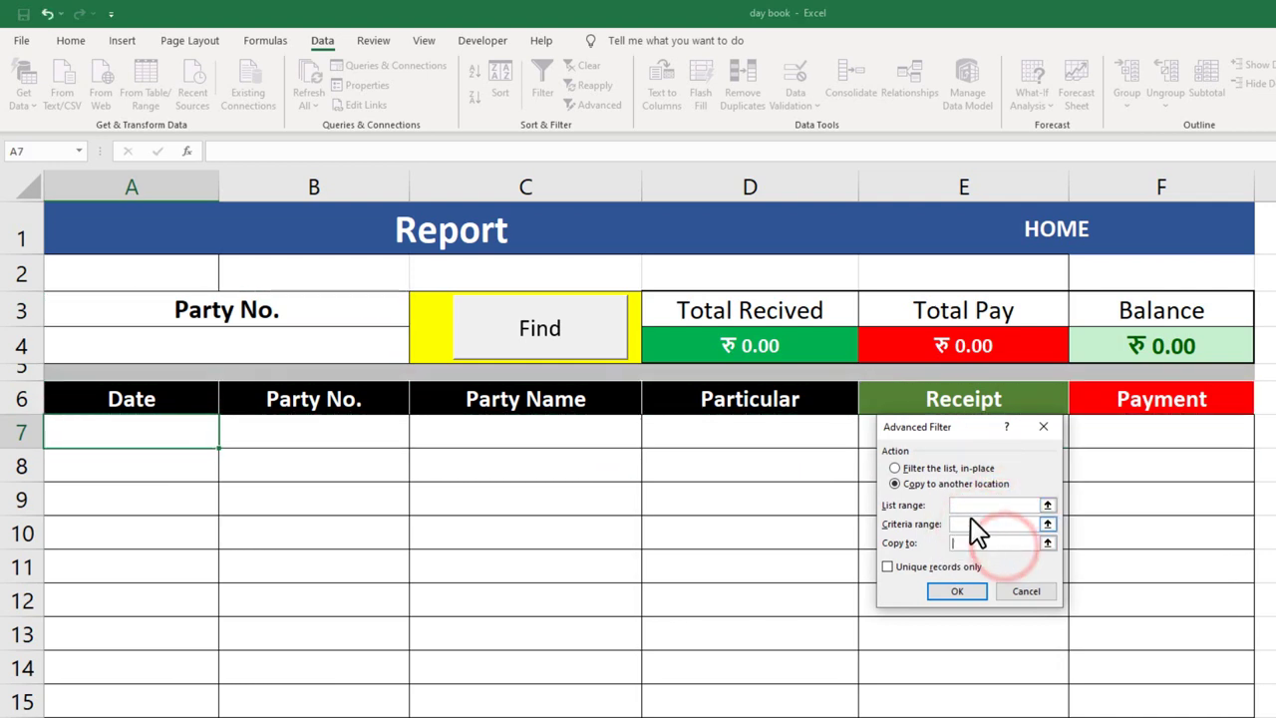
Filter the HOME DAY BOOK table by criteria A3:B4, copying results under Report's row 6 headers.
{"action": "left_click", "coordinate": [959, 505]}
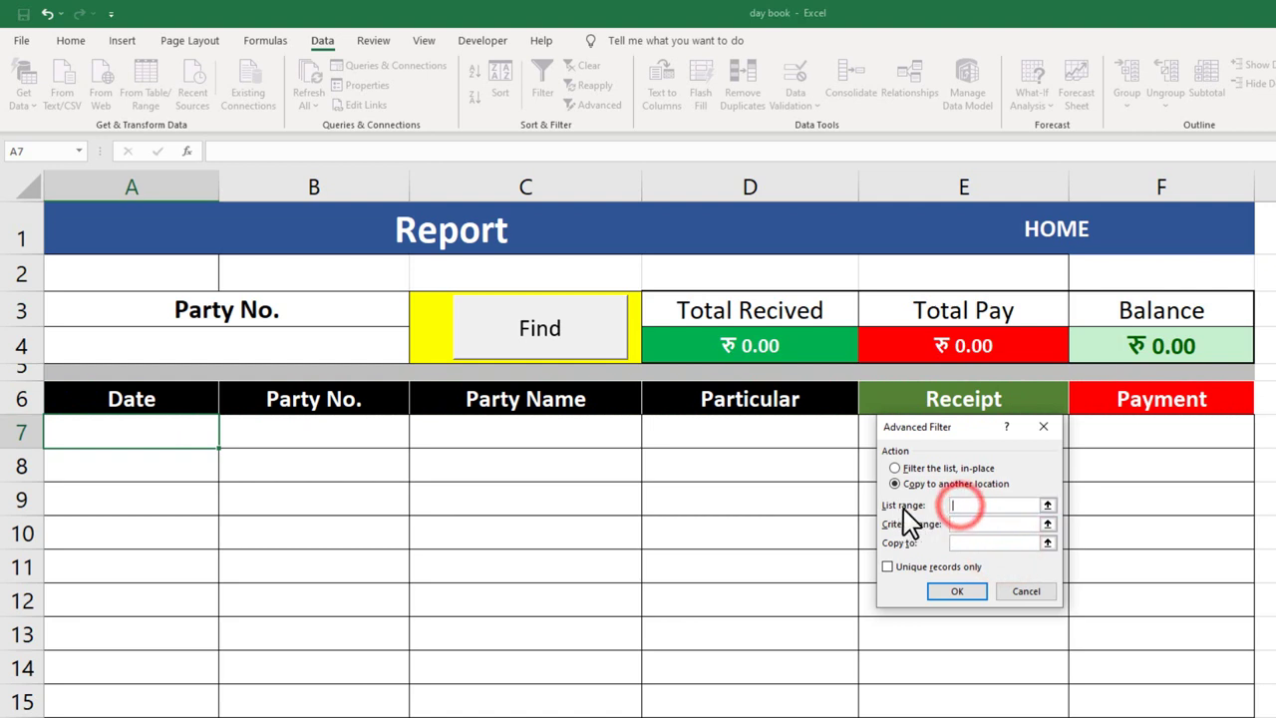
{"action": "left_click", "coordinate": [961, 505]}
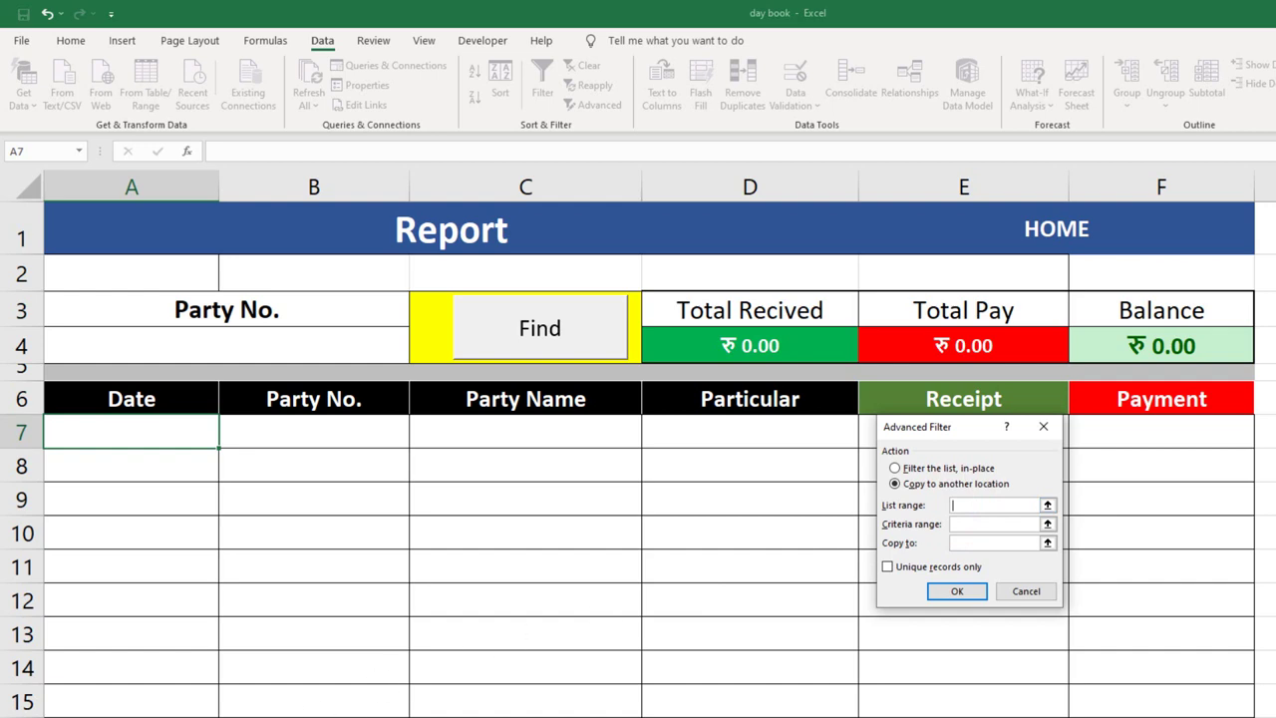
{"action": "type", "text": "HOME!"}
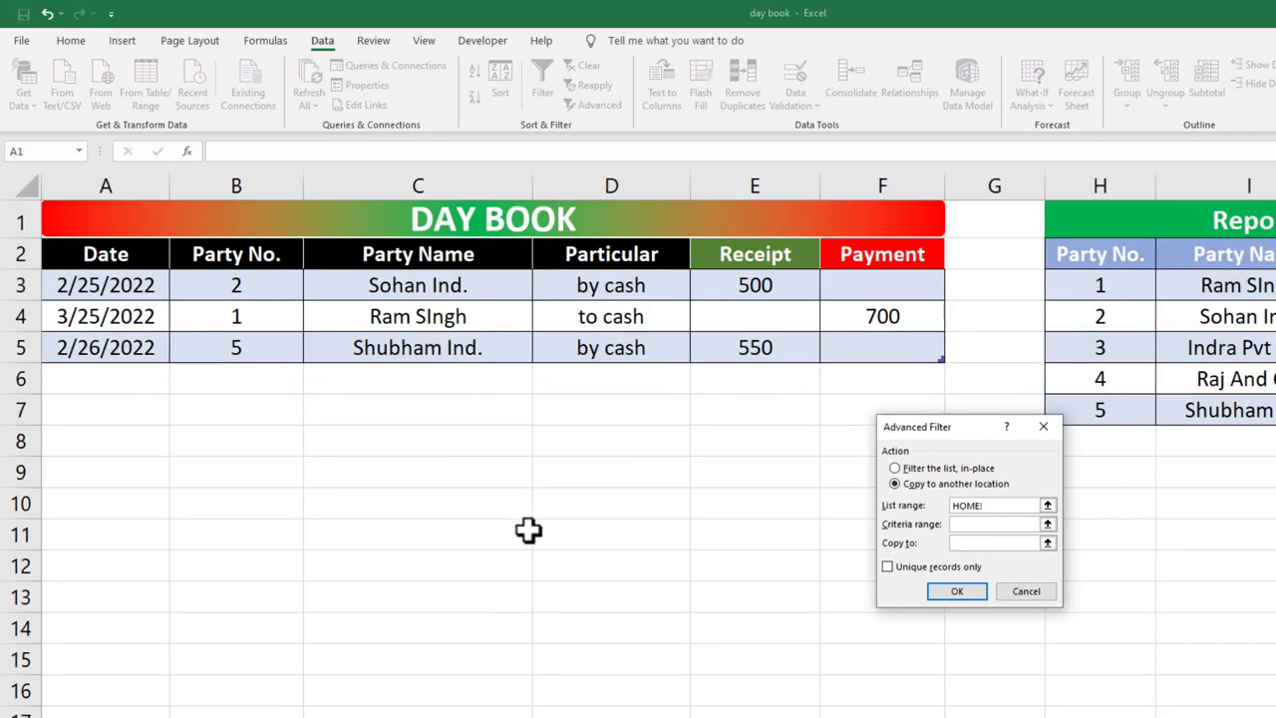
{"action": "left_click_drag", "start_coordinate": [137, 253], "coordinate": [891, 350]}
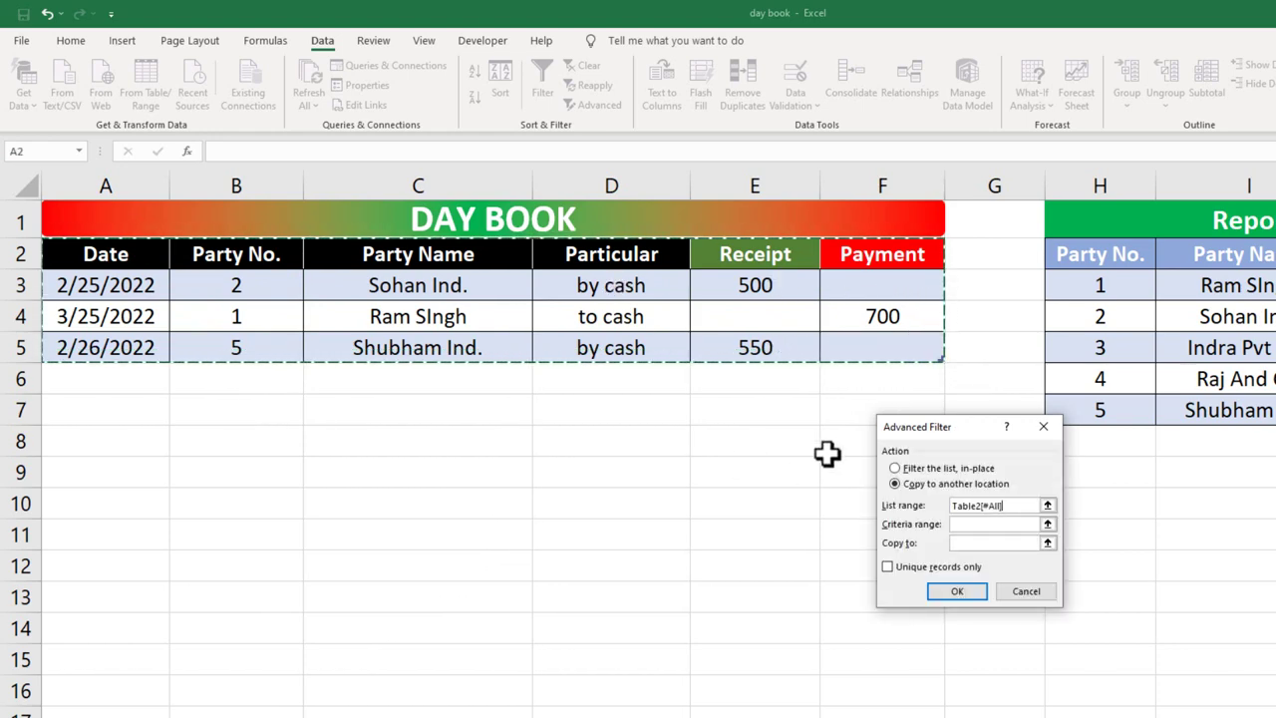
{"action": "left_click", "coordinate": [977, 528]}
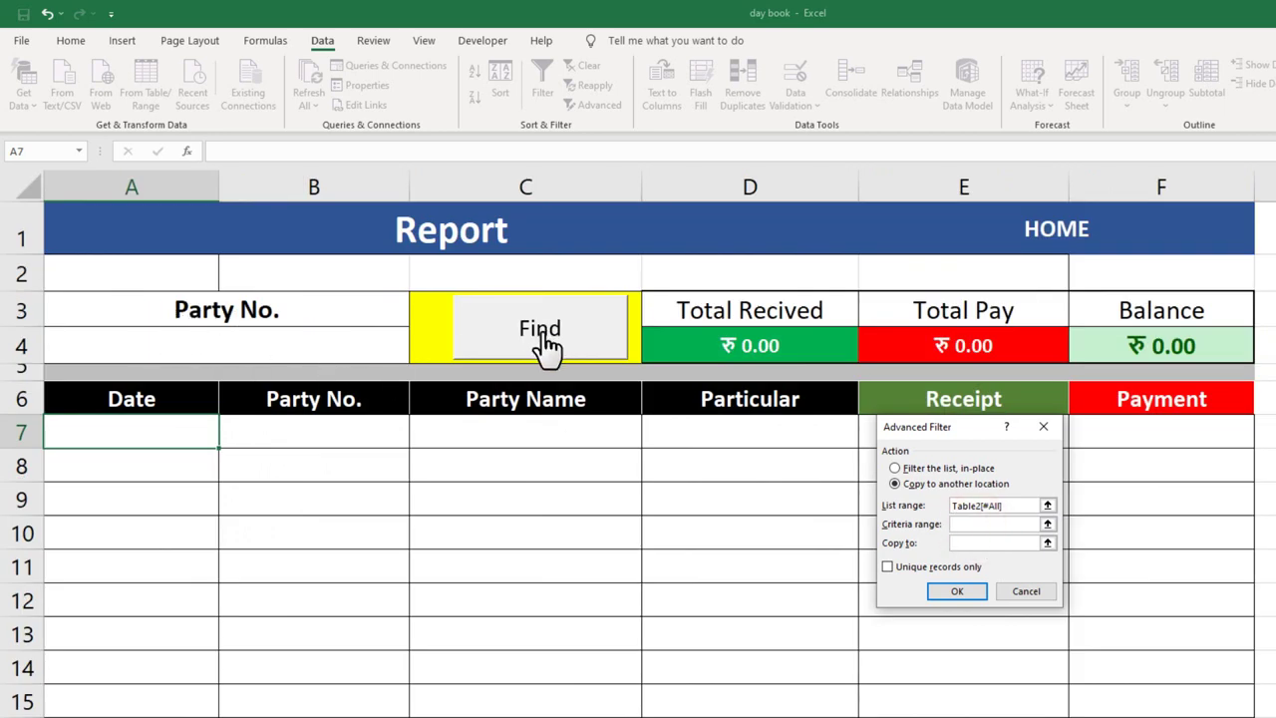
{"action": "left_click_drag", "start_coordinate": [305, 312], "coordinate": [304, 340]}
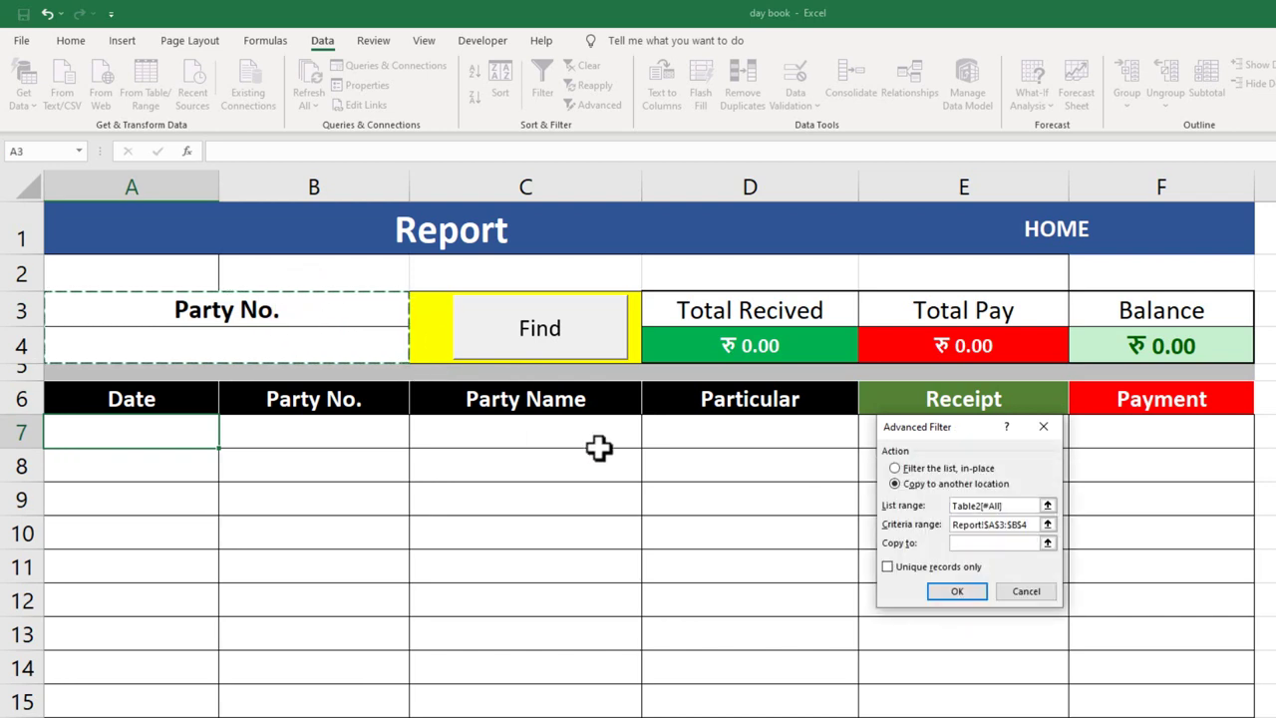
{"action": "left_click", "coordinate": [350, 321]}
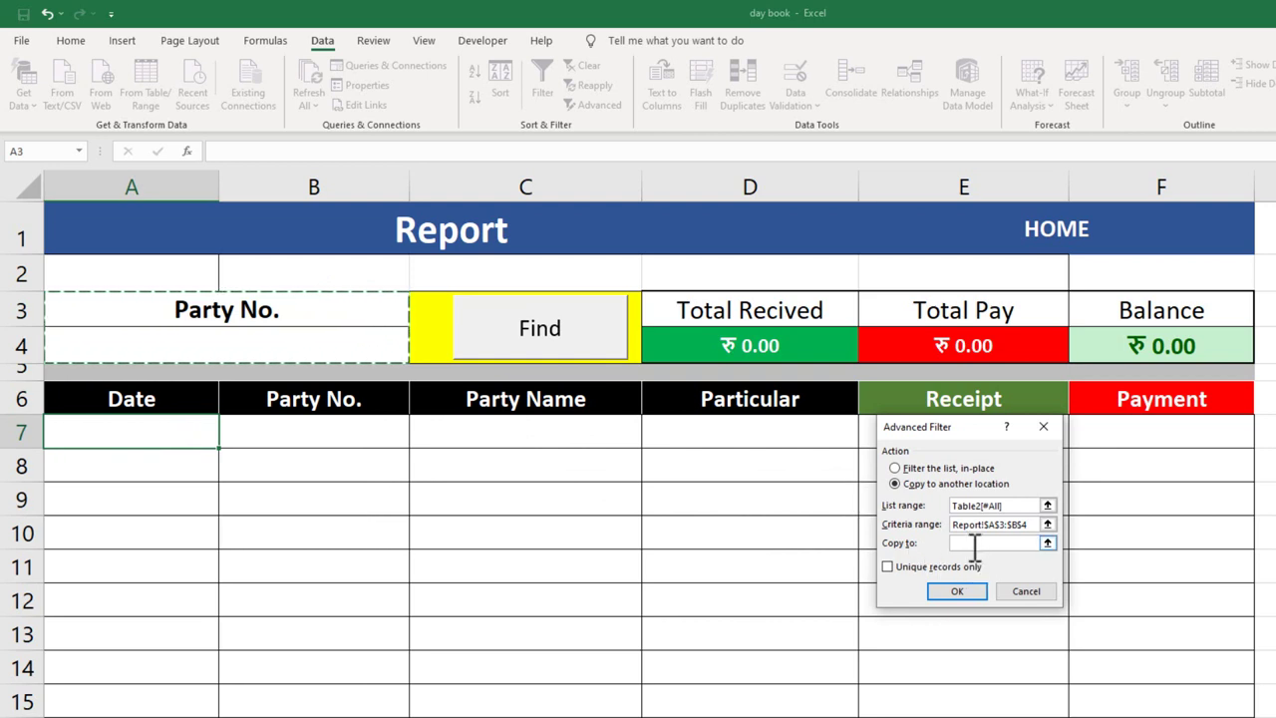
{"action": "left_click", "coordinate": [972, 544]}
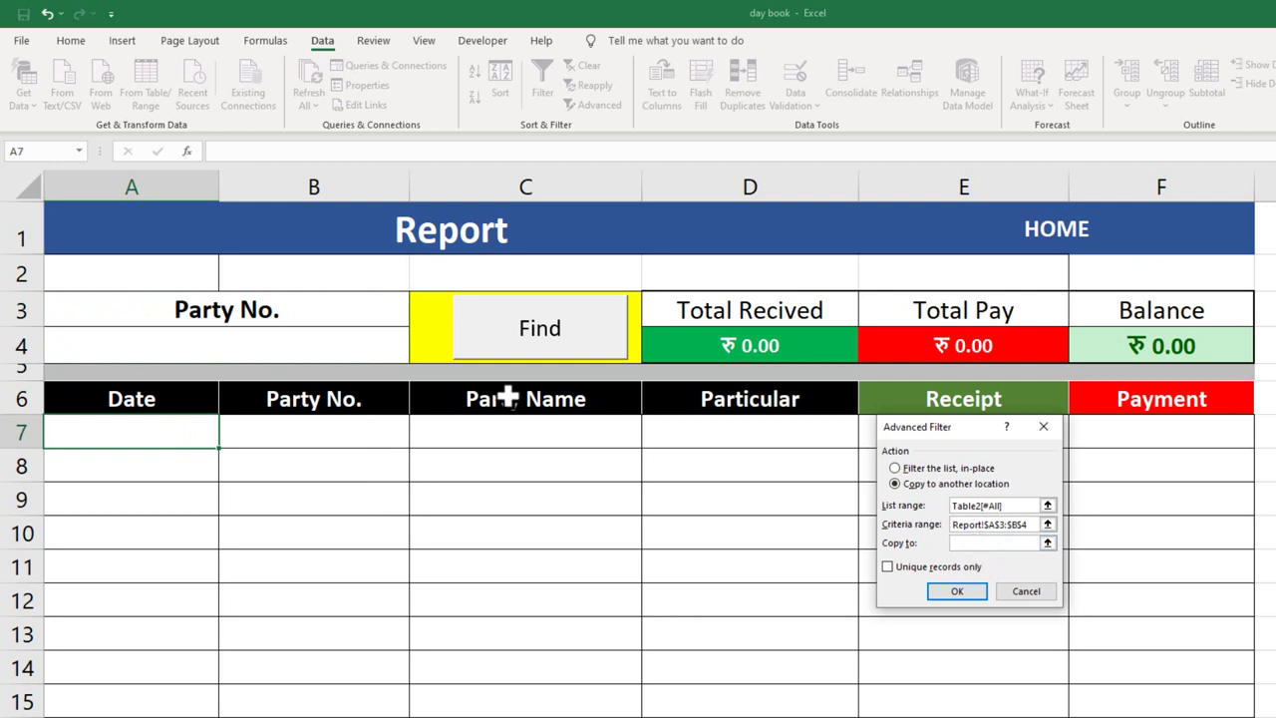
{"action": "left_click_drag", "start_coordinate": [177, 397], "coordinate": [1076, 398]}
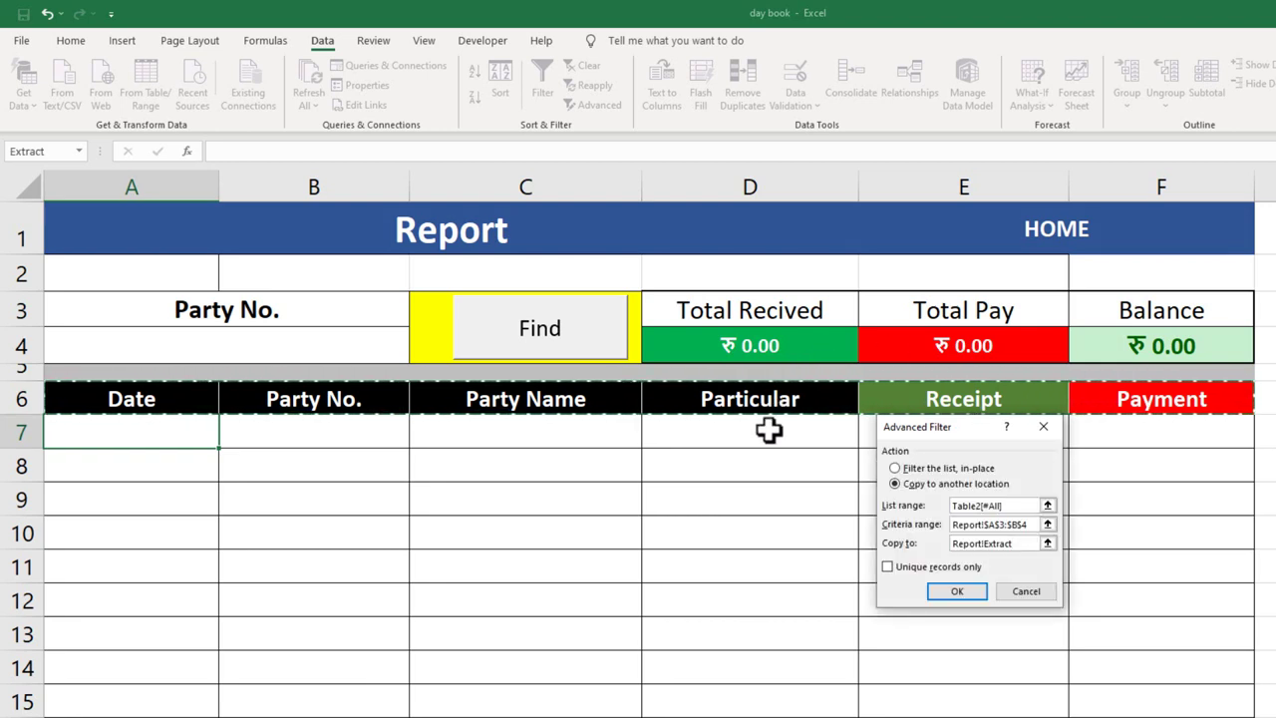
{"action": "left_click", "coordinate": [934, 587]}
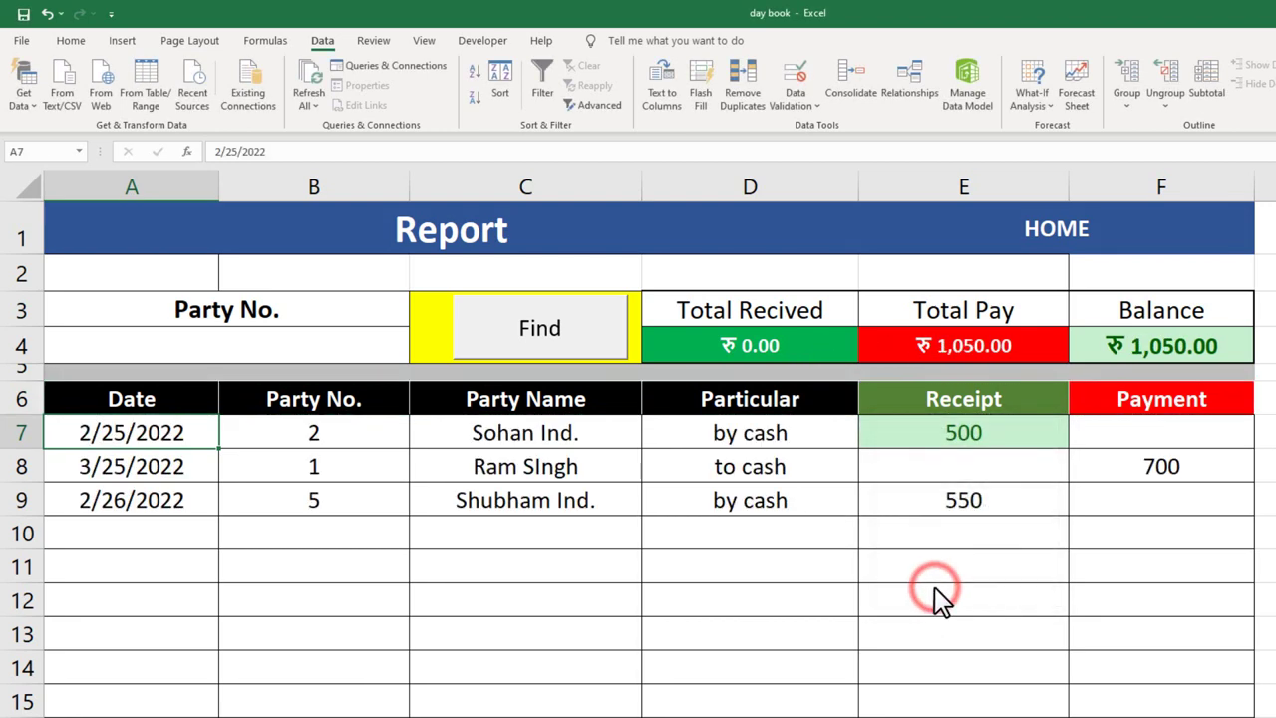
Stop the 'filter' macro recording and return to the Home tab.
{"action": "left_click", "coordinate": [488, 45]}
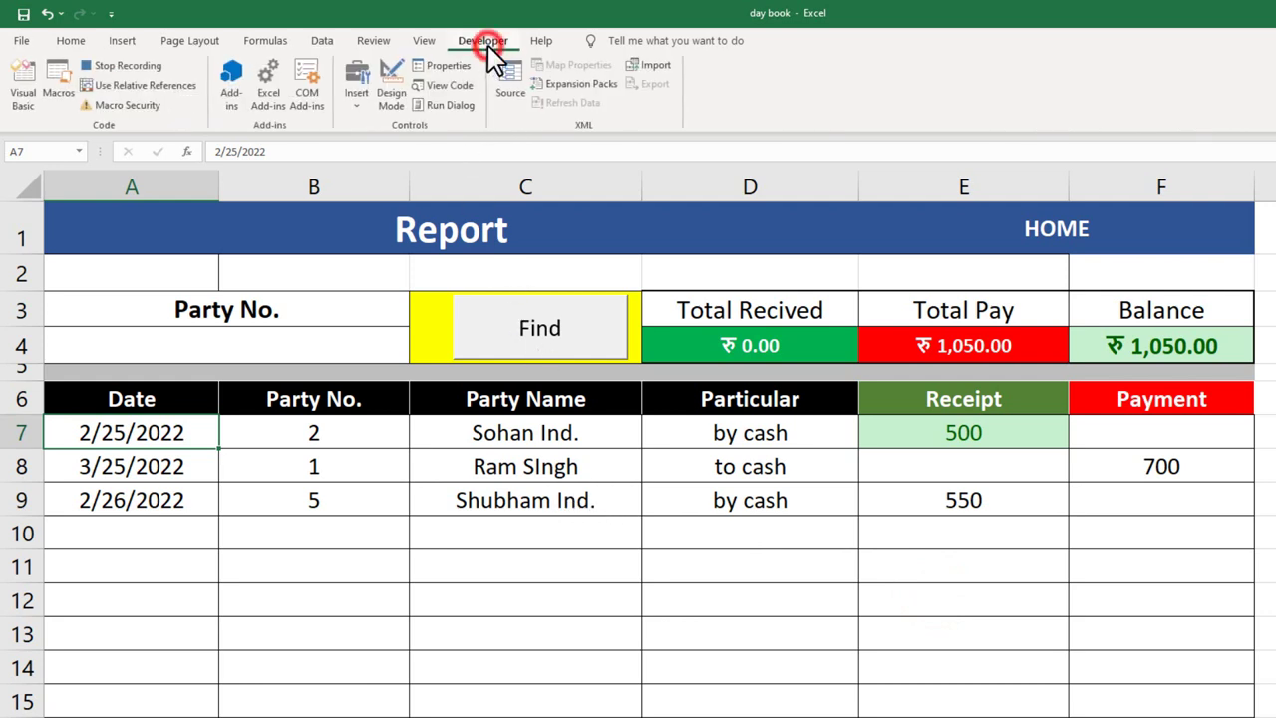
{"action": "left_click", "coordinate": [136, 64]}
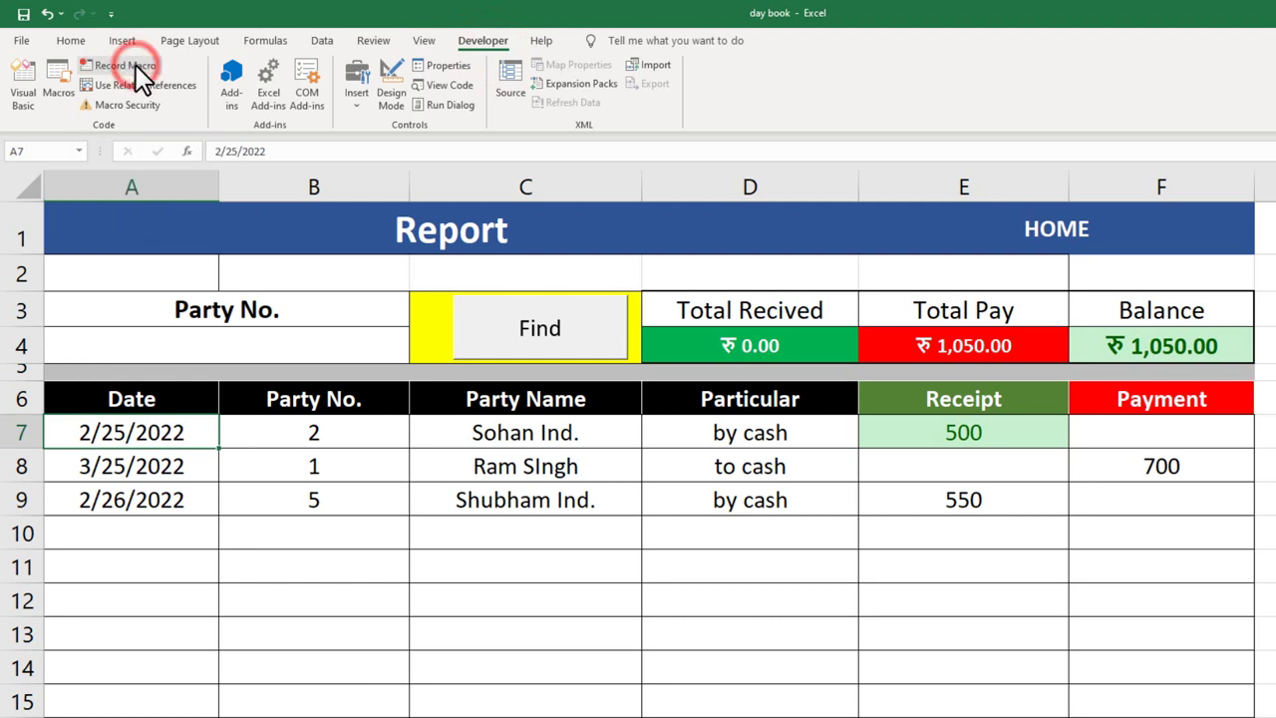
{"action": "left_click", "coordinate": [83, 40]}
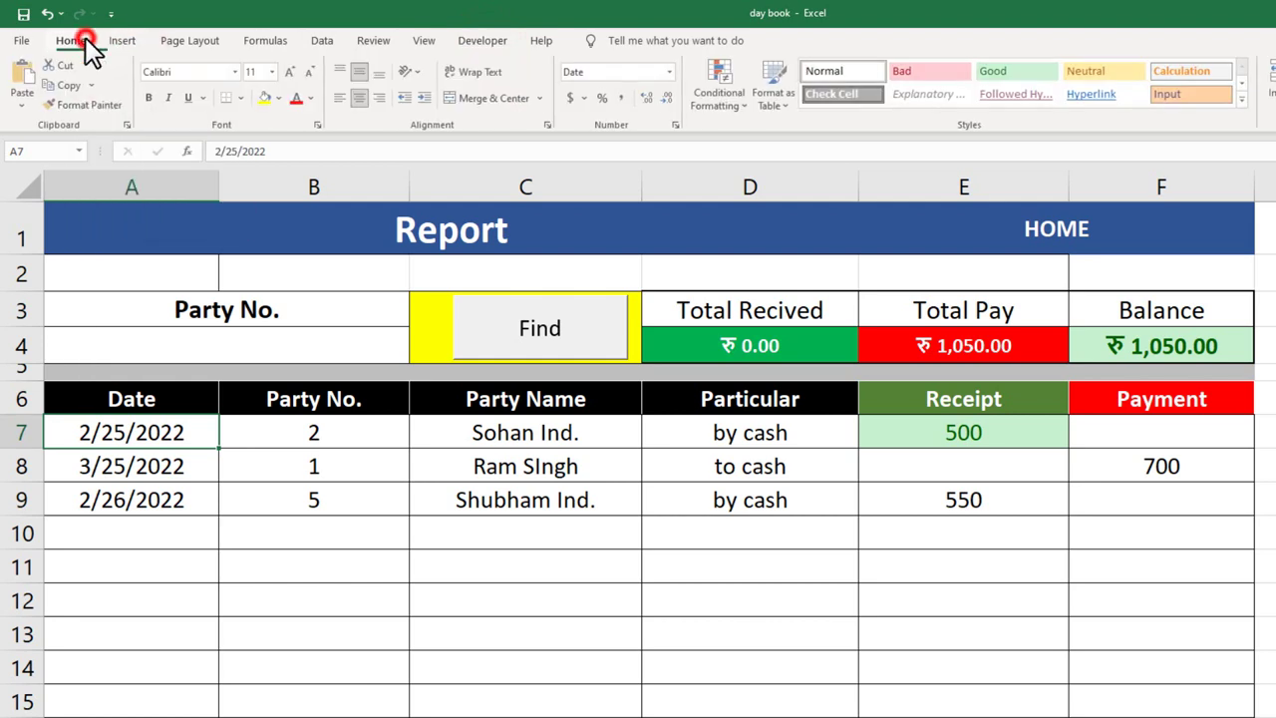
{"action": "left_click", "coordinate": [490, 564]}
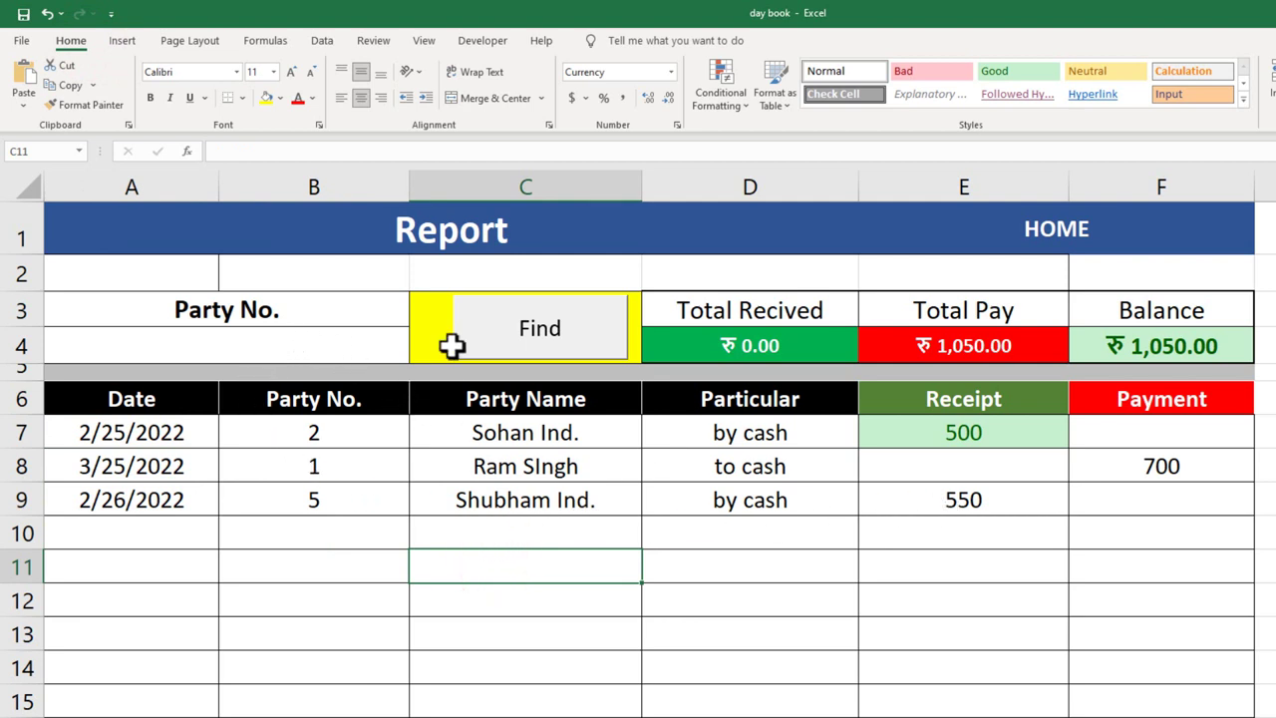
Assign the 'filter' macro to the Find button on the Report sheet.
{"action": "right_click", "coordinate": [506, 321]}
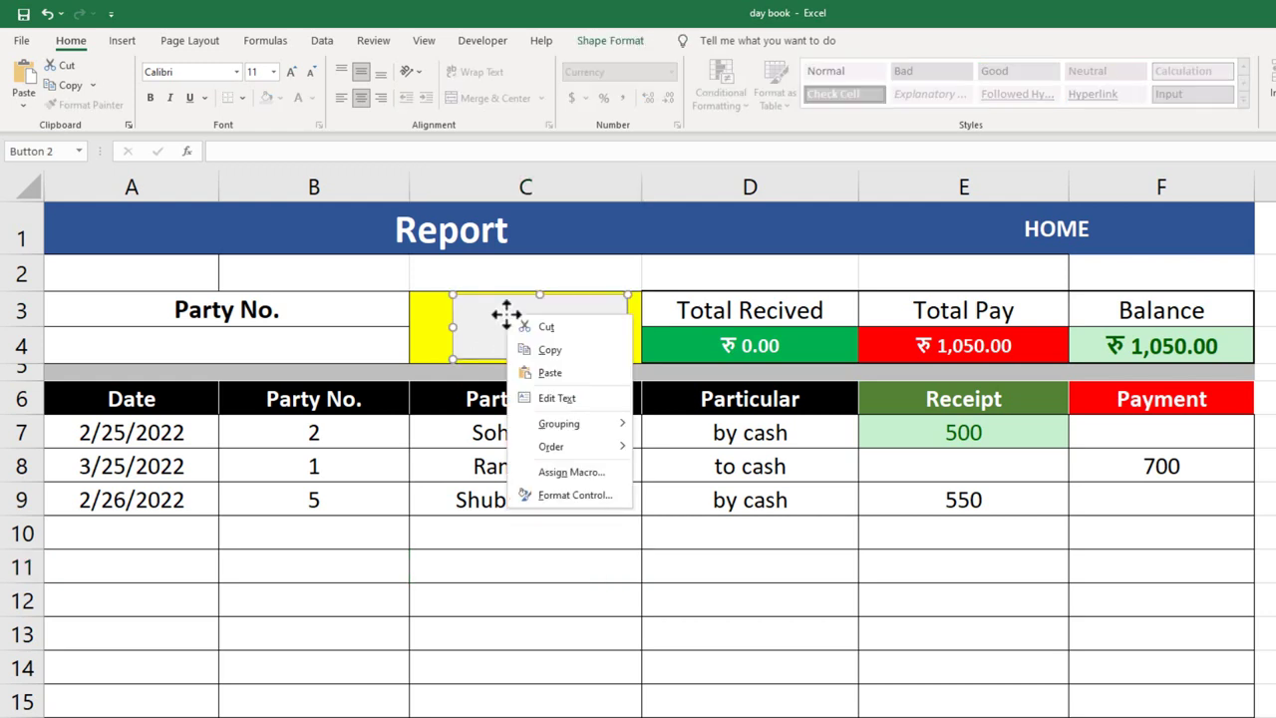
{"action": "left_click", "coordinate": [575, 473]}
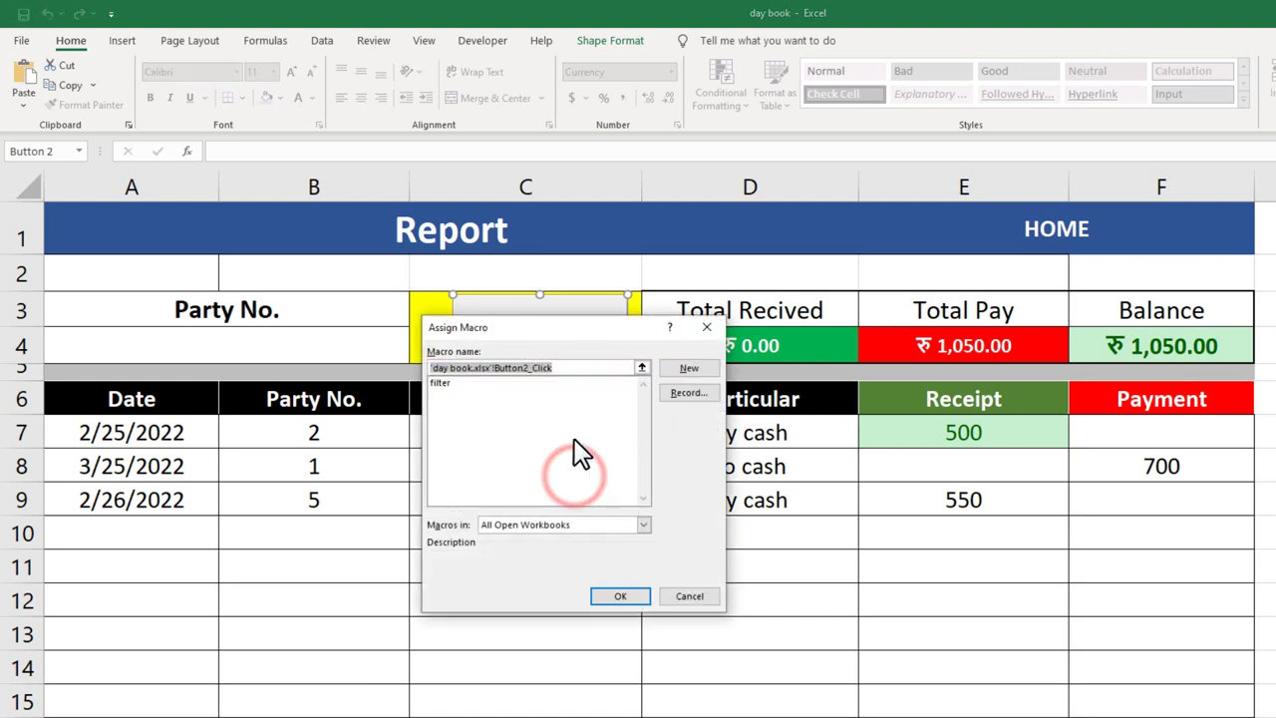
{"action": "left_click", "coordinate": [443, 385]}
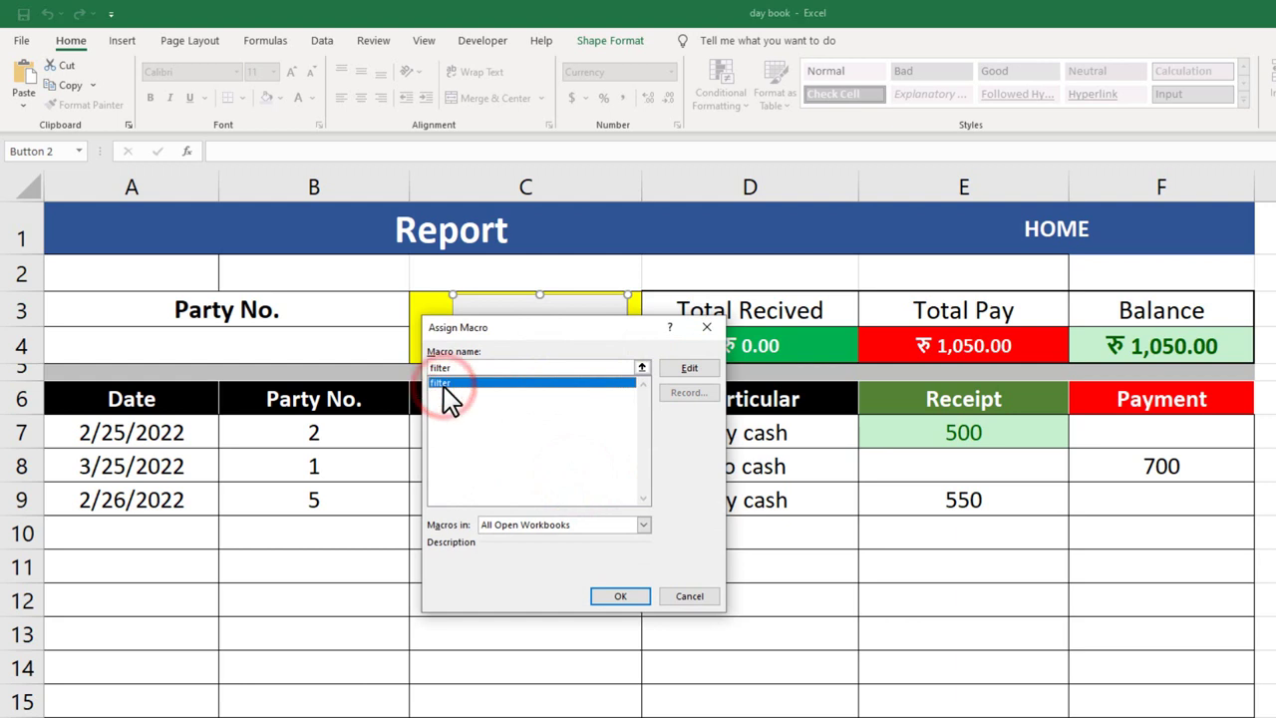
{"action": "left_click", "coordinate": [620, 596]}
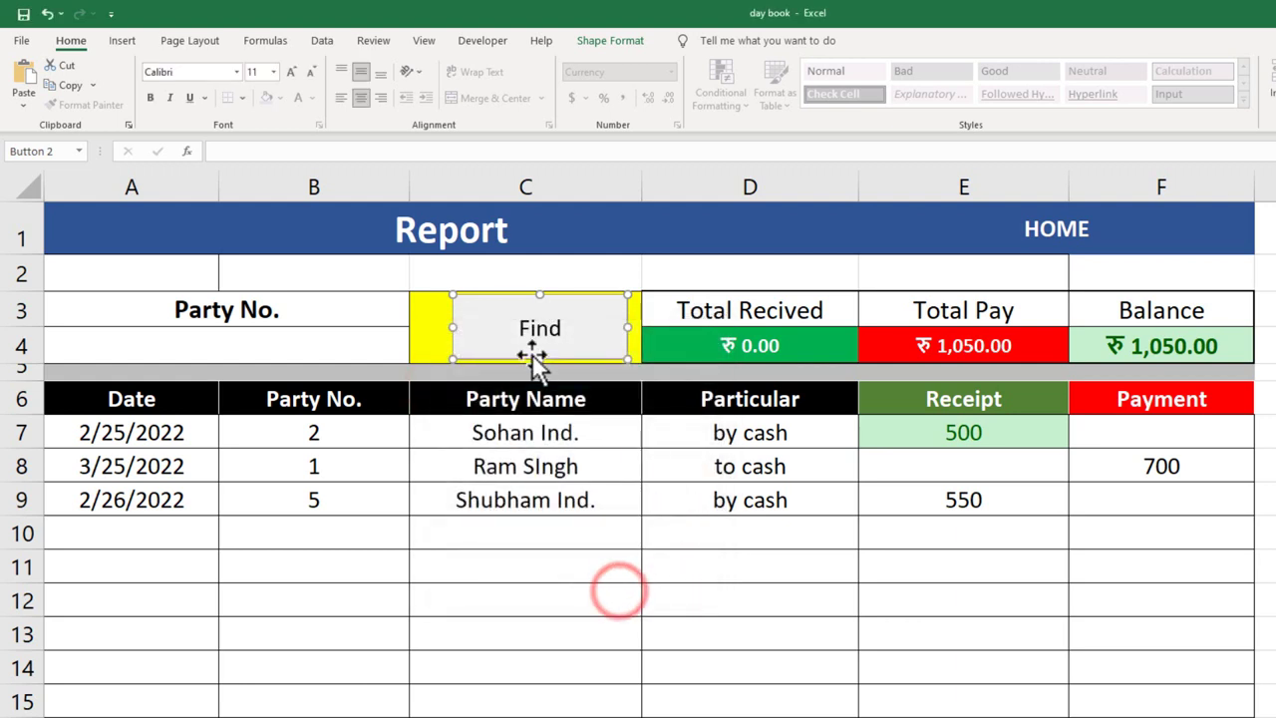
Look over the Developer tab's insertable controls, then deselect the Find button.
{"action": "left_click", "coordinate": [466, 38]}
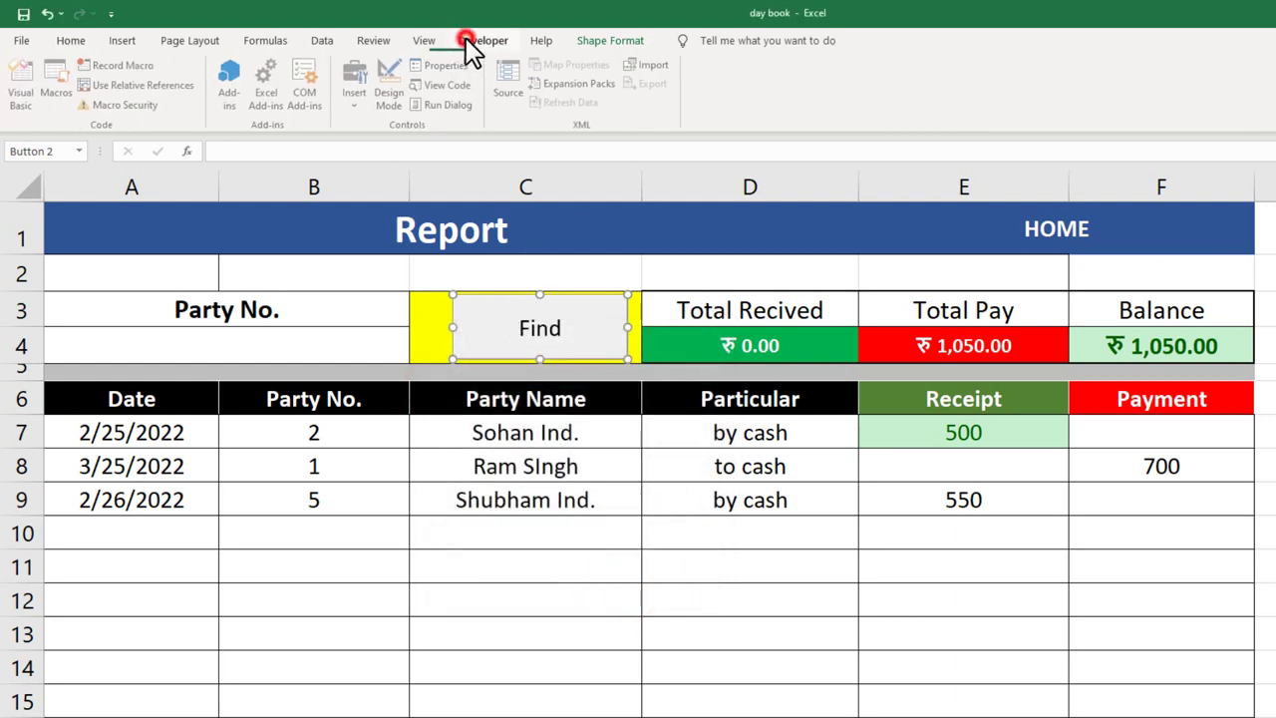
{"action": "left_click", "coordinate": [351, 107]}
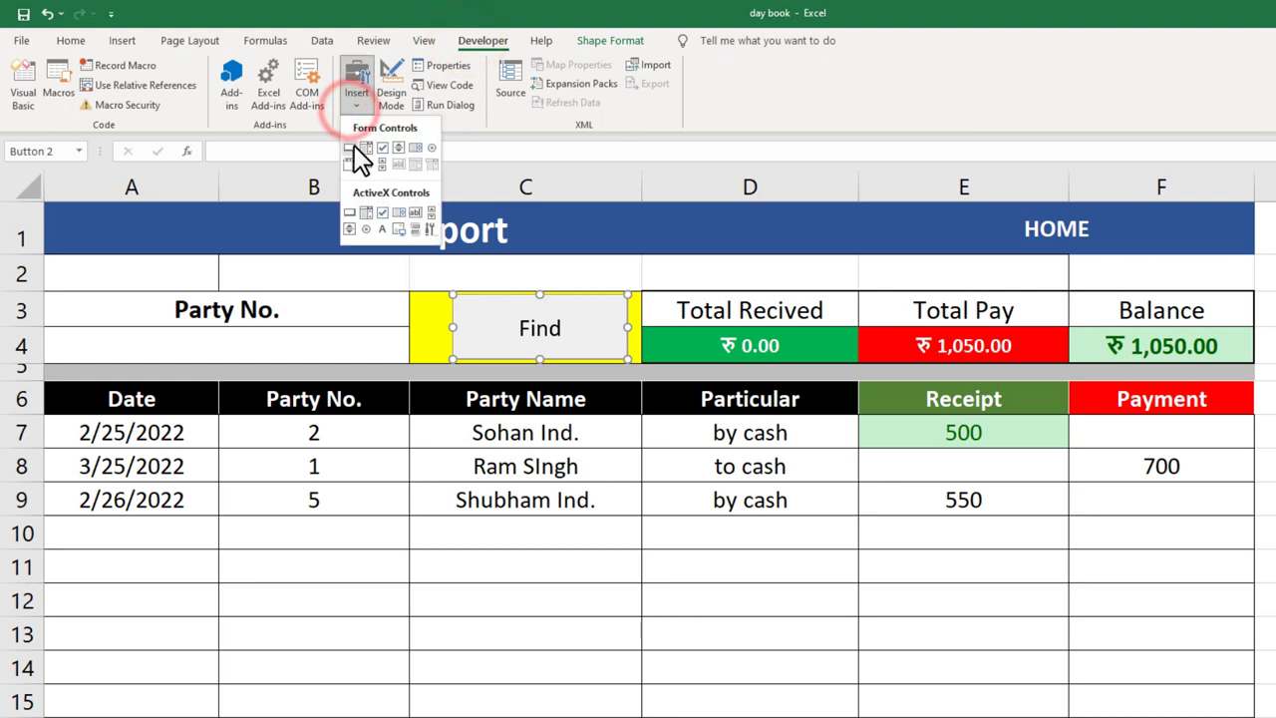
{"action": "left_click", "coordinate": [487, 274]}
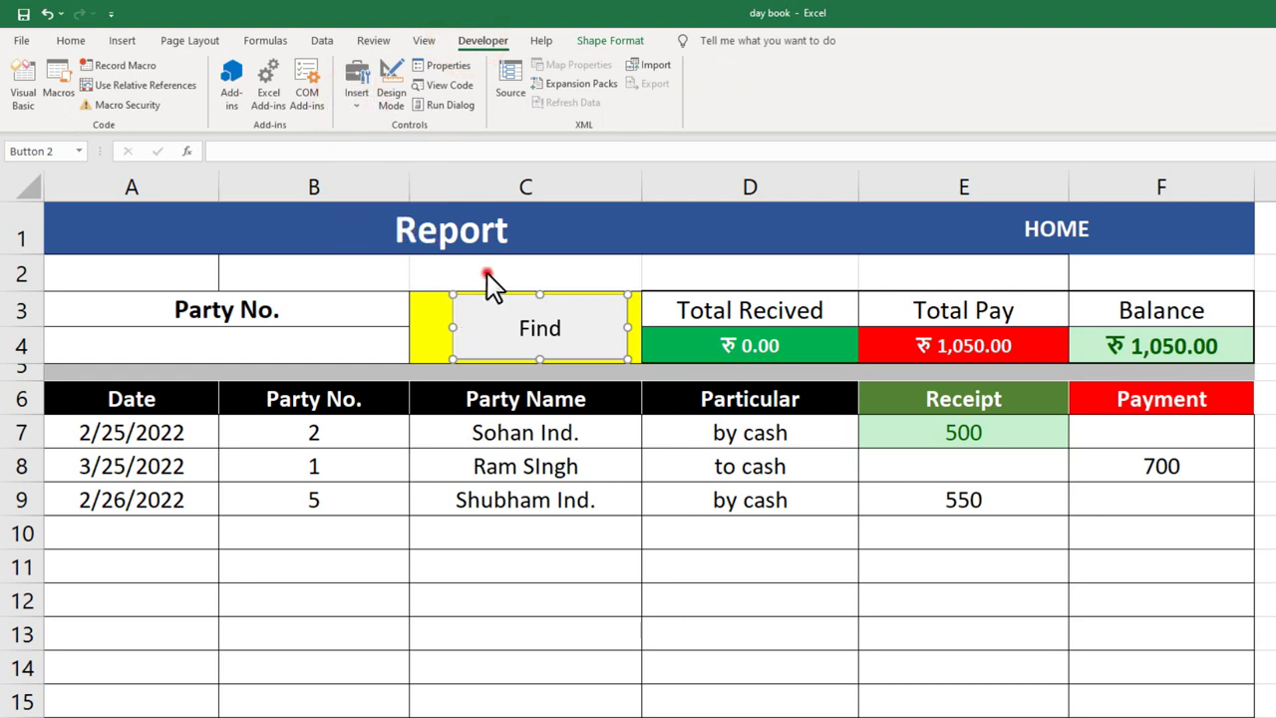
{"action": "left_click", "coordinate": [486, 272]}
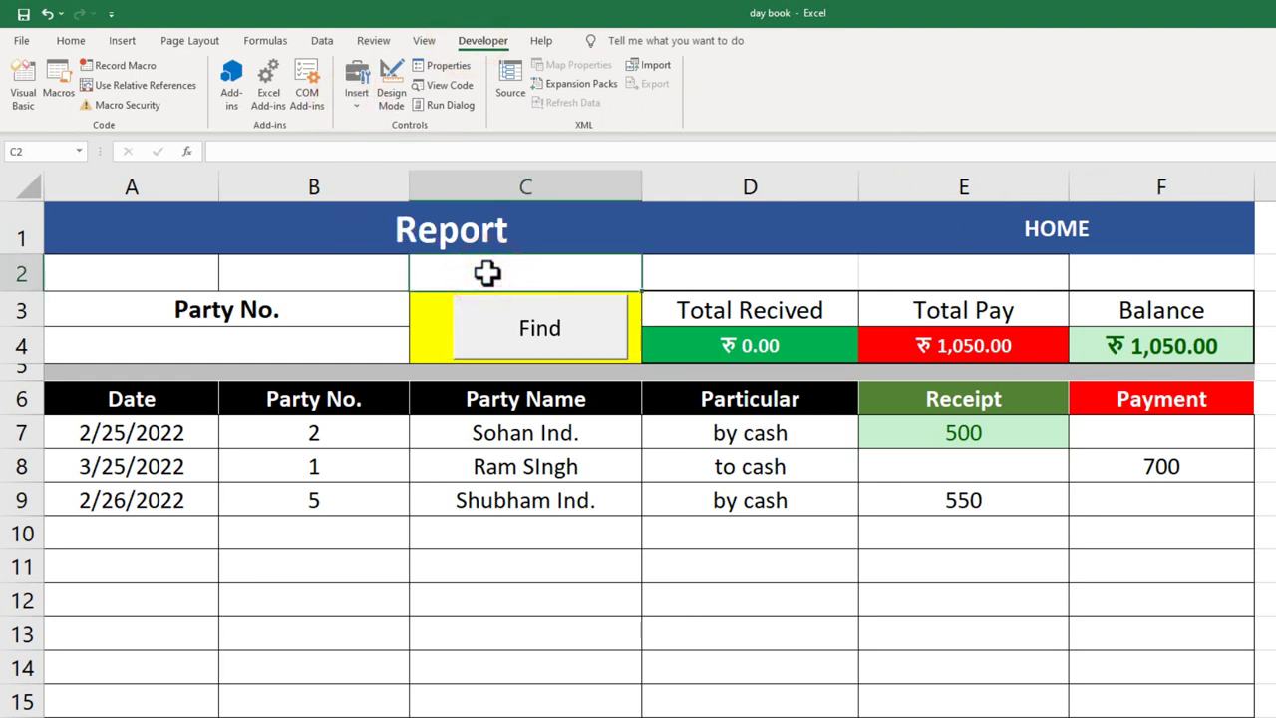
{"action": "left_click", "coordinate": [520, 642]}
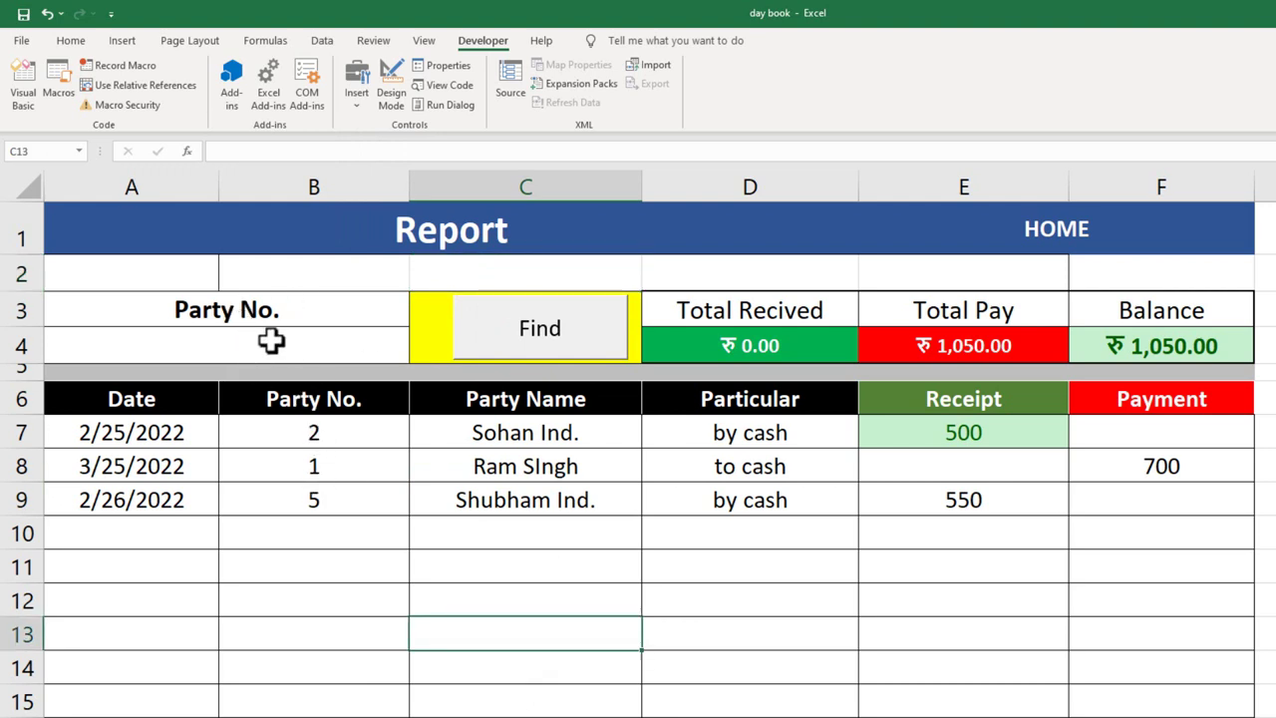
{"action": "left_click", "coordinate": [270, 336]}
{"action": "left_click", "coordinate": [285, 312]}
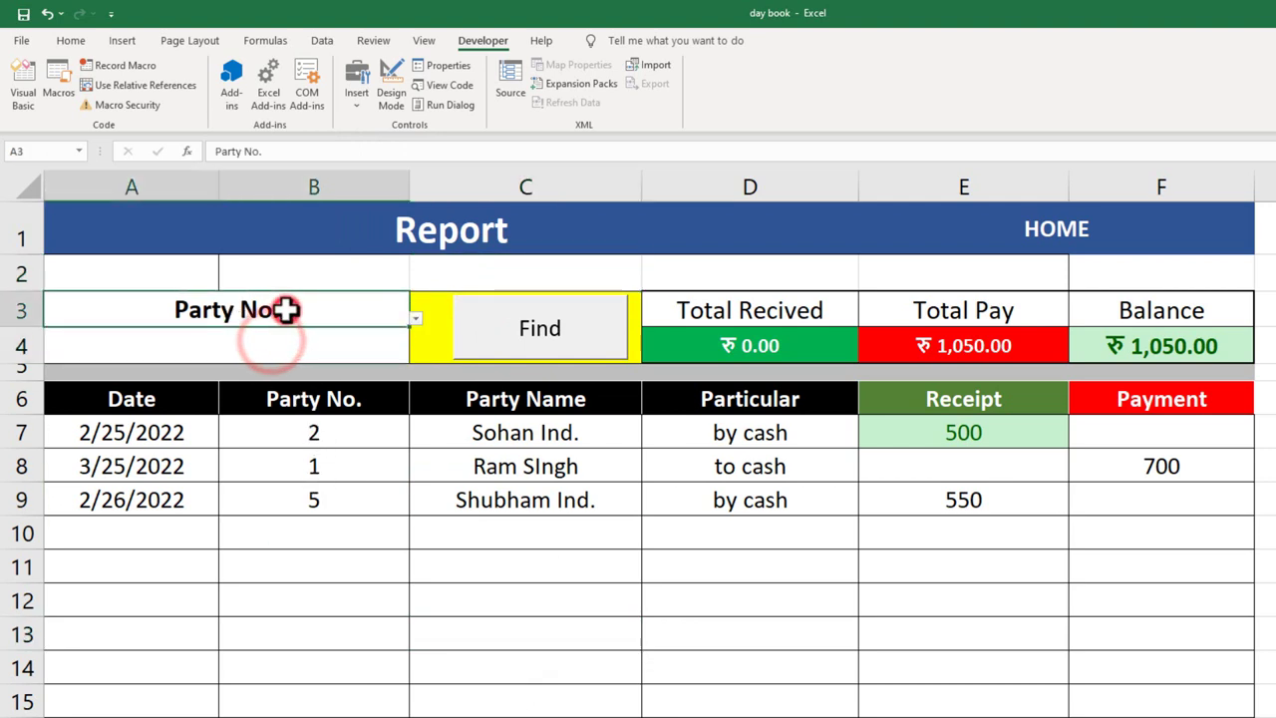
{"action": "left_click", "coordinate": [415, 319]}
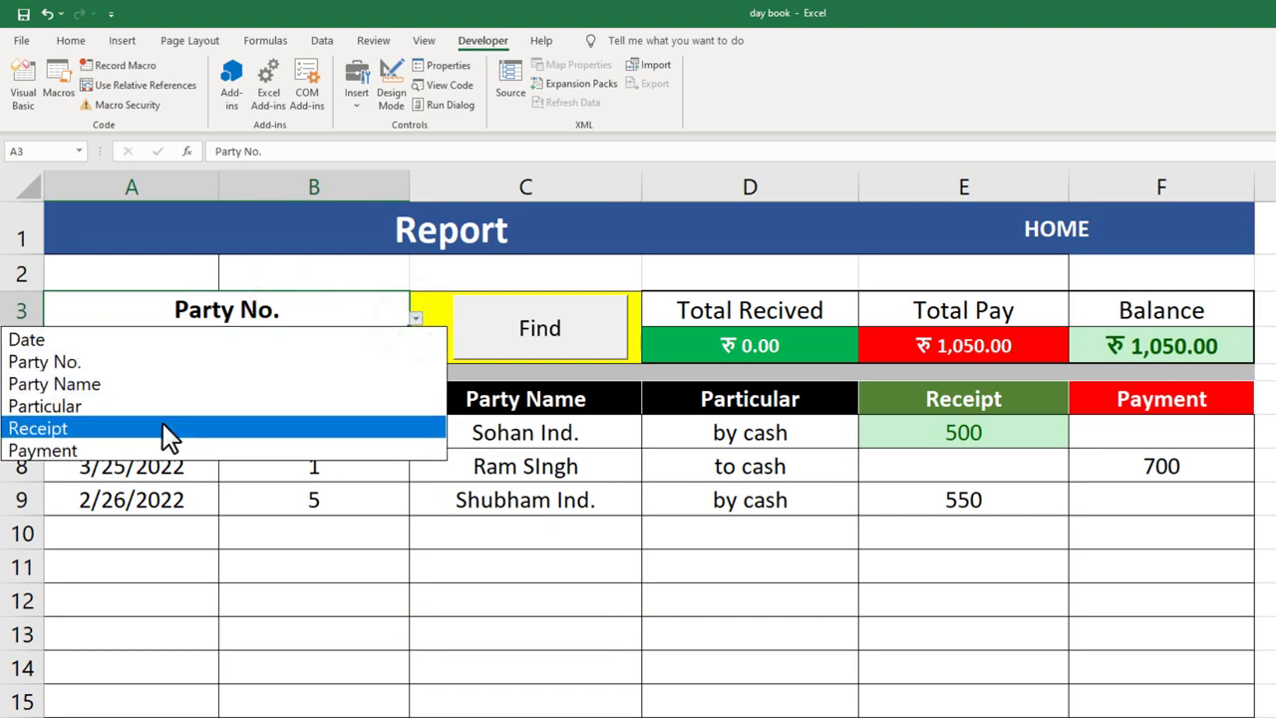
{"action": "left_click", "coordinate": [164, 391]}
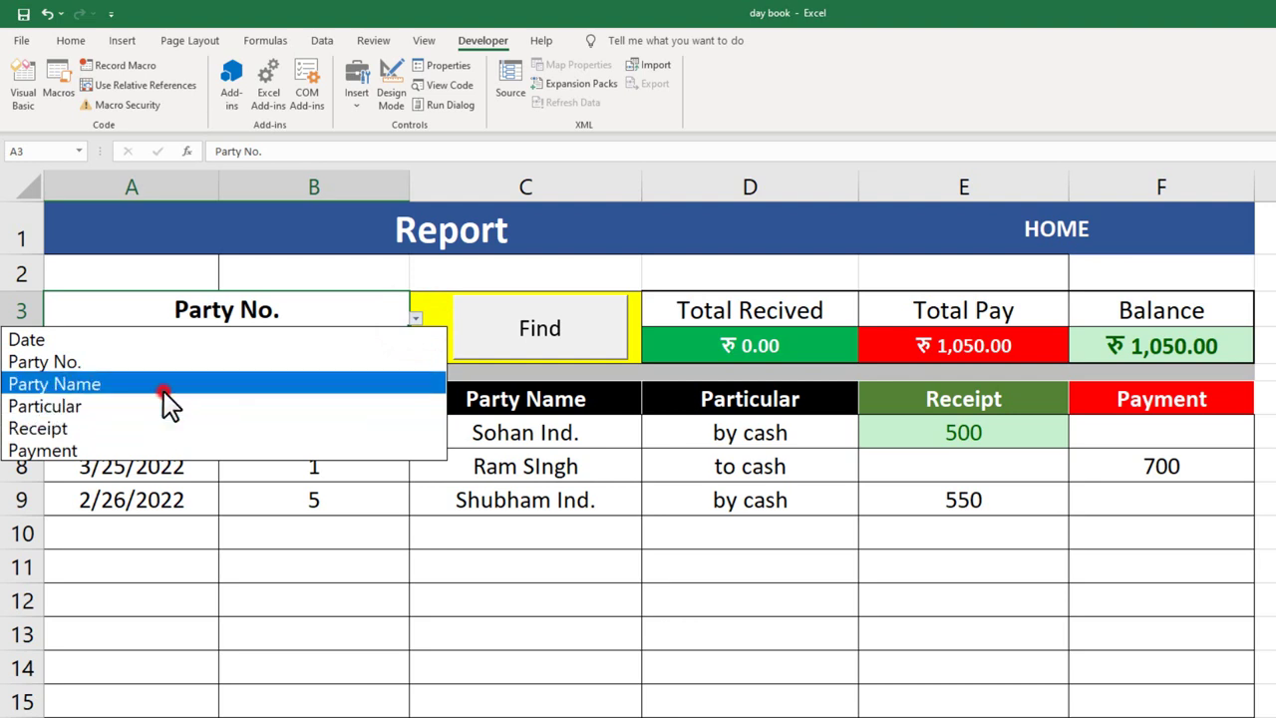
{"action": "left_click", "coordinate": [251, 349]}
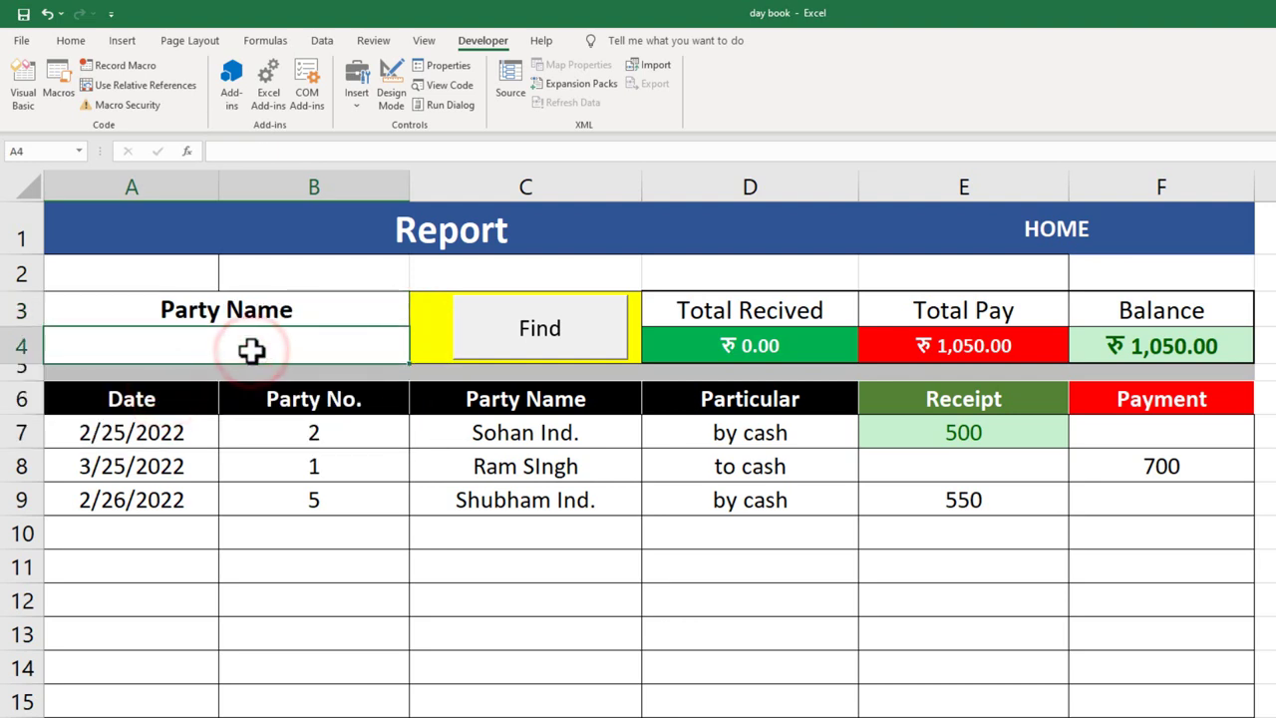
{"action": "type", "text": "sohan"}
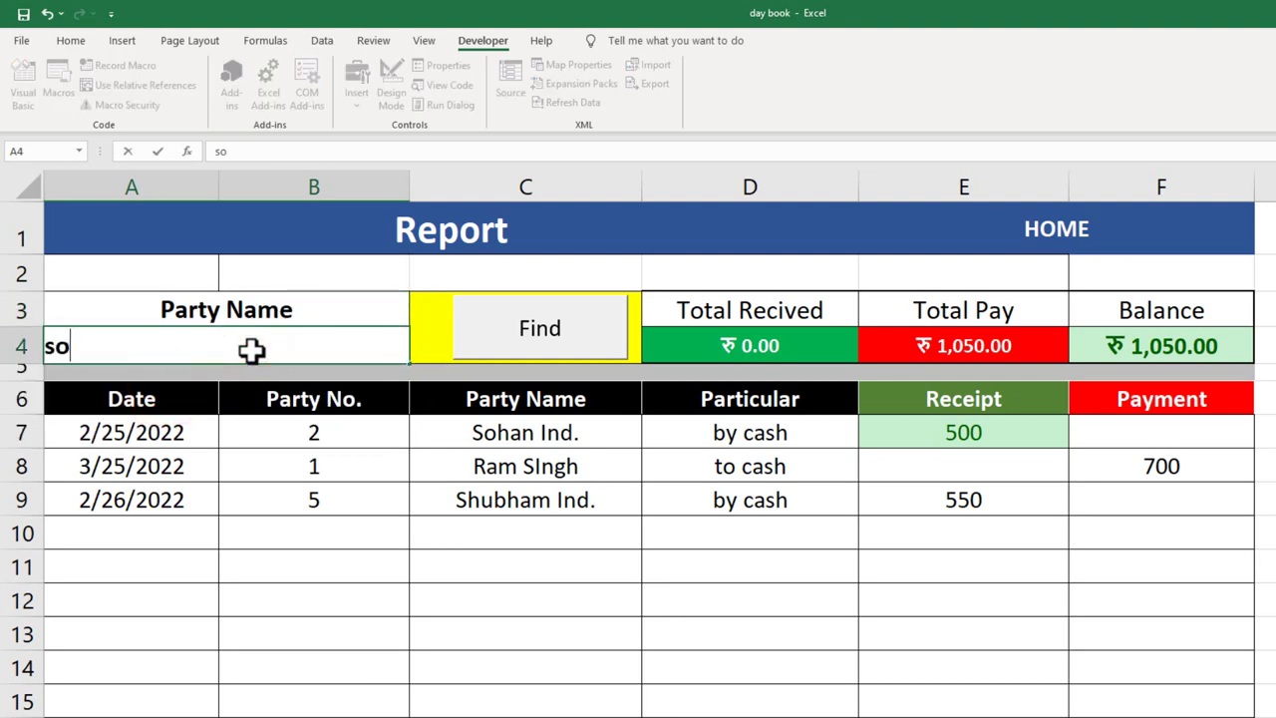
{"action": "left_click", "coordinate": [528, 342]}
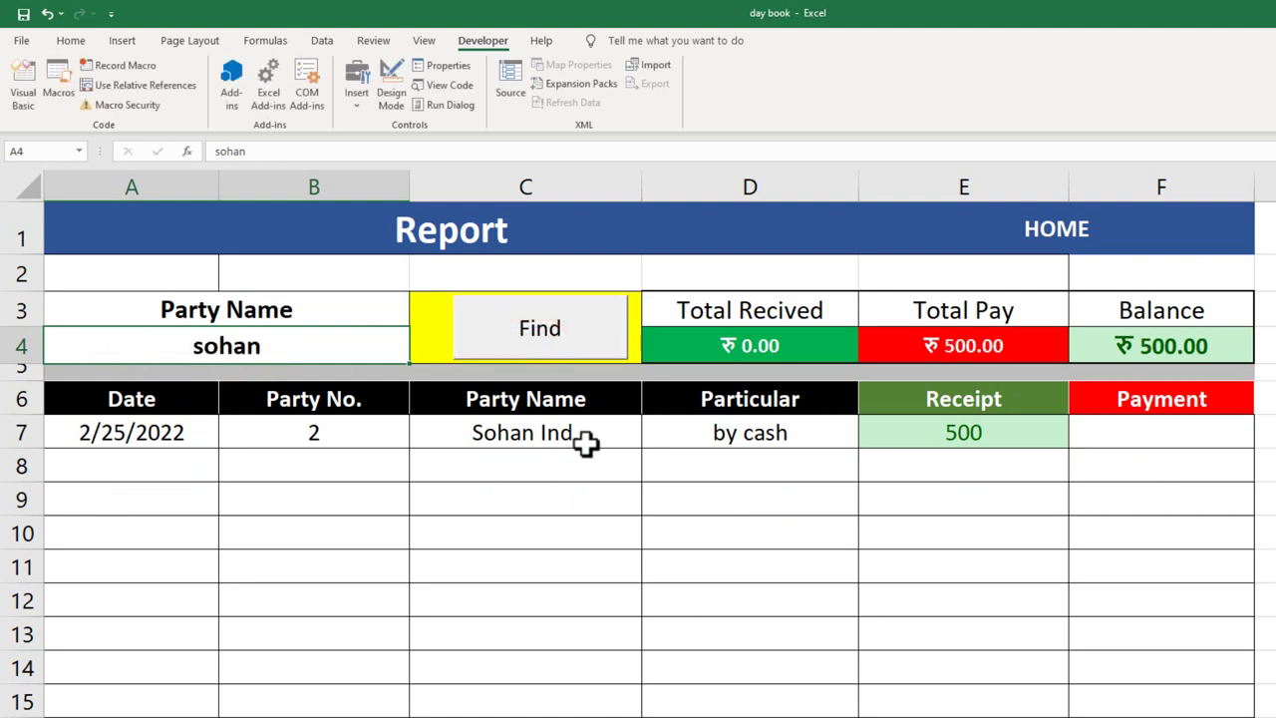
{"action": "left_click", "coordinate": [294, 360]}
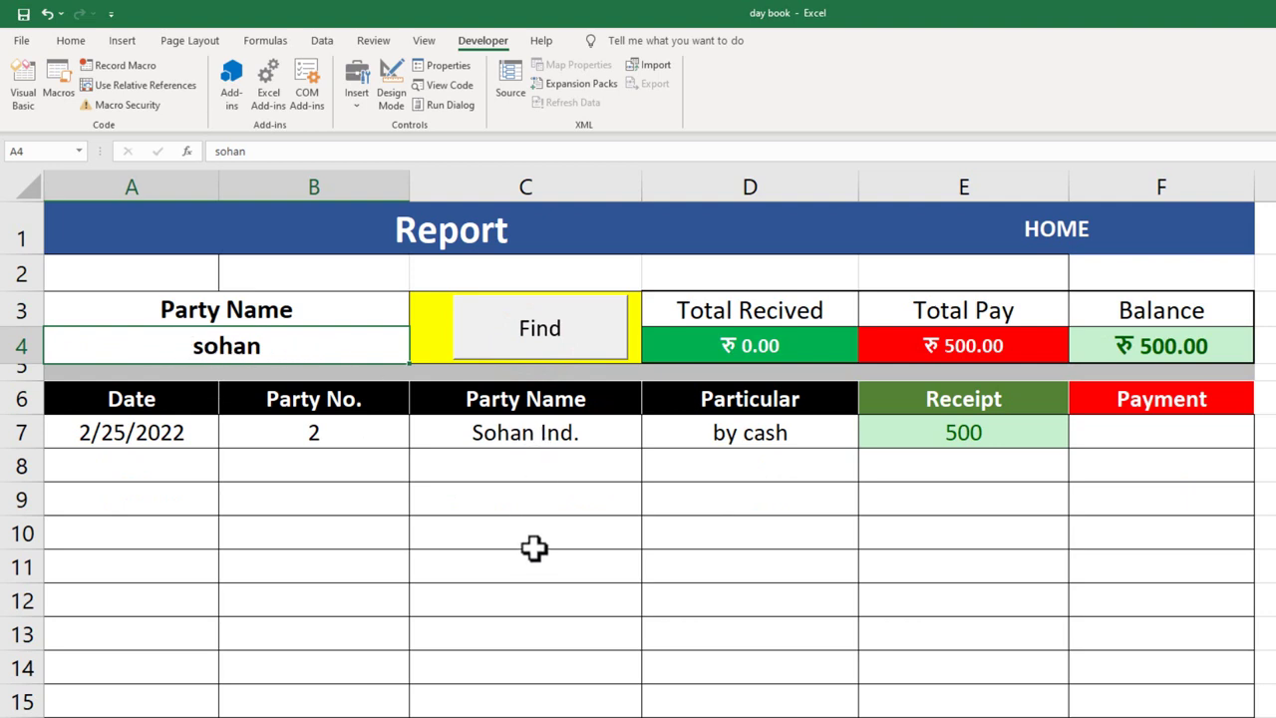
{"action": "left_click", "coordinate": [307, 314]}
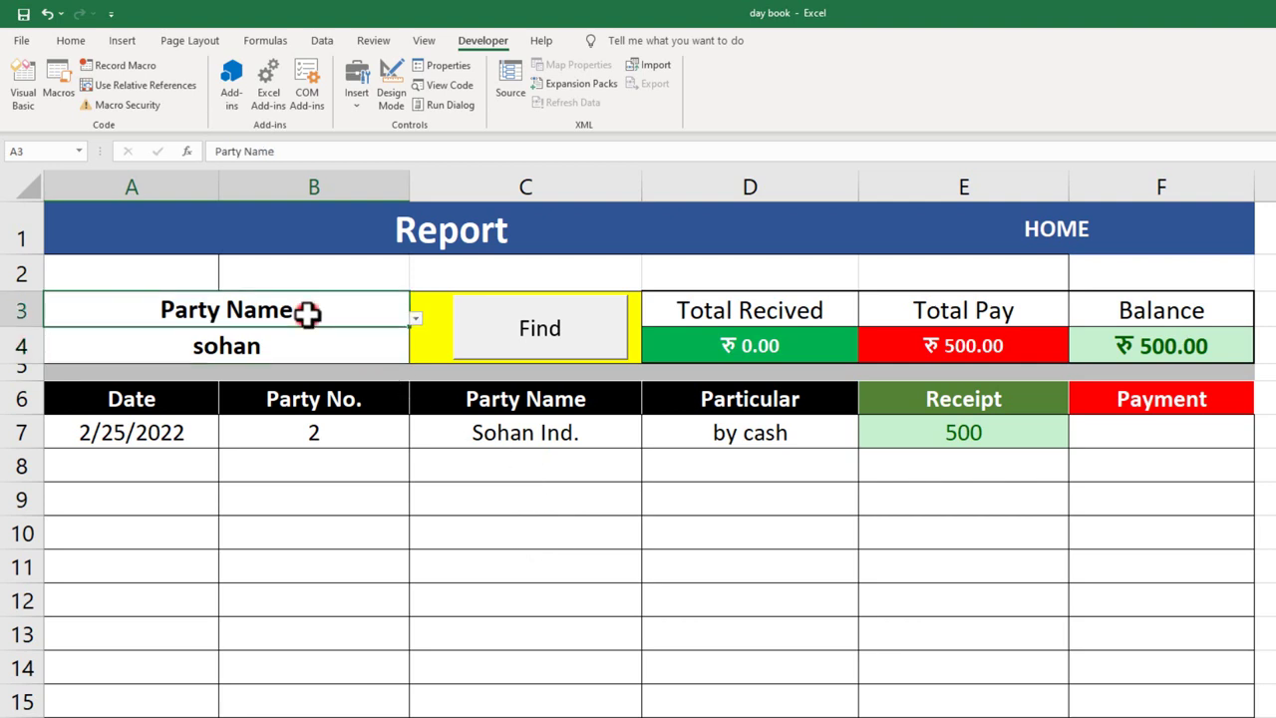
{"action": "left_click", "coordinate": [415, 318]}
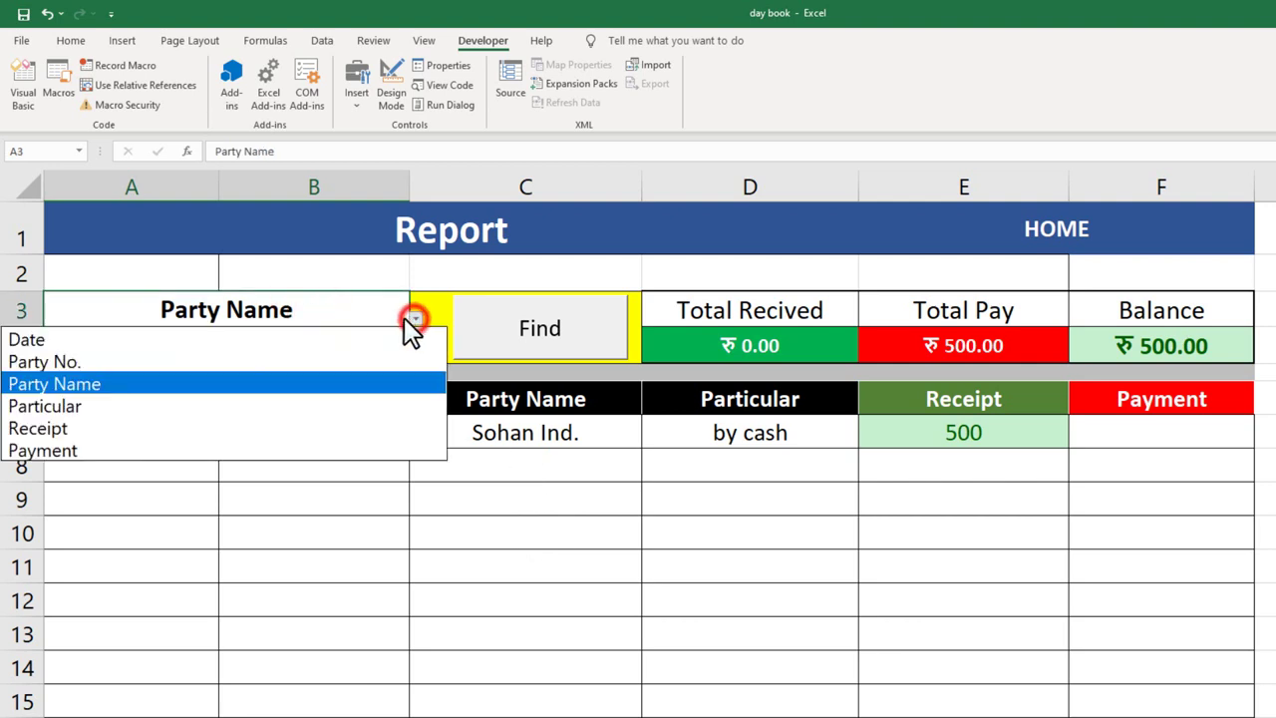
{"action": "left_click", "coordinate": [214, 362]}
{"action": "left_click", "coordinate": [251, 345]}
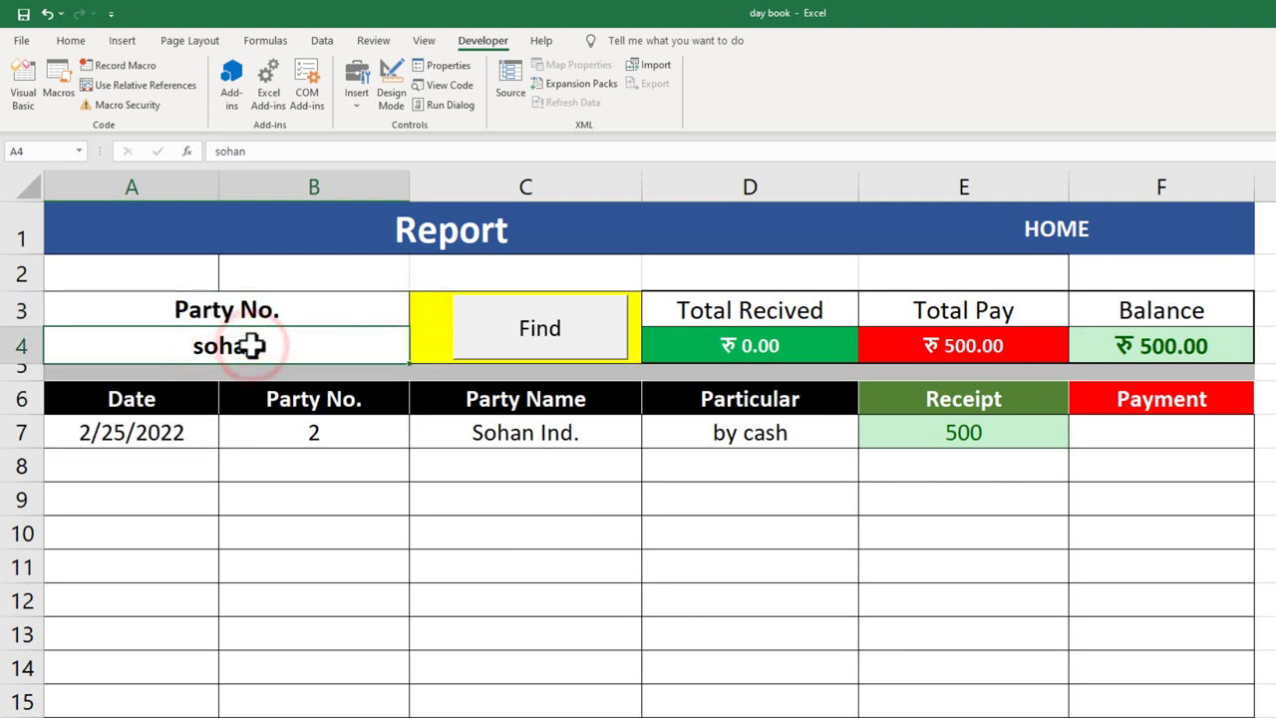
{"action": "type", "text": "1"}
{"action": "left_click", "coordinate": [529, 344]}
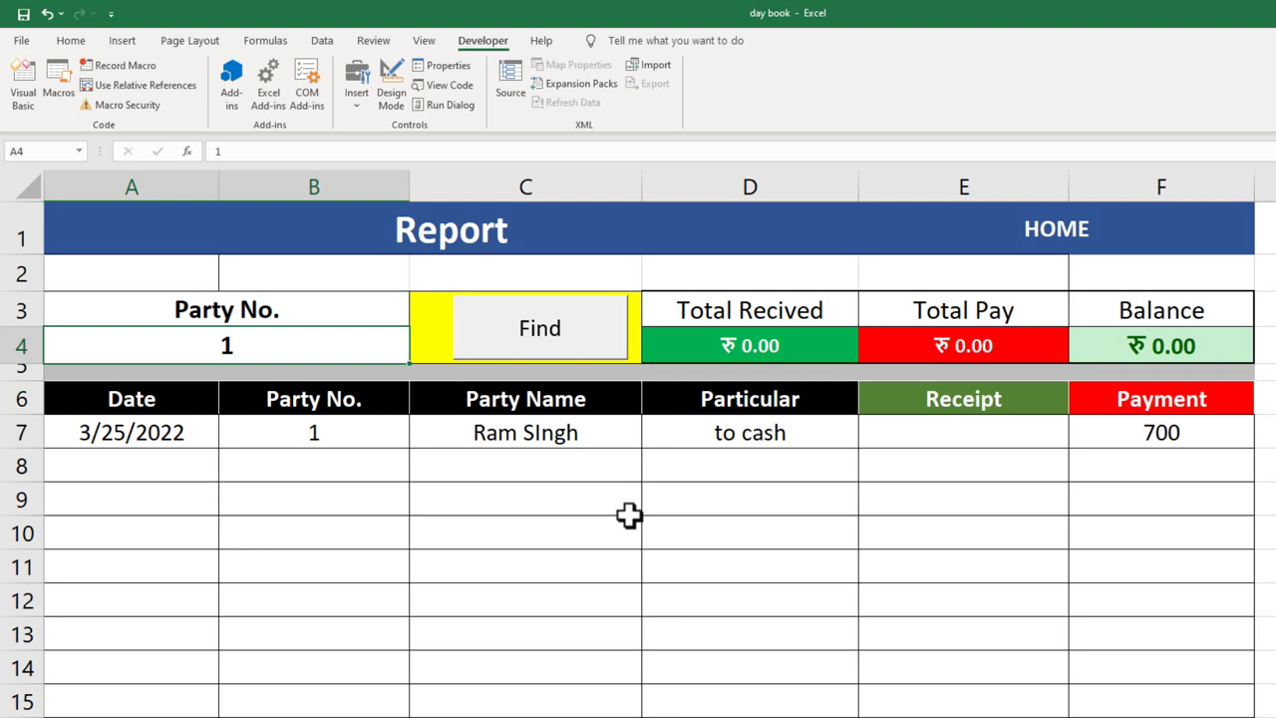
{"action": "left_click", "coordinate": [289, 344]}
{"action": "key", "text": "Delete"}
{"action": "left_click", "coordinate": [467, 337]}
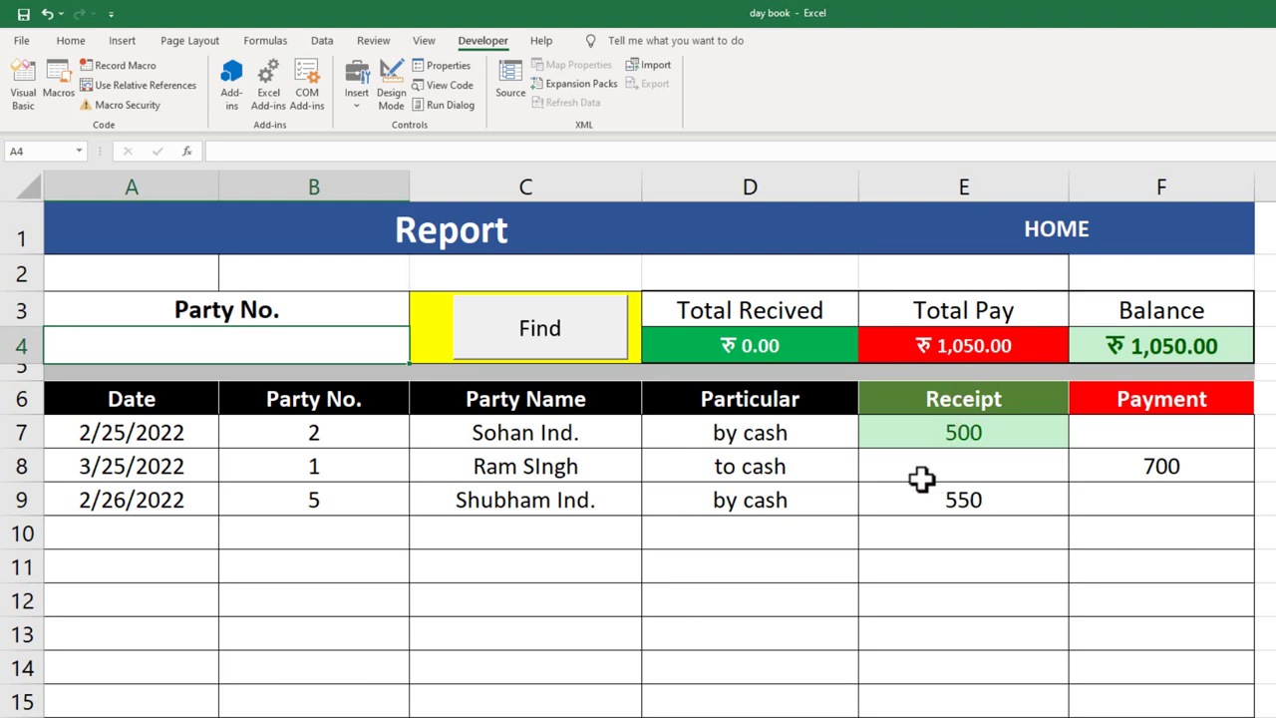
Replace the Total Recived formula in D4 with =SUM(E7:E100000), giving 1,050.00.
{"action": "left_click", "coordinate": [802, 346]}
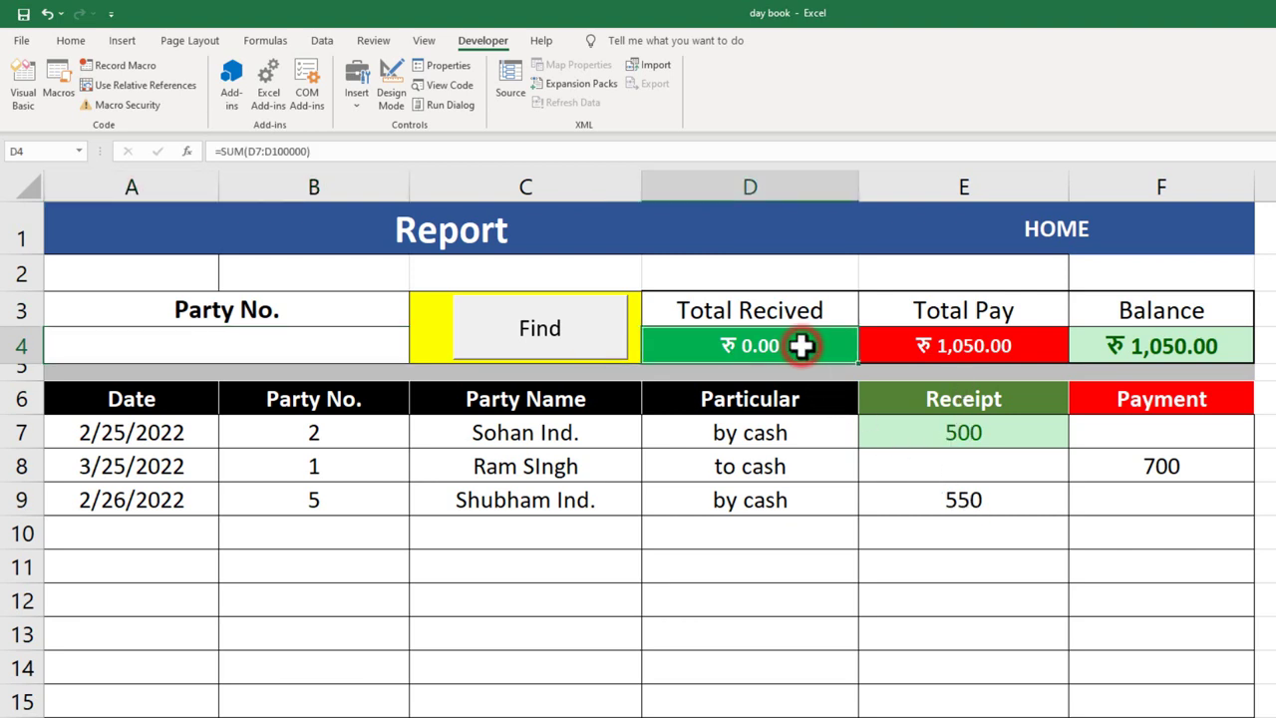
{"action": "double_click", "coordinate": [803, 346]}
{"action": "key", "text": "BackSpace"}
{"action": "key", "text": "BackSpace"}
{"action": "key", "text": "BackSpace"}
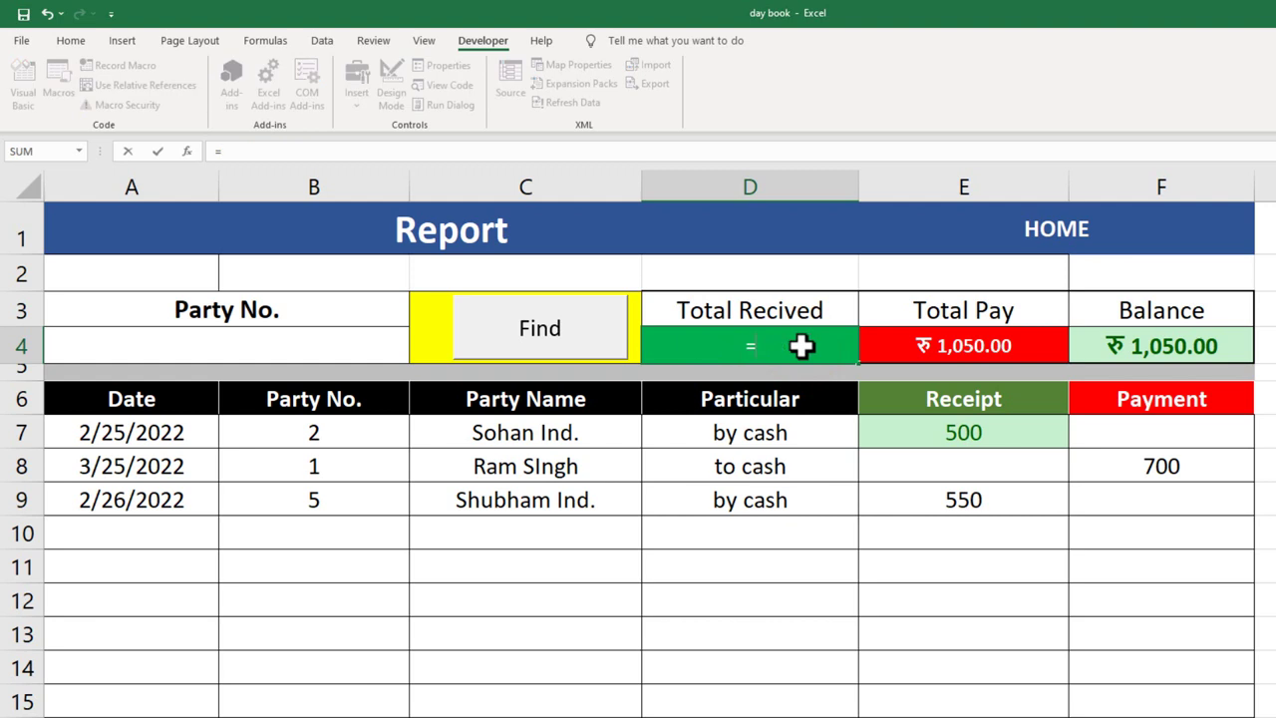
{"action": "type", "text": "sum"}
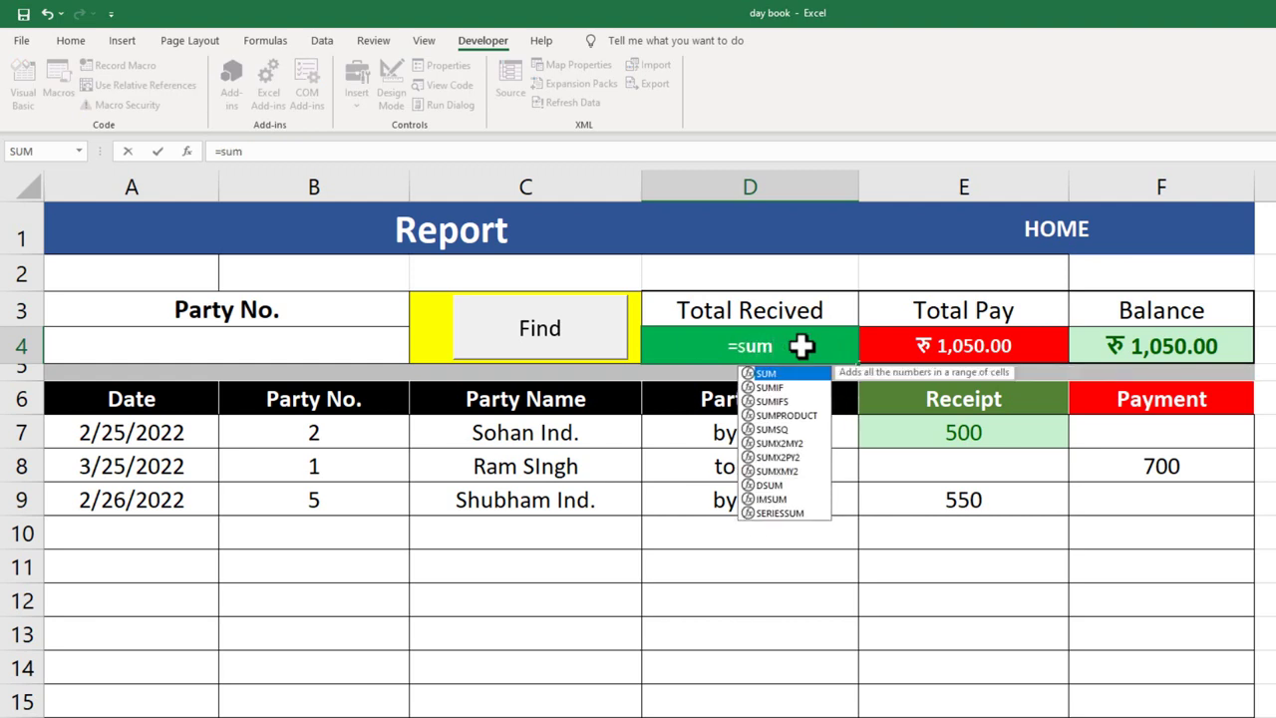
{"action": "type", "text": "("}
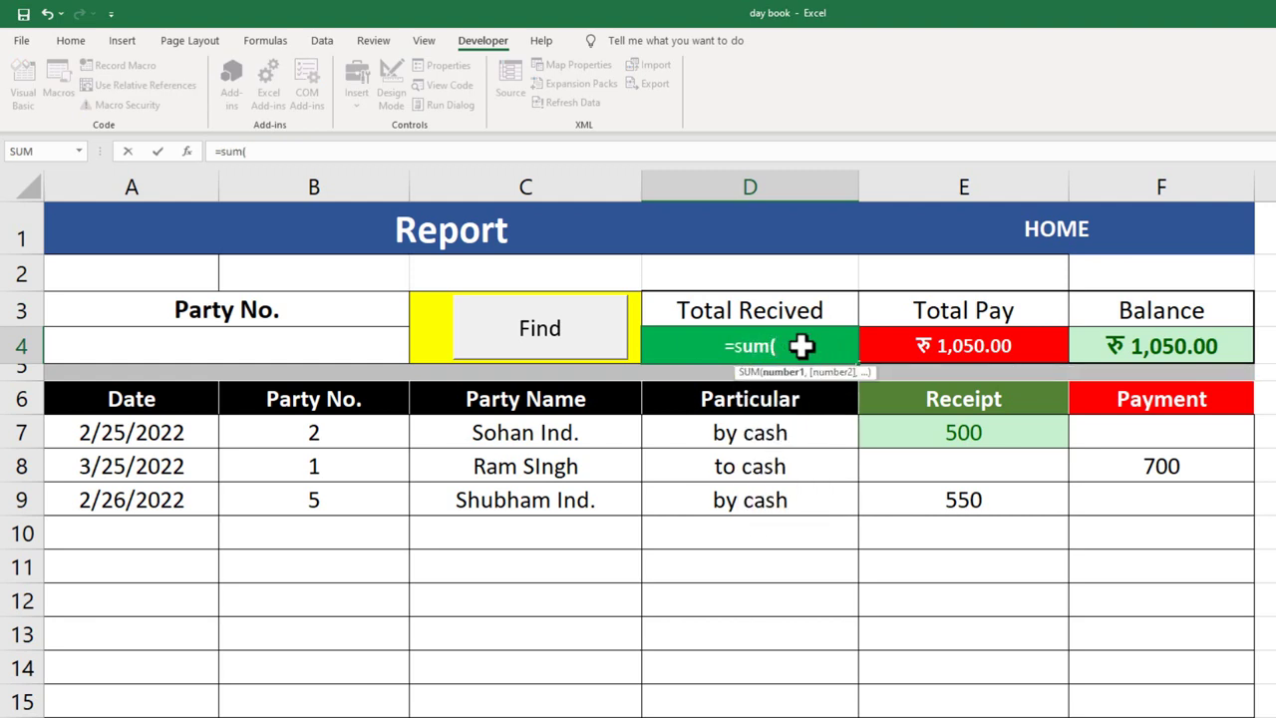
{"action": "left_click", "coordinate": [898, 431]}
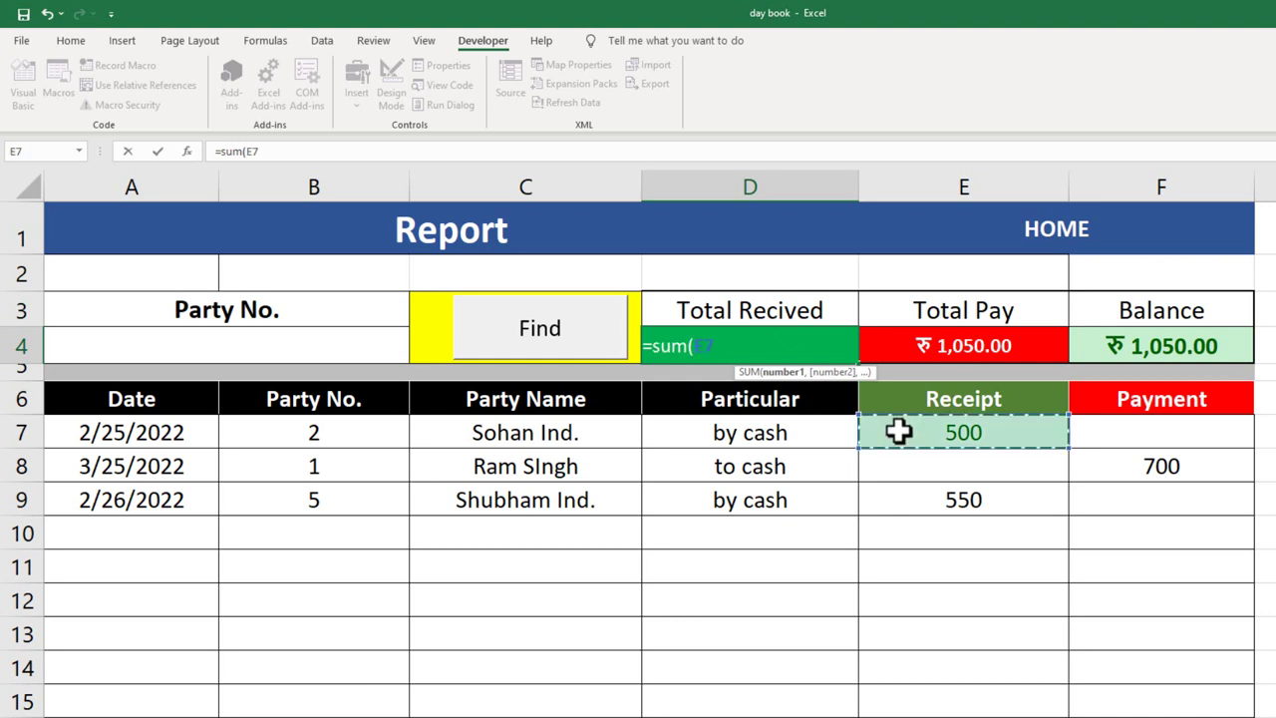
{"action": "left_click_drag", "start_coordinate": [898, 430], "coordinate": [925, 712]}
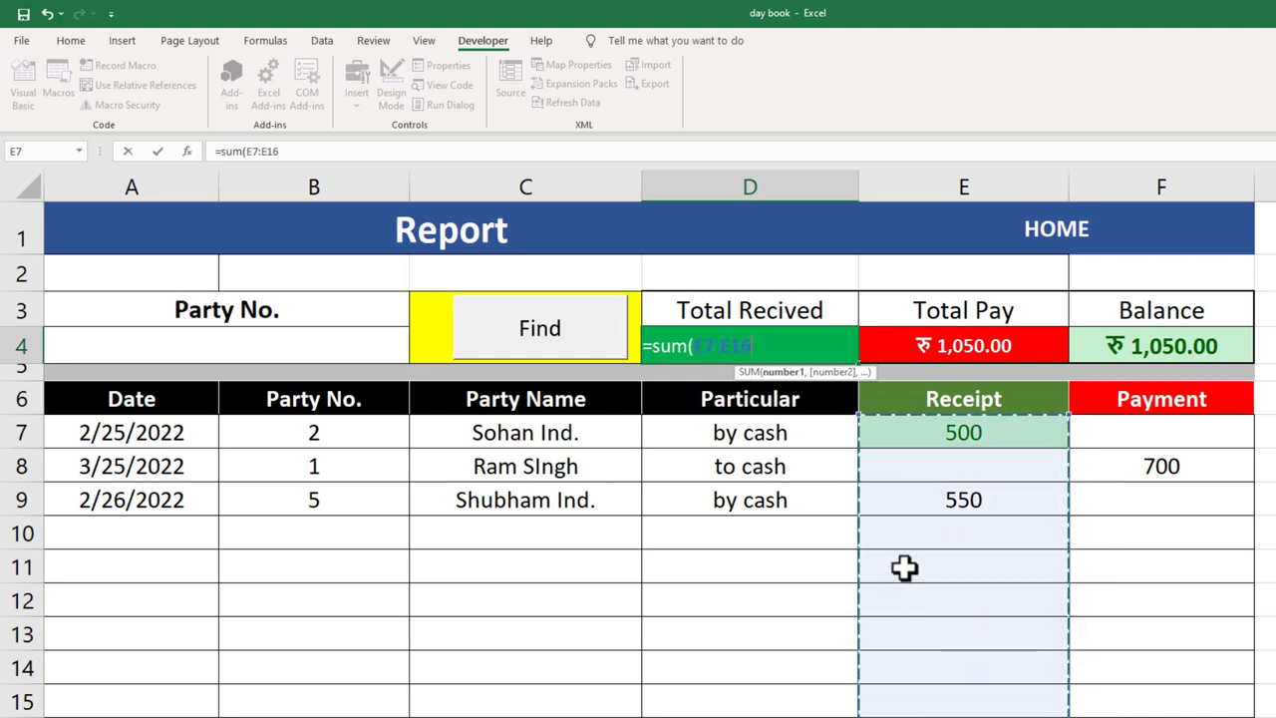
{"action": "left_click", "coordinate": [759, 346]}
{"action": "key", "text": "BackSpace"}
{"action": "type", "text": "00000"}
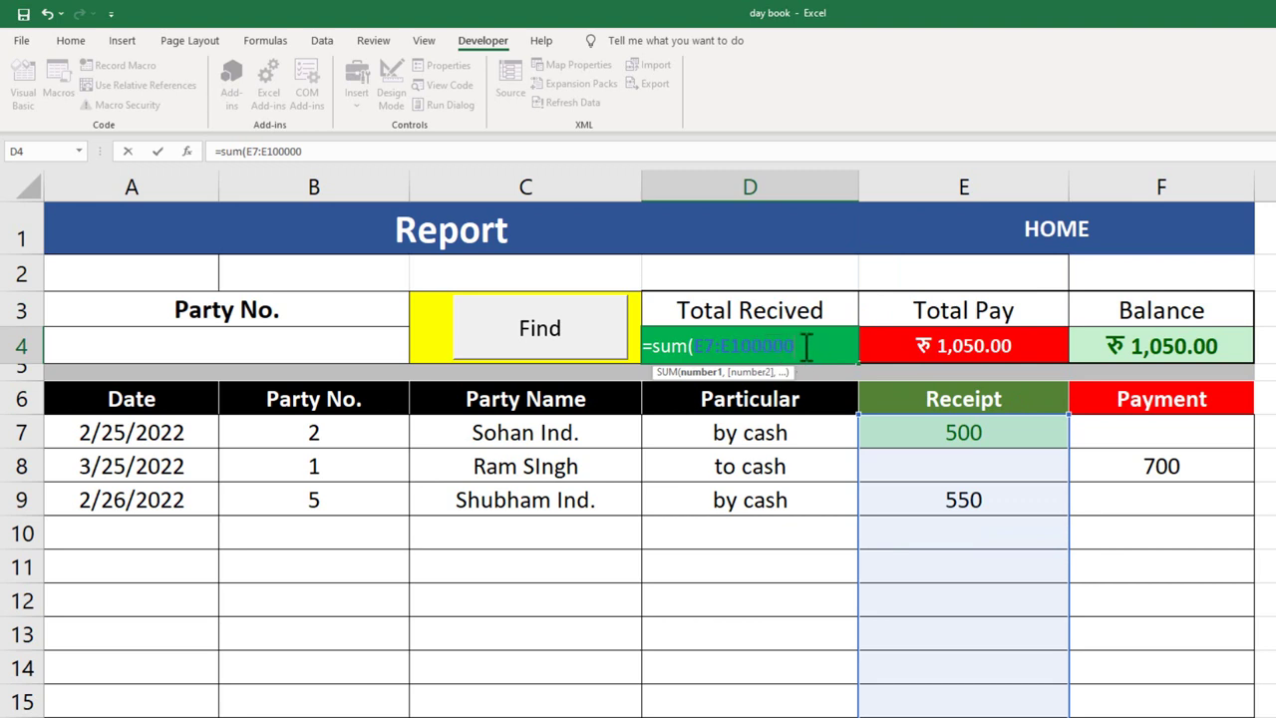
{"action": "type", "text": ")"}
{"action": "key", "text": "Return"}
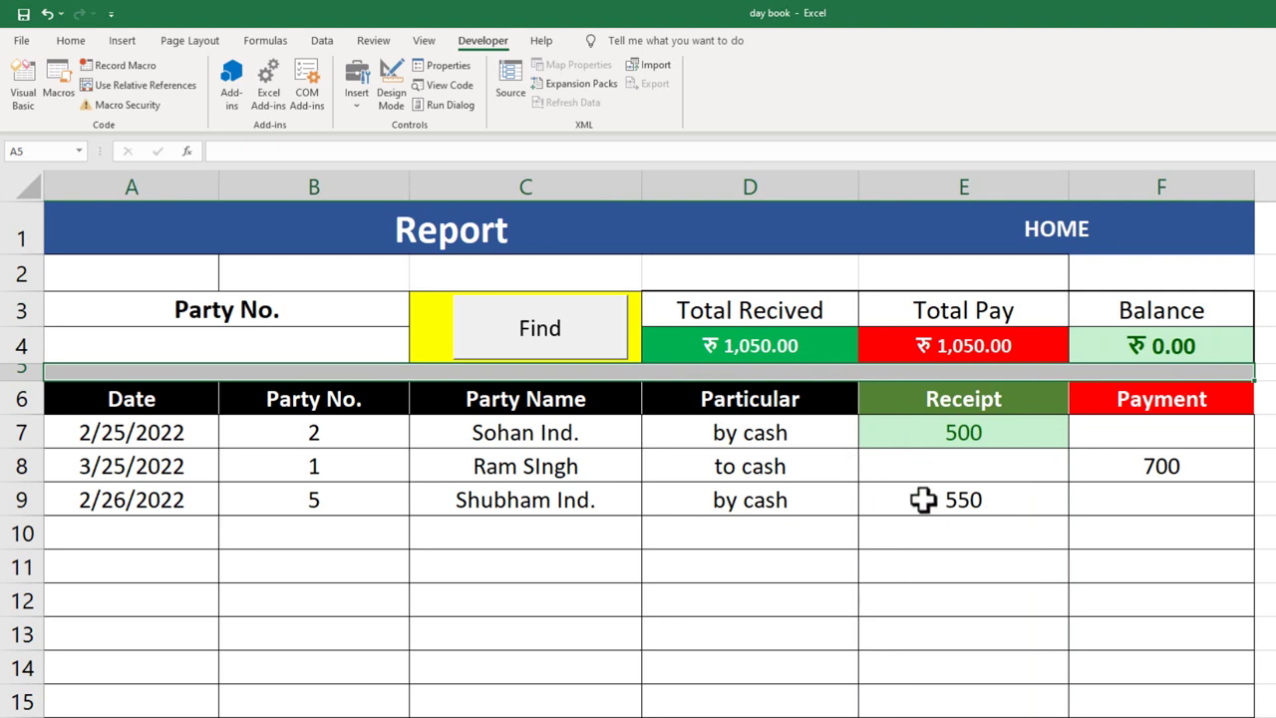
Give Total Pay in E4 a SUM over the Payment column from F7, fixing the range error, showing 700.00.
{"action": "left_click_drag", "start_coordinate": [984, 353], "coordinate": [983, 353]}
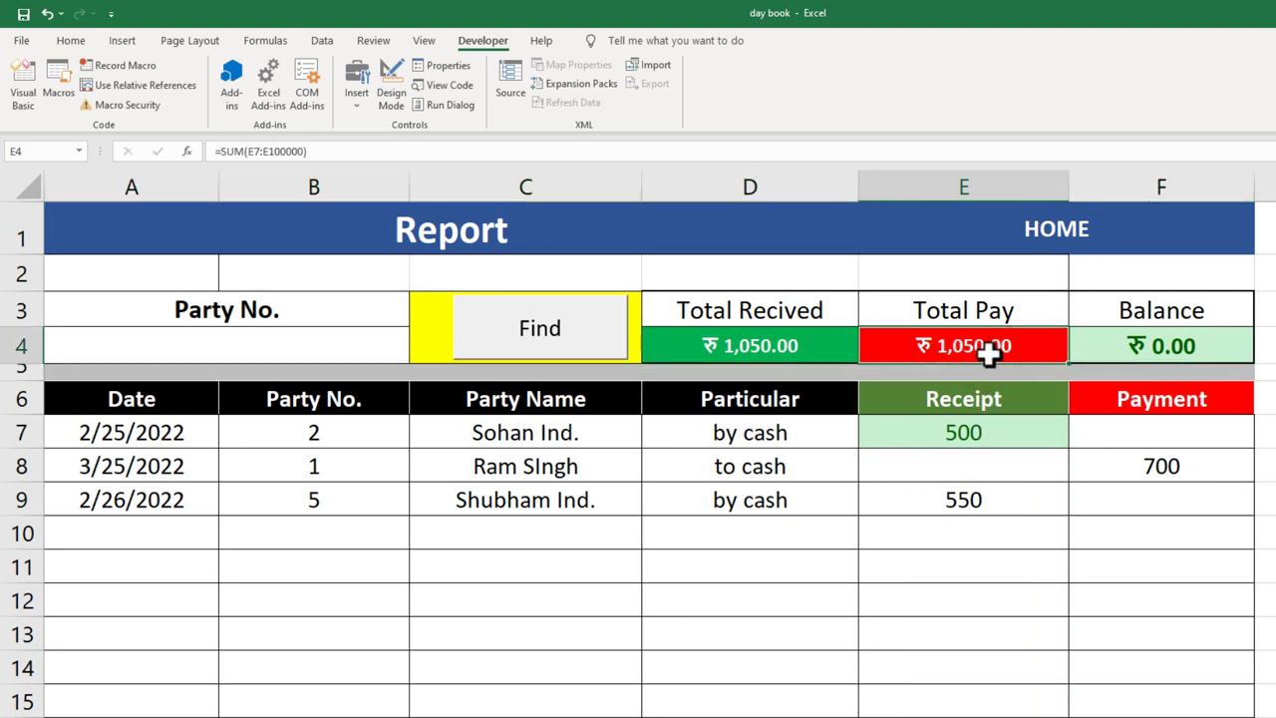
{"action": "type", "text": "=s"}
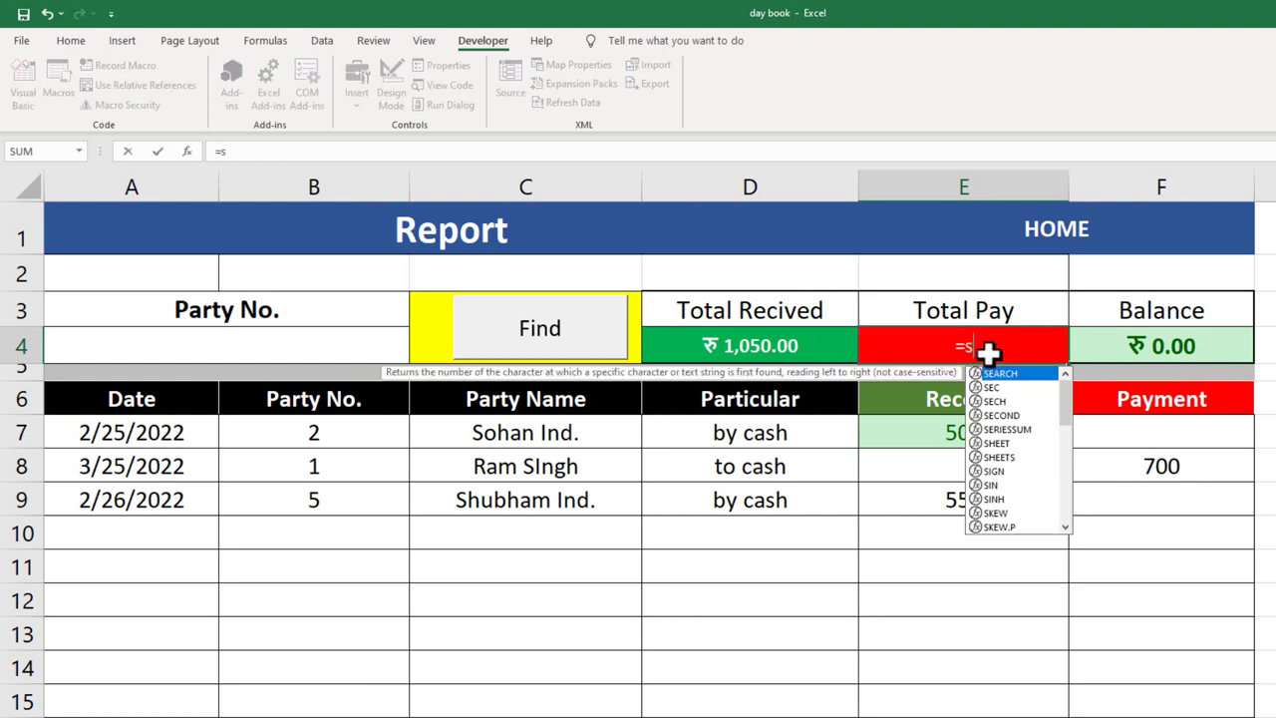
{"action": "type", "text": "um"}
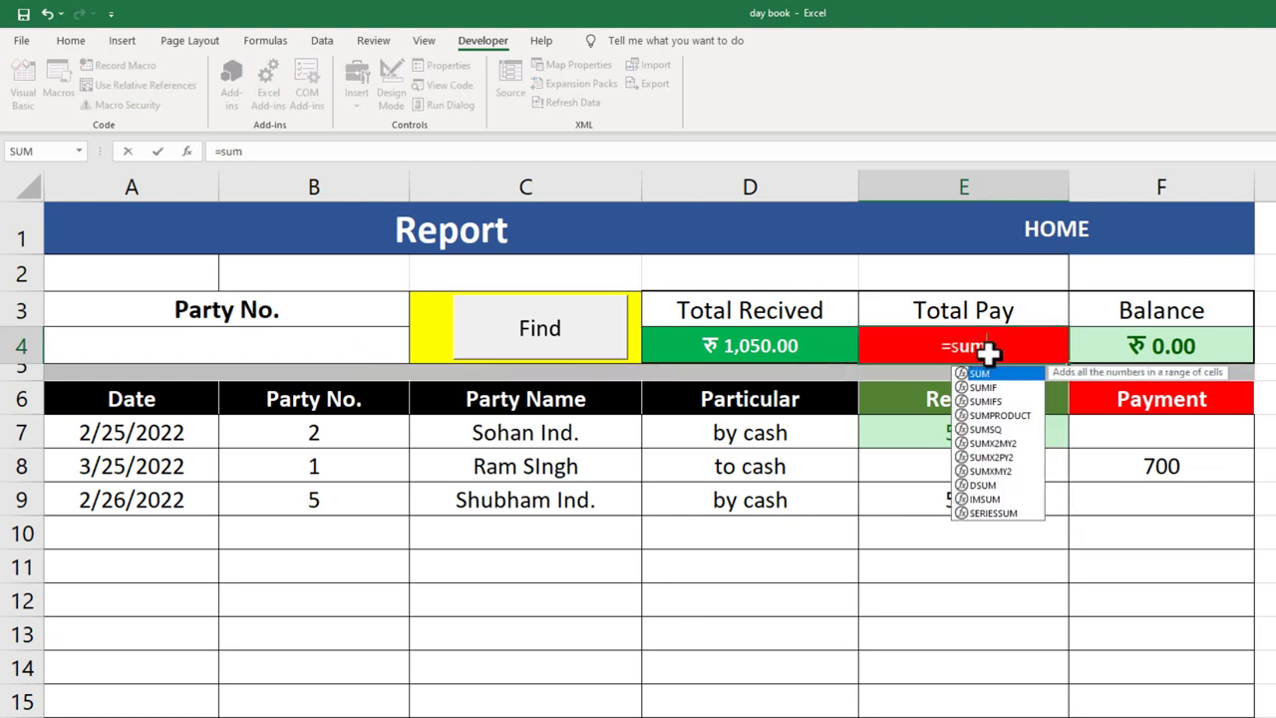
{"action": "type", "text": "("}
{"action": "left_click_drag", "start_coordinate": [1123, 423], "coordinate": [1142, 515]}
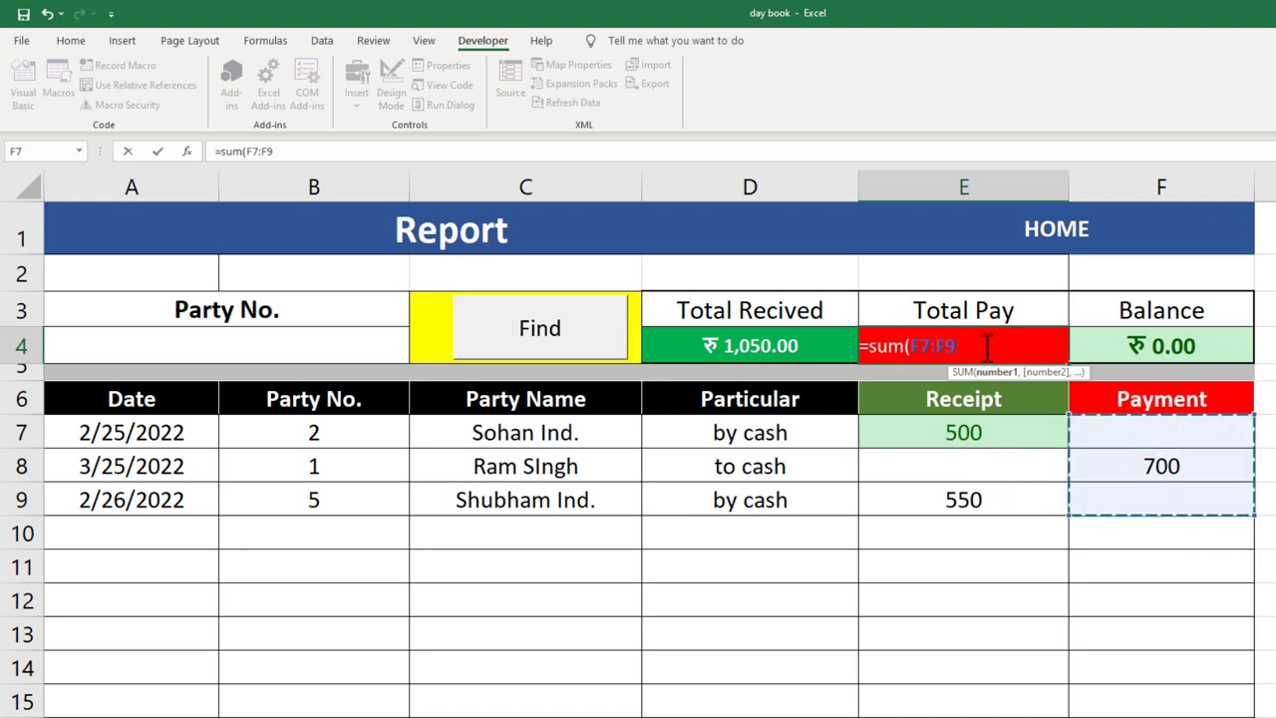
{"action": "key", "text": "BackSpace"}
{"action": "key", "text": "BackSpace"}
{"action": "type", "text": "100000"}
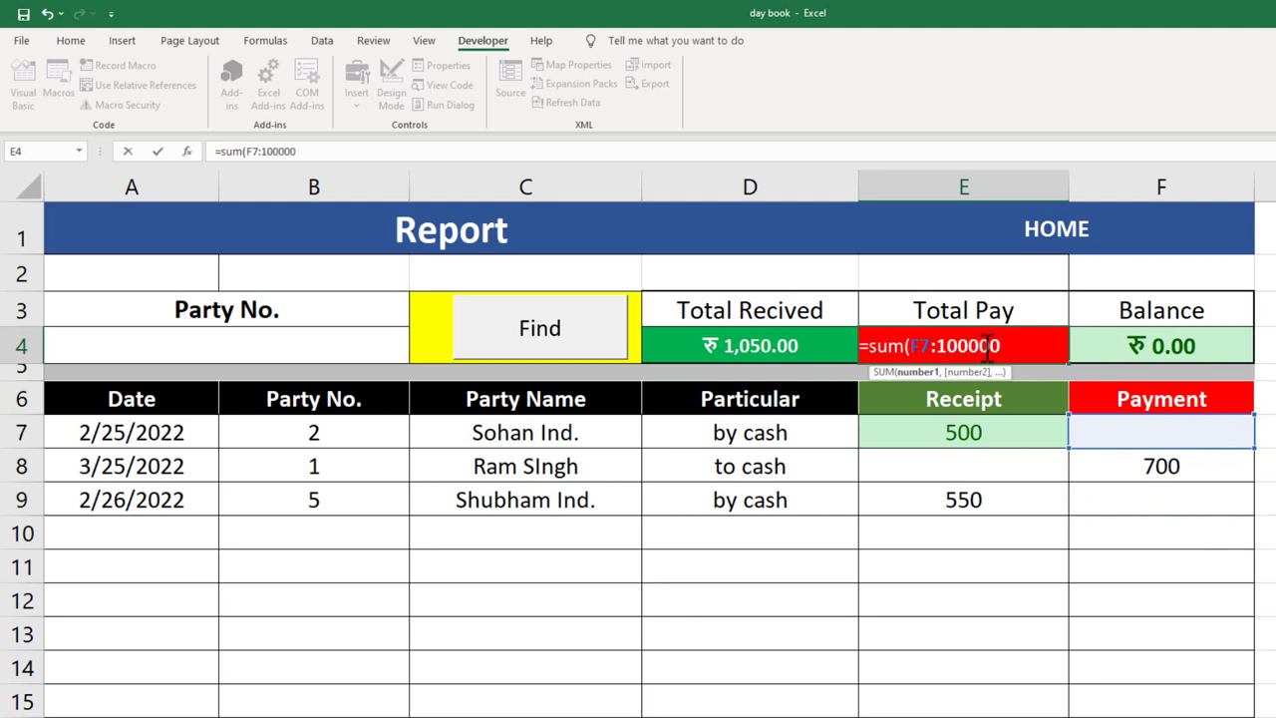
{"action": "type", "text": ")"}
{"action": "key", "text": "Return"}
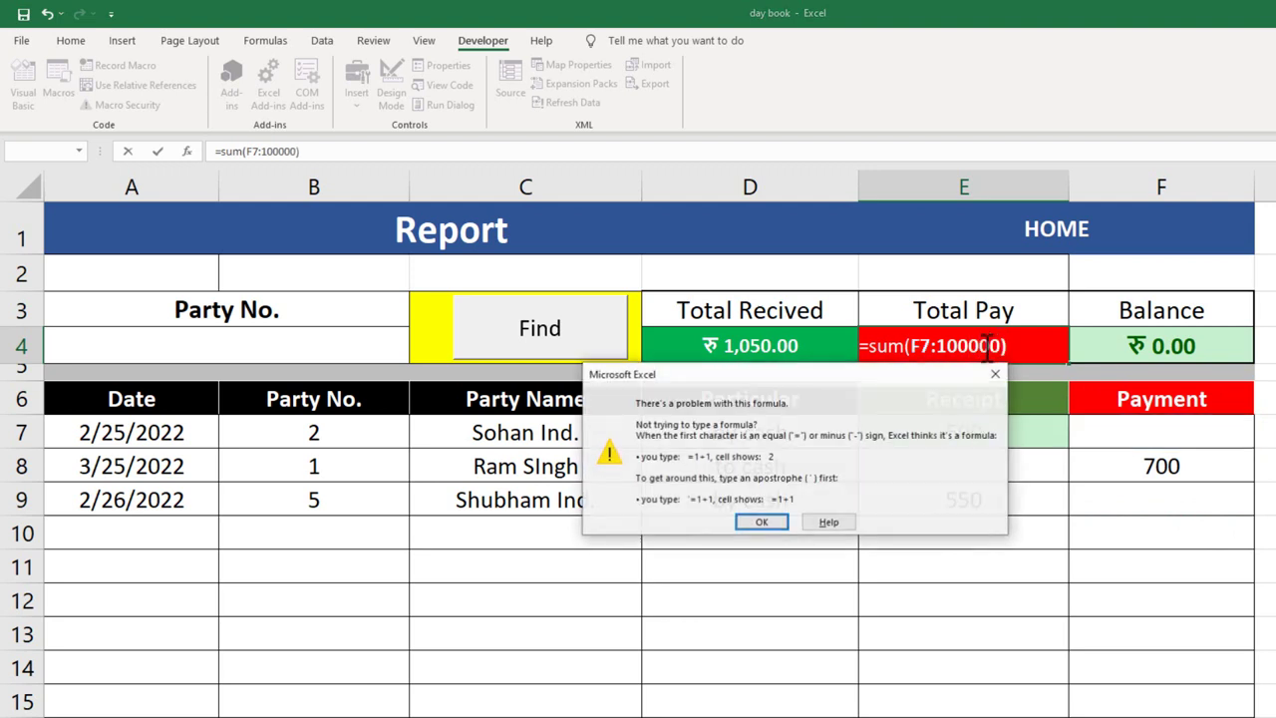
{"action": "left_click", "coordinate": [760, 522]}
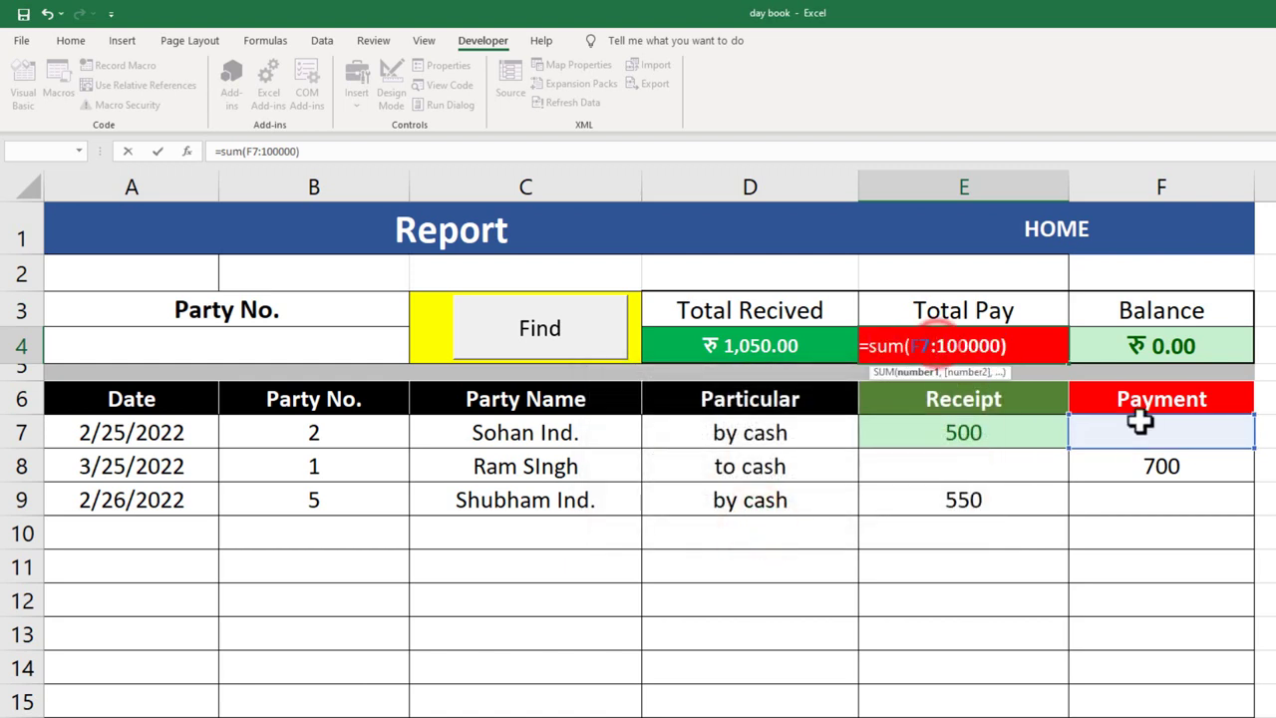
{"action": "double_click", "coordinate": [972, 345]}
{"action": "type", "text": "f"}
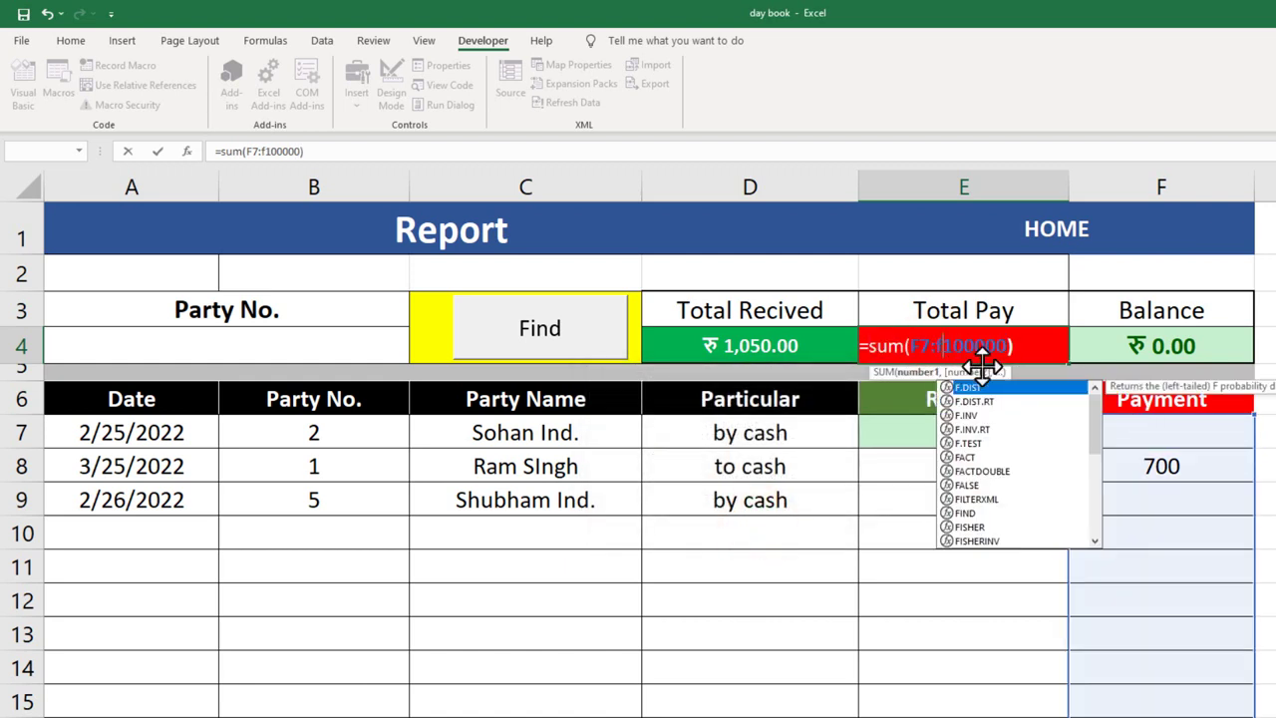
{"action": "type", "text": "F10000"}
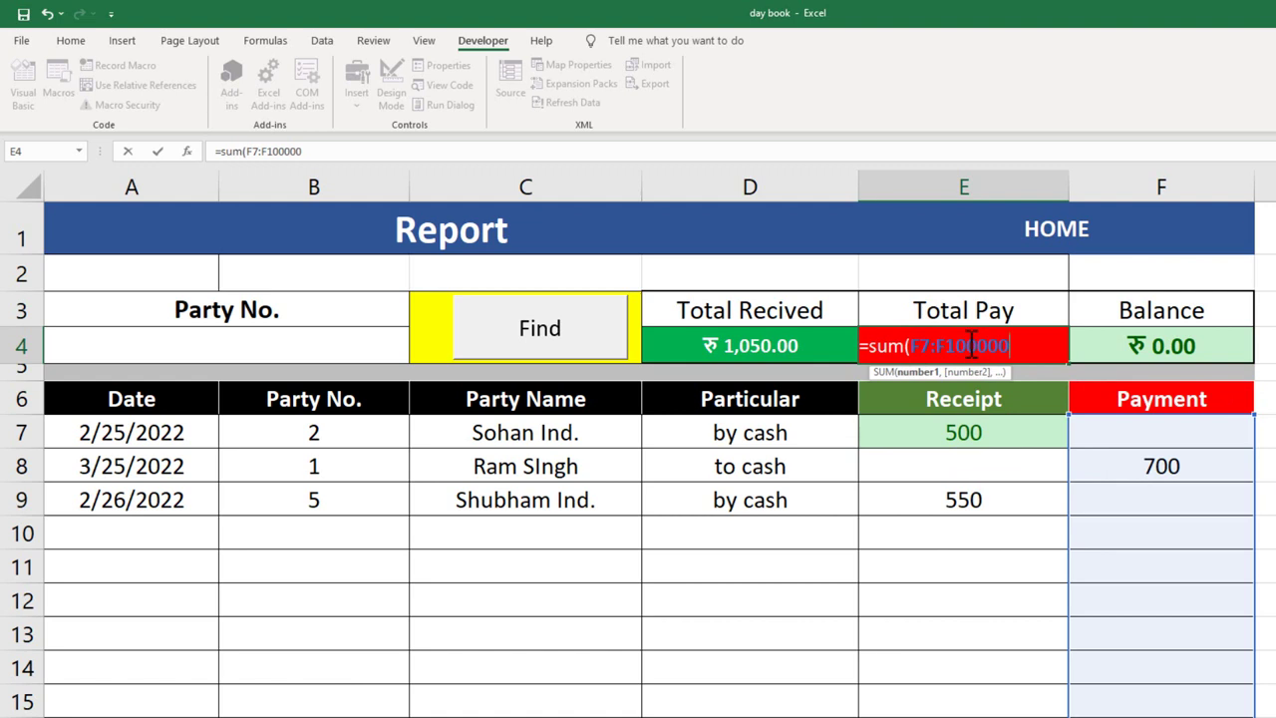
{"action": "key", "text": "Return"}
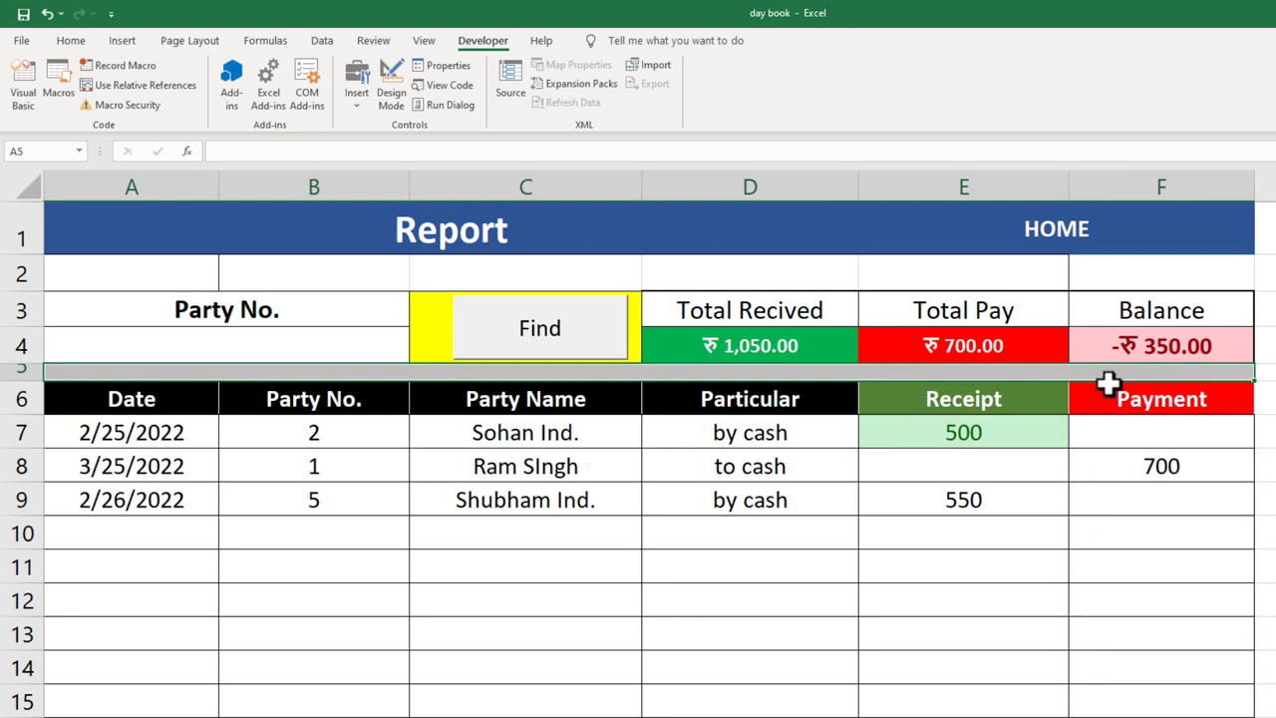
Filter the Report for Party No. 1 to show its single 700 payment, then follow the HOME link.
{"action": "left_click", "coordinate": [357, 346]}
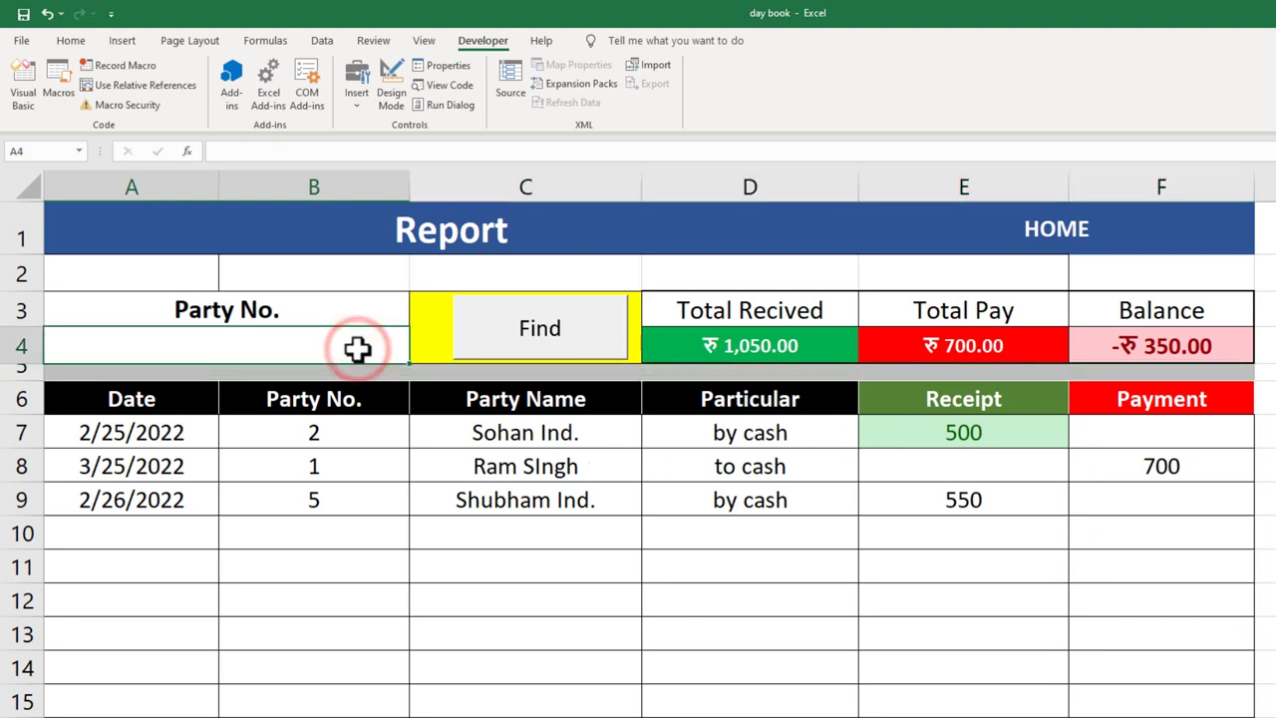
{"action": "type", "text": "1"}
{"action": "left_click", "coordinate": [536, 336]}
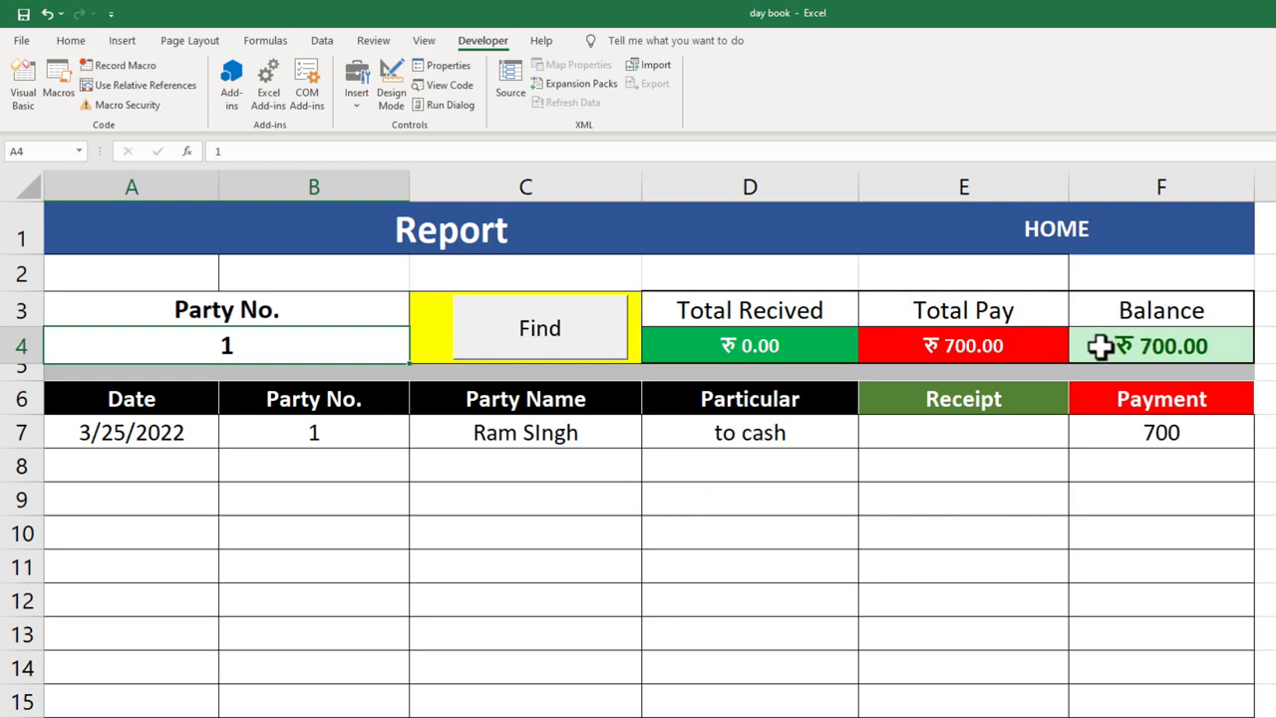
{"action": "left_click", "coordinate": [1067, 231]}
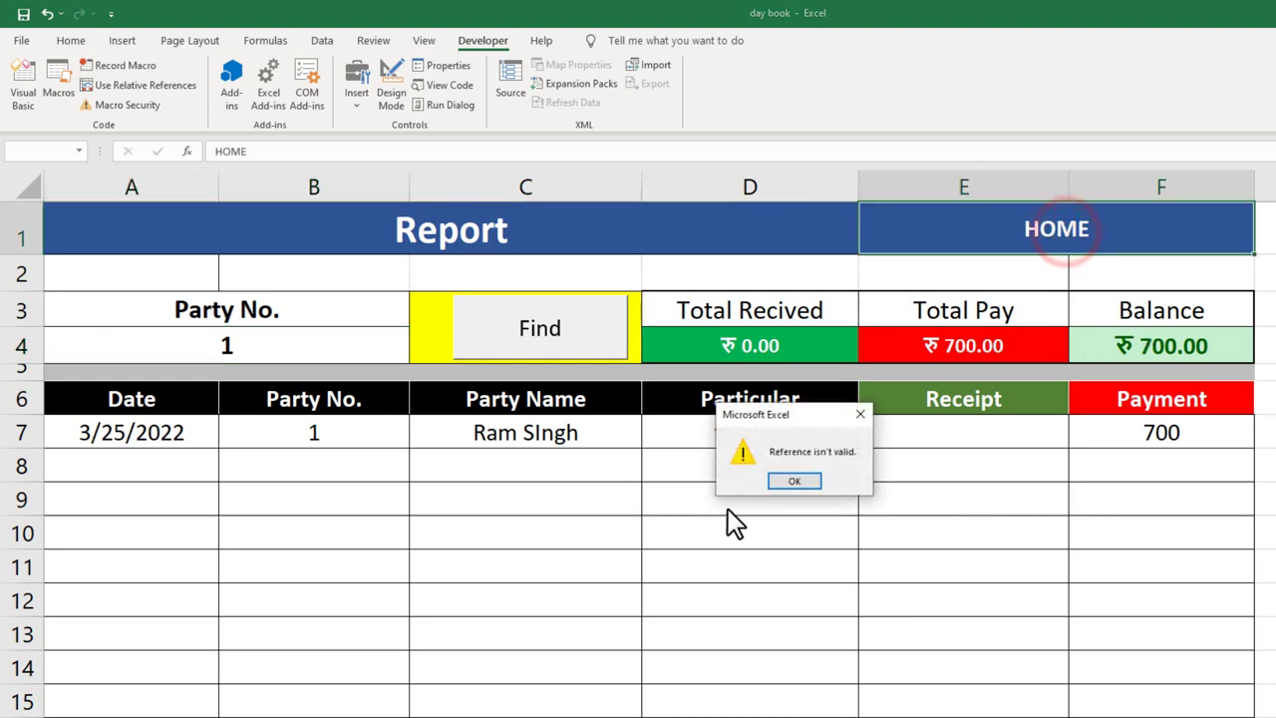
Dismiss the invalid reference error and repoint the E1 hyperlink to the HOME sheet.
{"action": "left_click", "coordinate": [787, 481]}
{"action": "right_click", "coordinate": [1017, 226]}
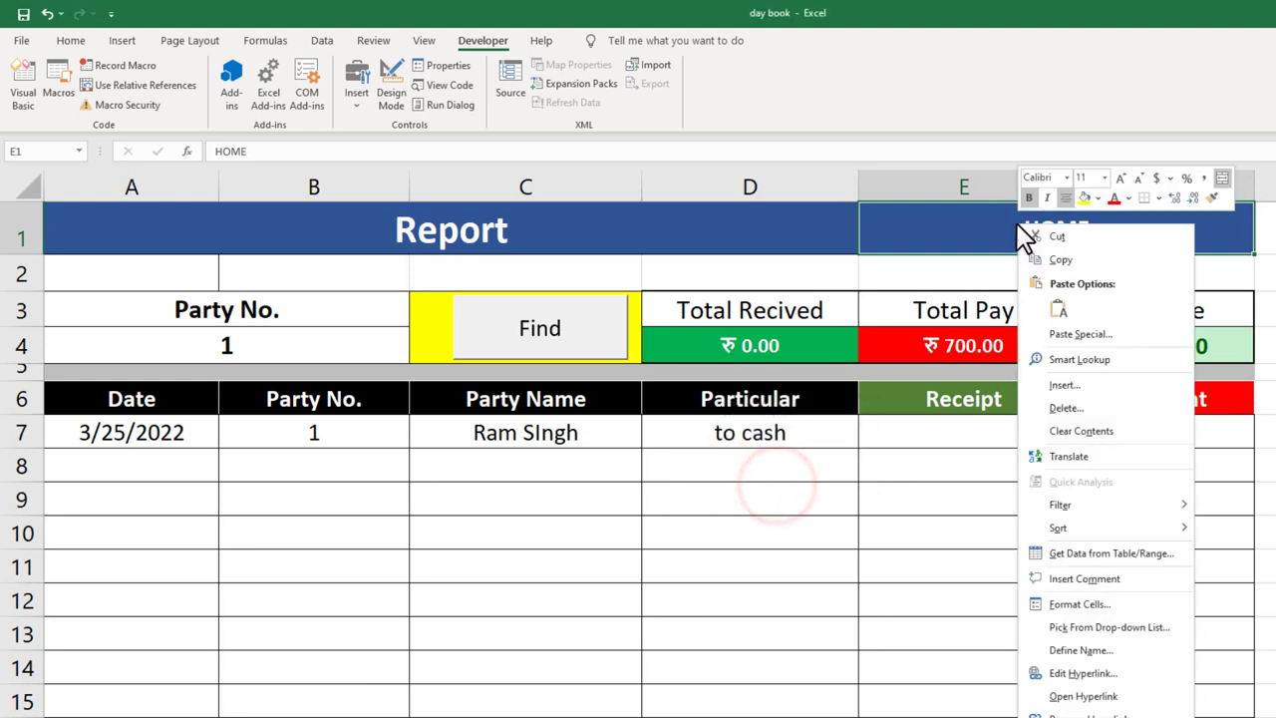
{"action": "left_click", "coordinate": [1096, 678]}
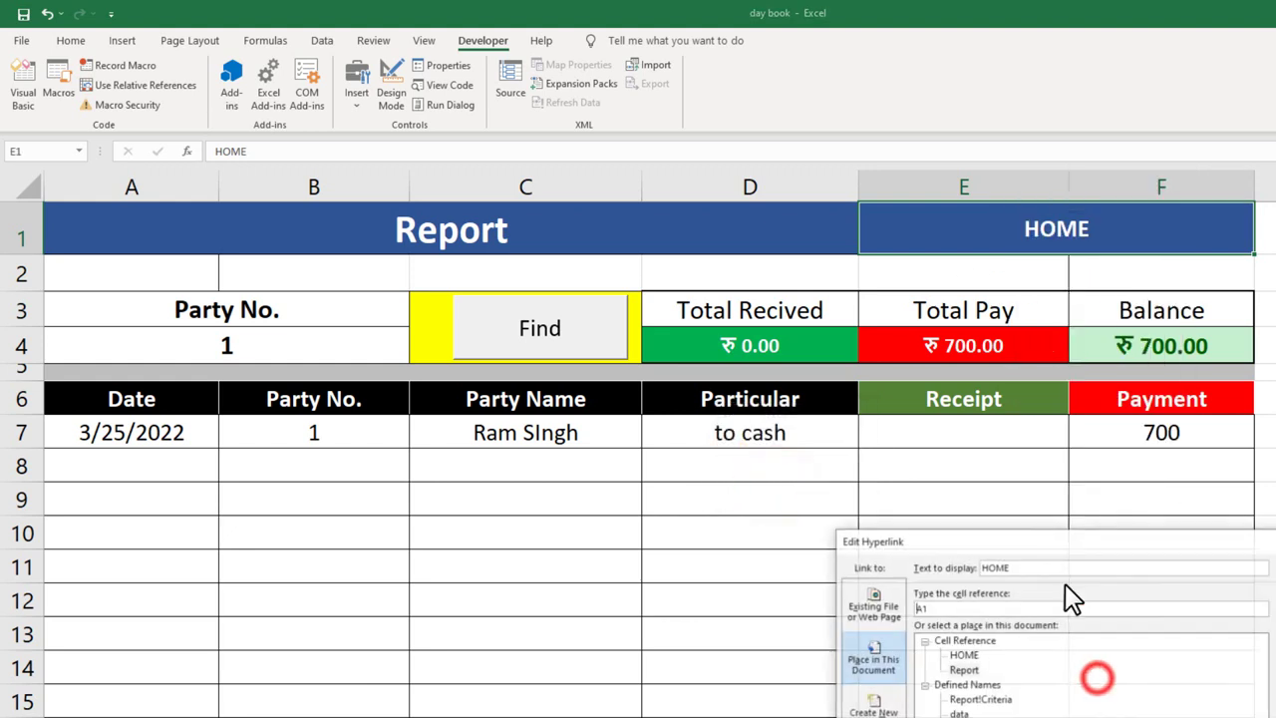
{"action": "left_click", "coordinate": [963, 654]}
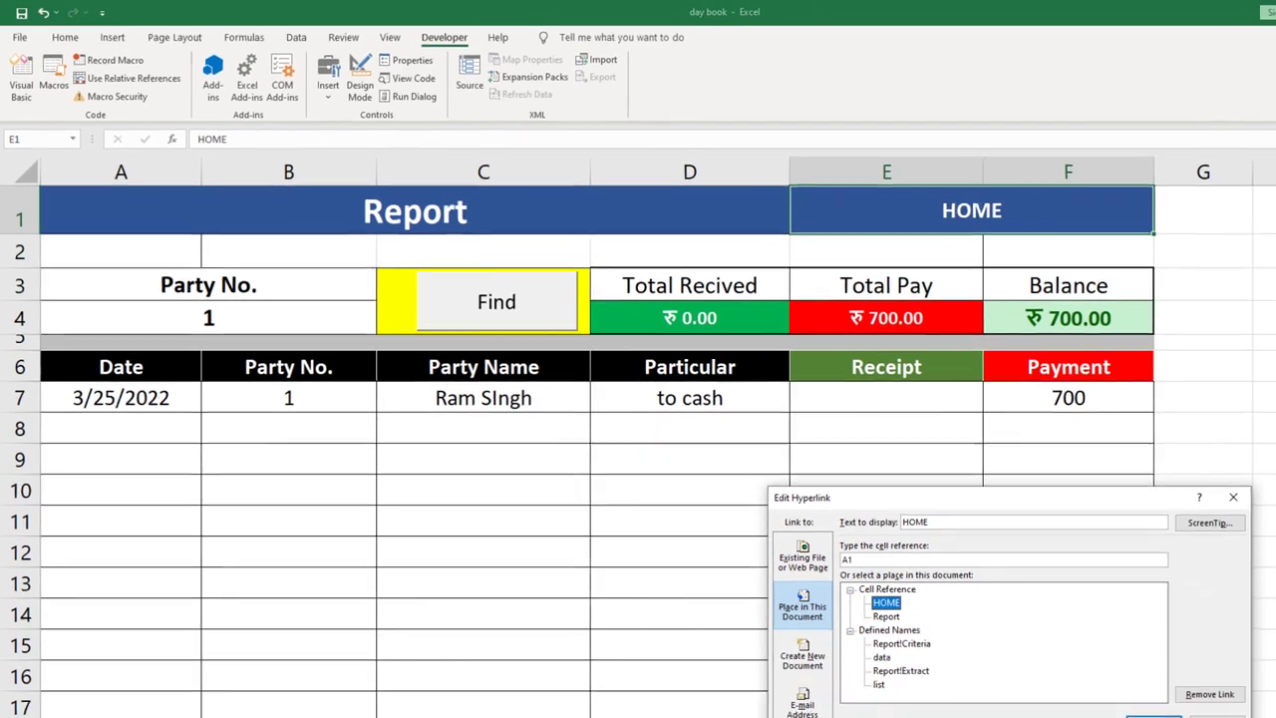
{"action": "left_click", "coordinate": [1084, 675]}
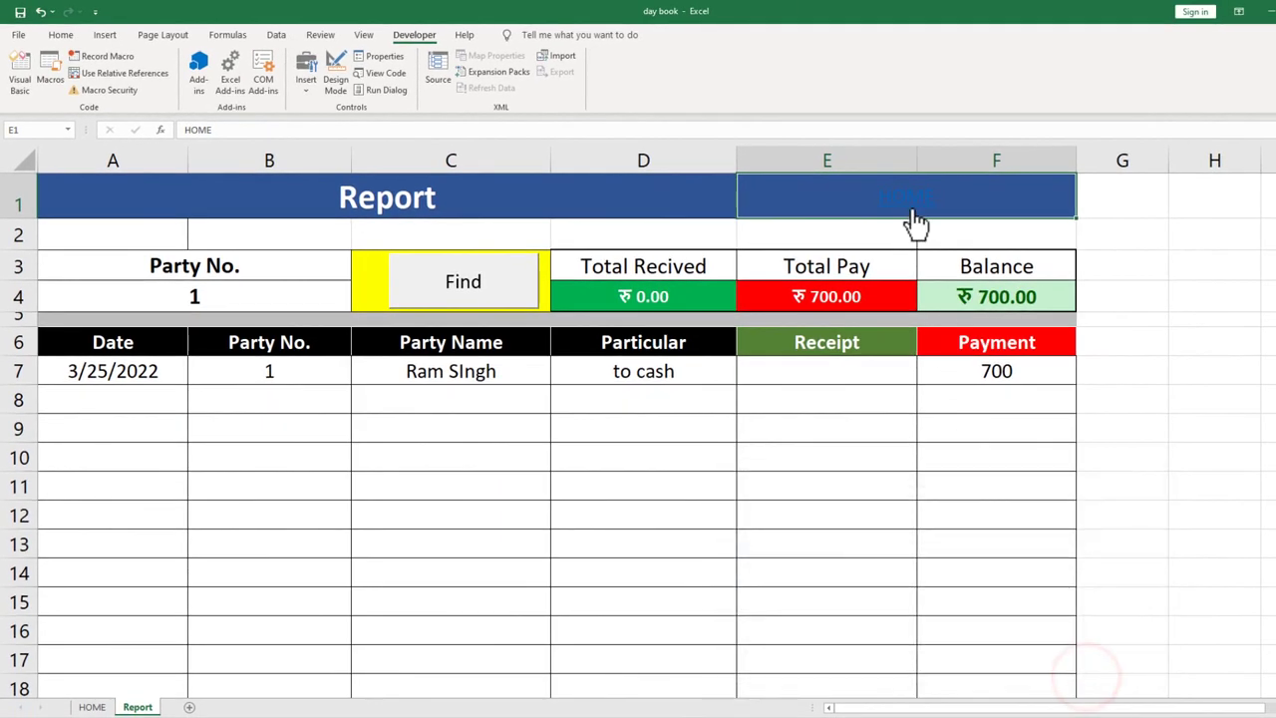
Make the HOME link text bold and white without underline, then follow it to the DAY BOOK.
{"action": "left_click", "coordinate": [61, 34]}
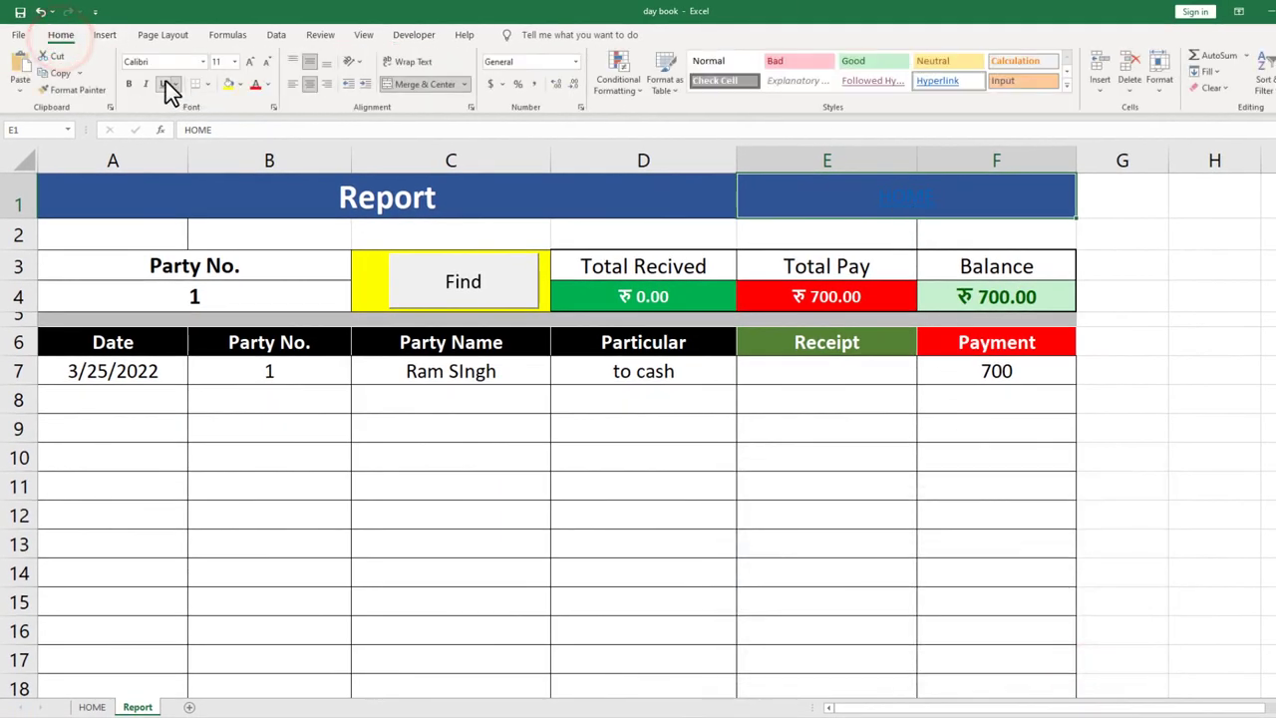
{"action": "left_click", "coordinate": [163, 84]}
{"action": "left_click", "coordinate": [132, 84]}
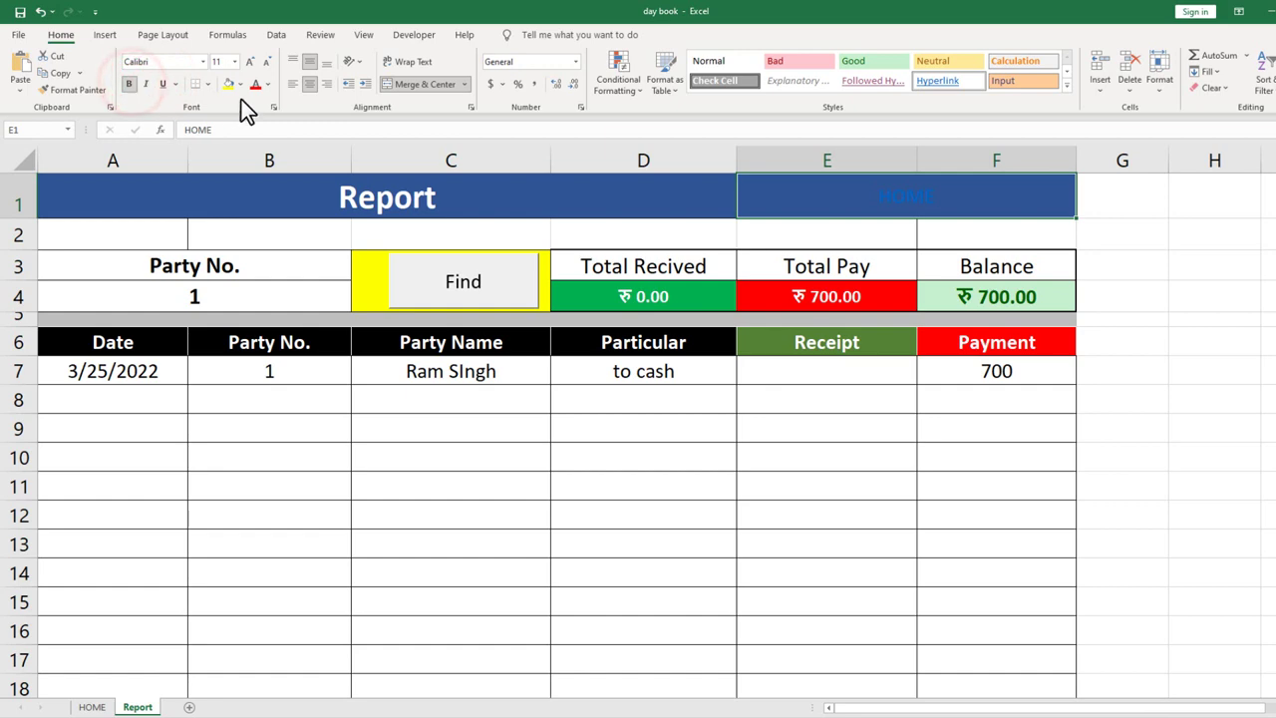
{"action": "left_click", "coordinate": [268, 84]}
{"action": "left_click", "coordinate": [255, 140]}
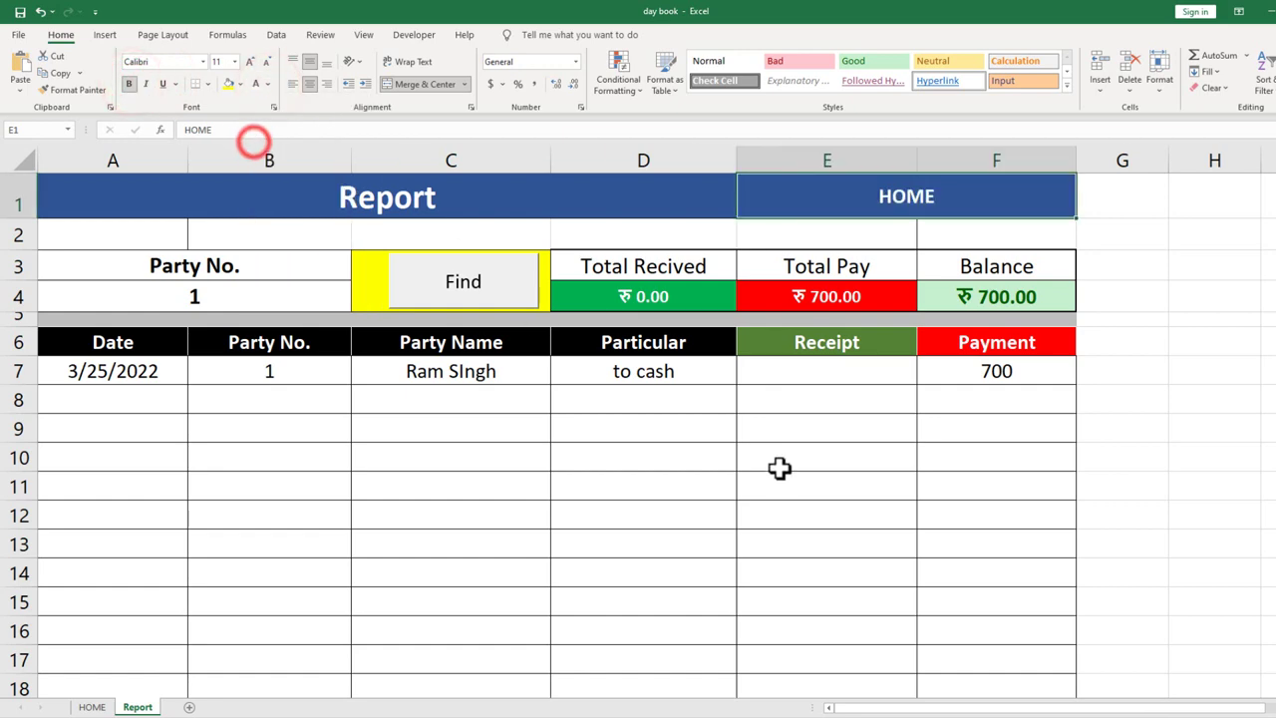
{"action": "left_click", "coordinate": [779, 465]}
{"action": "left_click", "coordinate": [900, 202]}
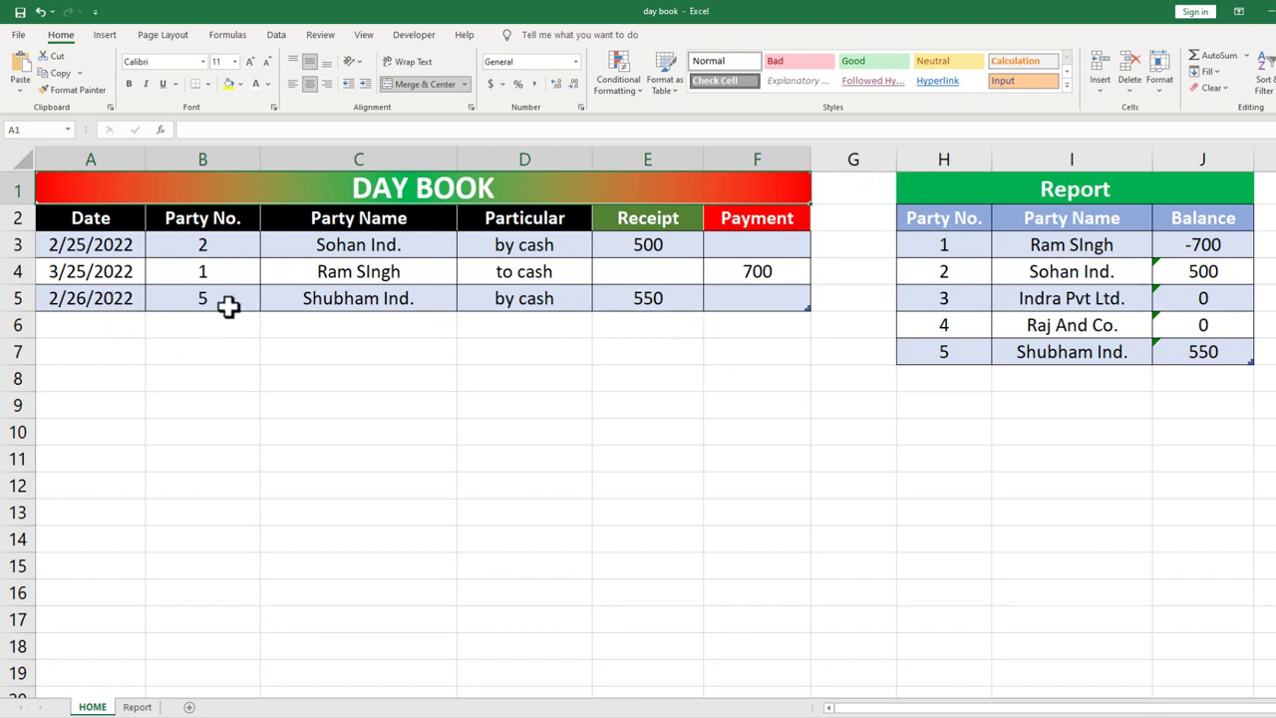
Copy the 2/26/2022 date into the new row and try party numbers 6 (rejected) and 5.
{"action": "left_click", "coordinate": [121, 304]}
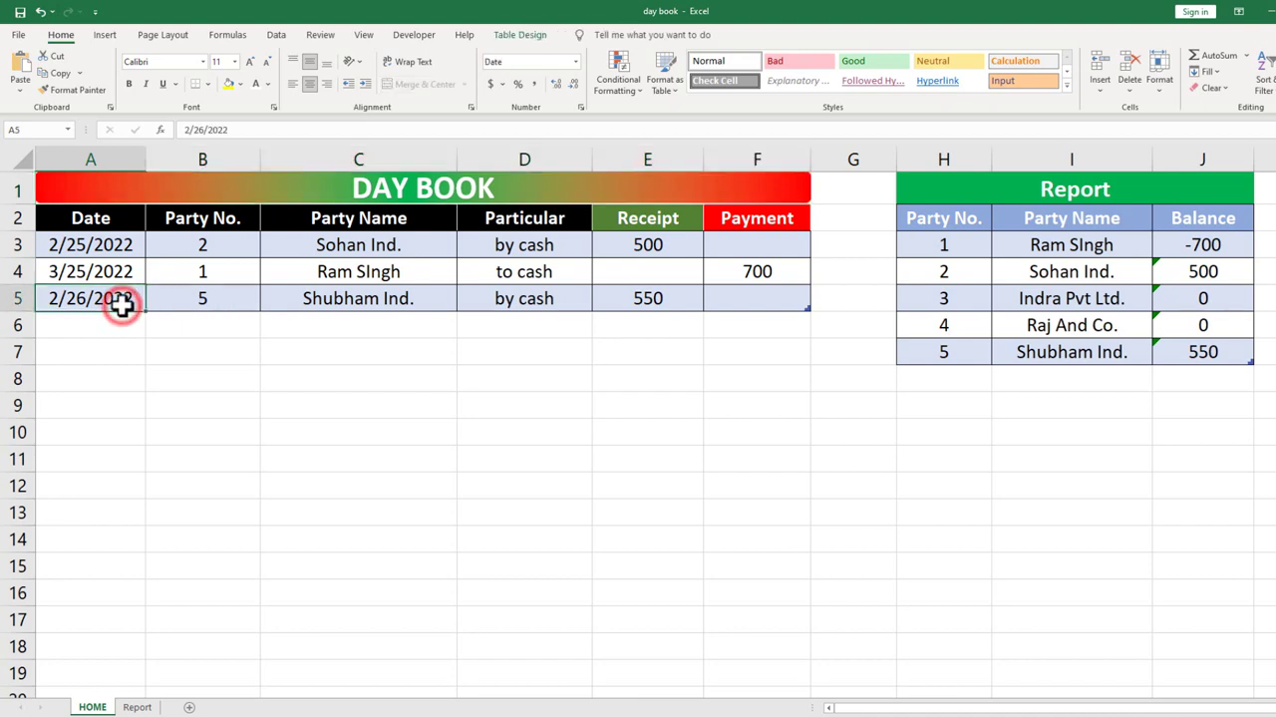
{"action": "key", "text": "Down"}
{"action": "key", "text": "ctrl+apostrophe"}
{"action": "key", "text": "Tab"}
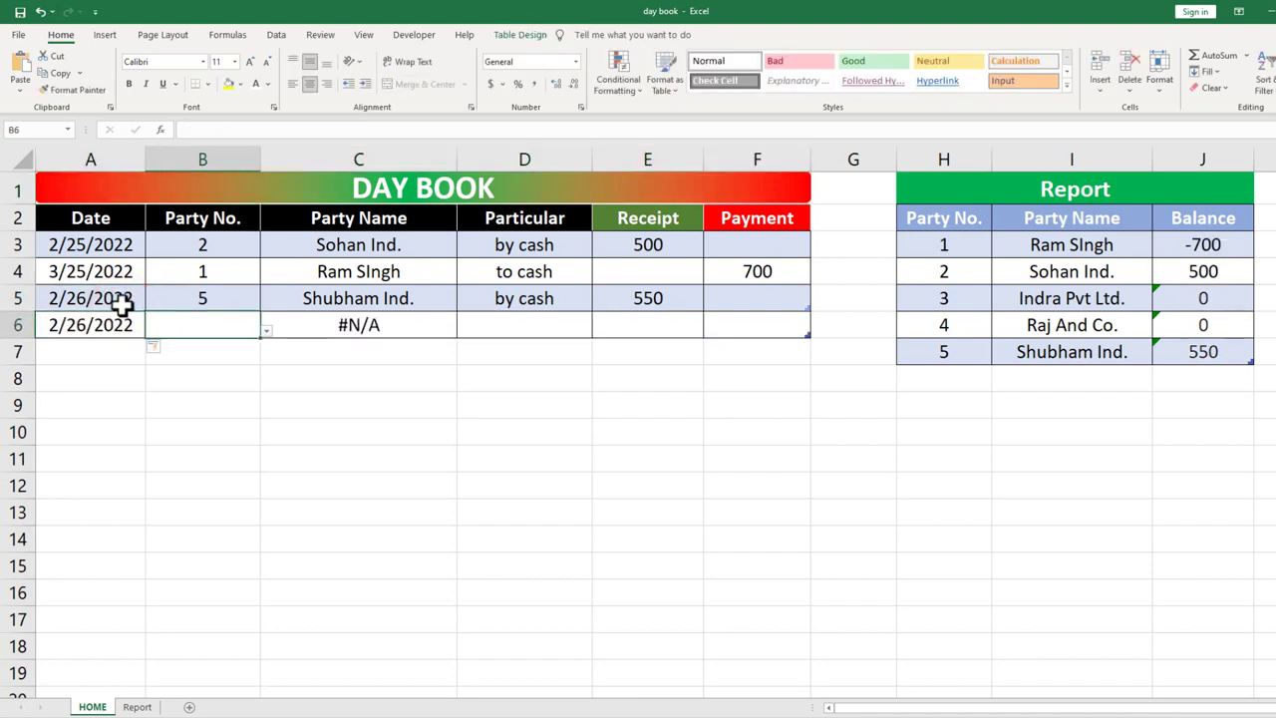
{"action": "type", "text": "6"}
{"action": "key", "text": "Return"}
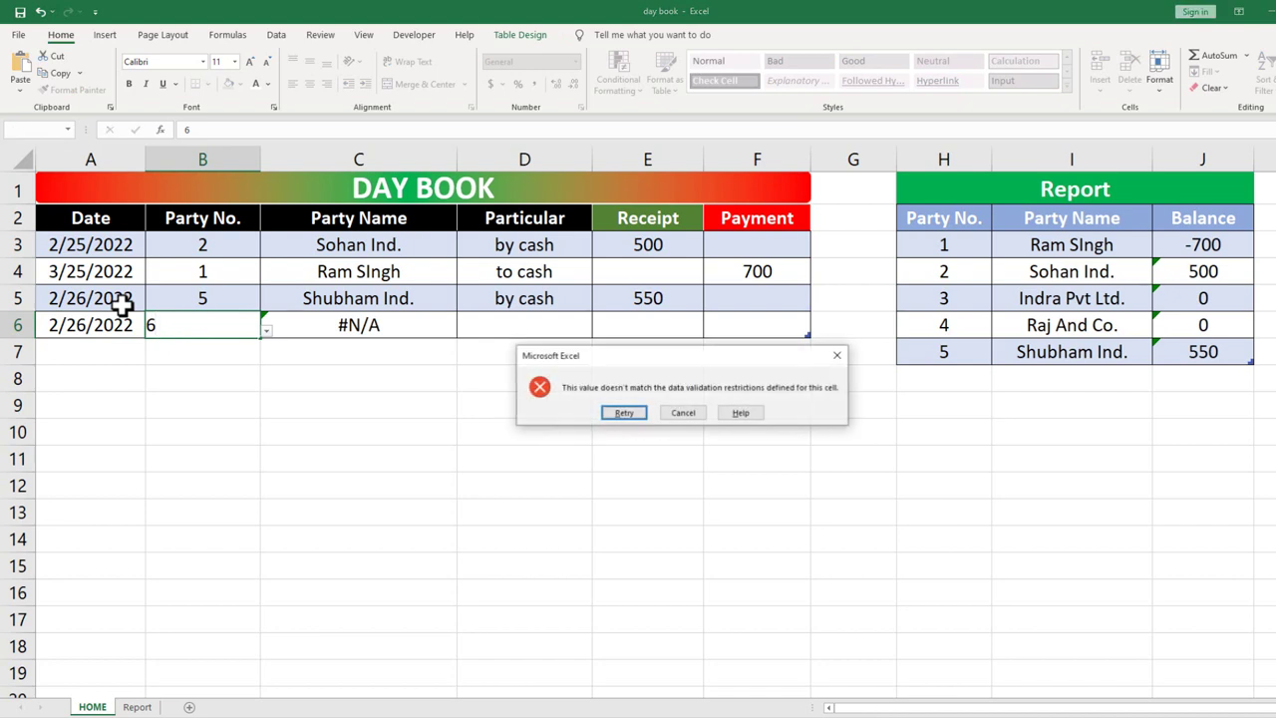
{"action": "left_click", "coordinate": [670, 415]}
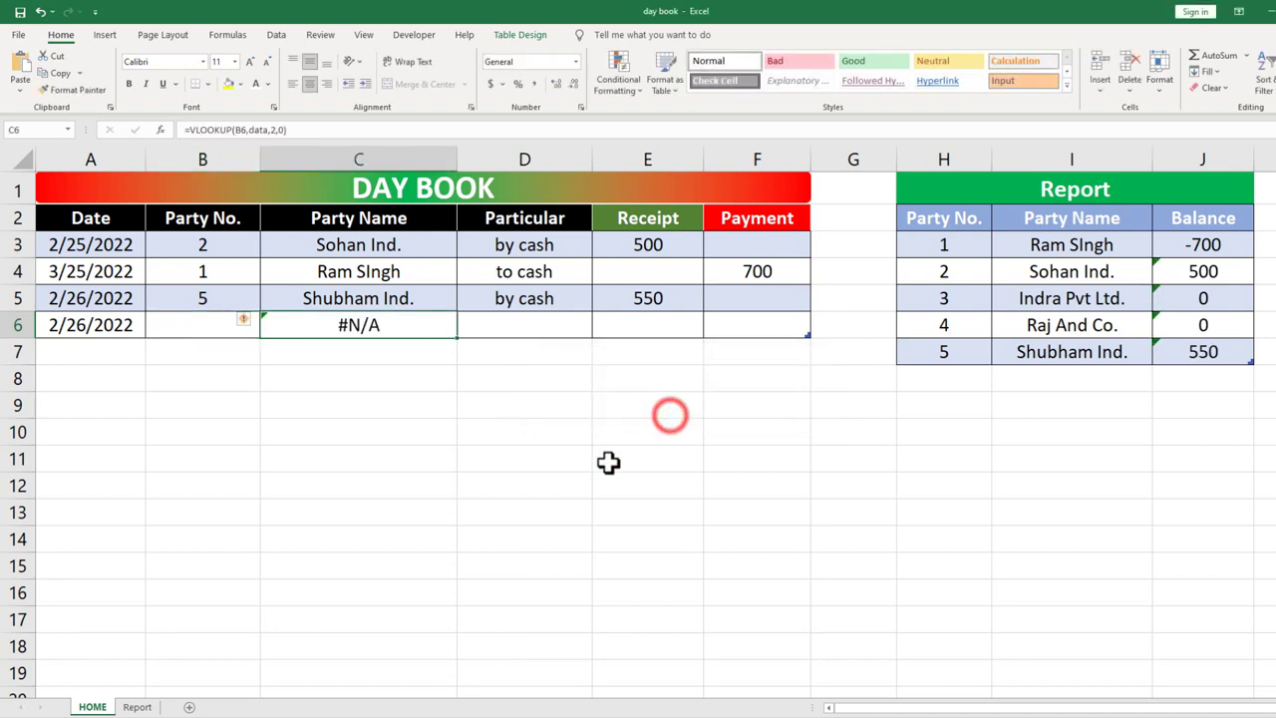
{"action": "left_click", "coordinate": [185, 322]}
{"action": "type", "text": "5"}
{"action": "key", "text": "Tab"}
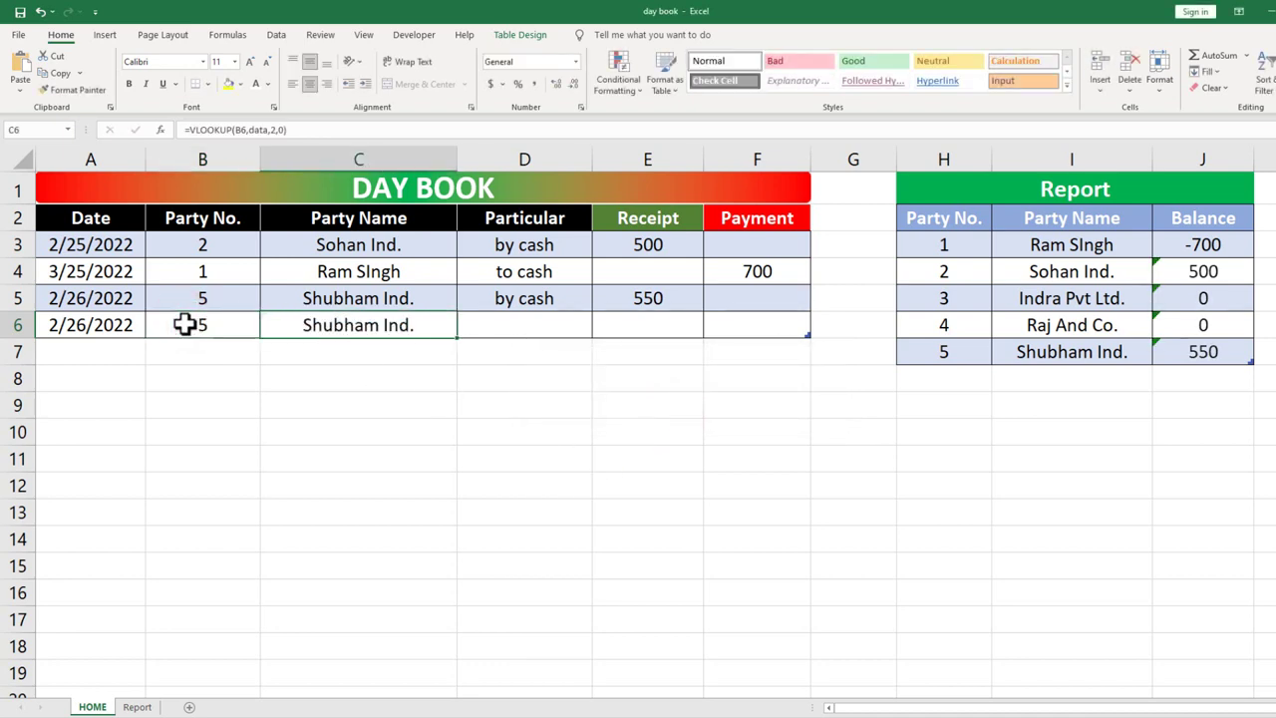
Set the entry to party 4 Raj And Co., particular 'to cash', payment 8000.
{"action": "left_click", "coordinate": [185, 324]}
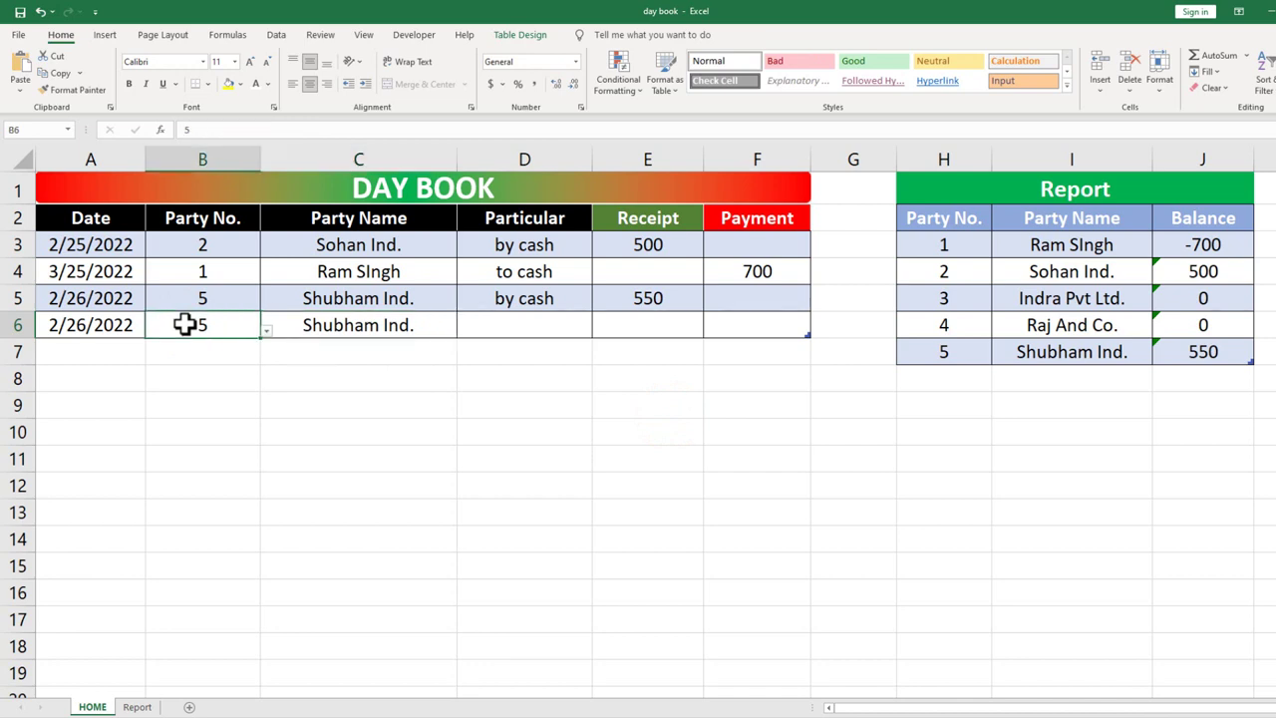
{"action": "type", "text": "4"}
{"action": "key", "text": "Tab"}
{"action": "key", "text": "Tab"}
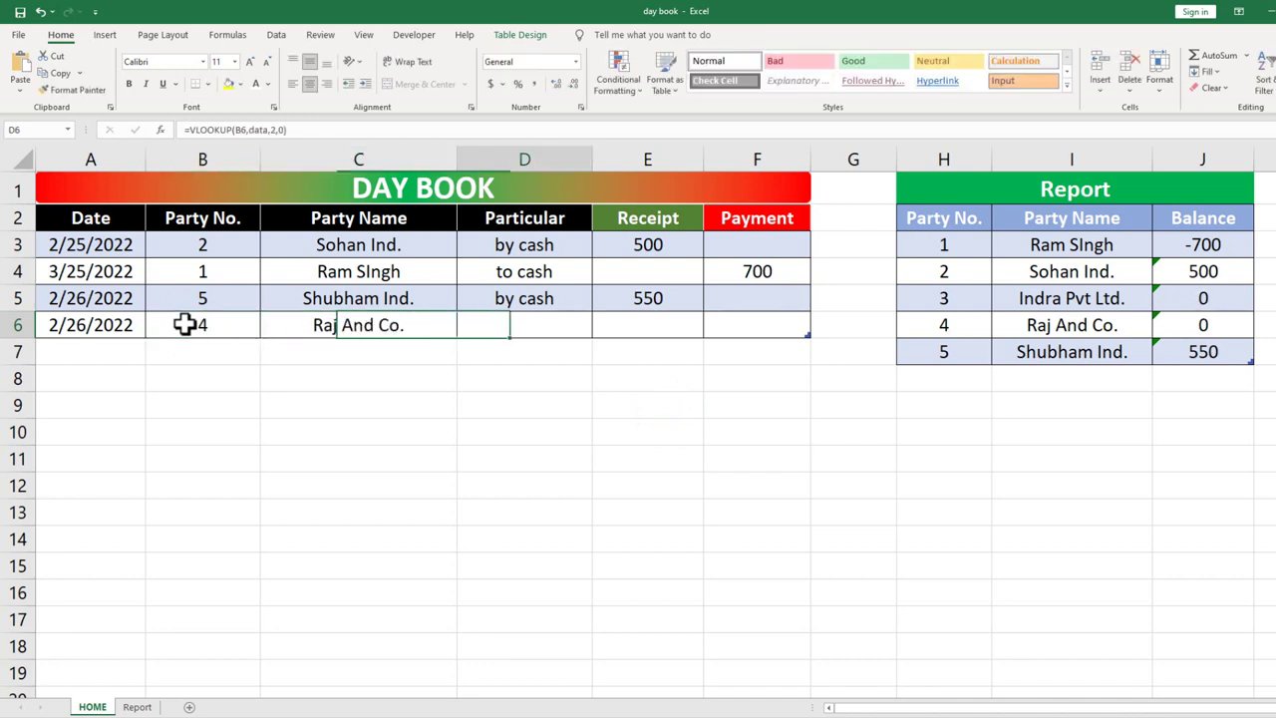
{"action": "type", "text": "to"}
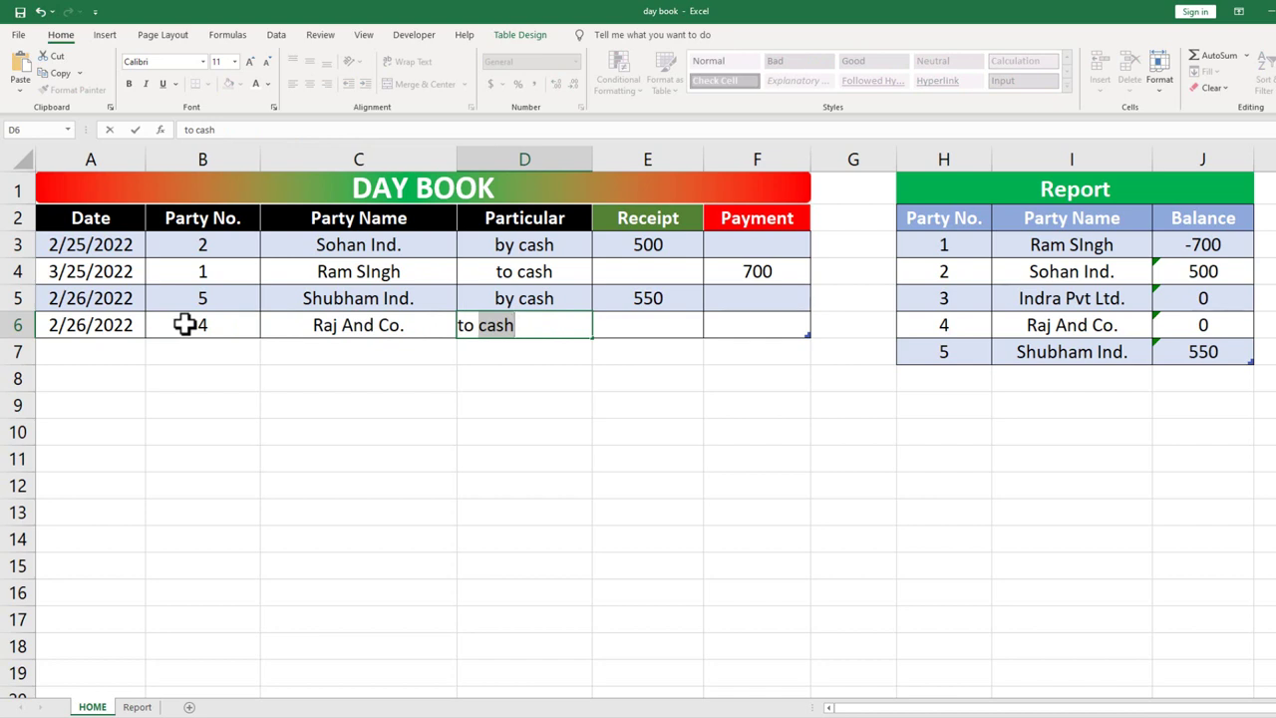
{"action": "key", "text": "Tab"}
{"action": "key", "text": "Tab"}
{"action": "type", "text": "800"}
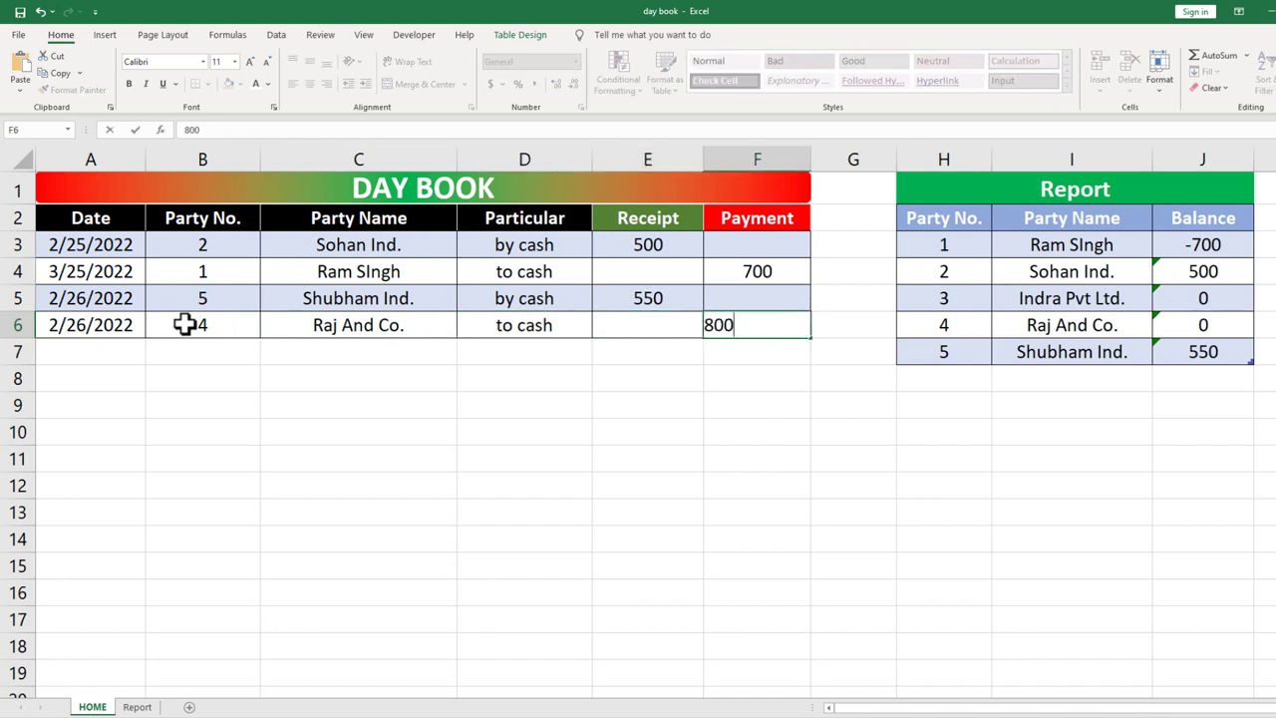
{"action": "key", "text": "Return"}
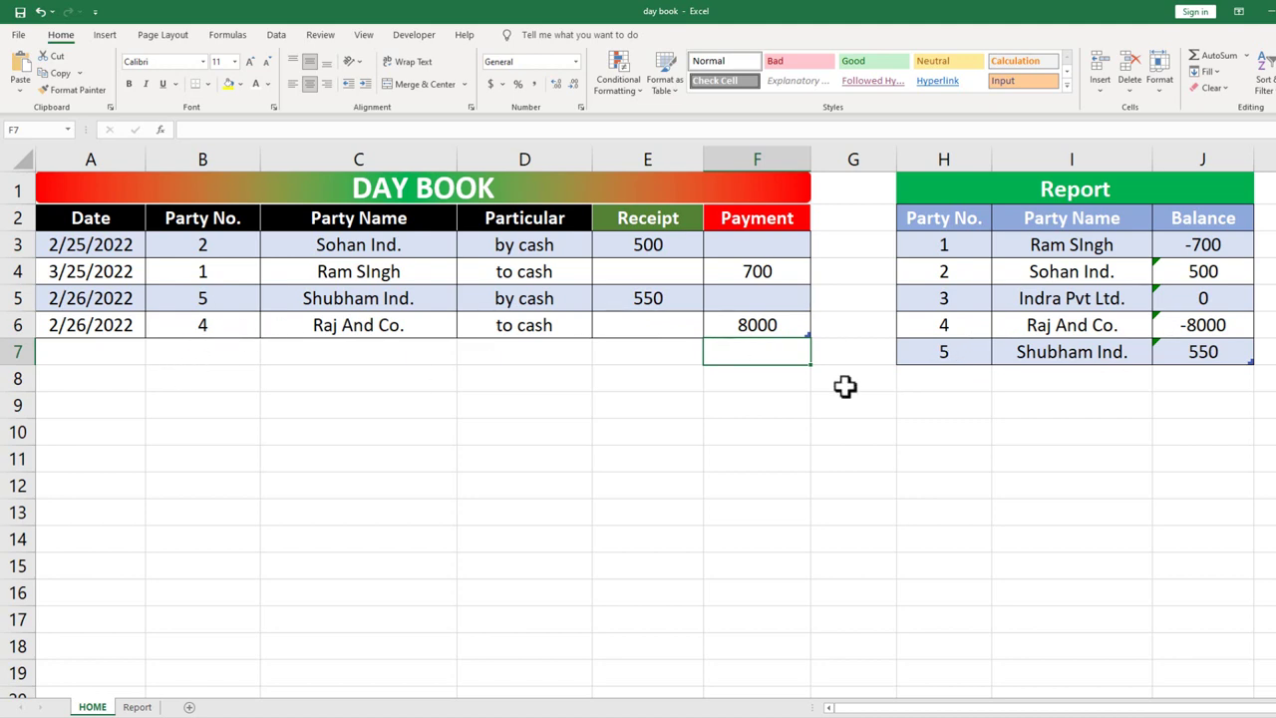
Add party 6 'sangam ind.' to the bottom of the party list.
{"action": "left_click", "coordinate": [952, 353]}
{"action": "key", "text": "Return"}
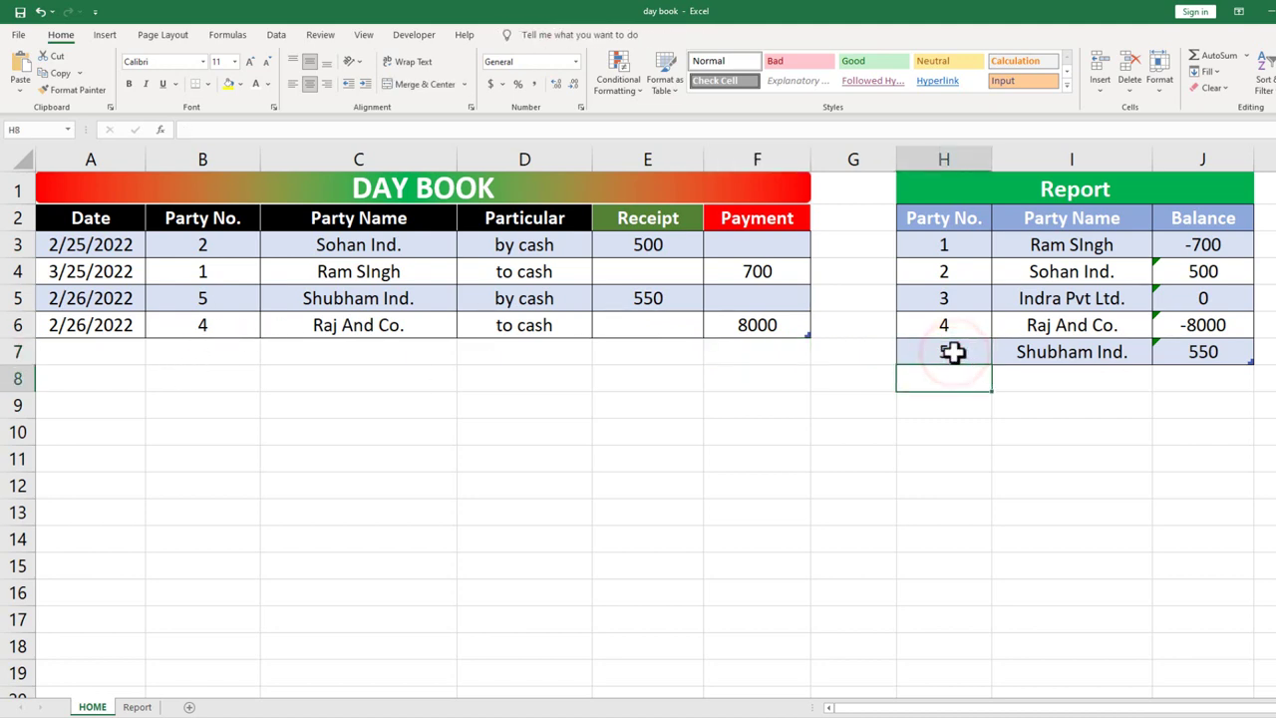
{"action": "type", "text": "6"}
{"action": "key", "text": "Tab"}
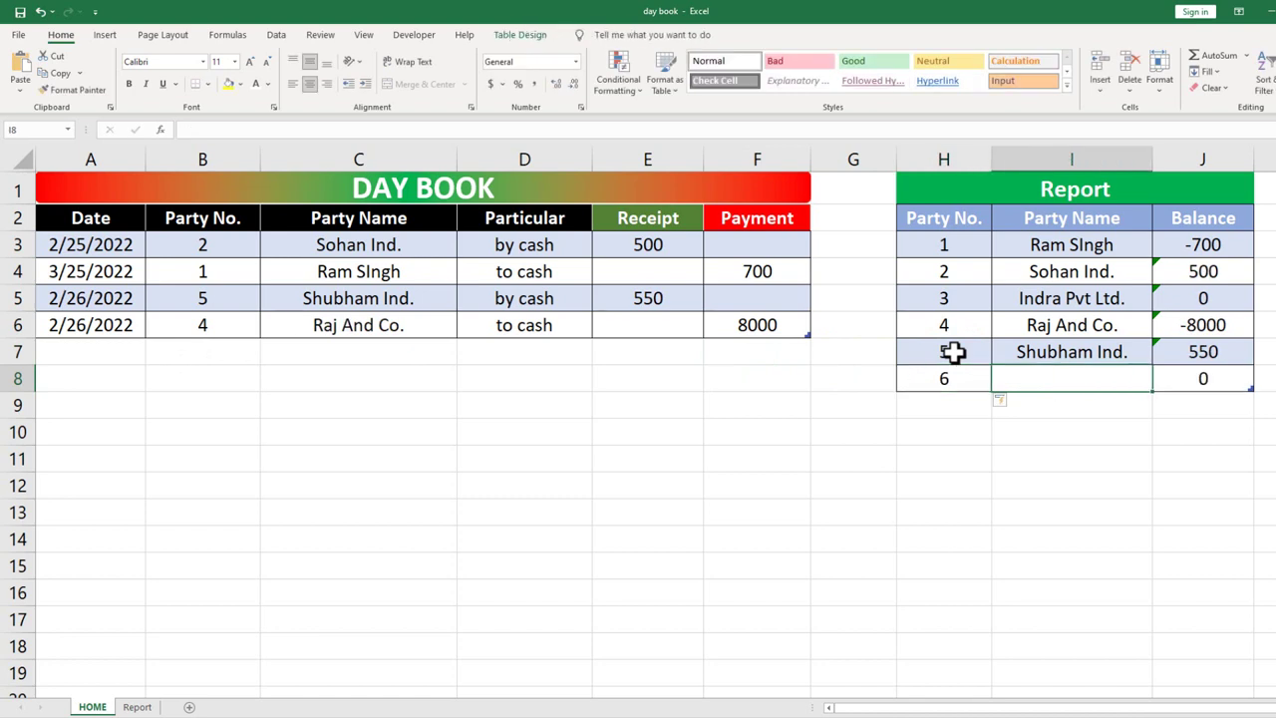
{"action": "type", "text": "sangam ind."}
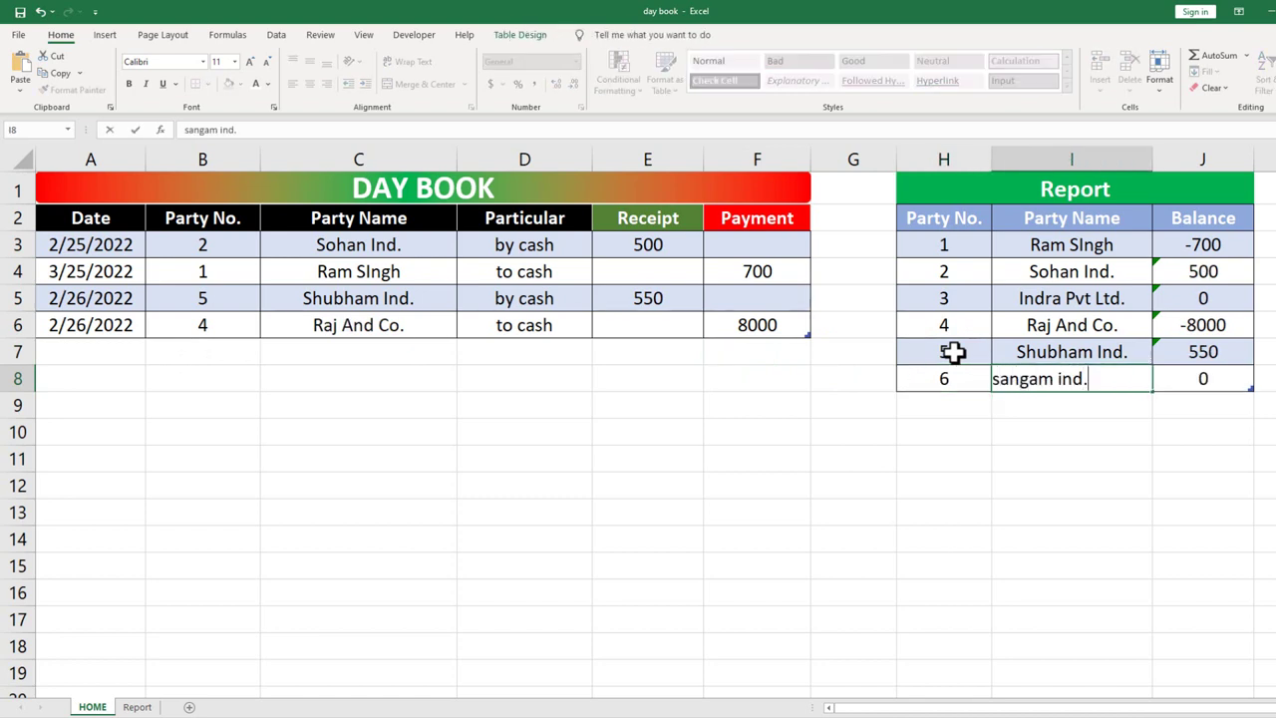
{"action": "key", "text": "Tab"}
Start a 2/26/2022 DAY BOOK row in A7, enter party 6, then clear it, leaving #N/A.
{"action": "key", "text": "Down"}
{"action": "key", "text": "Left"}
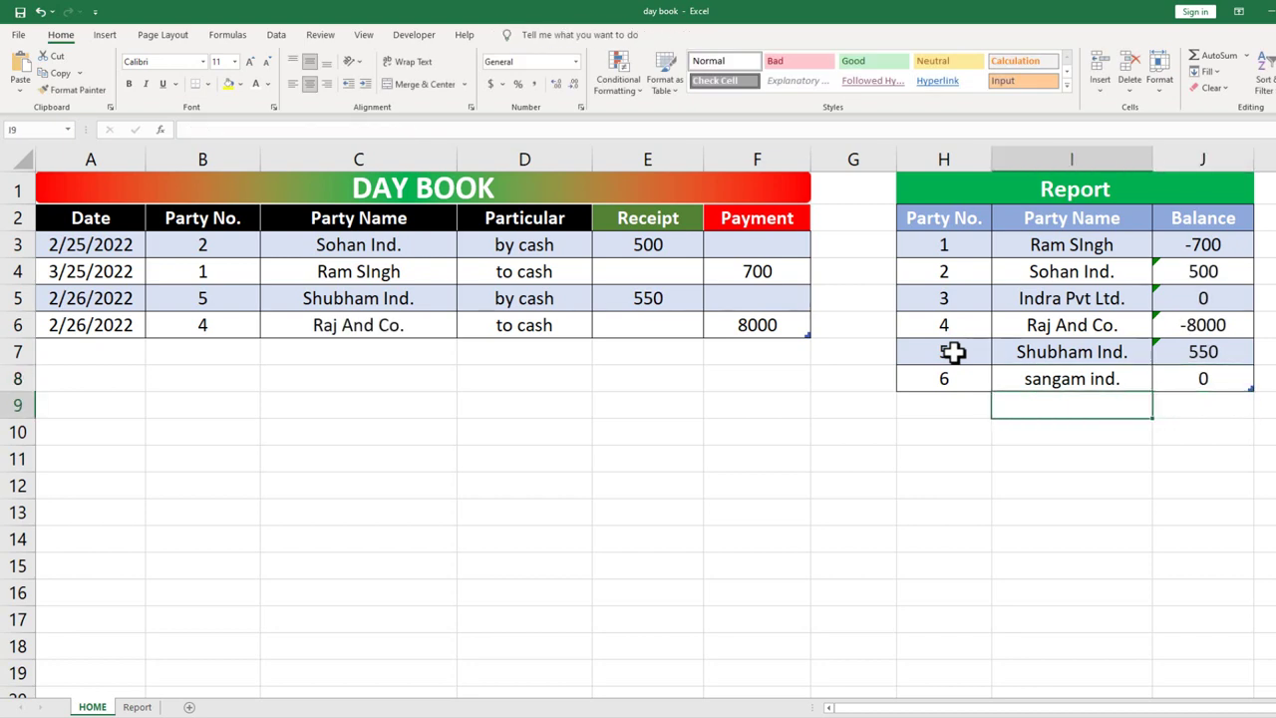
{"action": "key", "text": "Left"}
{"action": "key", "text": "Left"}
{"action": "key", "text": "Left"}
{"action": "key", "text": "Left"}
{"action": "key", "text": "Up"}
{"action": "key", "text": "Up"}
{"action": "key", "text": "Left"}
{"action": "key", "text": "Left"}
{"action": "key", "text": "Left"}
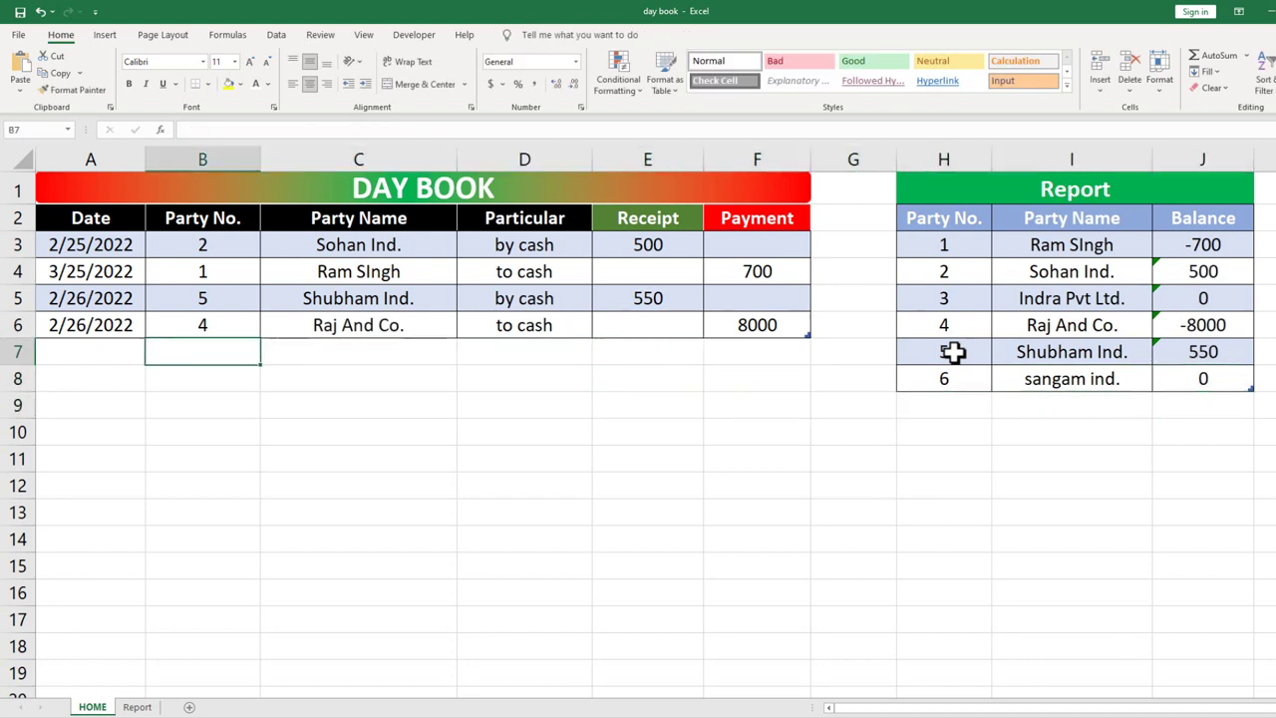
{"action": "key", "text": "Left"}
{"action": "key", "text": "ctrl+semicolon"}
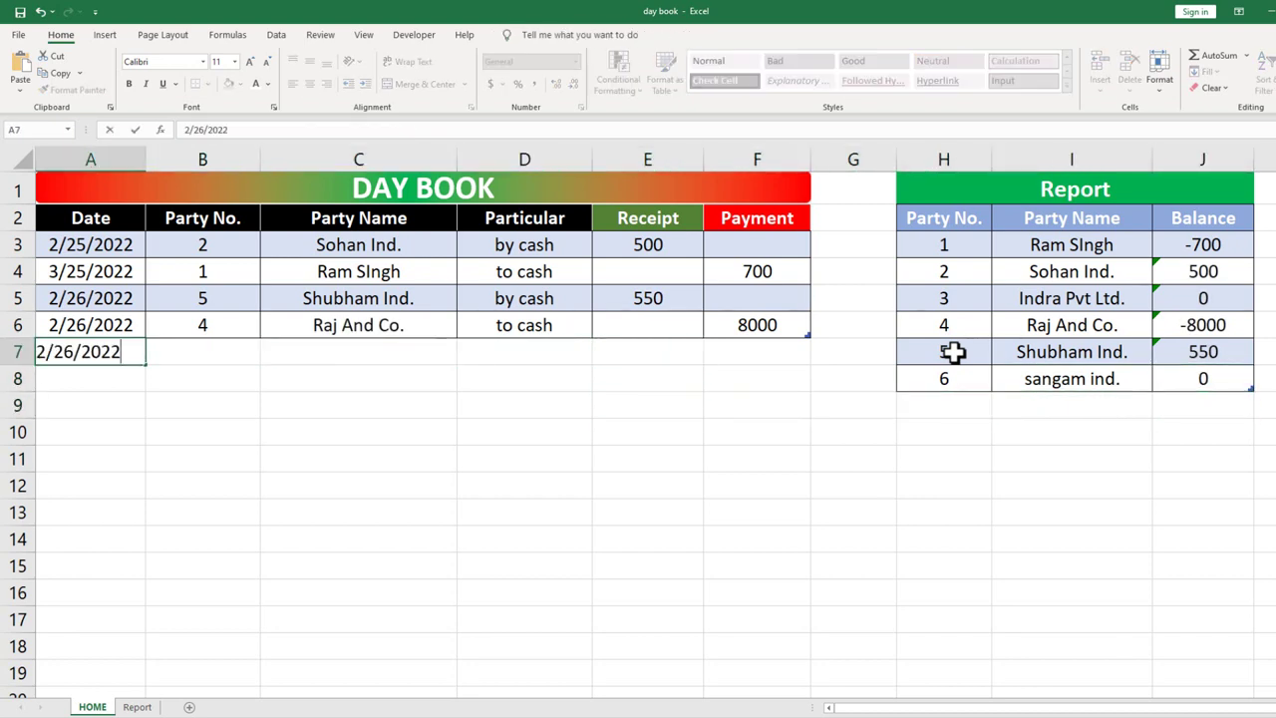
{"action": "key", "text": "Tab"}
{"action": "type", "text": "6"}
{"action": "key", "text": "Tab"}
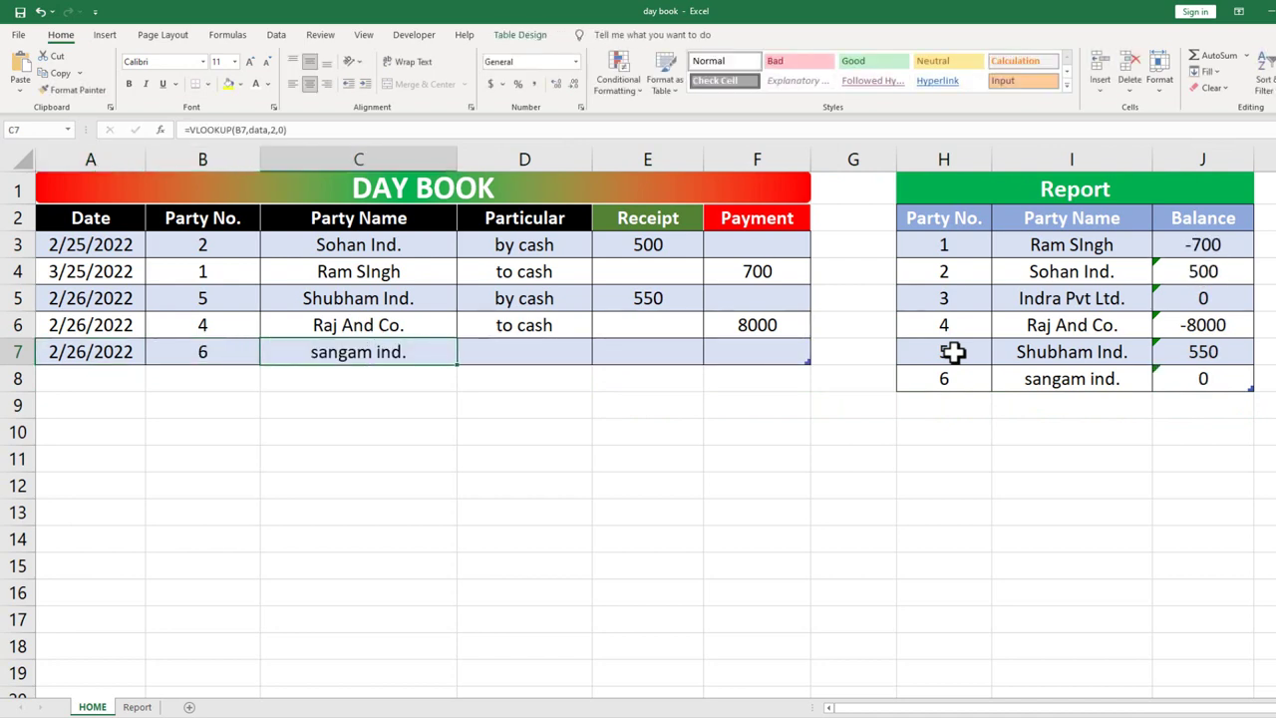
{"action": "key", "text": "Left"}
{"action": "key", "text": "Delete"}
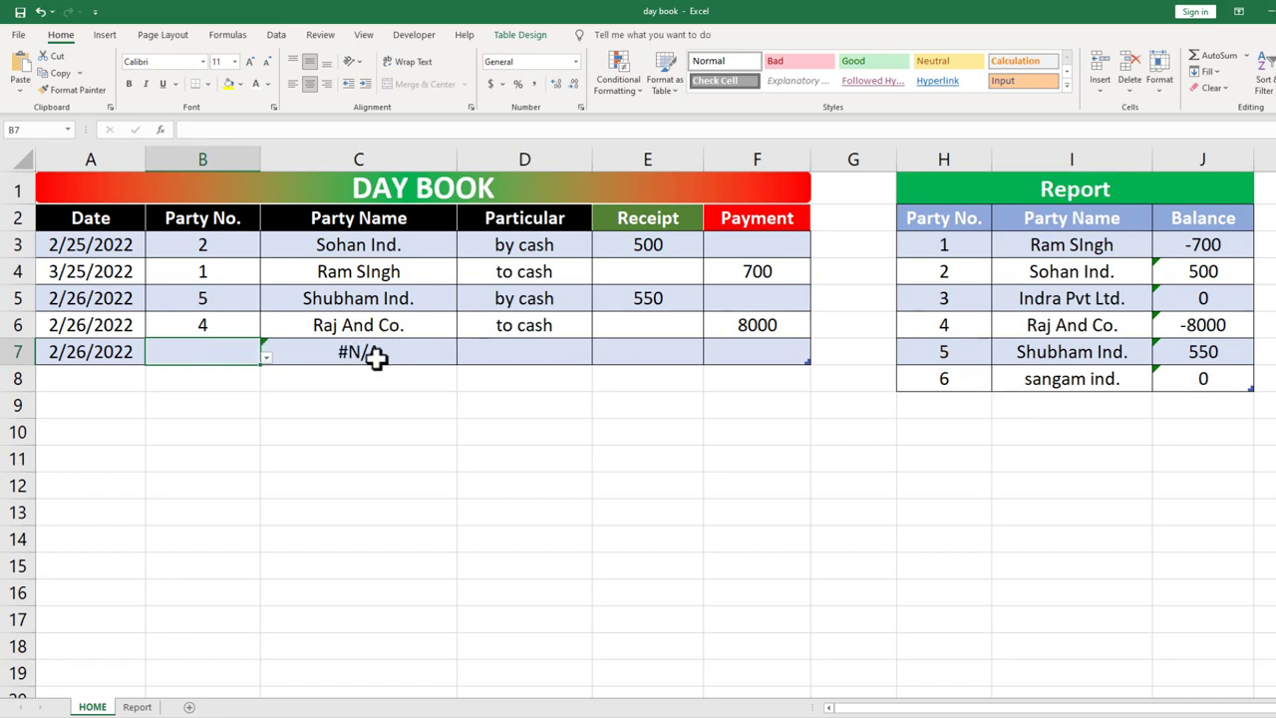
Change C3 to =IFERROR(VLOOKUP(B3,data,2,0),"") and fill it down the Party Name column to row 7.
{"action": "left_click", "coordinate": [358, 249]}
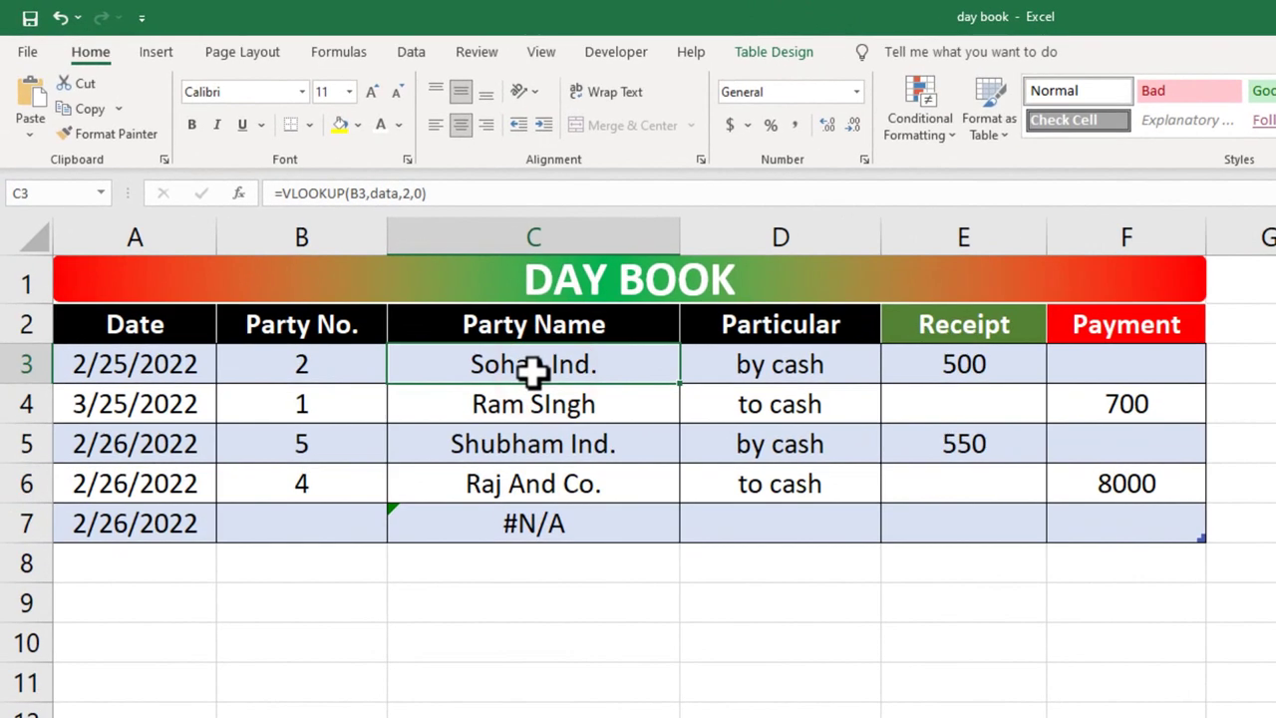
{"action": "double_click", "coordinate": [527, 365]}
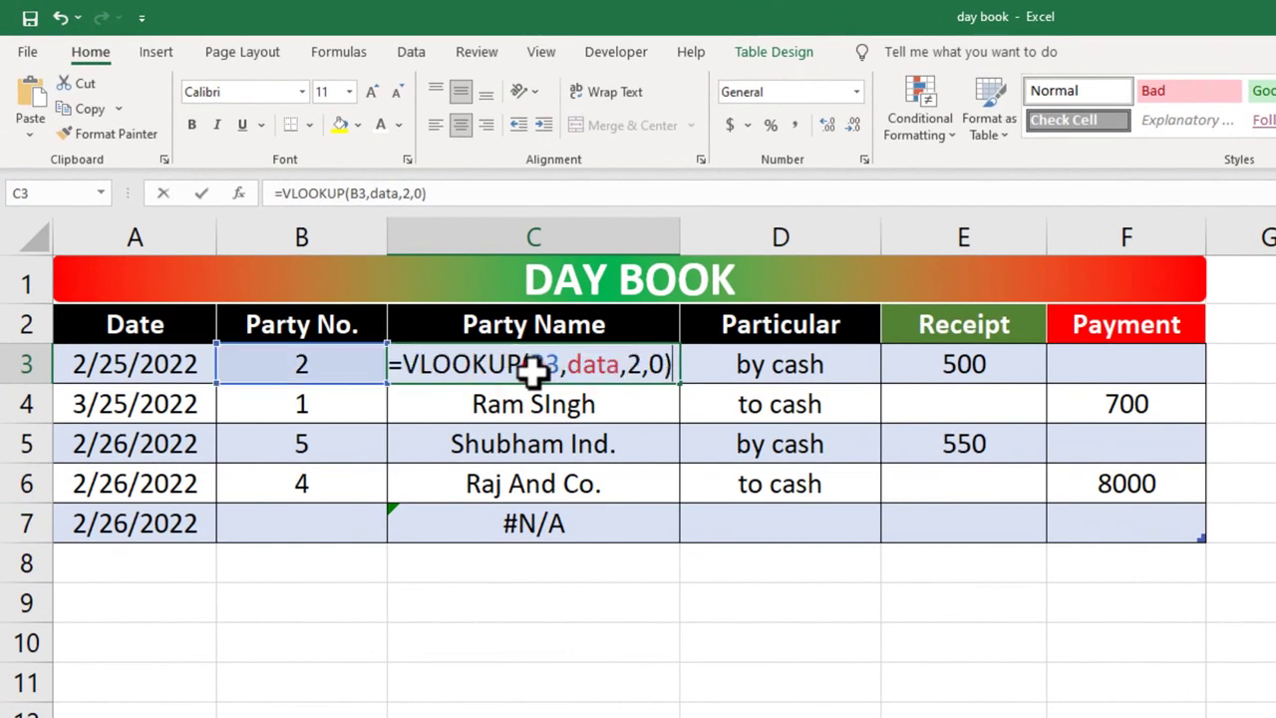
{"action": "left_click", "coordinate": [408, 368]}
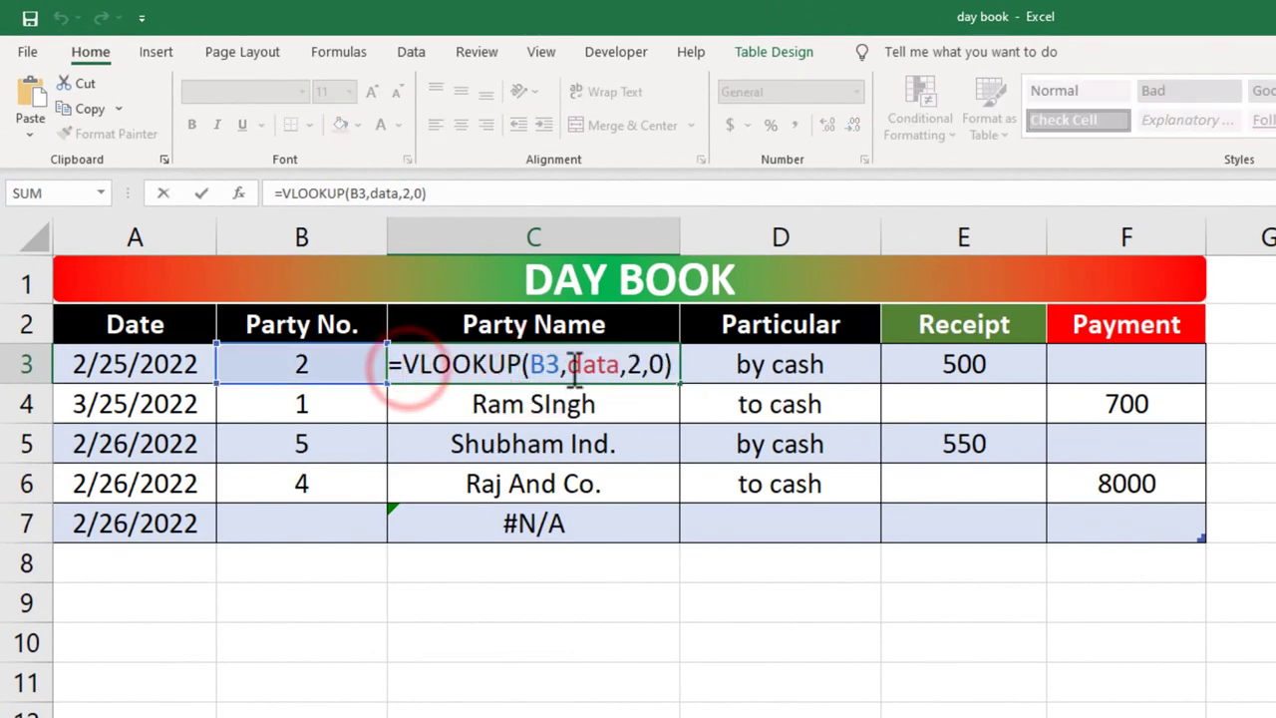
{"action": "type", "text": "iferro"}
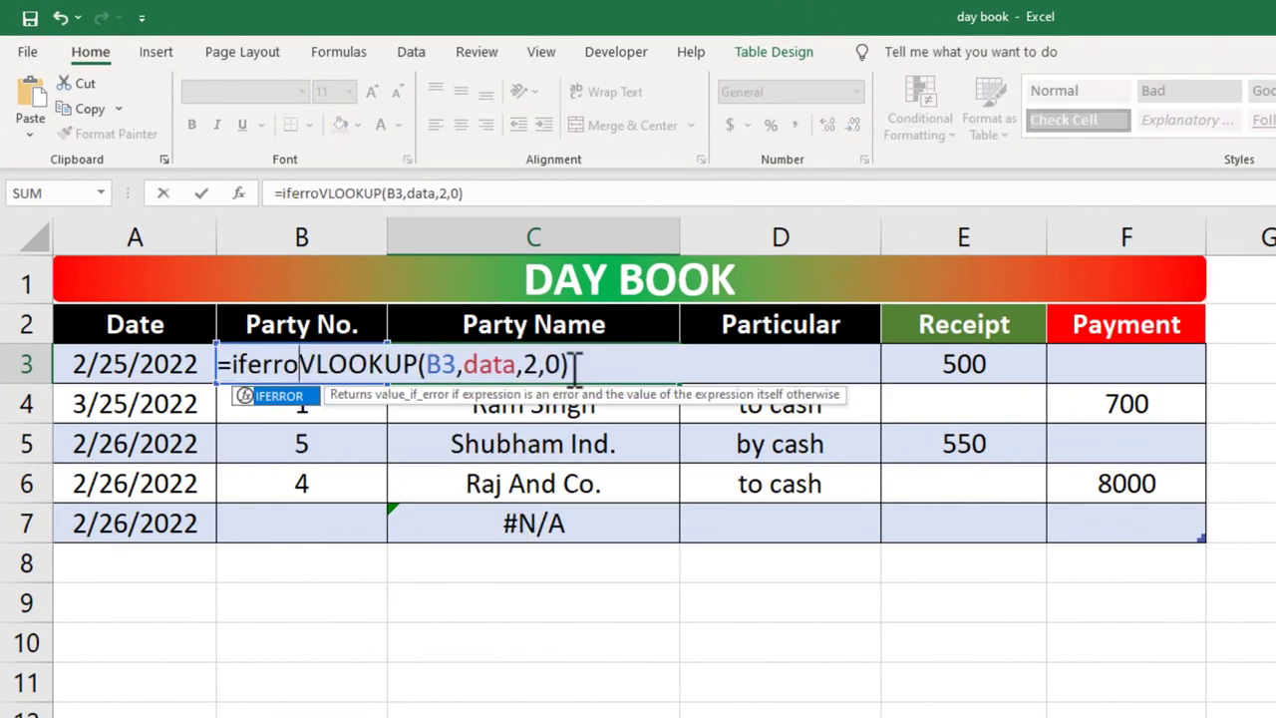
{"action": "type", "text": "r("}
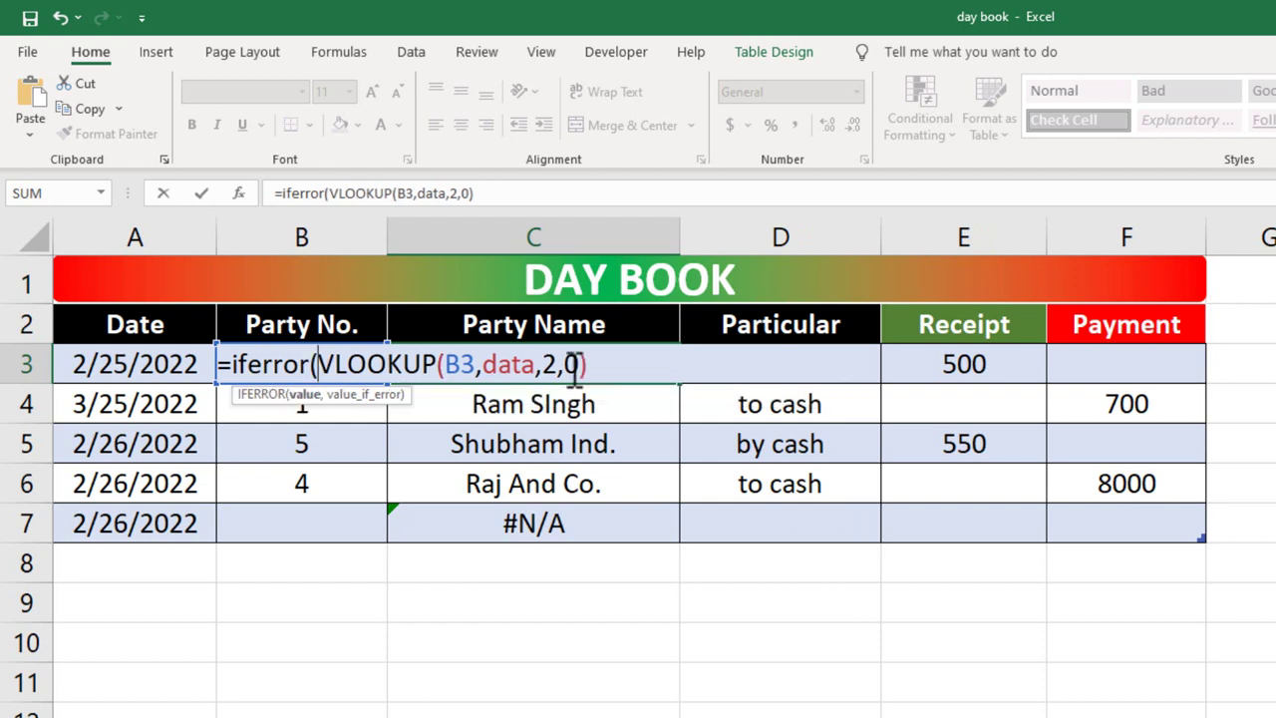
{"action": "left_click", "coordinate": [604, 365]}
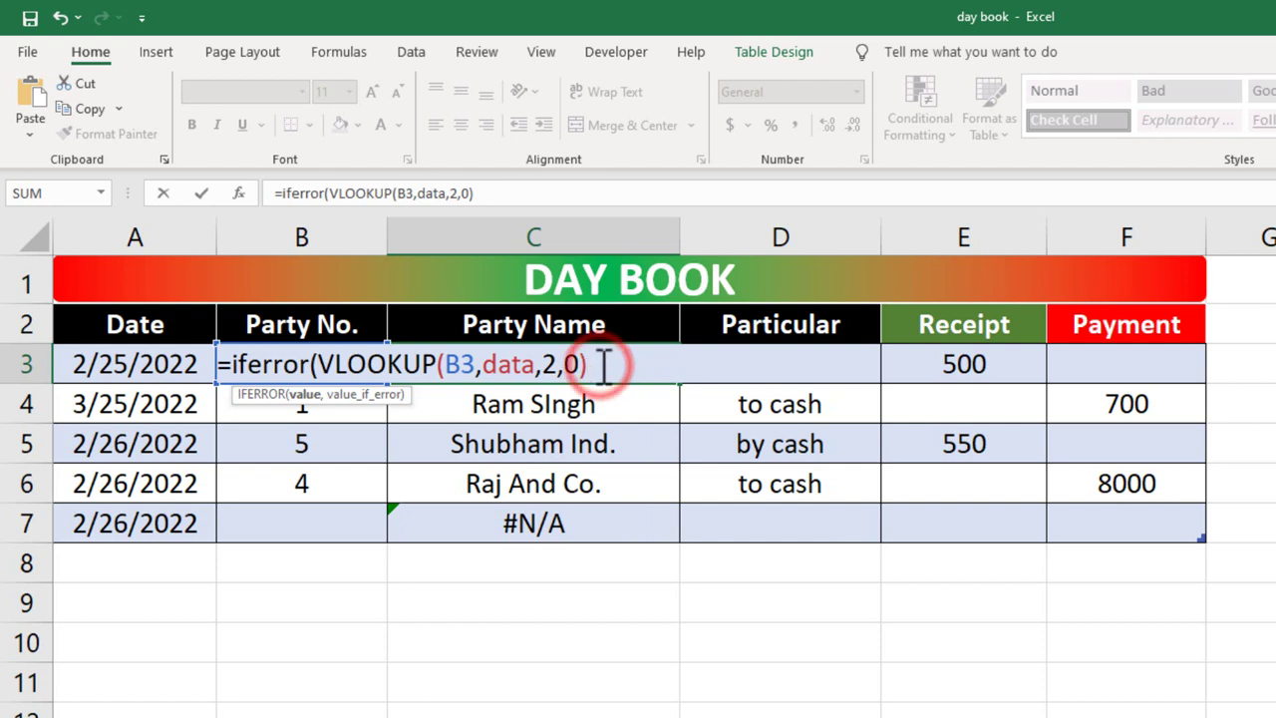
{"action": "type", "text": ",0"}
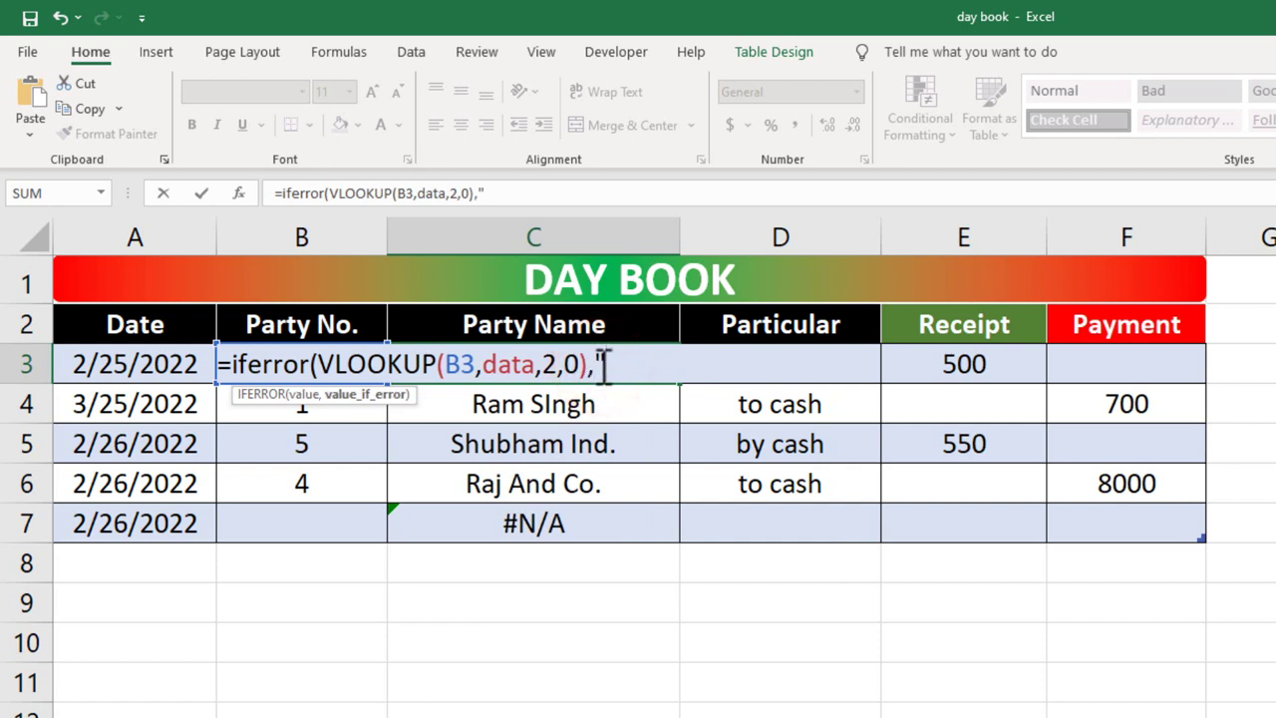
{"action": "type", "text": ")"}
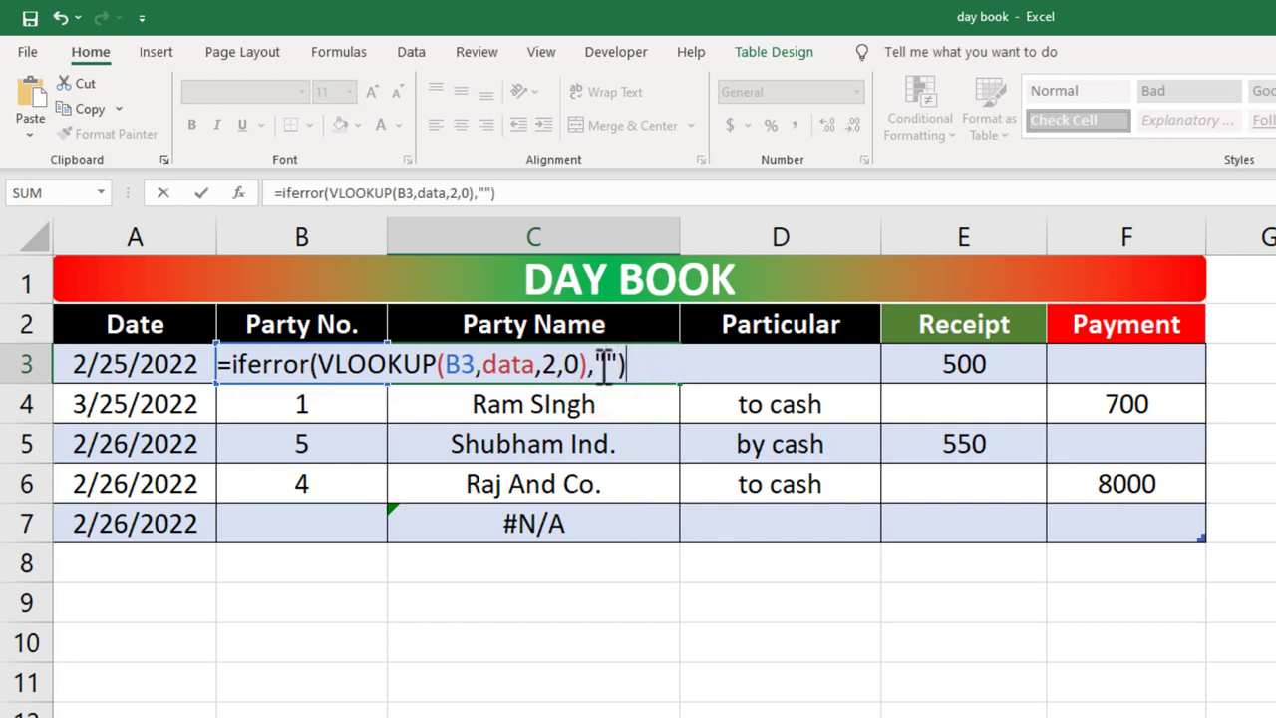
{"action": "key", "text": "Return"}
{"action": "left_click", "coordinate": [604, 365]}
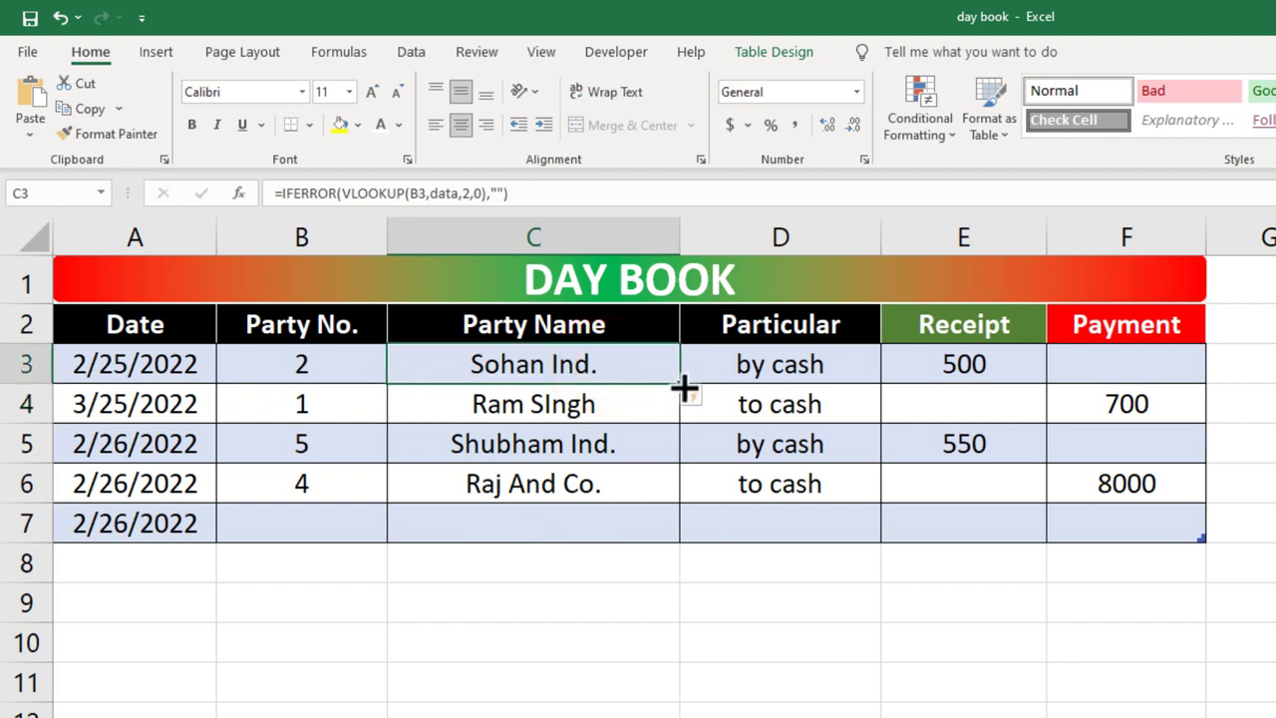
{"action": "double_click", "coordinate": [679, 383]}
Complete row 7 as party 6 sangam ind., 'by cash', receipt 5000.
{"action": "left_click", "coordinate": [475, 517]}
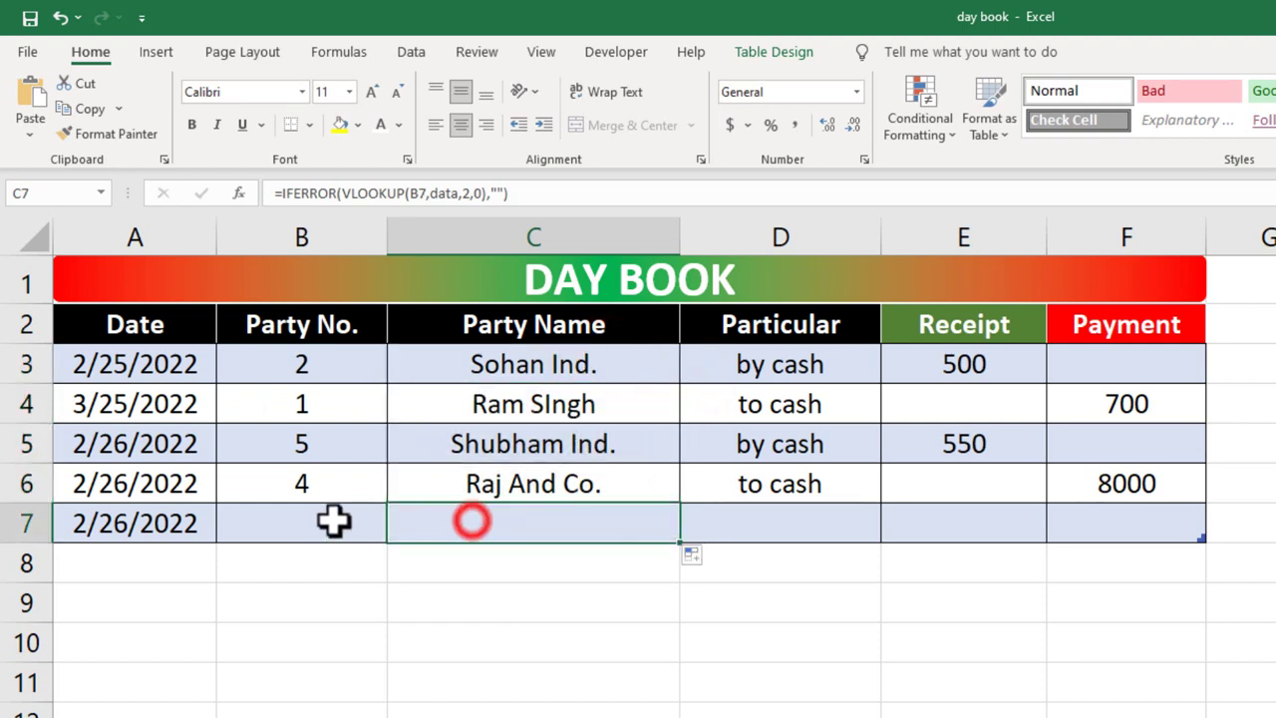
{"action": "left_click", "coordinate": [332, 520]}
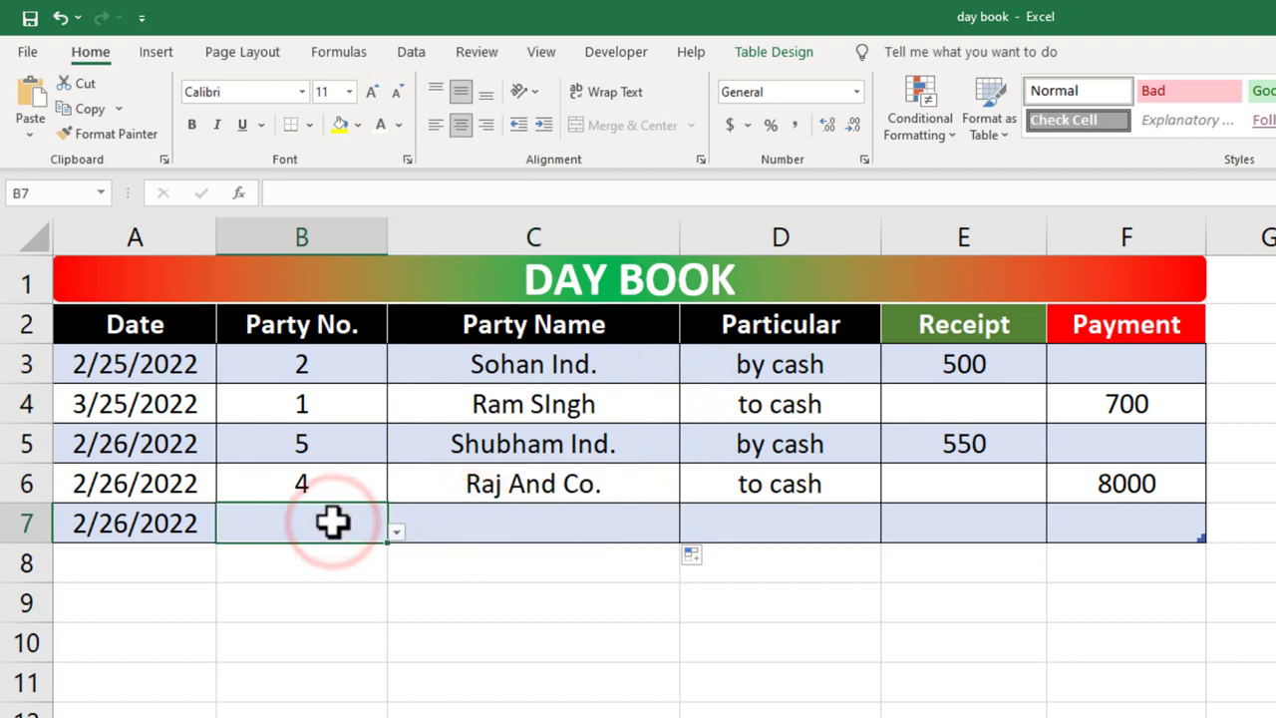
{"action": "type", "text": "5"}
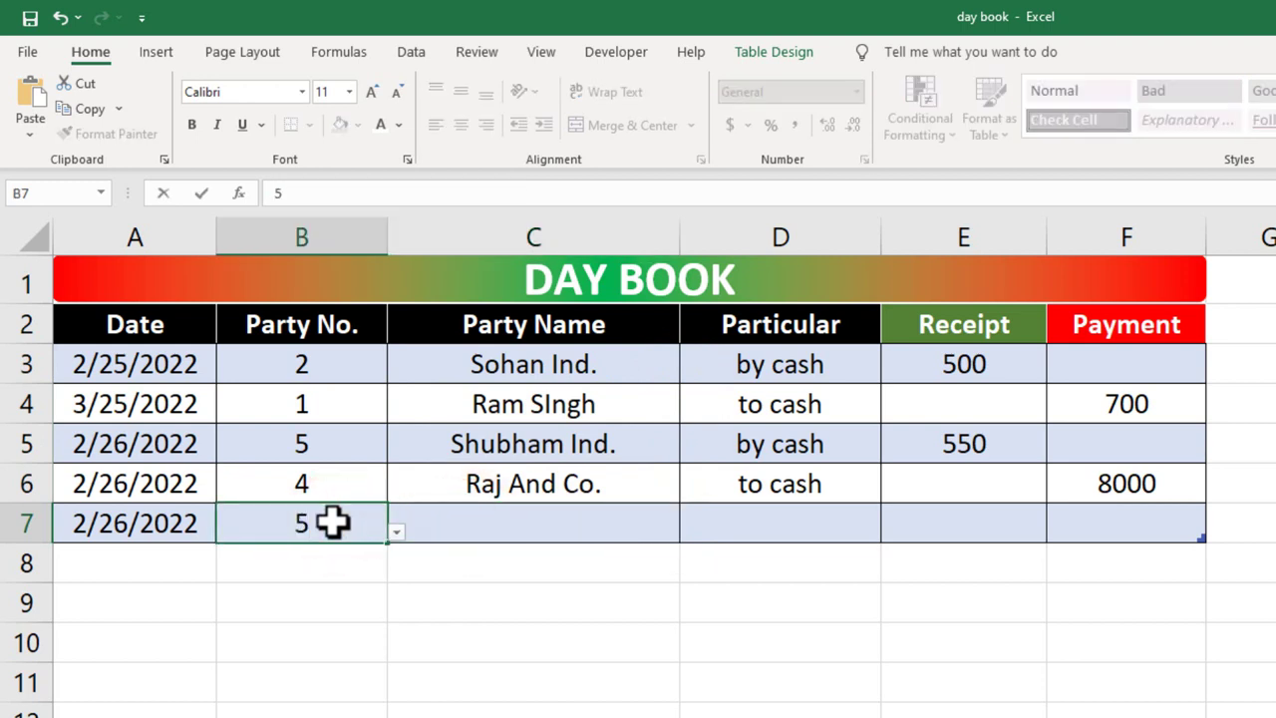
{"action": "key", "text": "BackSpace"}
{"action": "type", "text": "6"}
{"action": "key", "text": "Tab"}
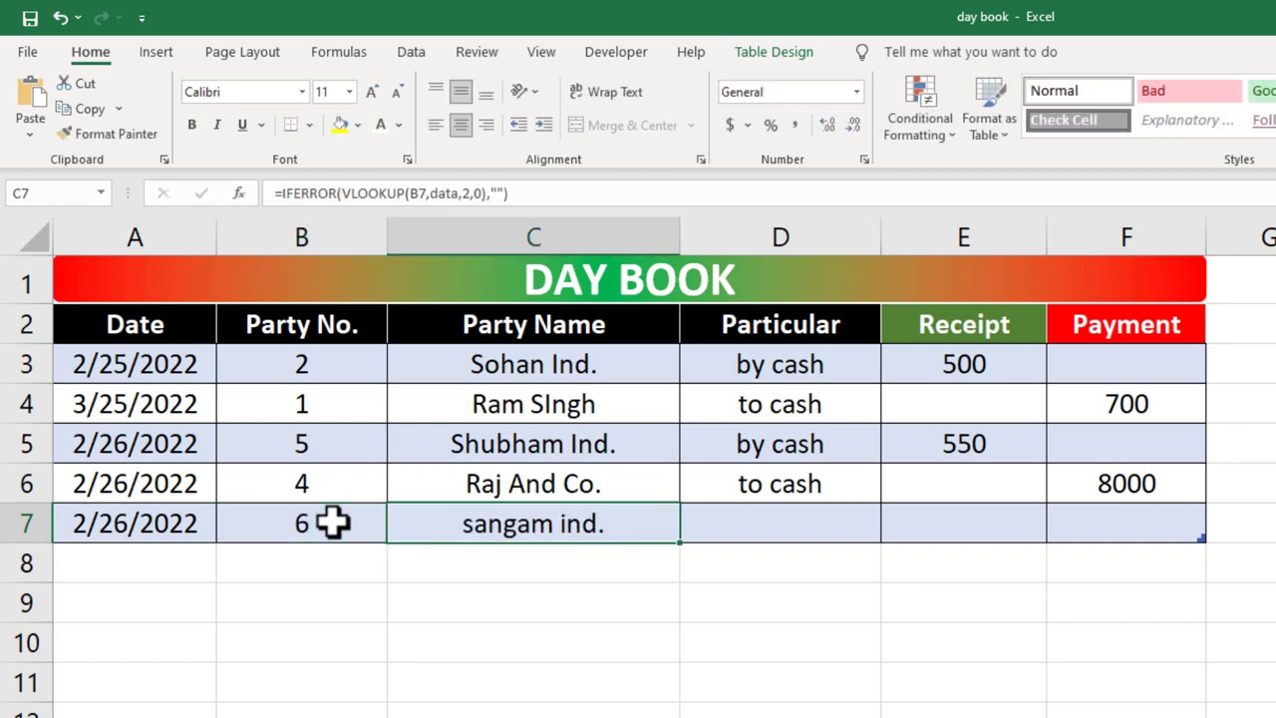
{"action": "key", "text": "Tab"}
{"action": "type", "text": "by"}
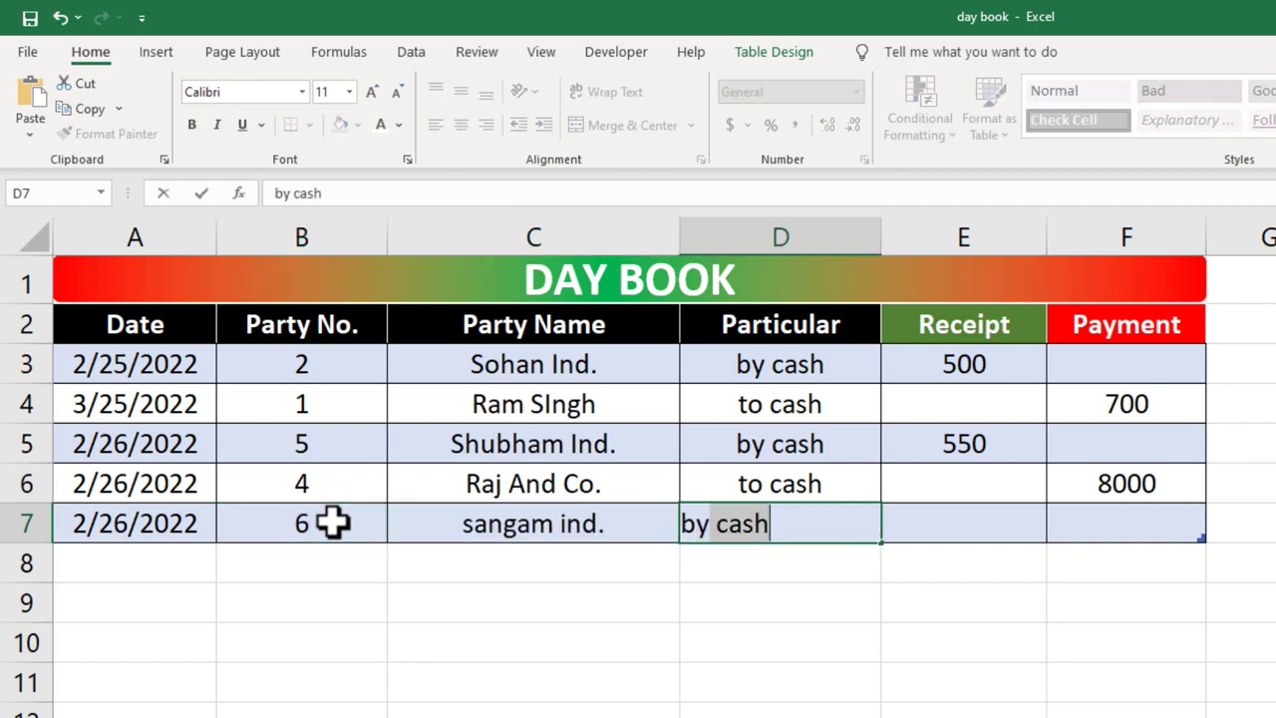
{"action": "key", "text": "Tab"}
{"action": "type", "text": "500"}
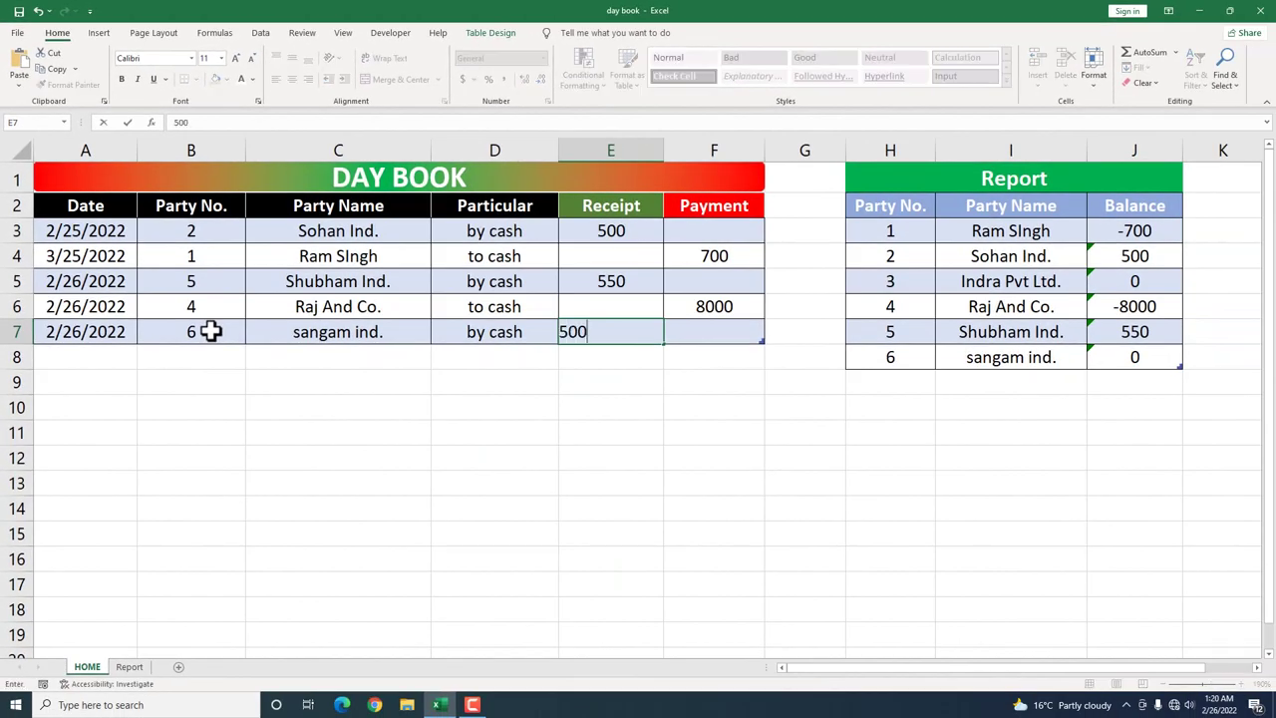
{"action": "type", "text": "00"}
{"action": "key", "text": "Down"}
Add row 8 dated today for party 1, 'to cash', payment 500.
{"action": "key", "text": "Left"}
{"action": "key", "text": "Left"}
{"action": "key", "text": "Left"}
{"action": "key", "text": "Left"}
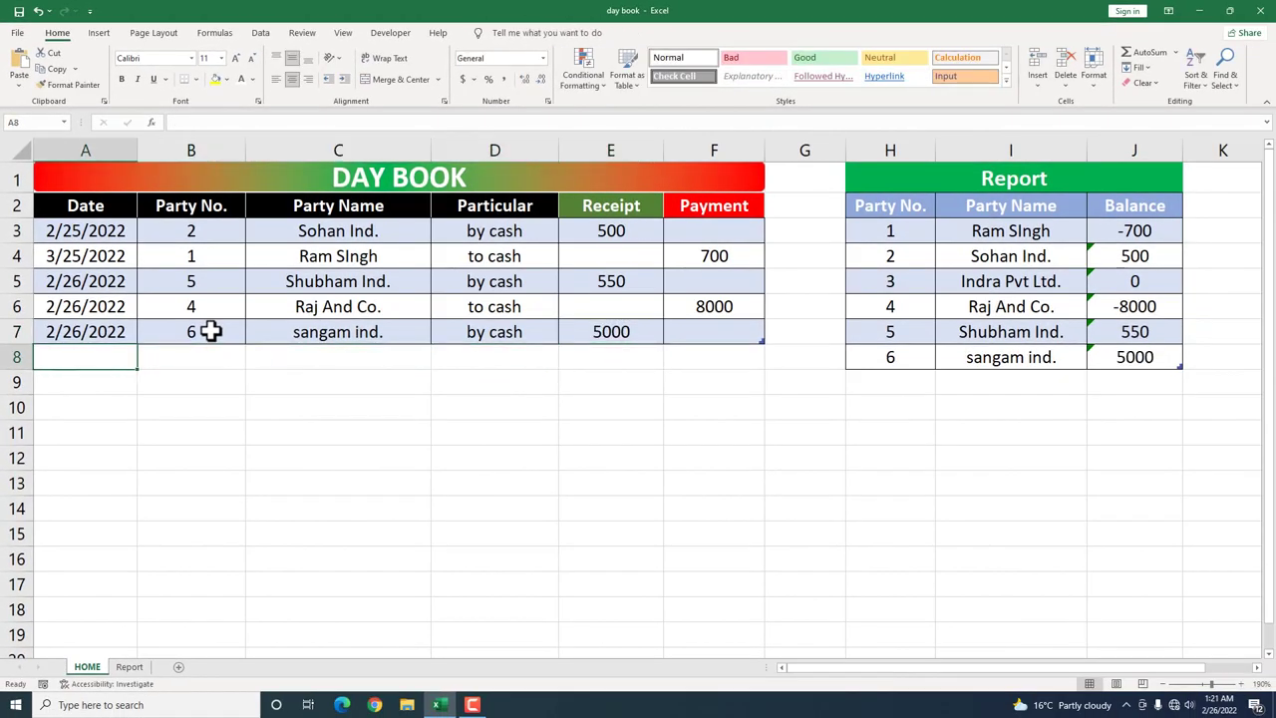
{"action": "key", "text": "ctrl+semicolon"}
{"action": "key", "text": "Tab"}
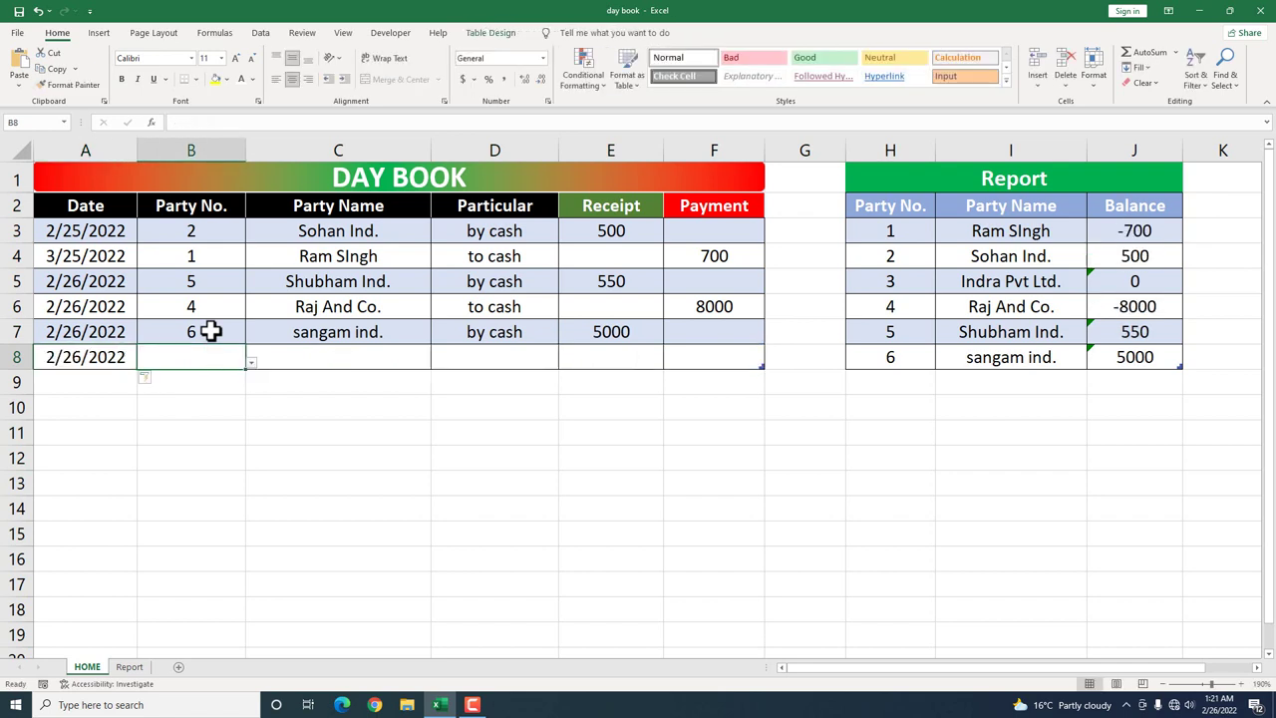
{"action": "type", "text": "1"}
{"action": "key", "text": "Tab"}
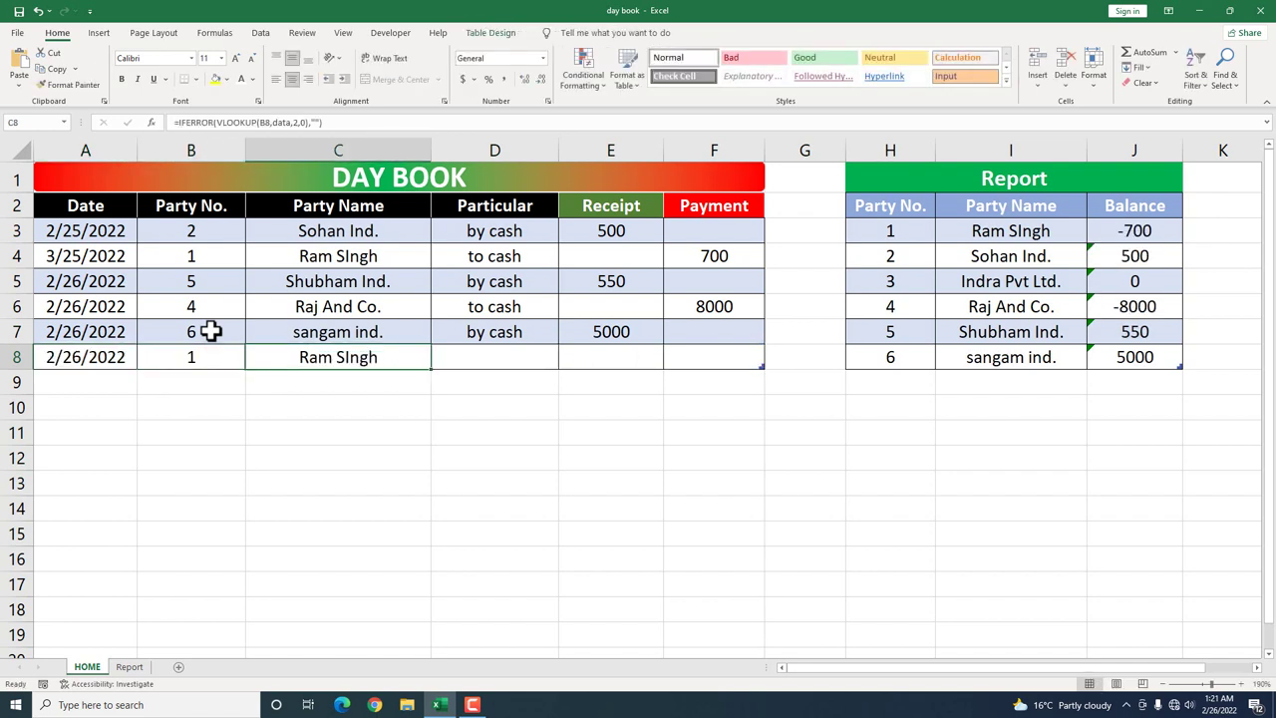
{"action": "key", "text": "Tab"}
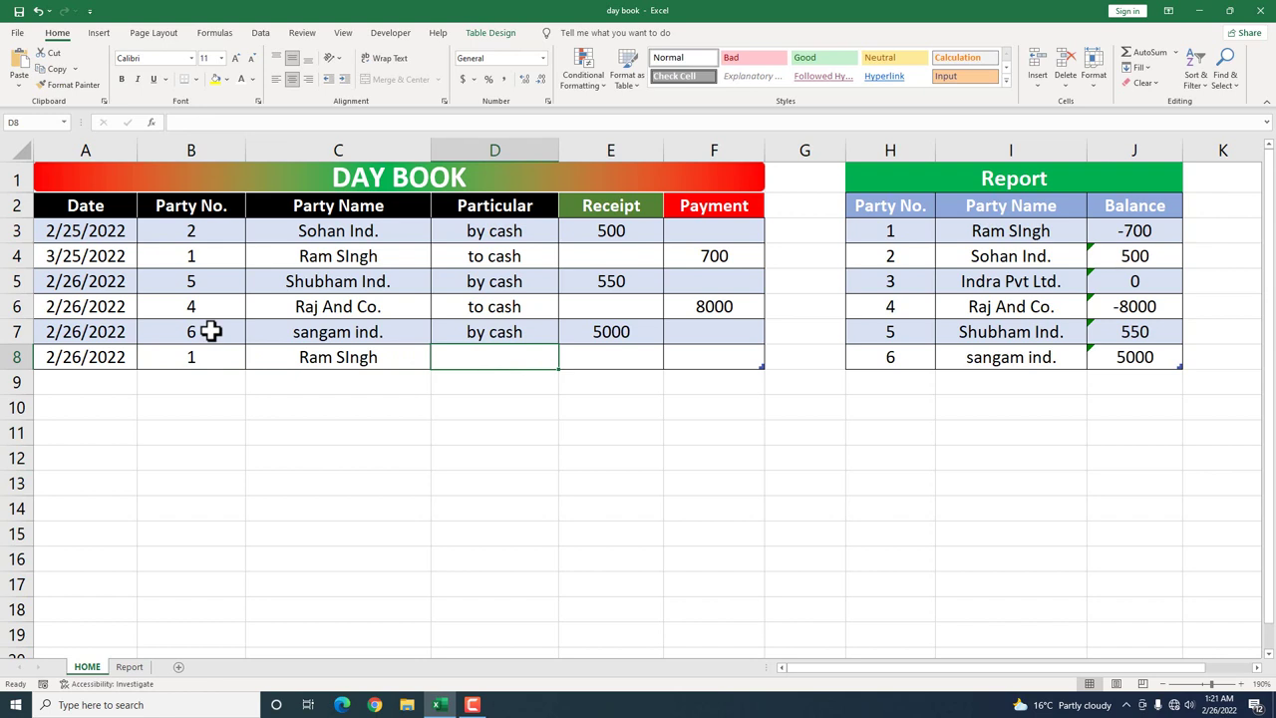
{"action": "type", "text": "to cash"}
{"action": "key", "text": "Tab"}
{"action": "key", "text": "Tab"}
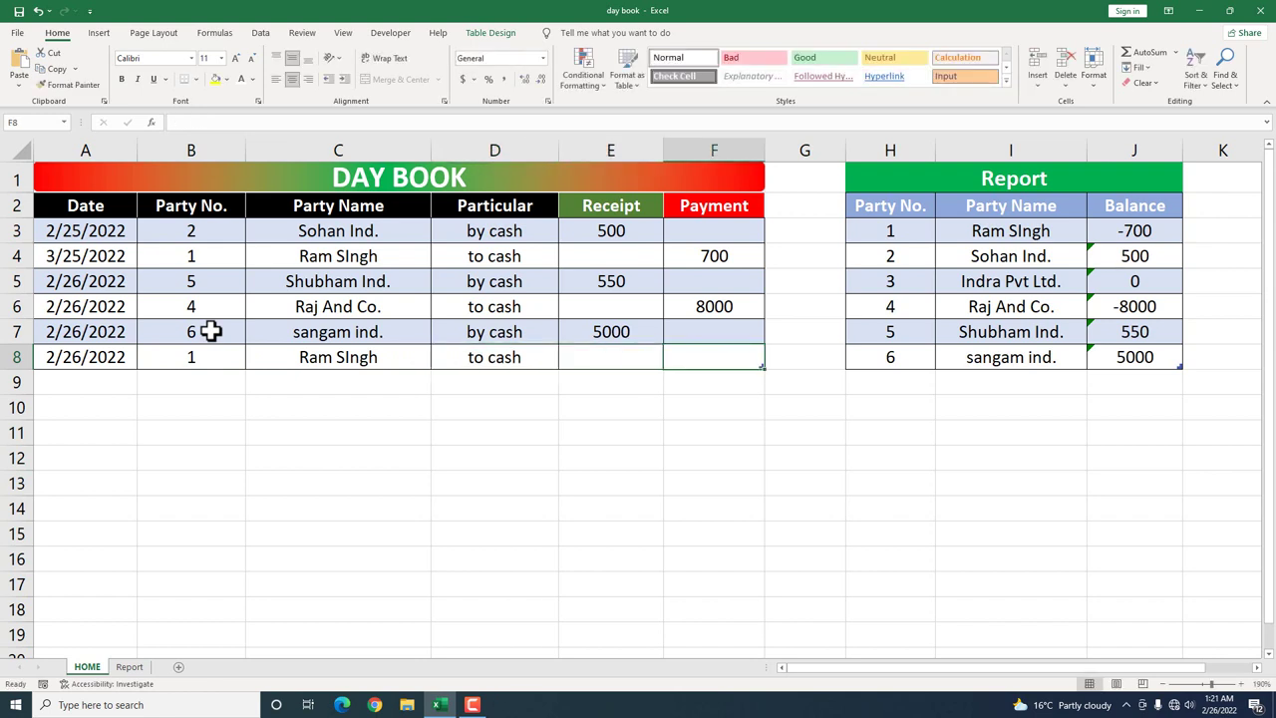
{"action": "type", "text": "500"}
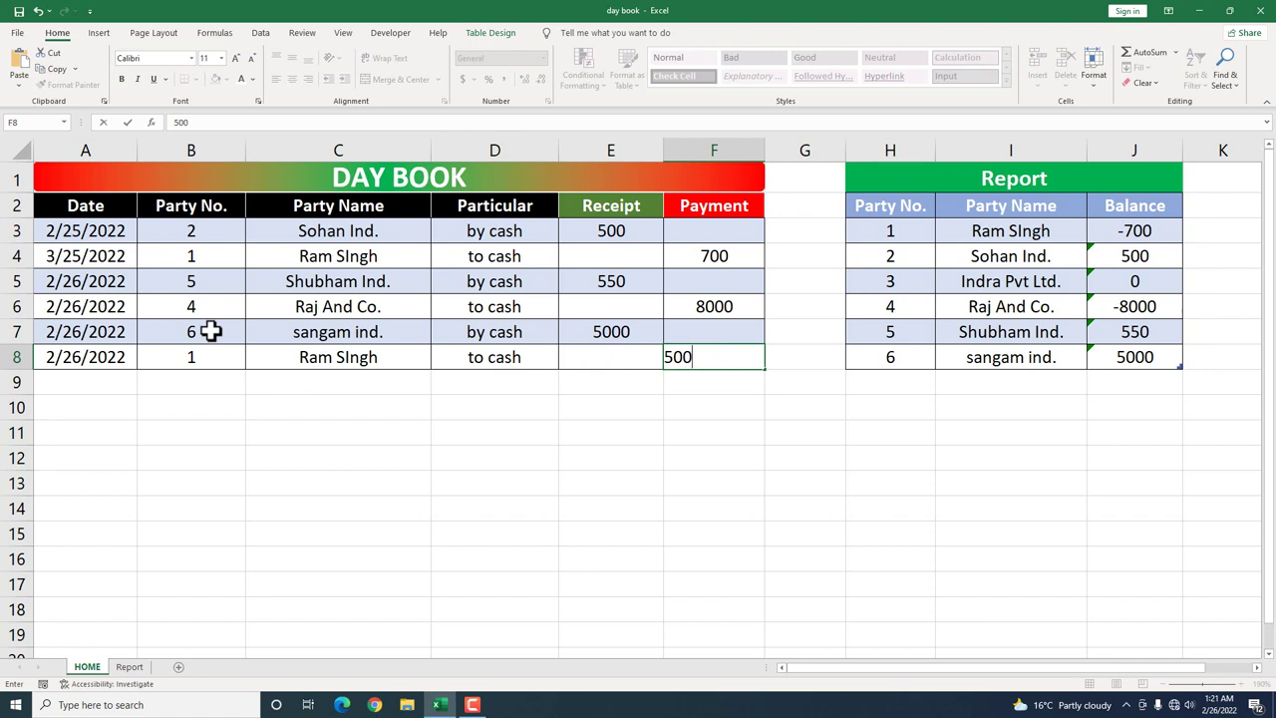
{"action": "key", "text": "Return"}
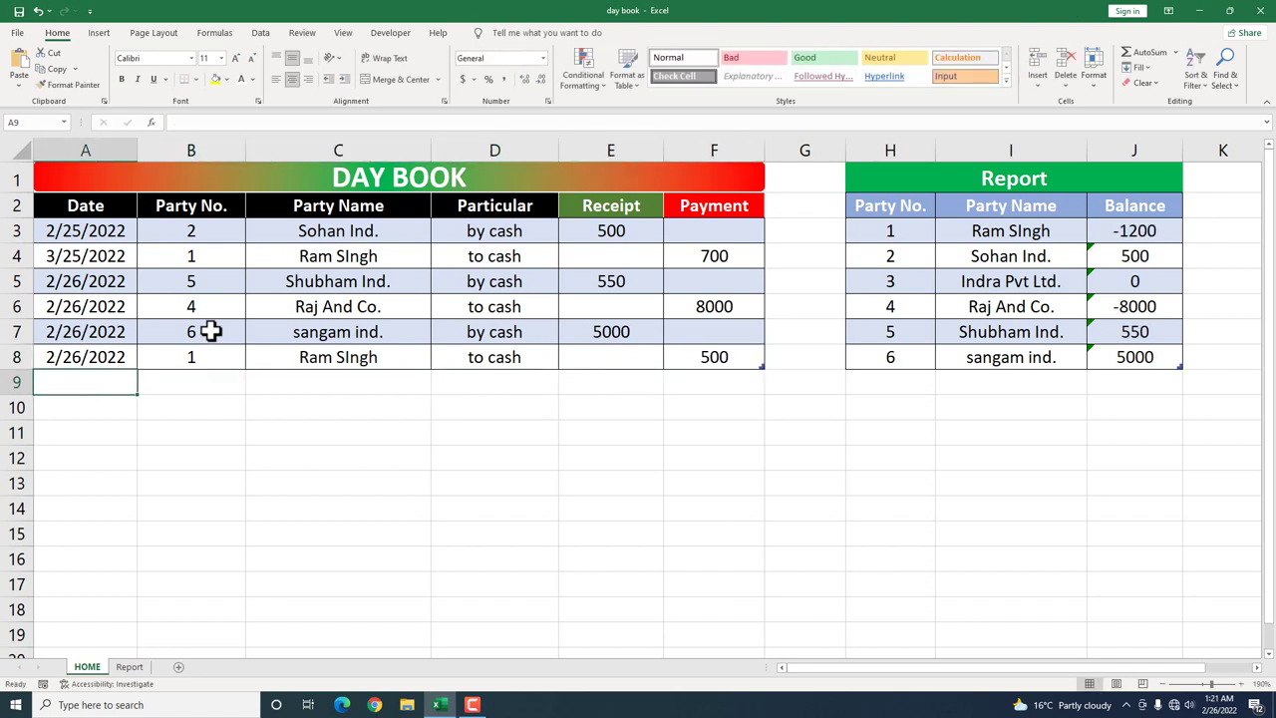
Add row 9 dated today for party 1, 'by cash', receipt 500.
{"action": "key", "text": "ctrl+semicolon"}
{"action": "key", "text": "Tab"}
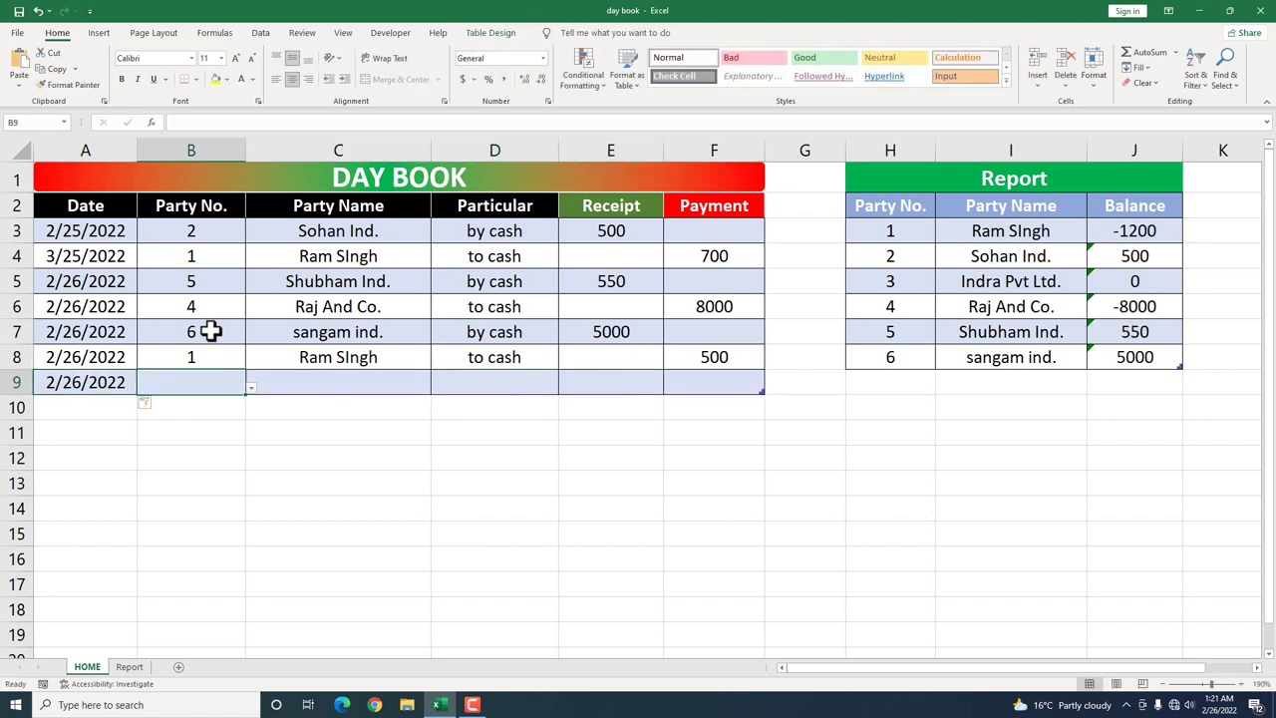
{"action": "type", "text": "1"}
{"action": "key", "text": "Tab"}
{"action": "key", "text": "Tab"}
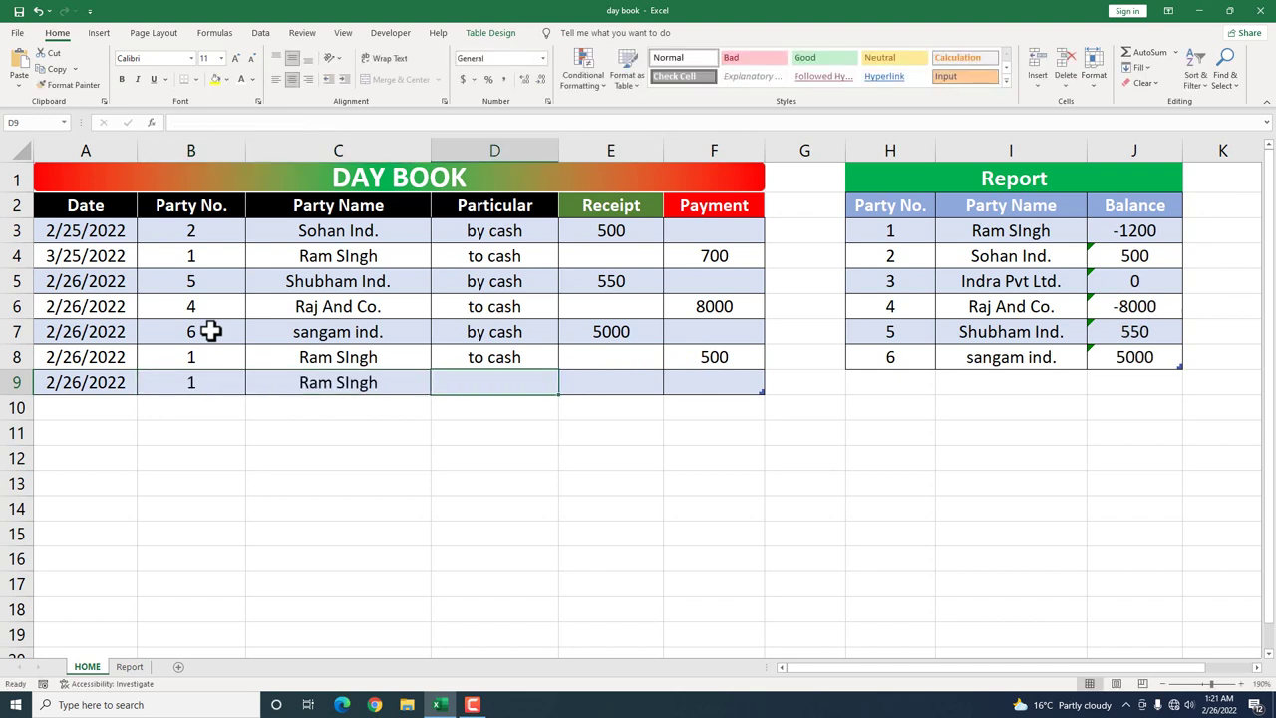
{"action": "type", "text": "bu"}
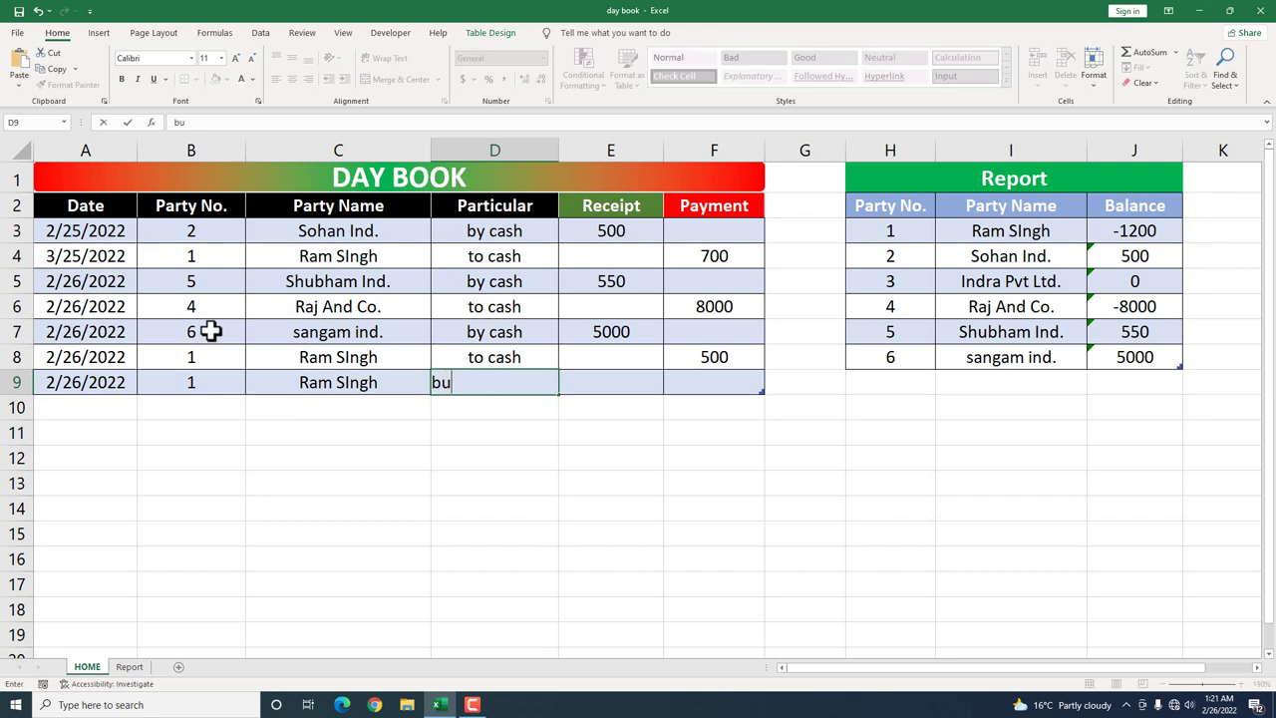
{"action": "type", "text": "y cash"}
{"action": "key", "text": "Tab"}
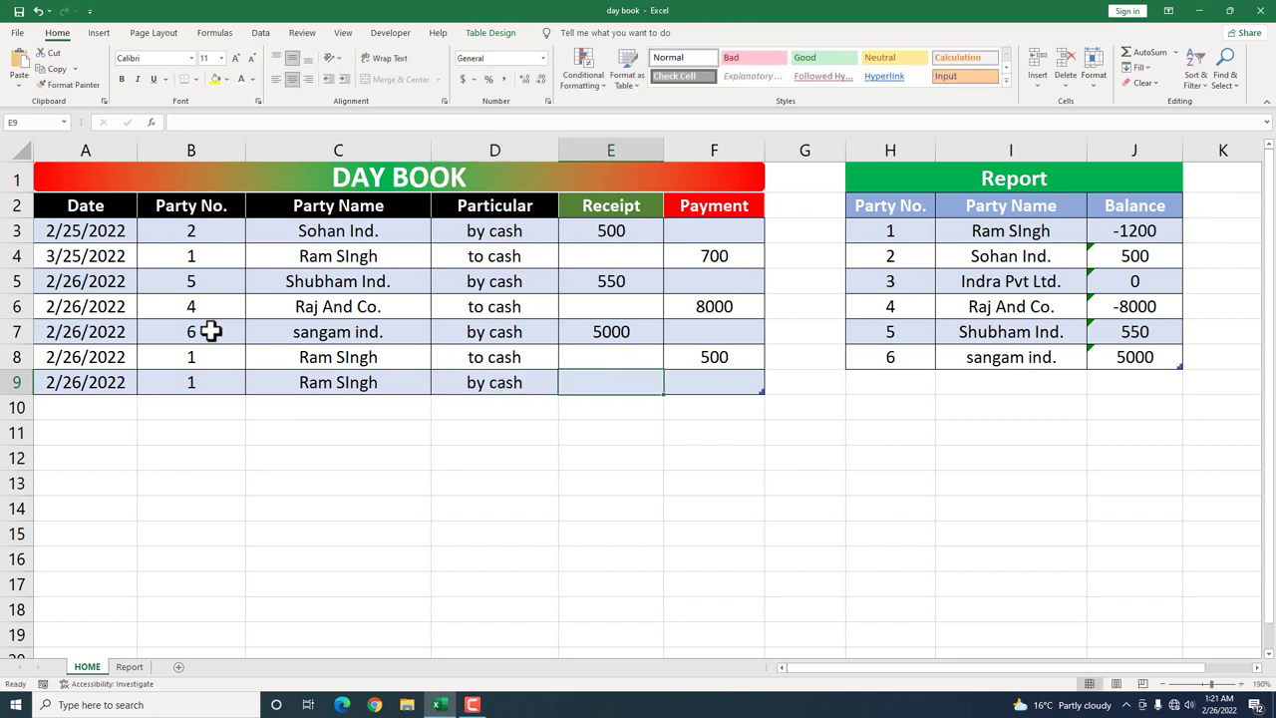
{"action": "type", "text": "500"}
{"action": "key", "text": "Return"}
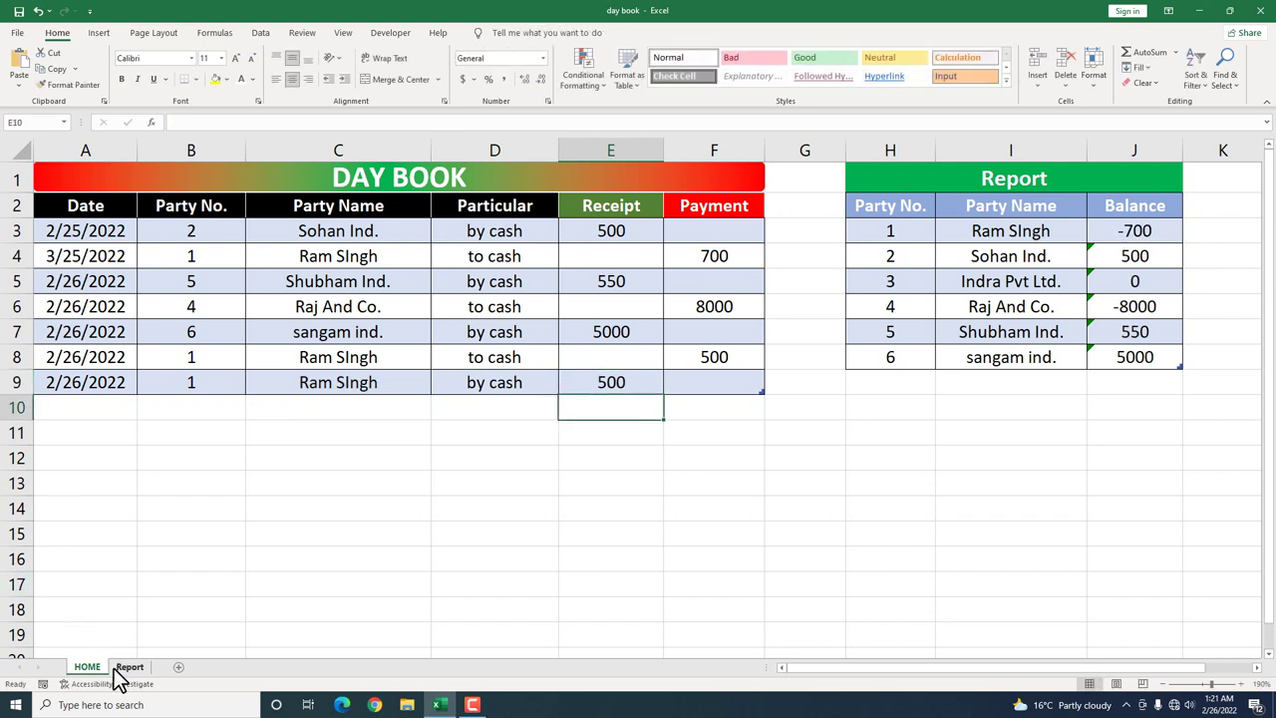
Rerun Find on the Report for party 1 and review the Balance formula in F4.
{"action": "left_click", "coordinate": [128, 666]}
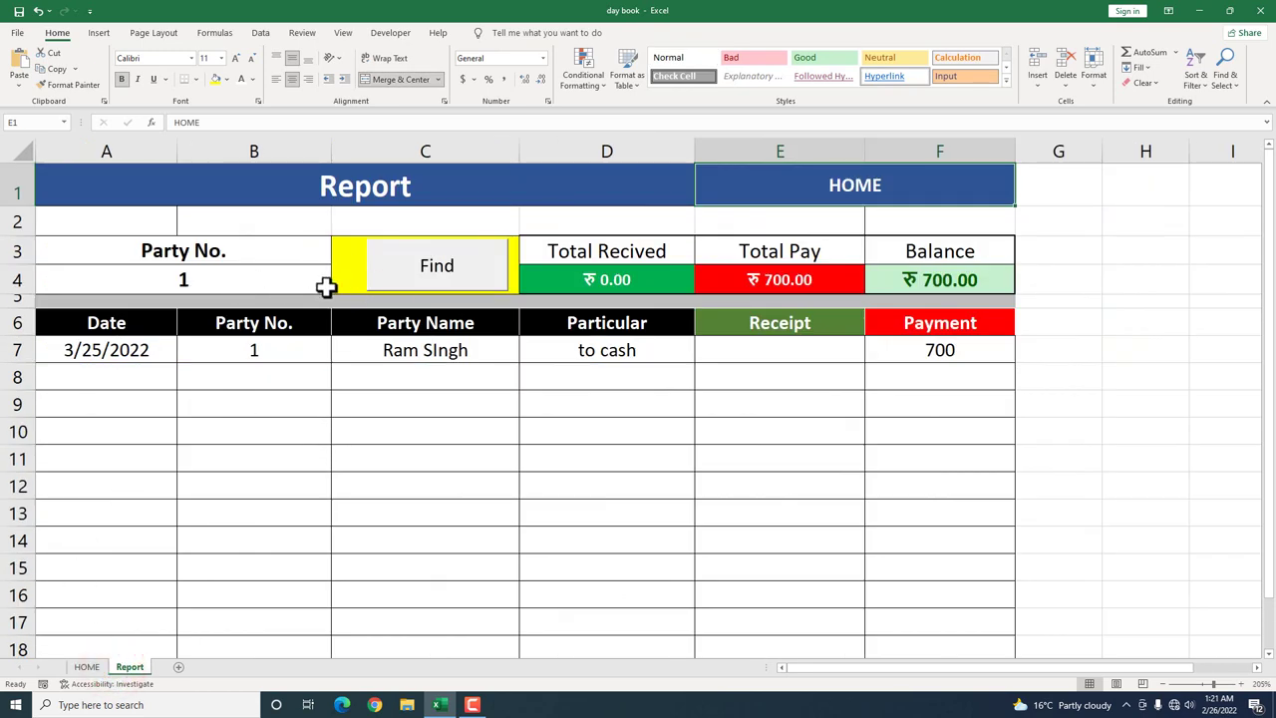
{"action": "left_click", "coordinate": [396, 282]}
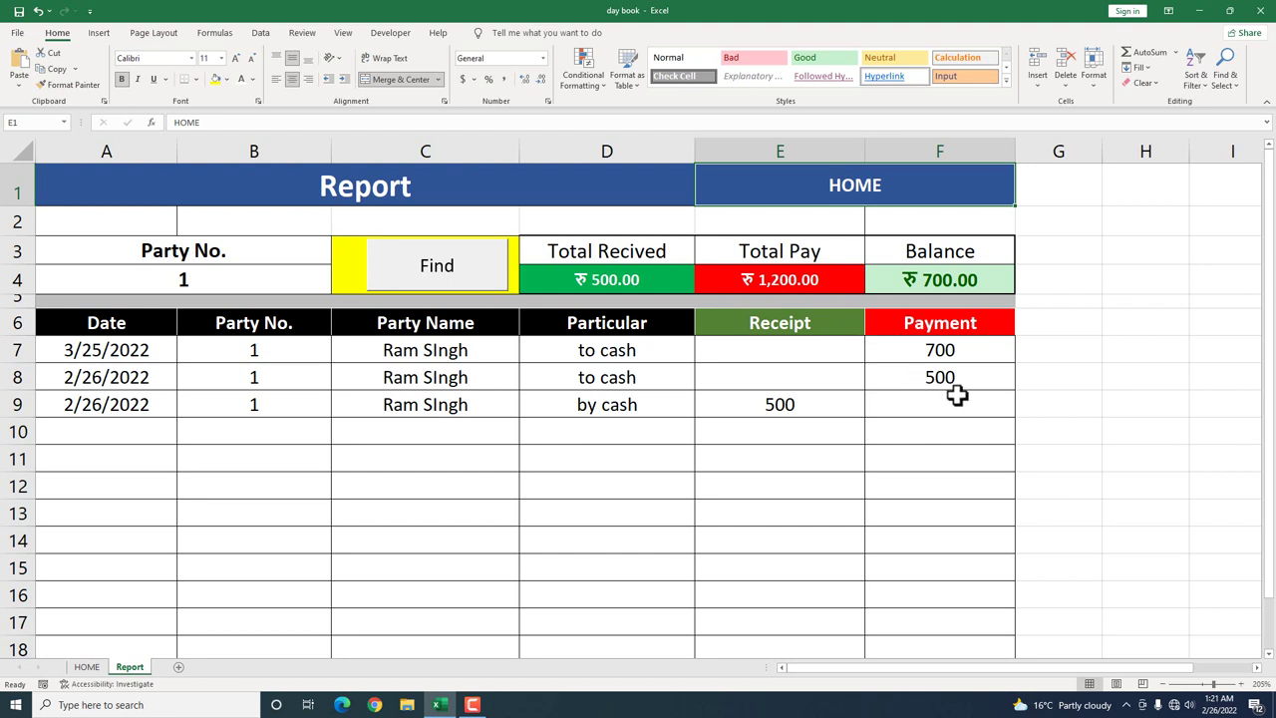
{"action": "left_click", "coordinate": [941, 280]}
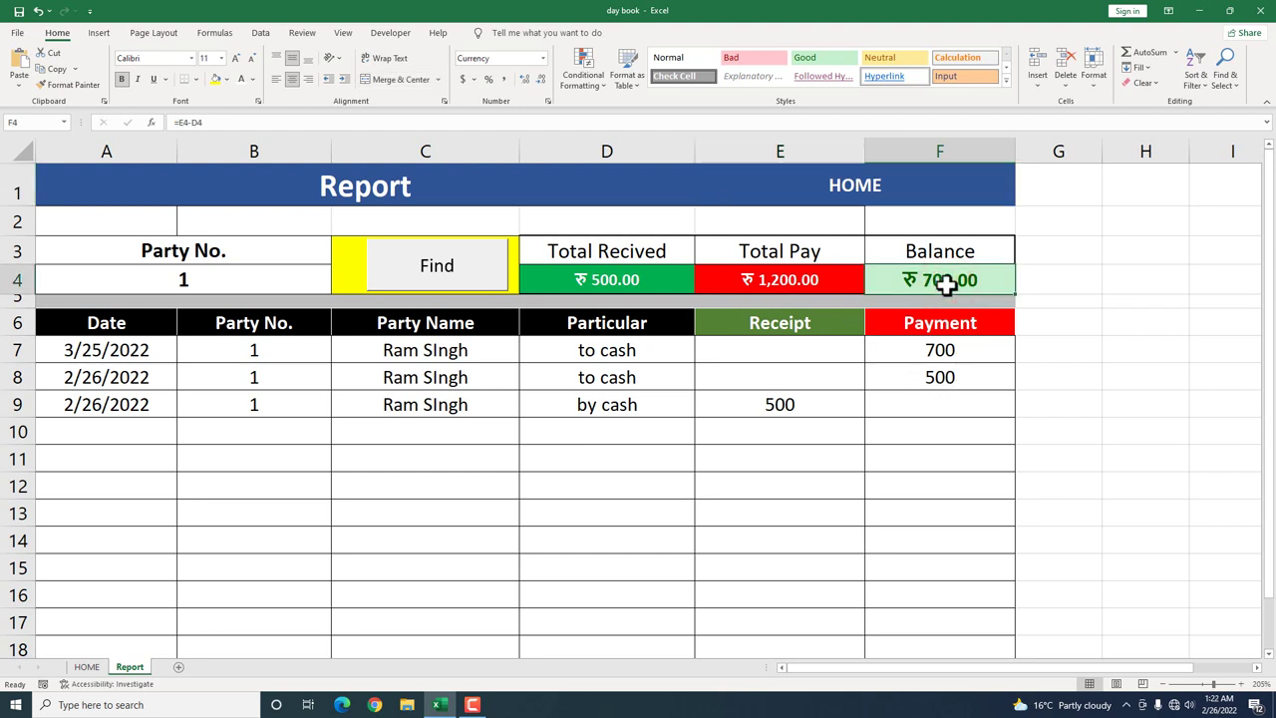
{"action": "left_click", "coordinate": [87, 666]}
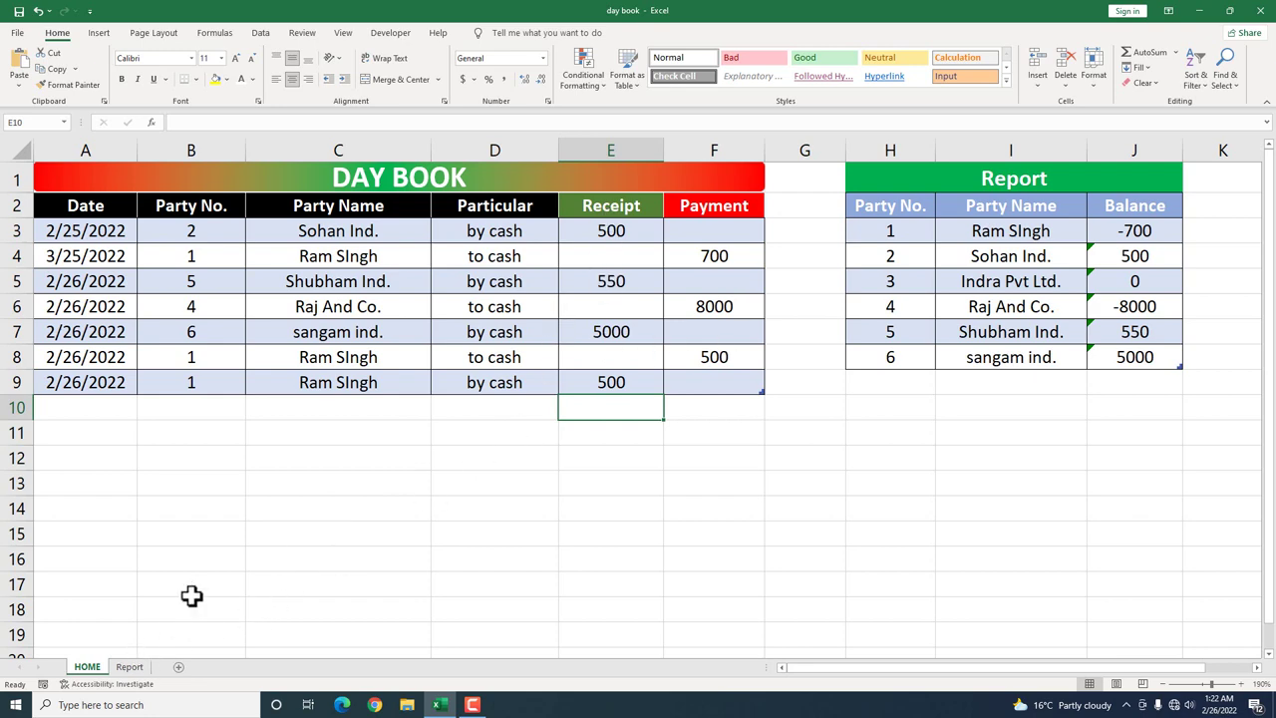
{"action": "left_click", "coordinate": [130, 665]}
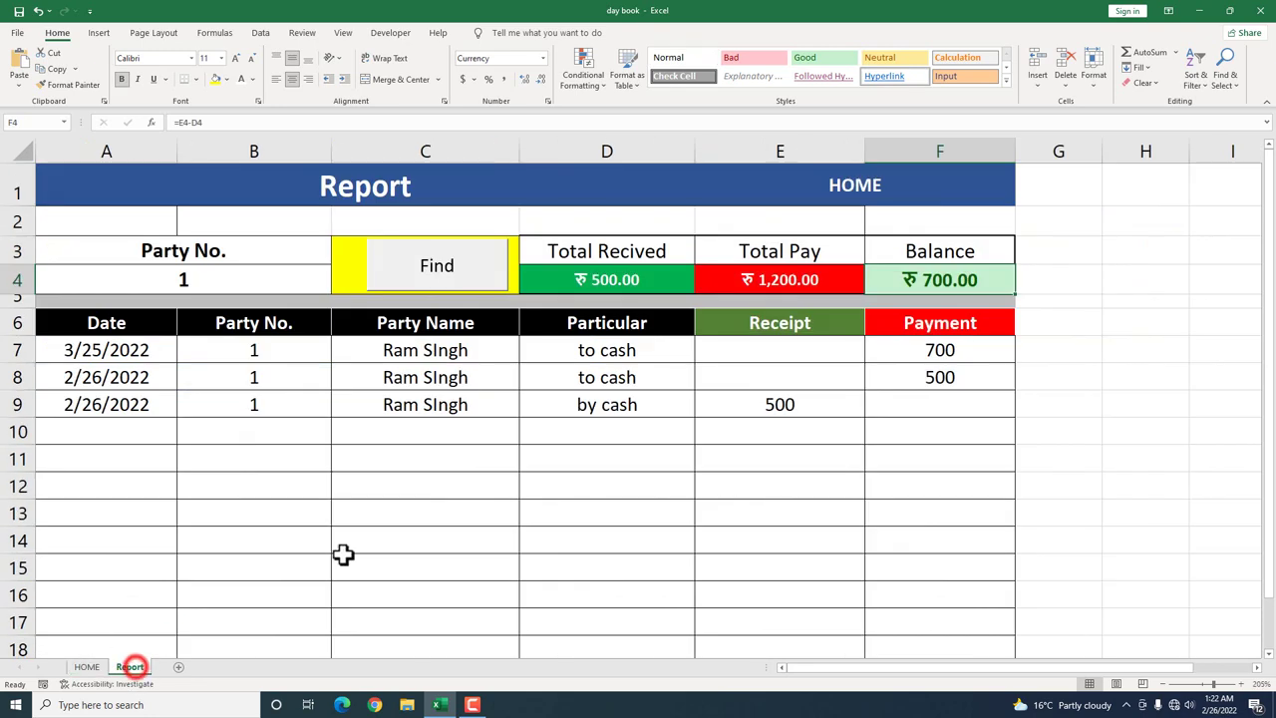
{"action": "left_click", "coordinate": [926, 284]}
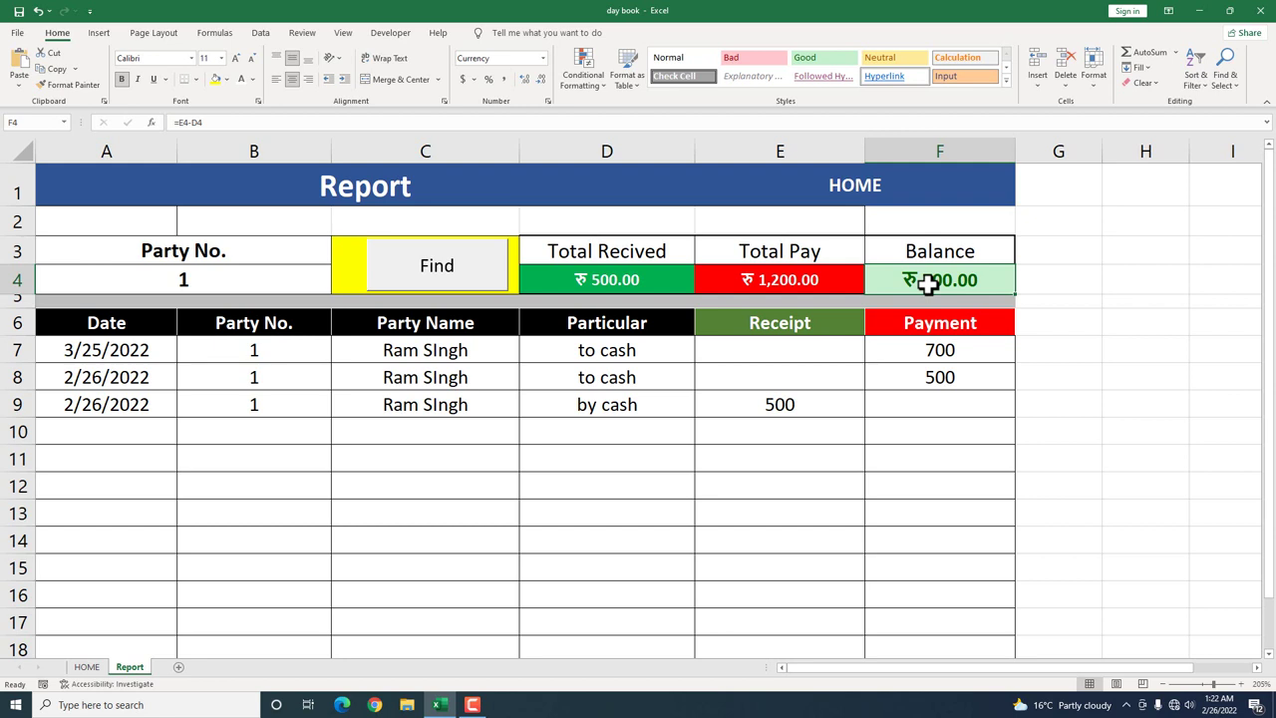
Set the Balance cell F4 to =D4-E4 so it shows -₹700.00.
{"action": "type", "text": "="}
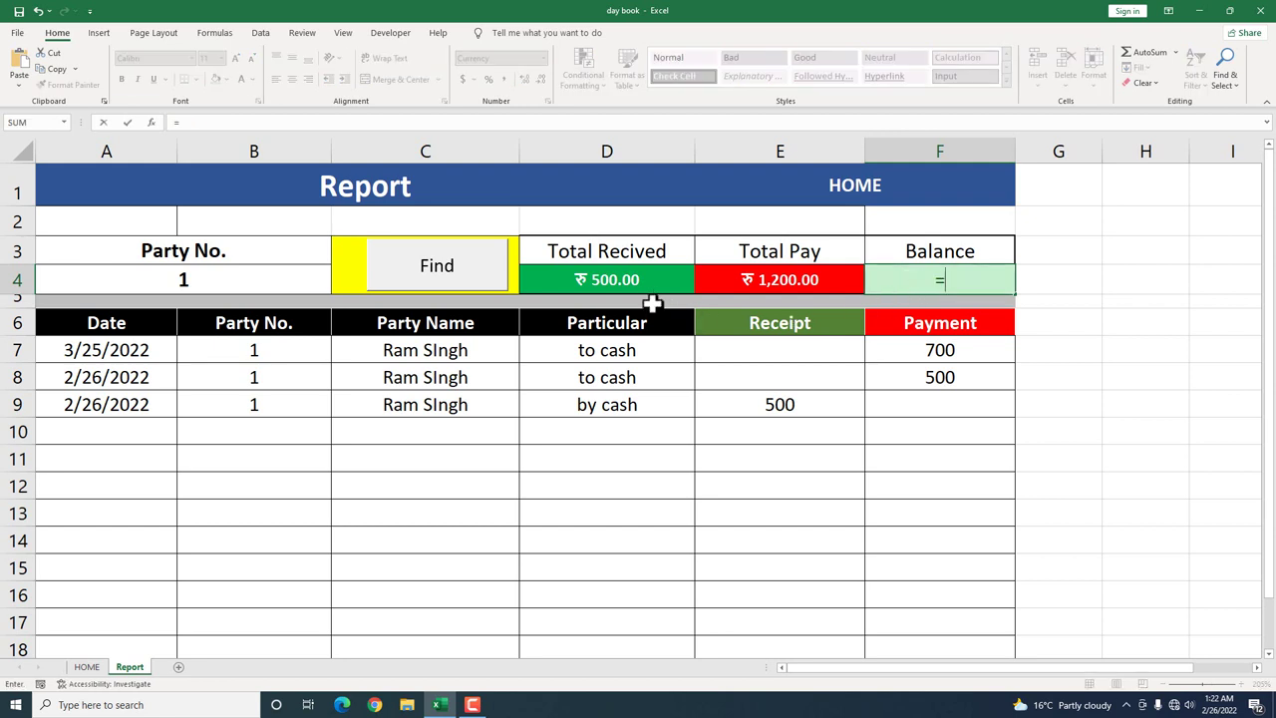
{"action": "left_click", "coordinate": [646, 282]}
{"action": "type", "text": "-"}
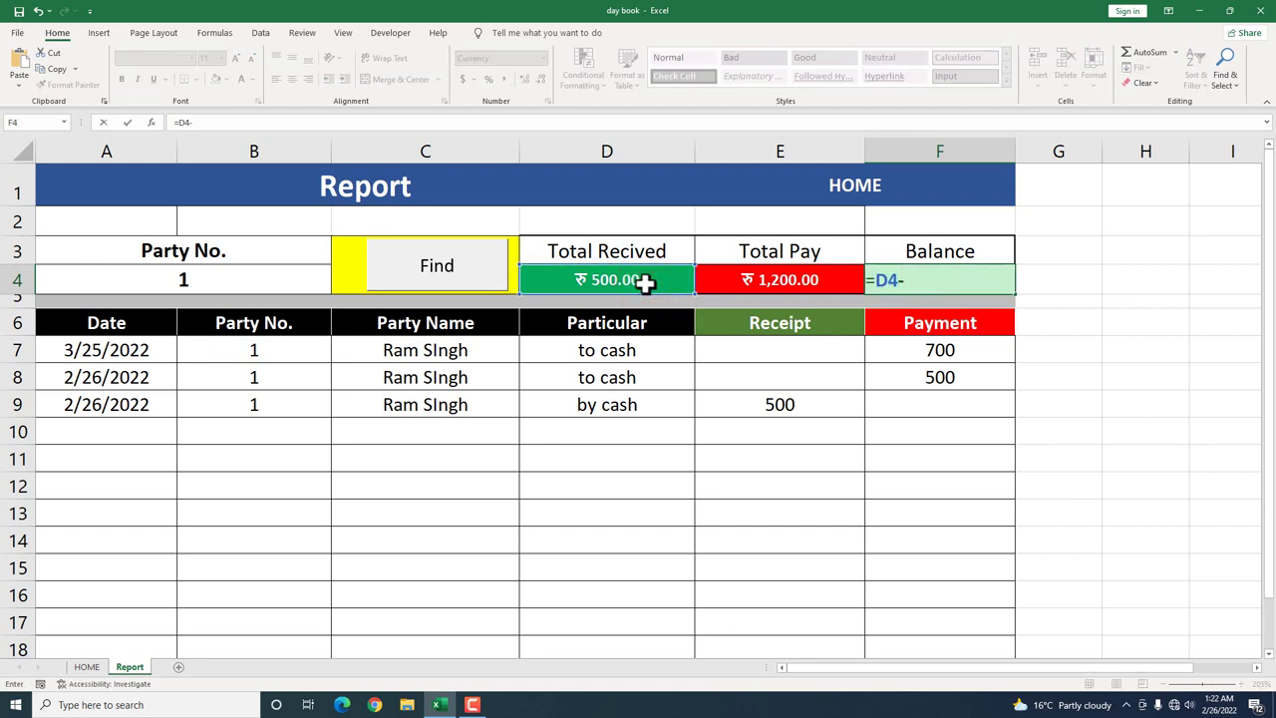
{"action": "left_click", "coordinate": [731, 282]}
{"action": "key", "text": "Return"}
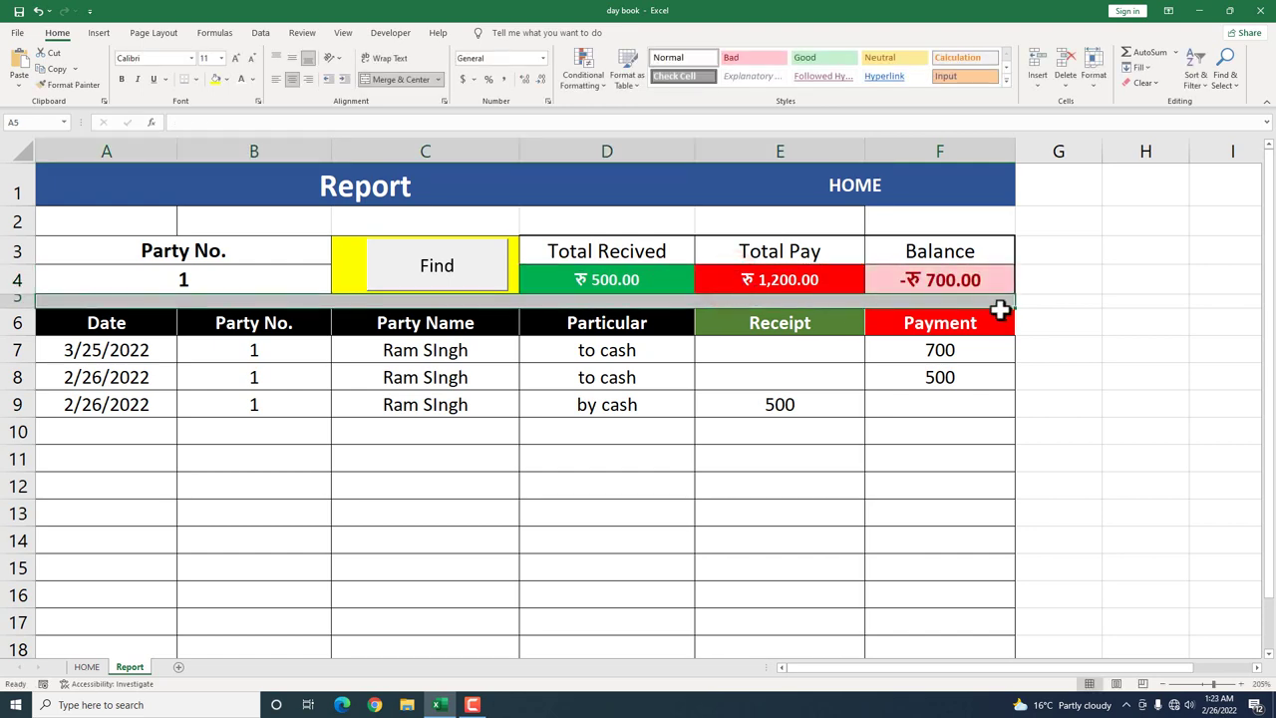
{"action": "left_click", "coordinate": [984, 284]}
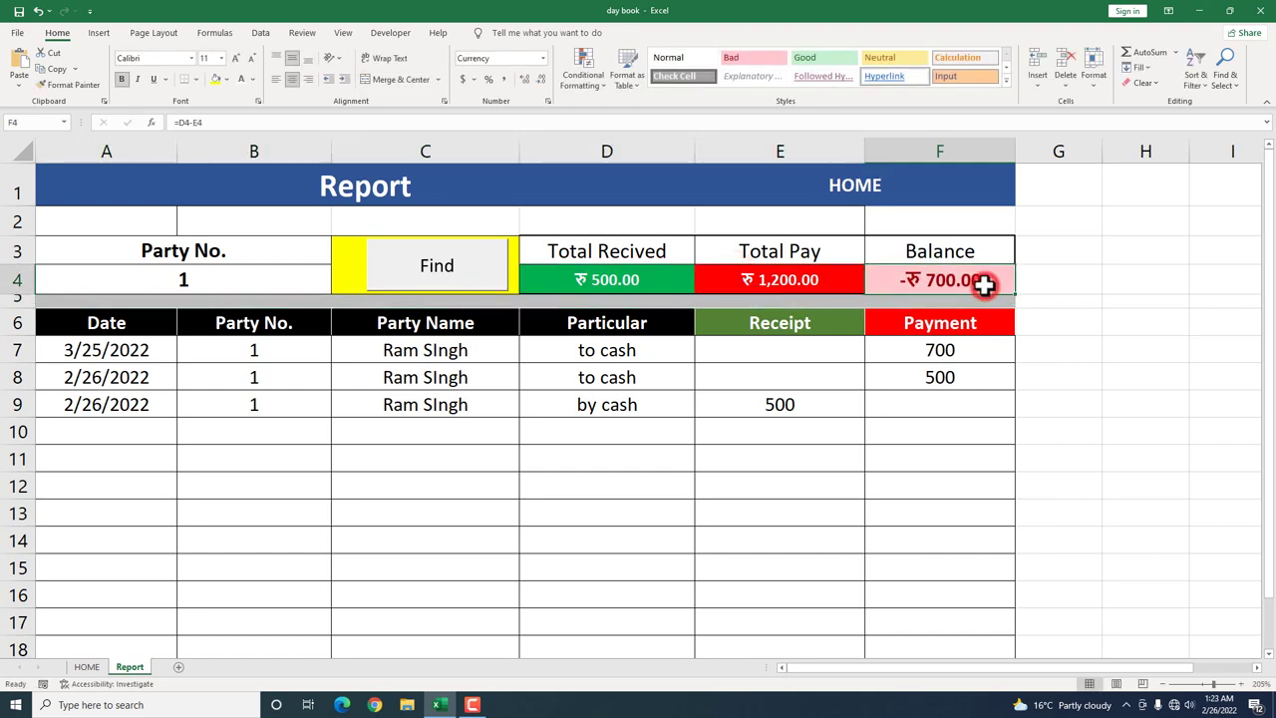
Compare the HOME day book entries with the Report sheet.
{"action": "left_click", "coordinate": [100, 665]}
{"action": "left_click", "coordinate": [130, 666]}
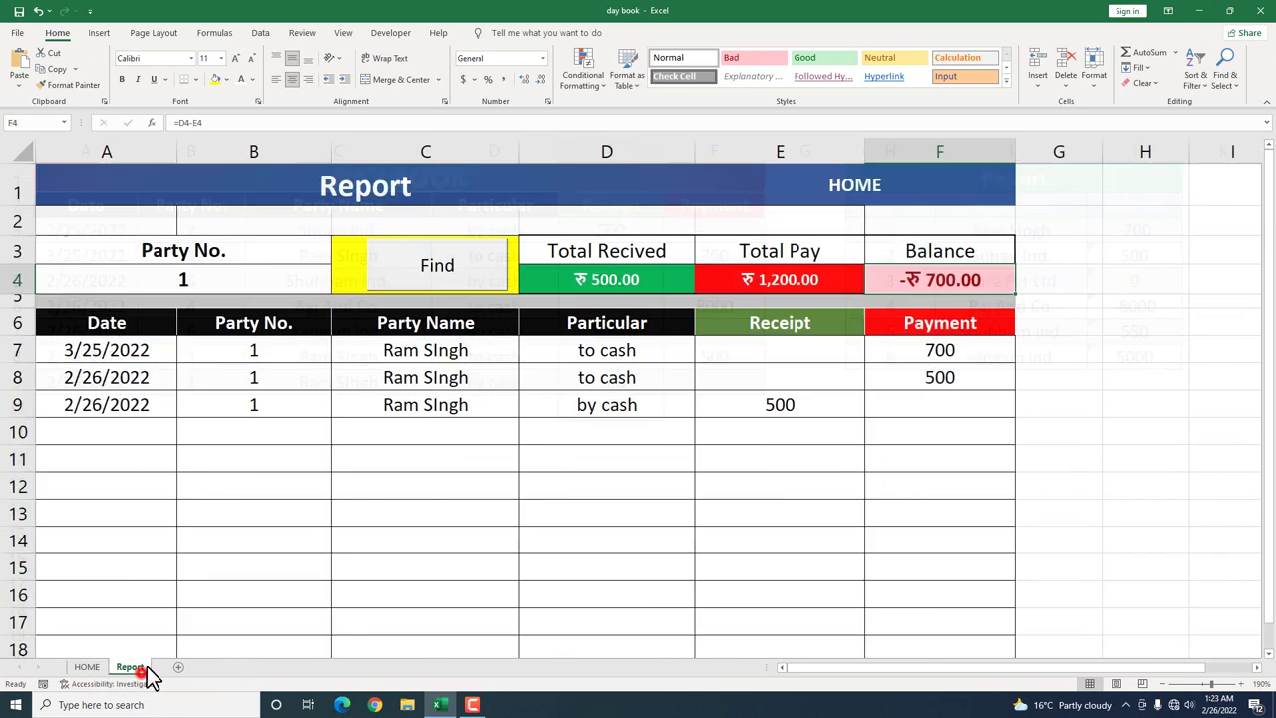
{"action": "left_click", "coordinate": [96, 667]}
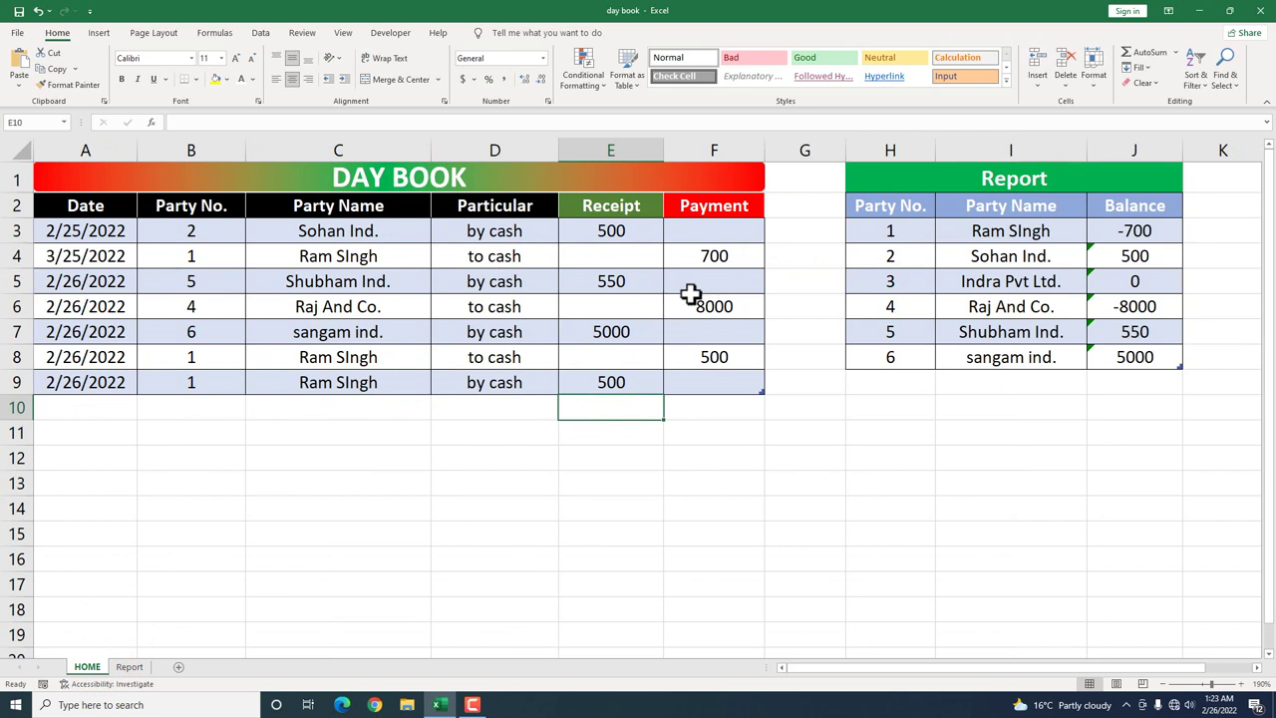
{"action": "left_click", "coordinate": [124, 666]}
{"action": "left_click", "coordinate": [721, 468]}
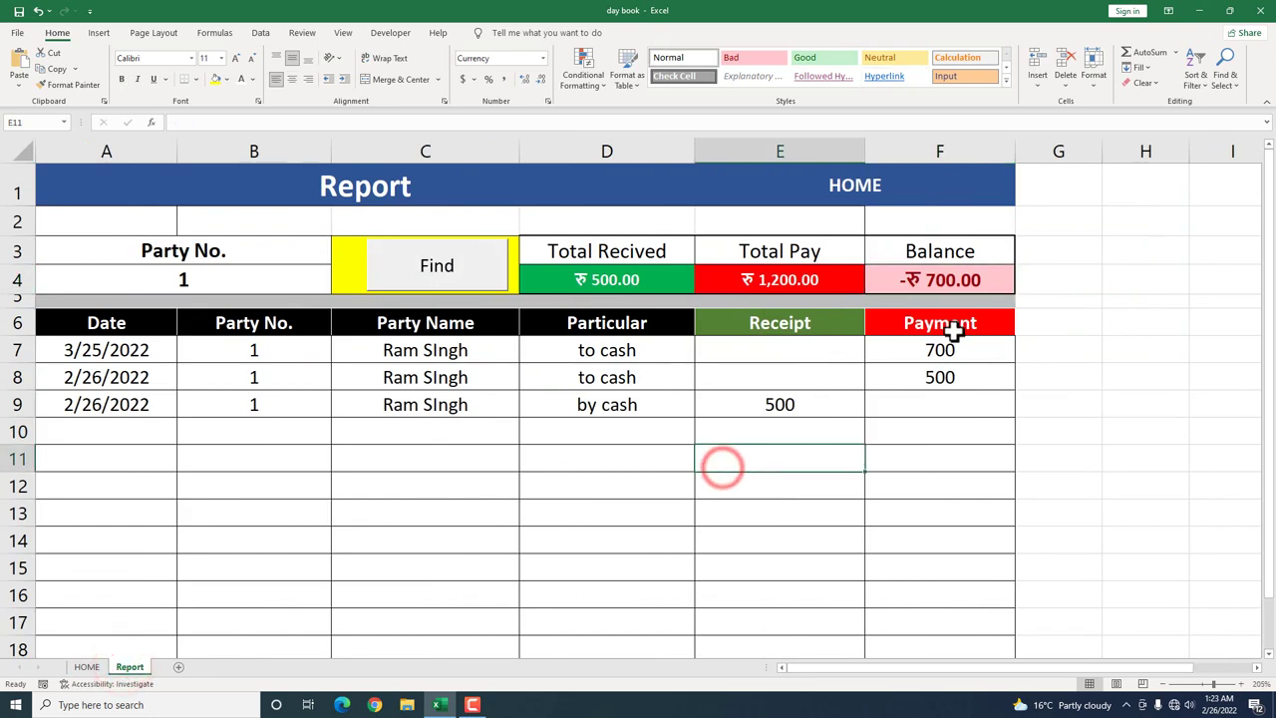
Search the report for entries with Party No. 2.
{"action": "left_click", "coordinate": [248, 283]}
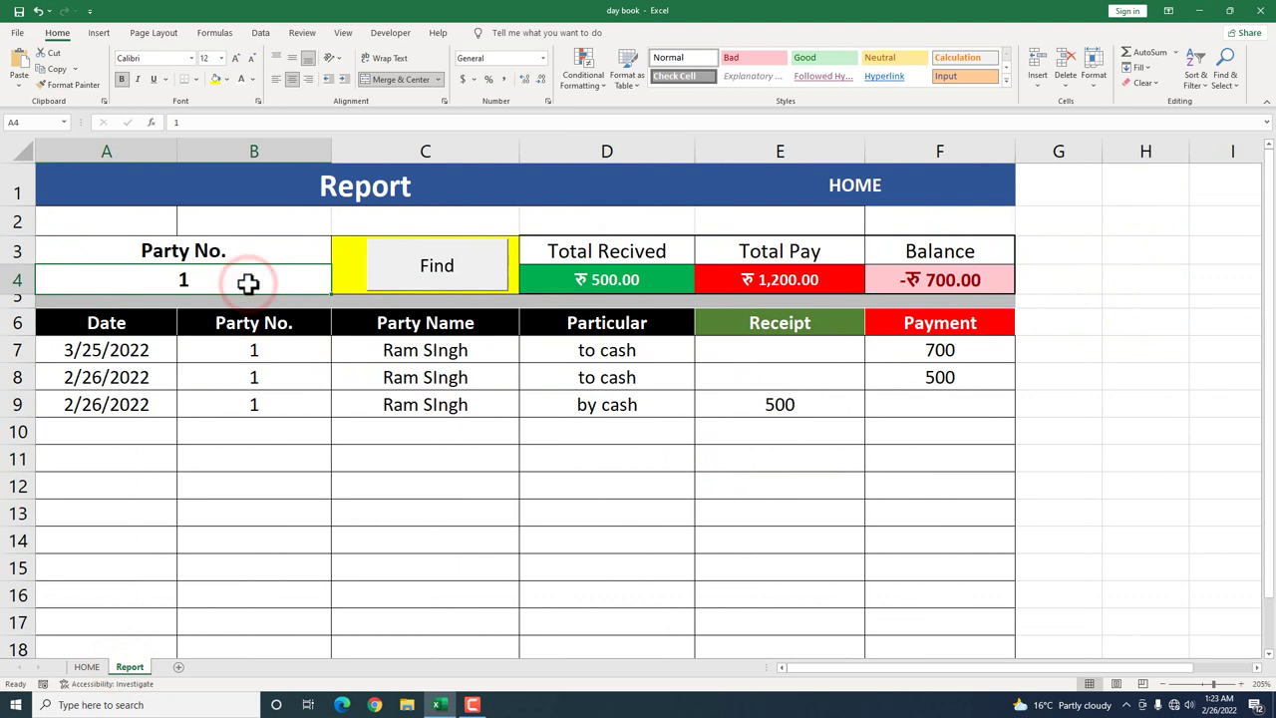
{"action": "type", "text": "2"}
{"action": "key", "text": "Return"}
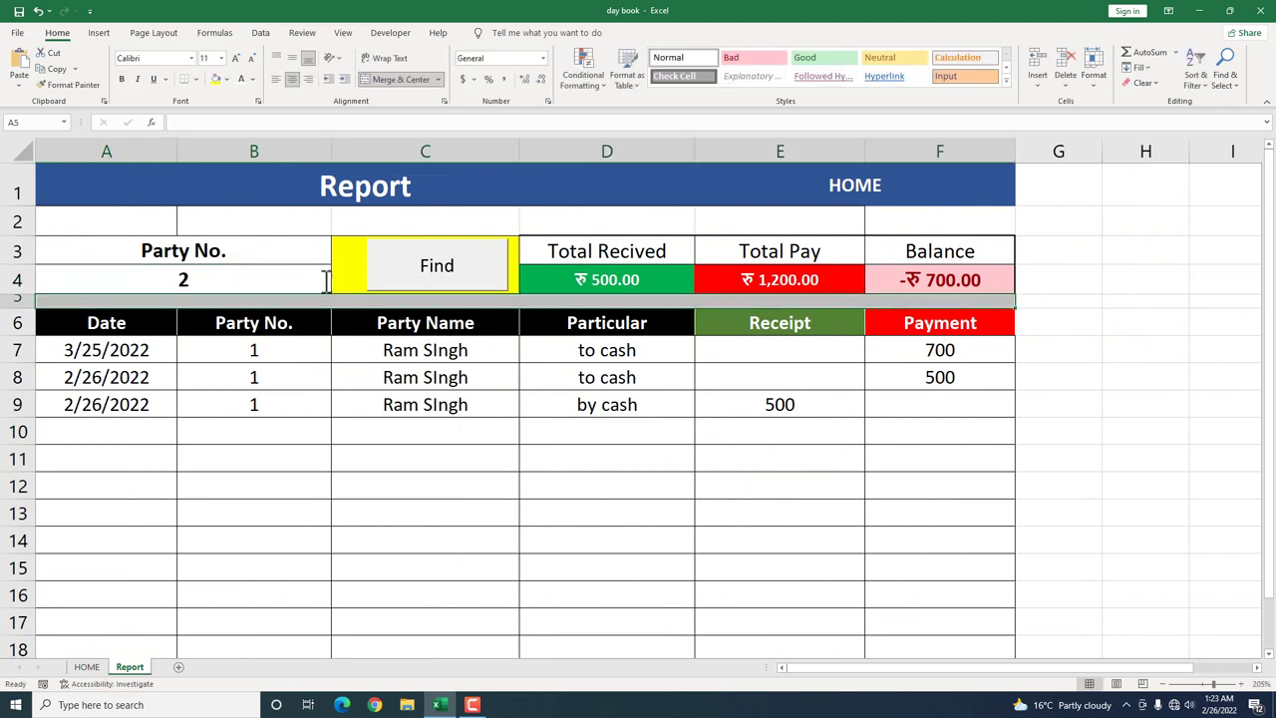
{"action": "left_click", "coordinate": [326, 282]}
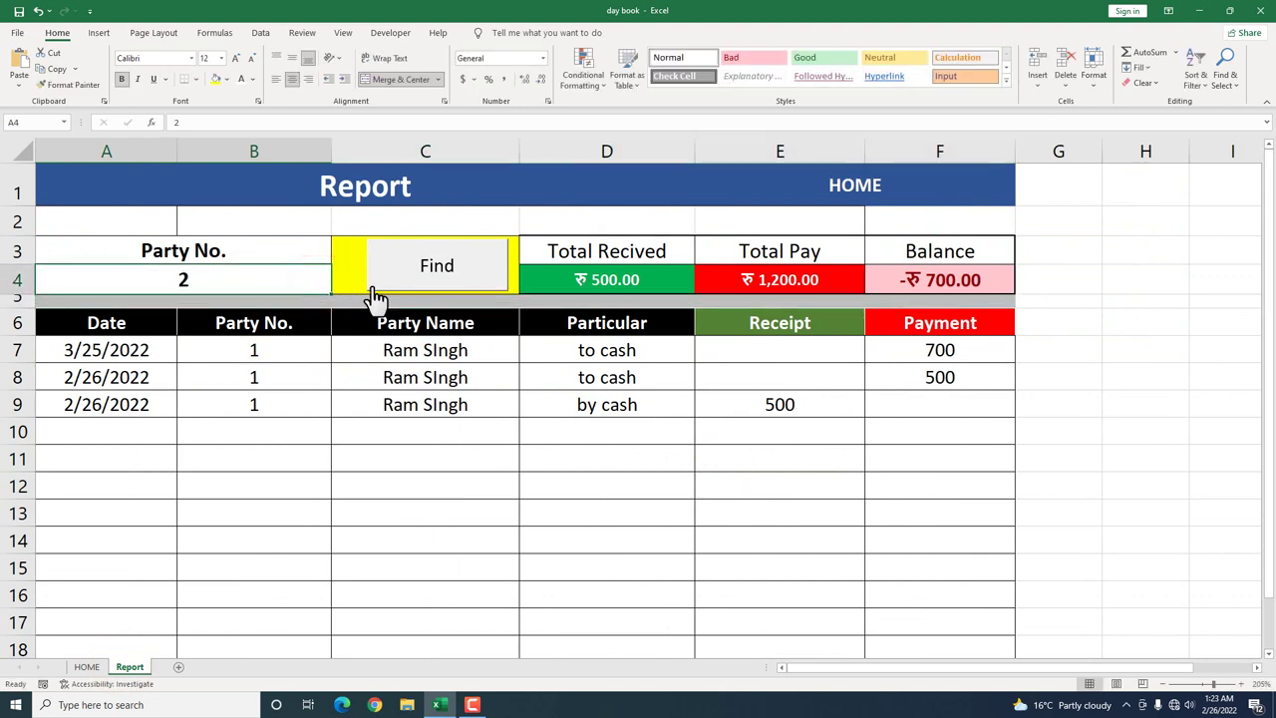
{"action": "left_click", "coordinate": [410, 270]}
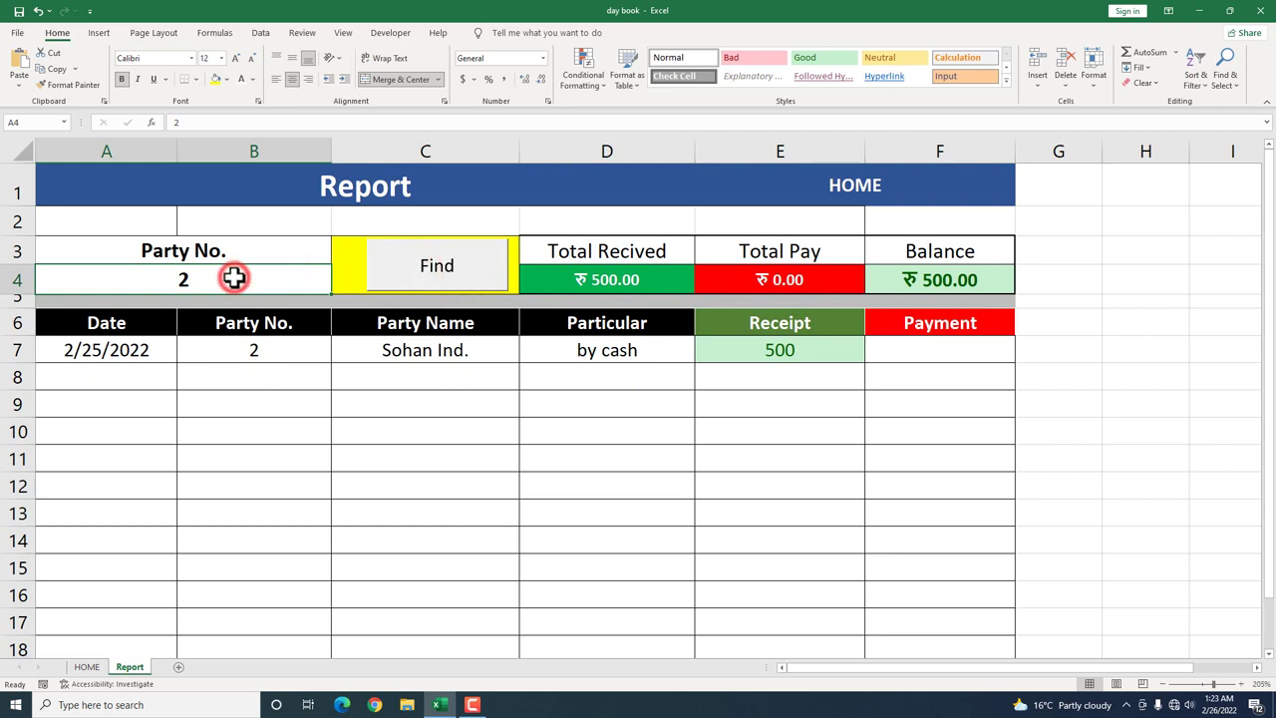
Clear the Party No. value and rerun Find to list all seven entries.
{"action": "key", "text": "Delete"}
{"action": "left_click", "coordinate": [400, 277]}
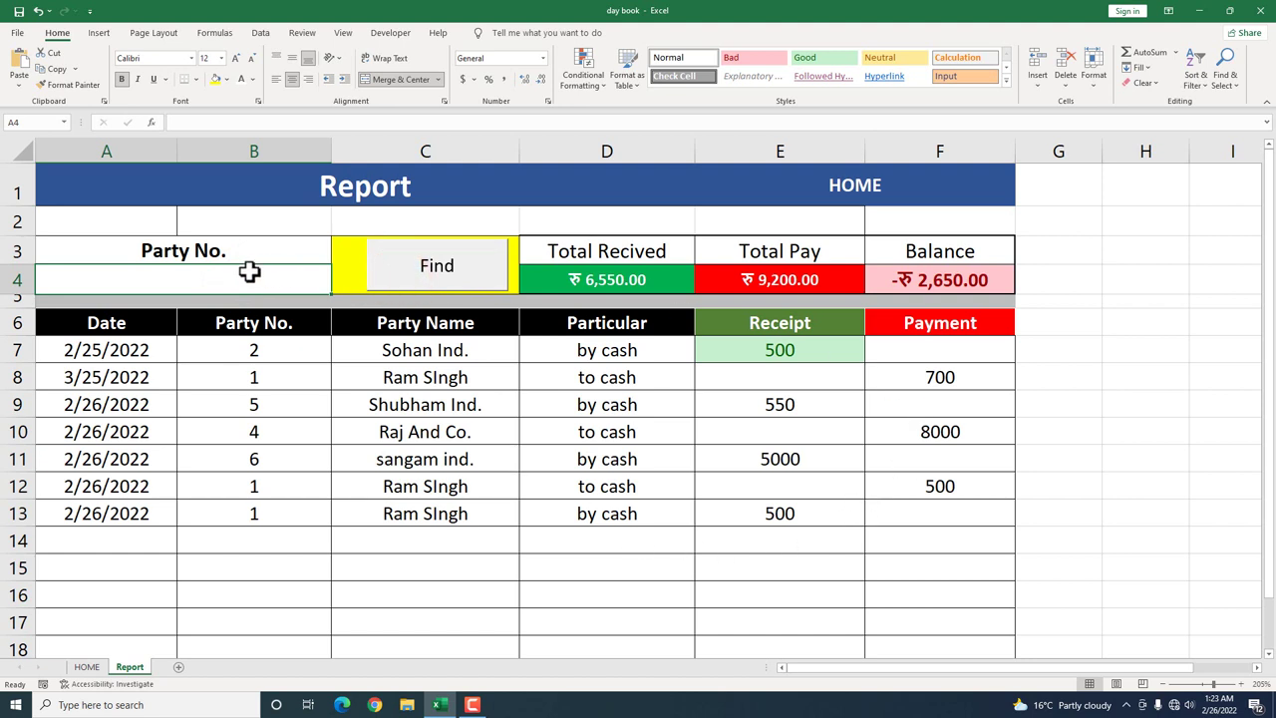
{"action": "left_click", "coordinate": [226, 251]}
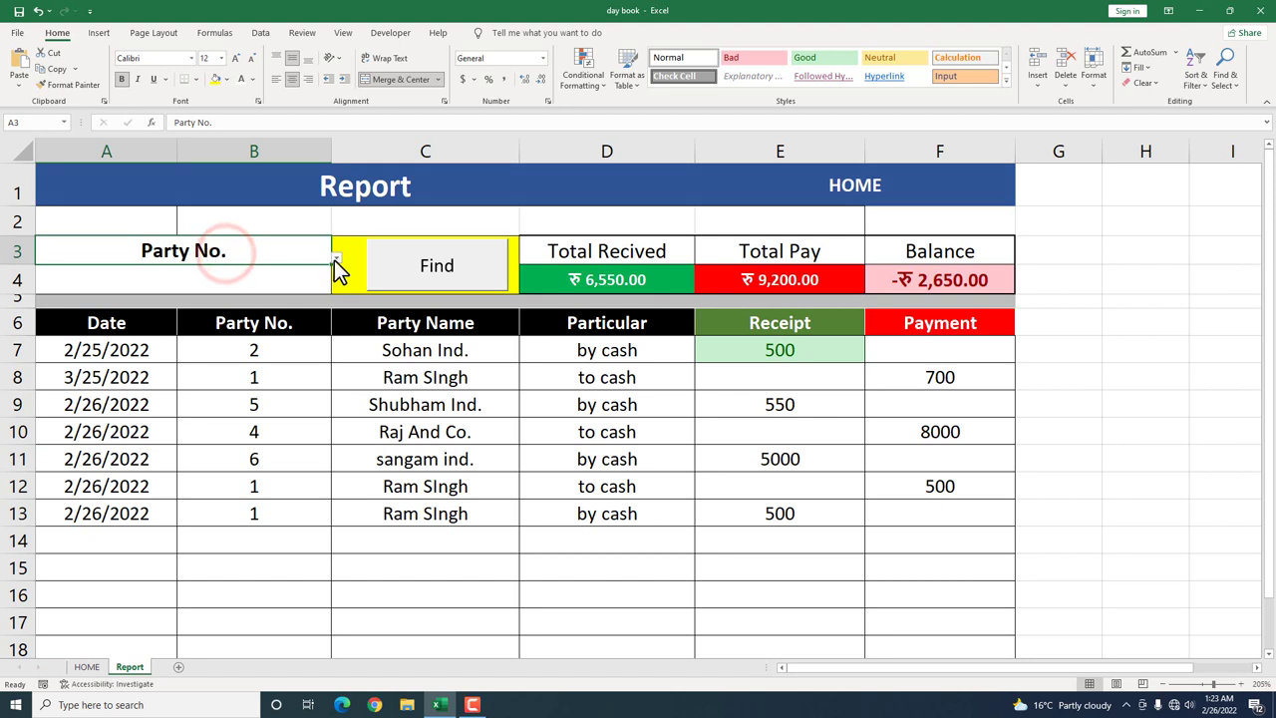
Filter the report by Date with today's date 2/26/2022, then compare results against HOME.
{"action": "left_click", "coordinate": [337, 258]}
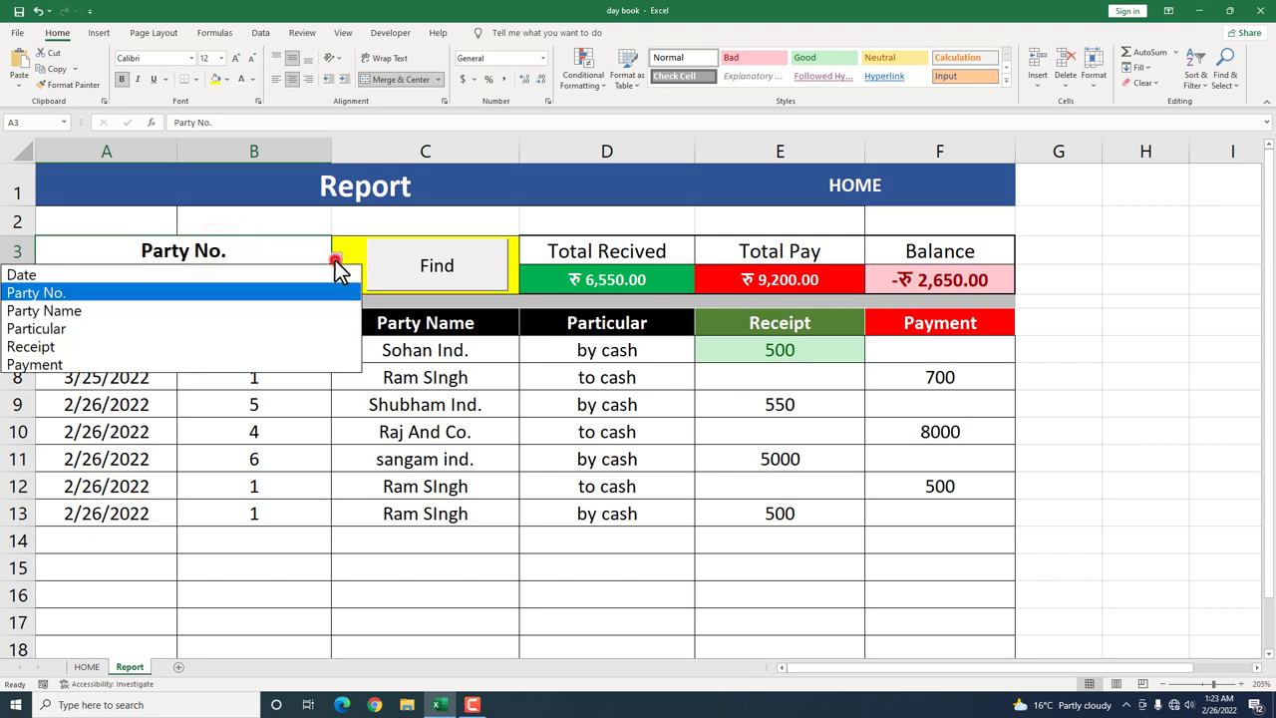
{"action": "left_click", "coordinate": [189, 278]}
{"action": "left_click", "coordinate": [189, 280]}
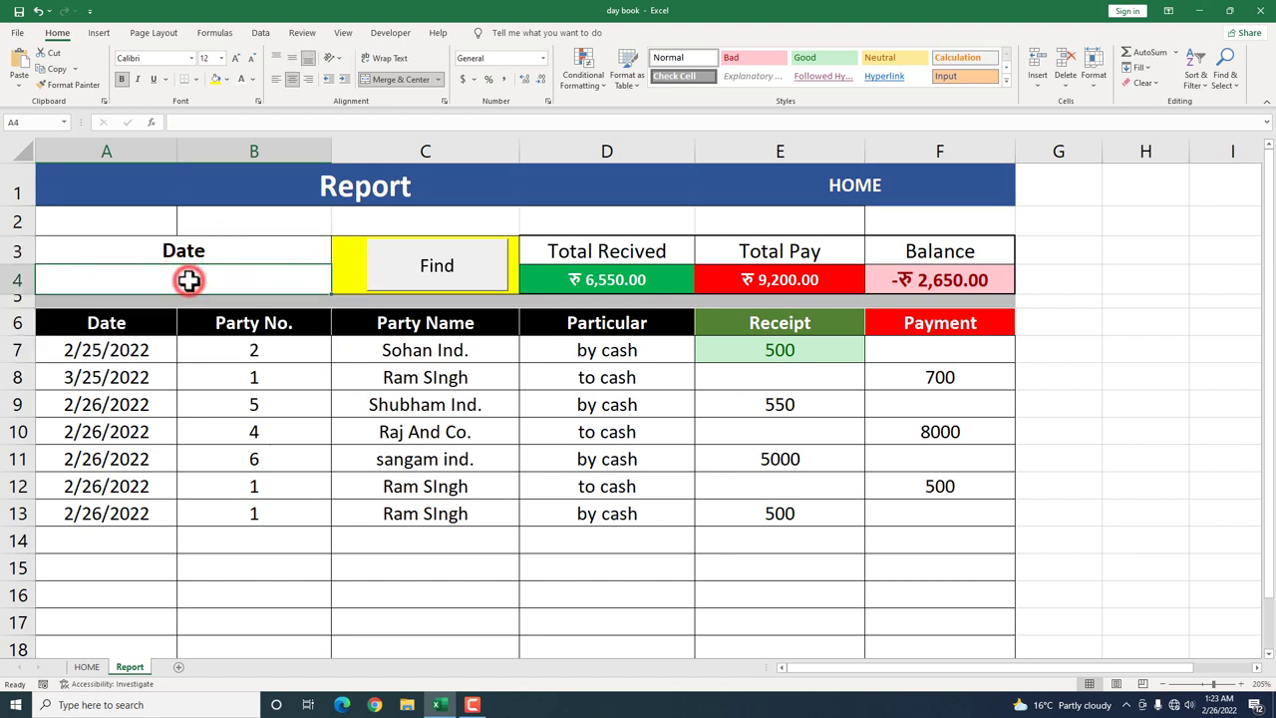
{"action": "key", "text": "ctrl+semicolon"}
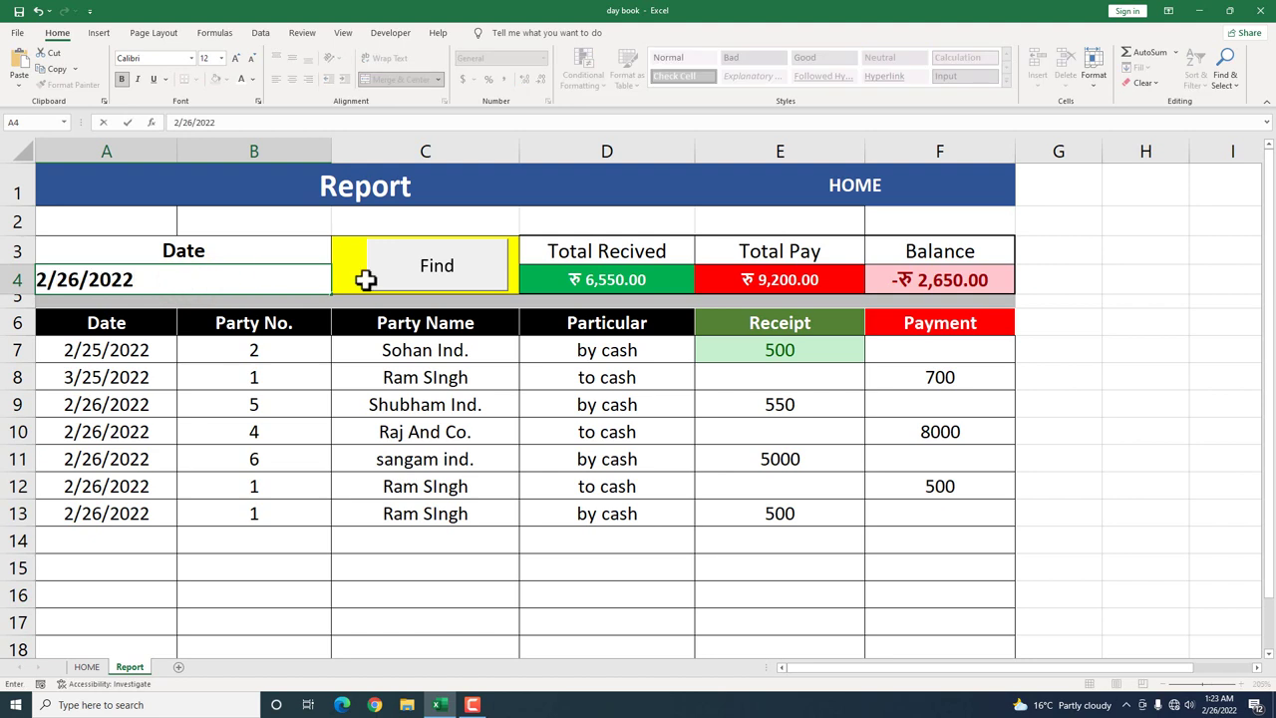
{"action": "left_click", "coordinate": [427, 270]}
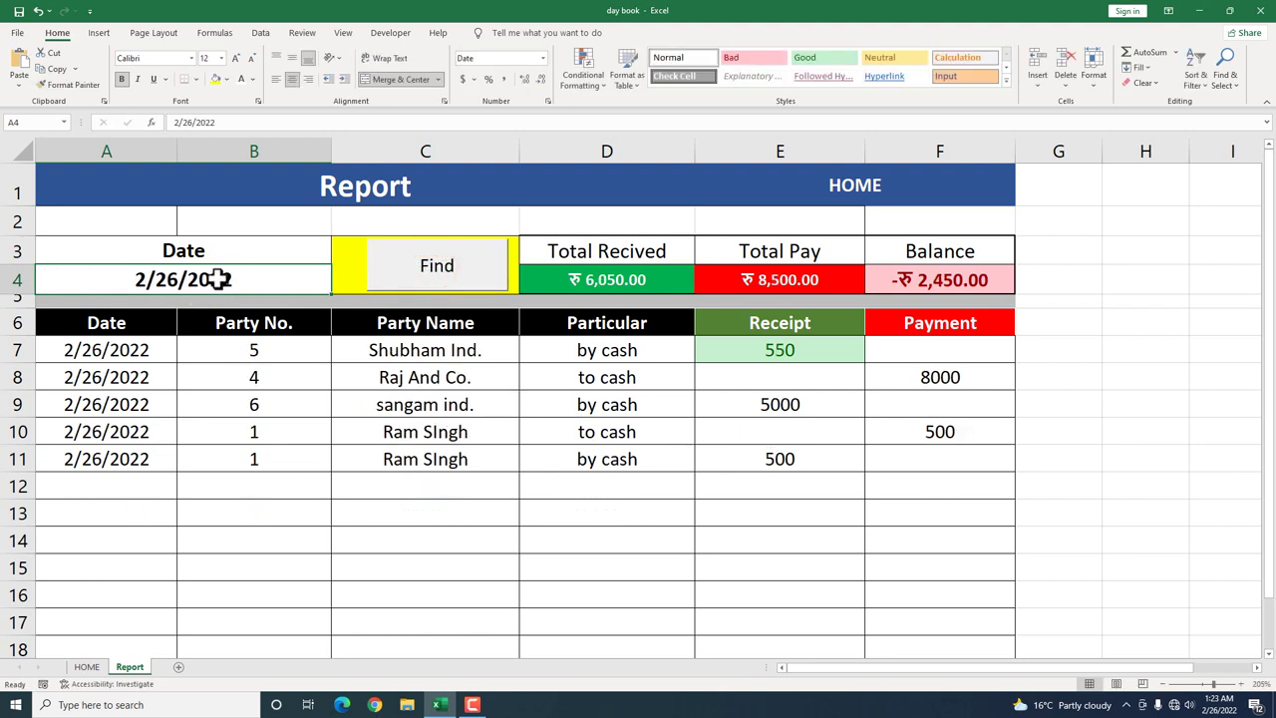
{"action": "left_click", "coordinate": [92, 665]}
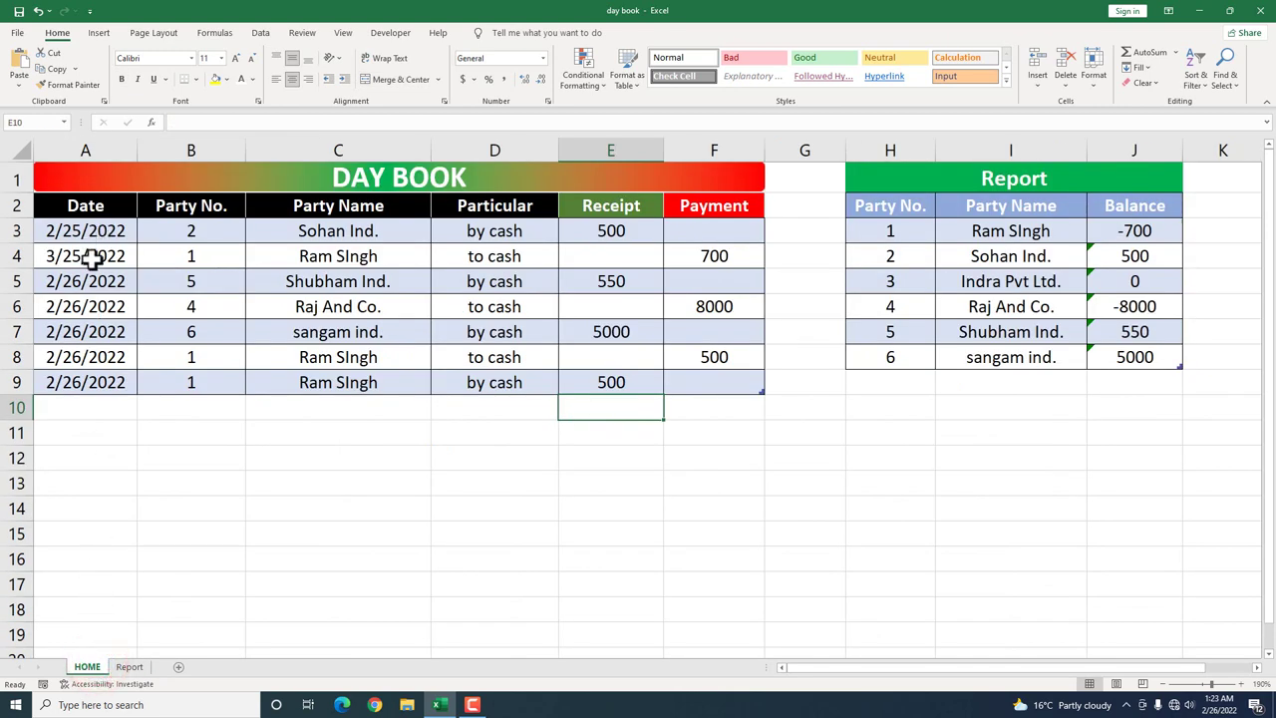
{"action": "left_click", "coordinate": [130, 668]}
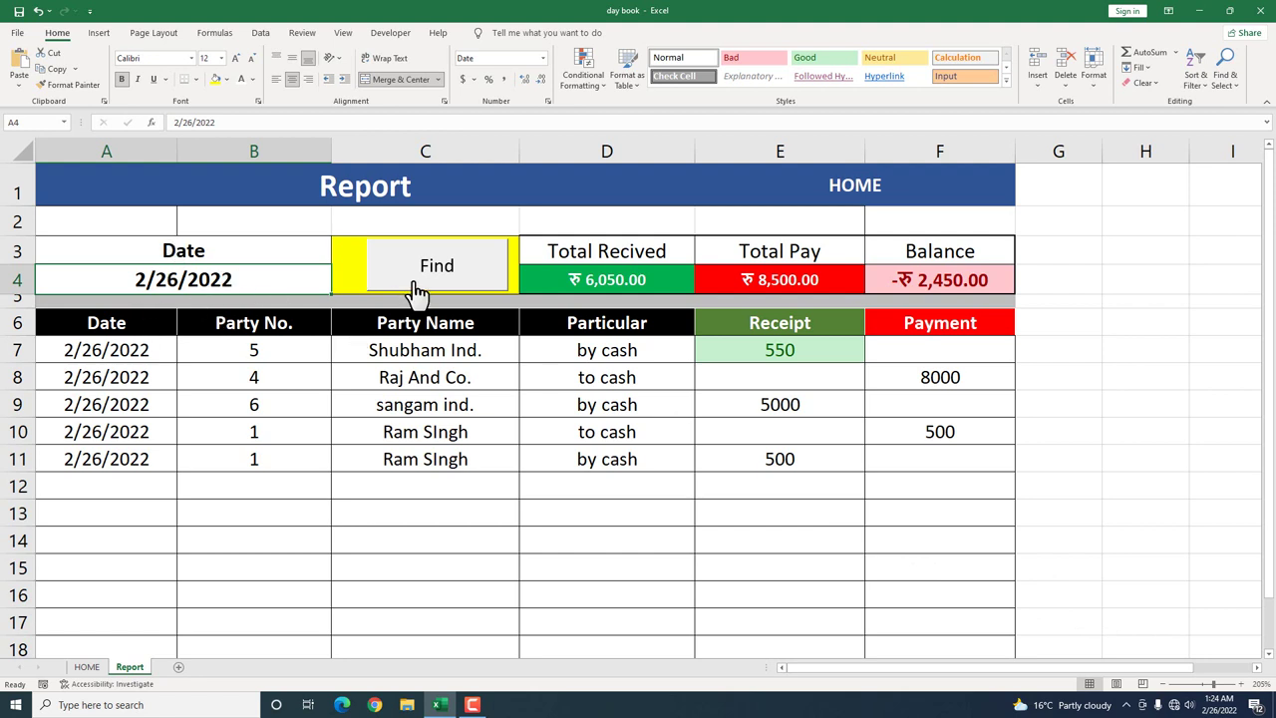
Filter by Party Name 'raj' to get Raj And Co., then rerun with value 4.
{"action": "left_click", "coordinate": [293, 253]}
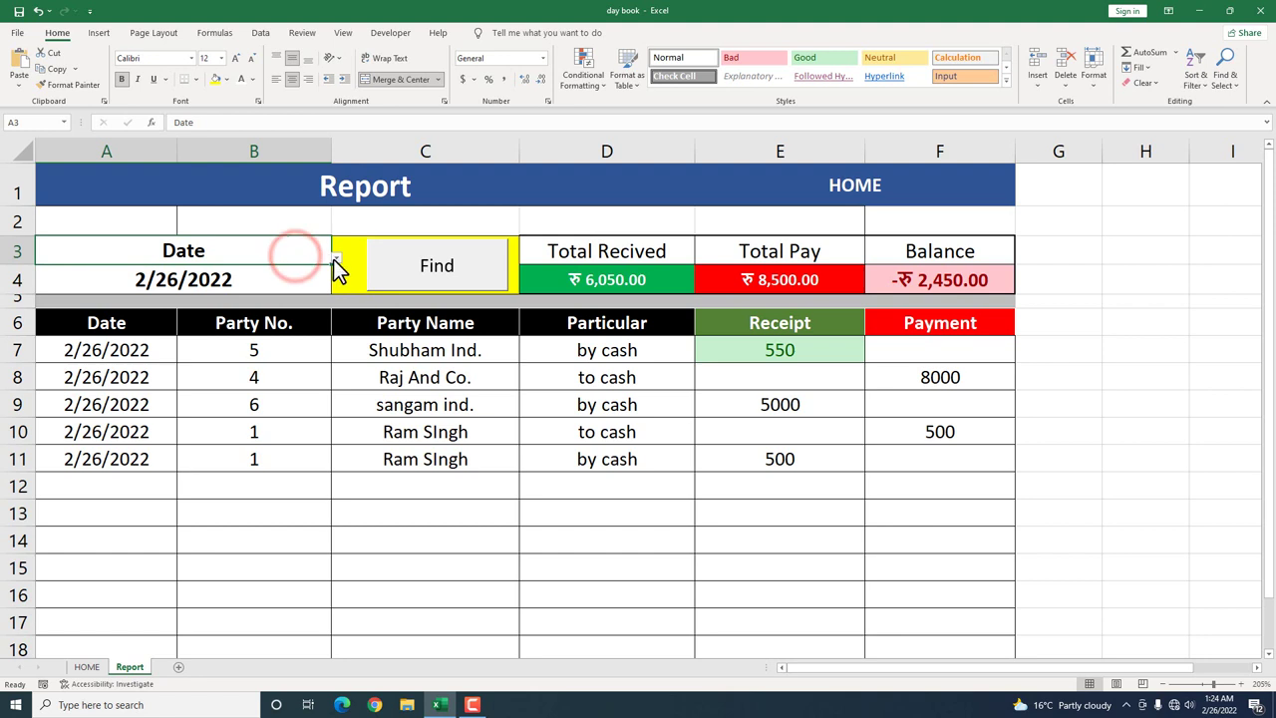
{"action": "left_click", "coordinate": [334, 260]}
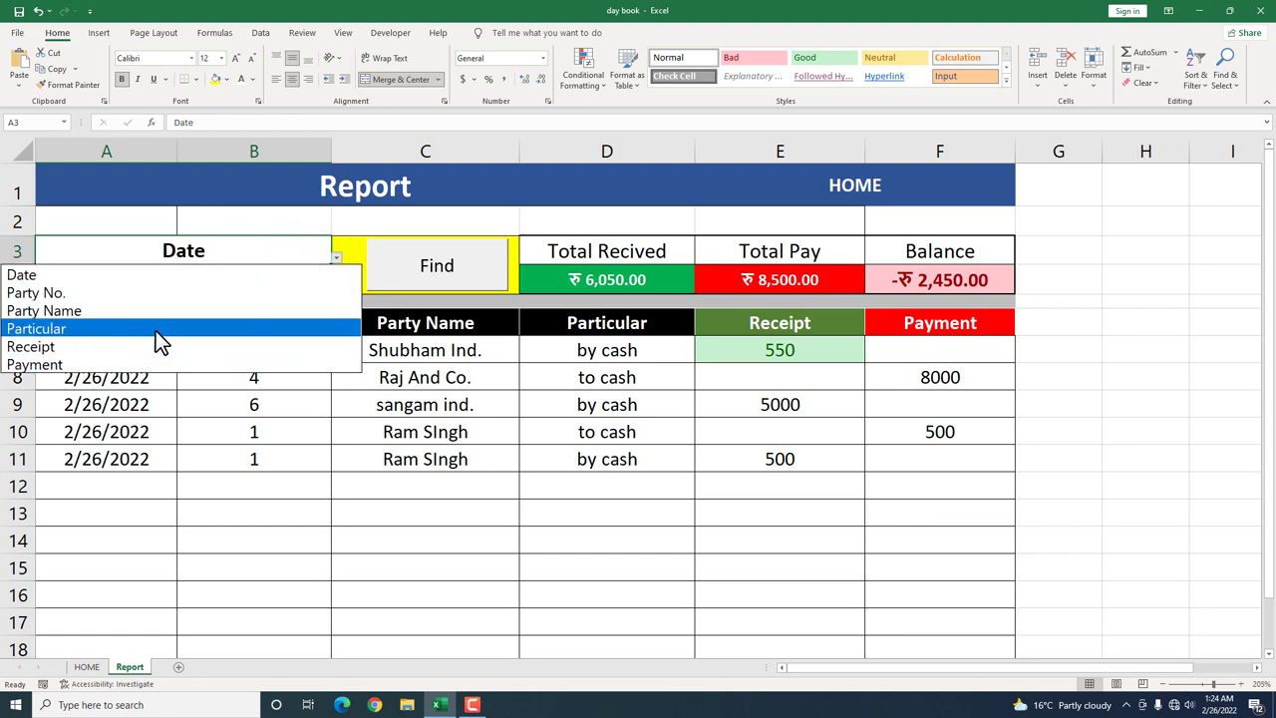
{"action": "left_click", "coordinate": [197, 310]}
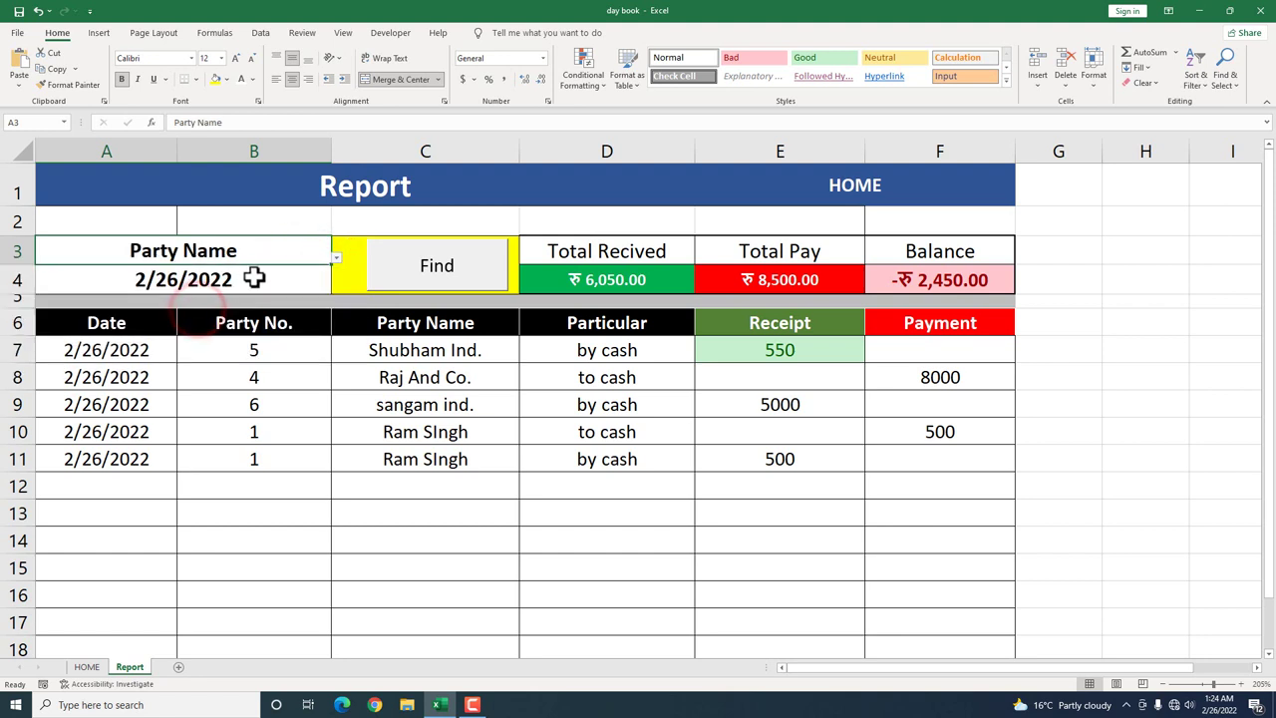
{"action": "left_click", "coordinate": [246, 283]}
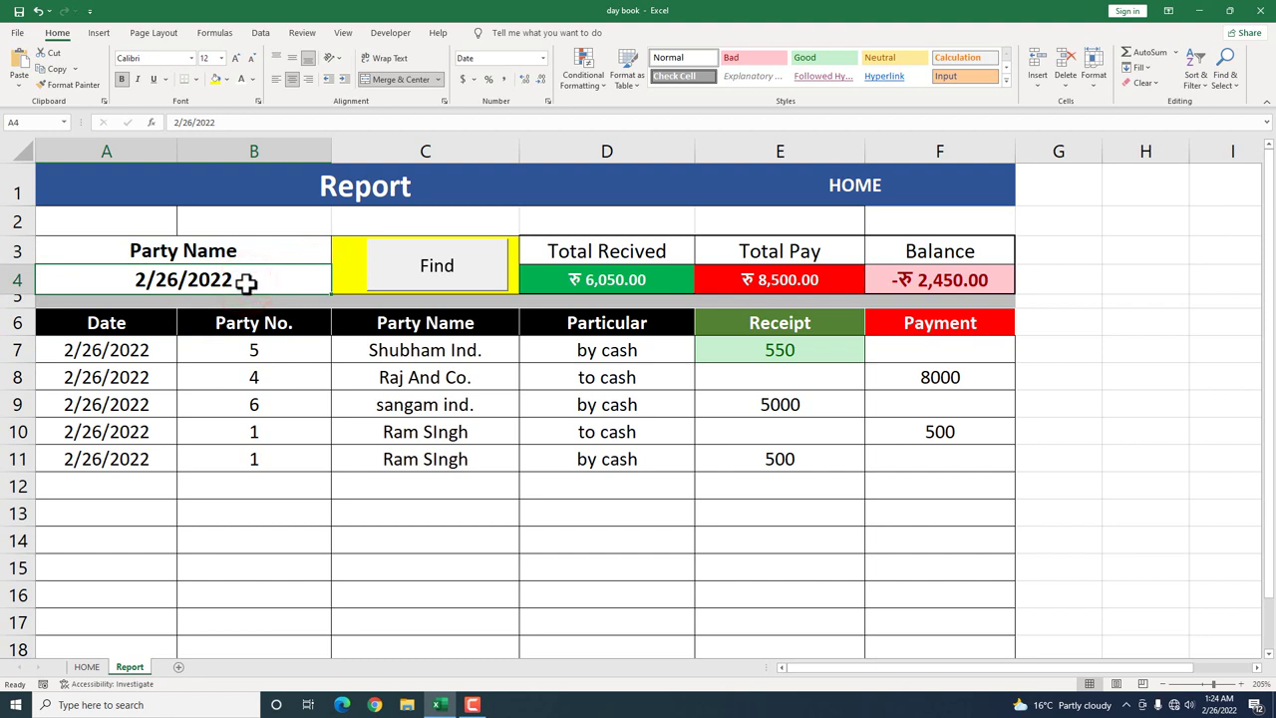
{"action": "type", "text": "raj"}
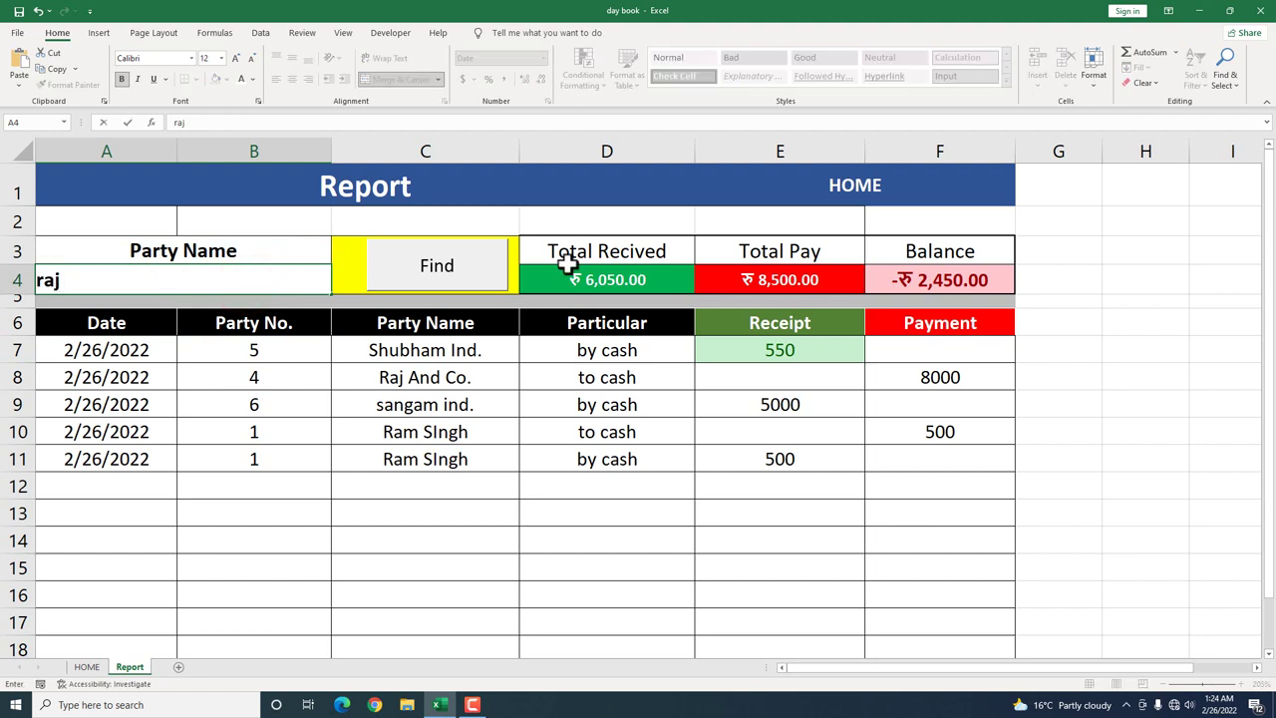
{"action": "left_click", "coordinate": [465, 269]}
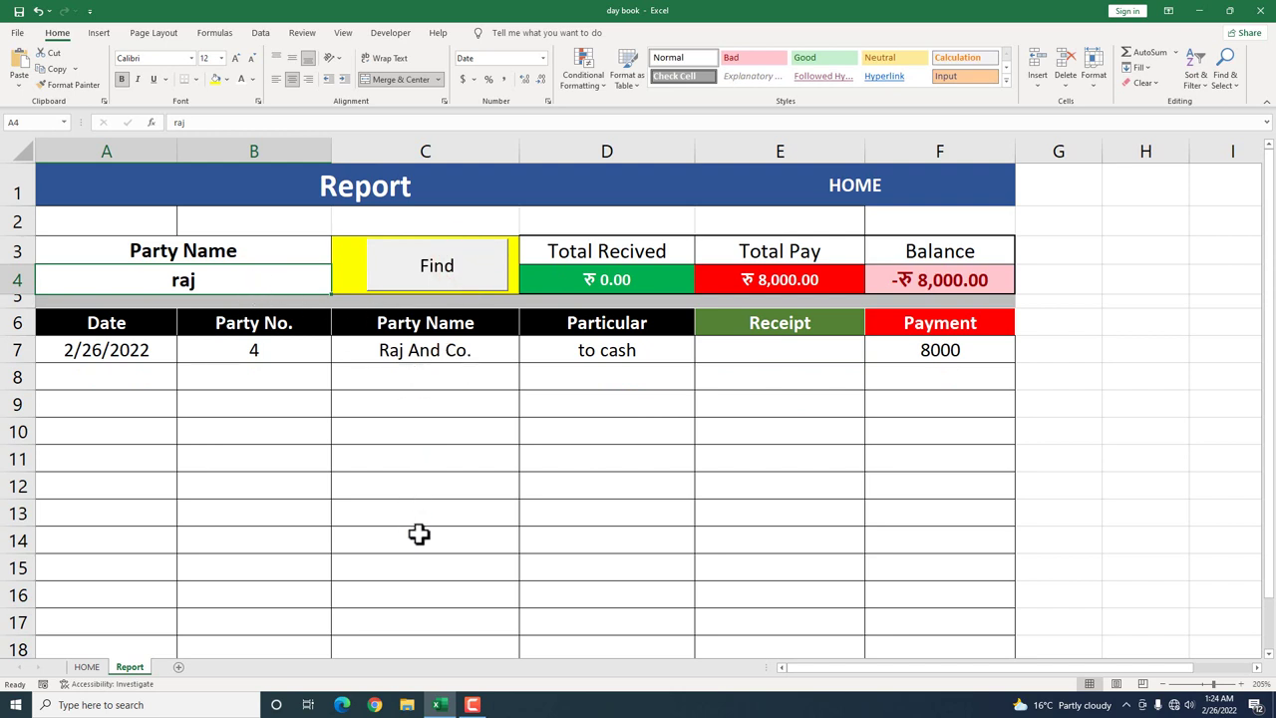
{"action": "type", "text": "4"}
{"action": "left_click", "coordinate": [458, 371]}
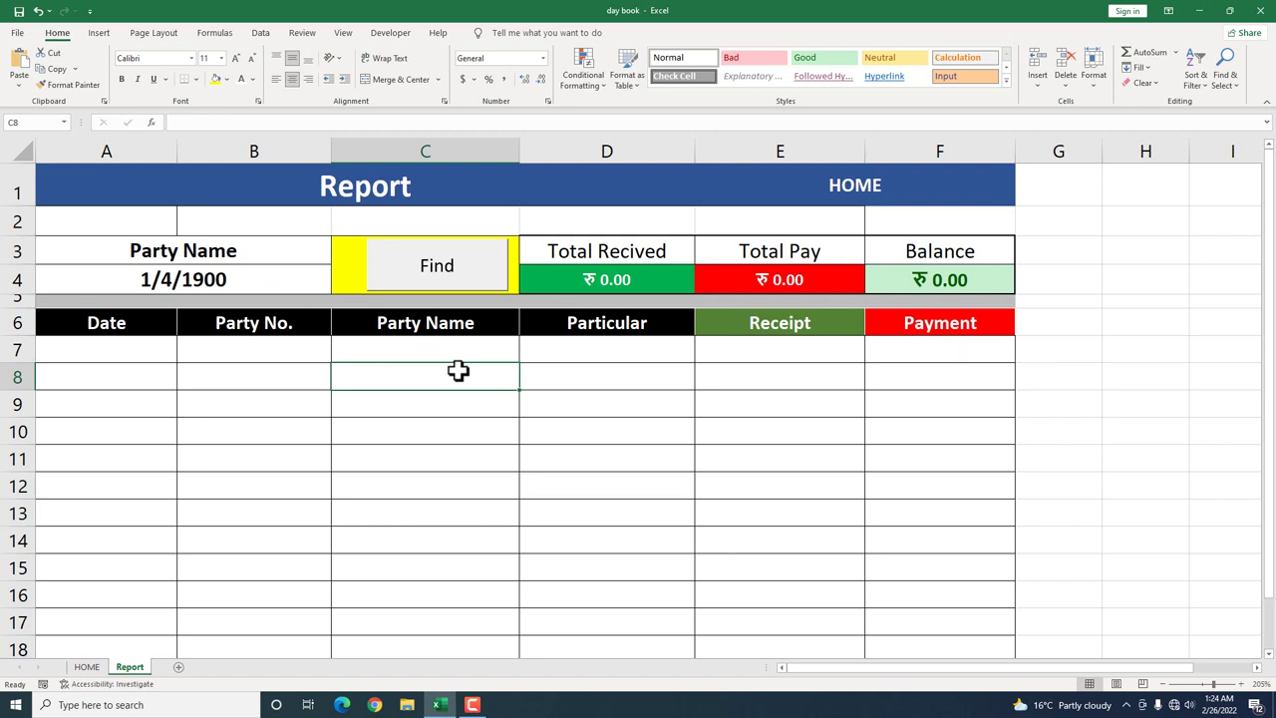